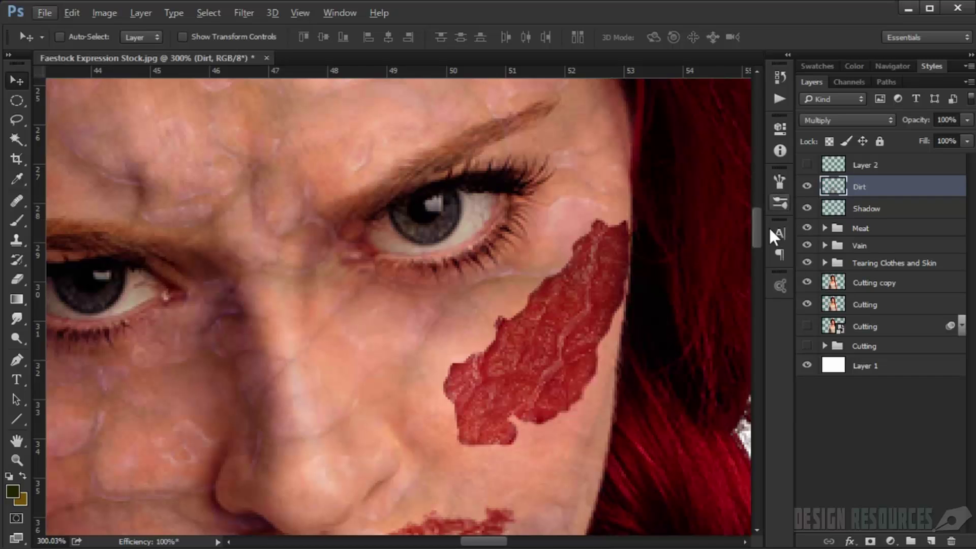
- Add a new layer above the Dirt layer and set up a 1 px hard round brush at 50% opacity and 60% flow
{"action": "left_click", "coordinate": [929, 541]}
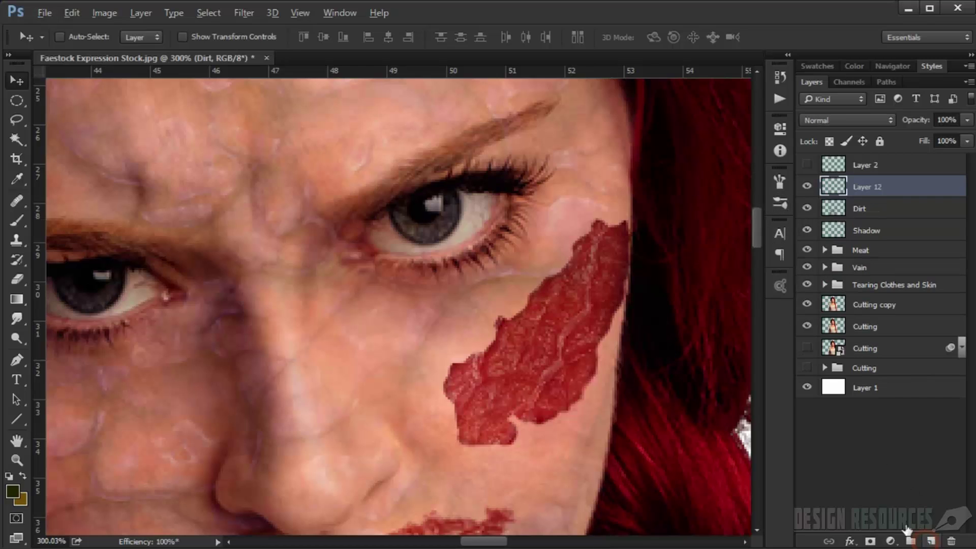
{"action": "scroll", "coordinate": [427, 252], "scroll_direction": "up", "scroll_amount": 3}
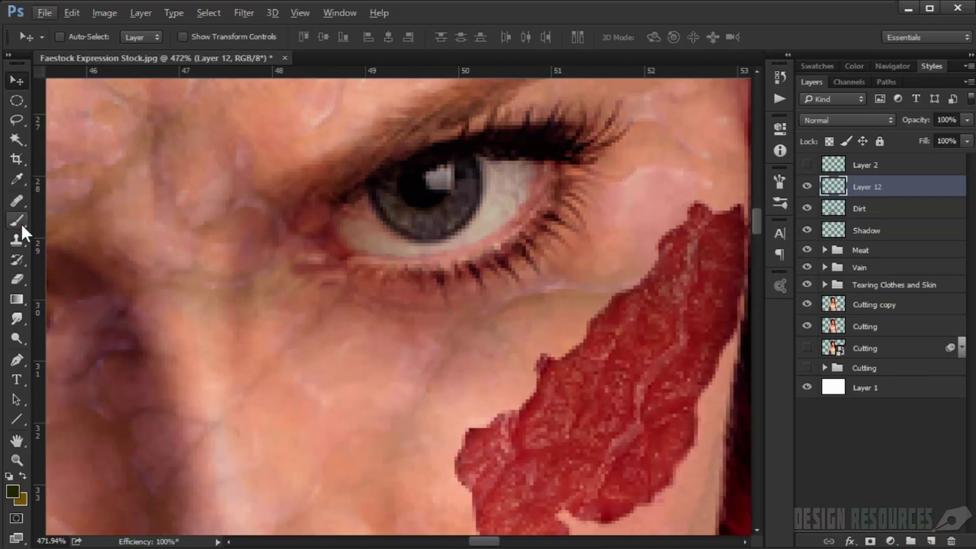
{"action": "left_click", "coordinate": [18, 221]}
{"action": "right_click", "coordinate": [427, 243]}
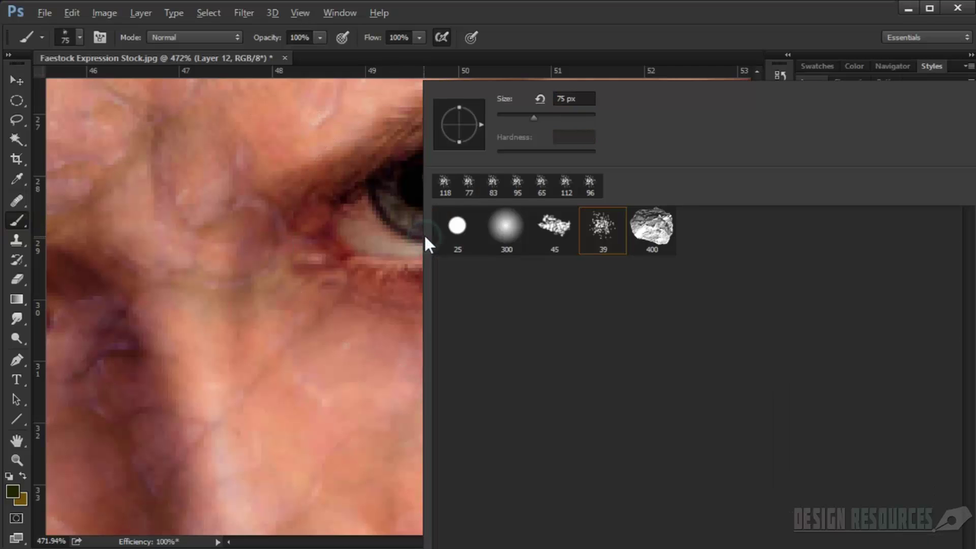
{"action": "left_click", "coordinate": [459, 222]}
{"action": "left_click", "coordinate": [700, 16]}
{"action": "scroll", "coordinate": [480, 206], "scroll_direction": "up", "scroll_amount": 2}
{"action": "mouse_move", "coordinate": [496, 205]}
{"action": "left_mouse_down"}
{"action": "mouse_move", "coordinate": [431, 208]}
{"action": "mouse_move", "coordinate": [427, 181]}
{"action": "left_mouse_up"}
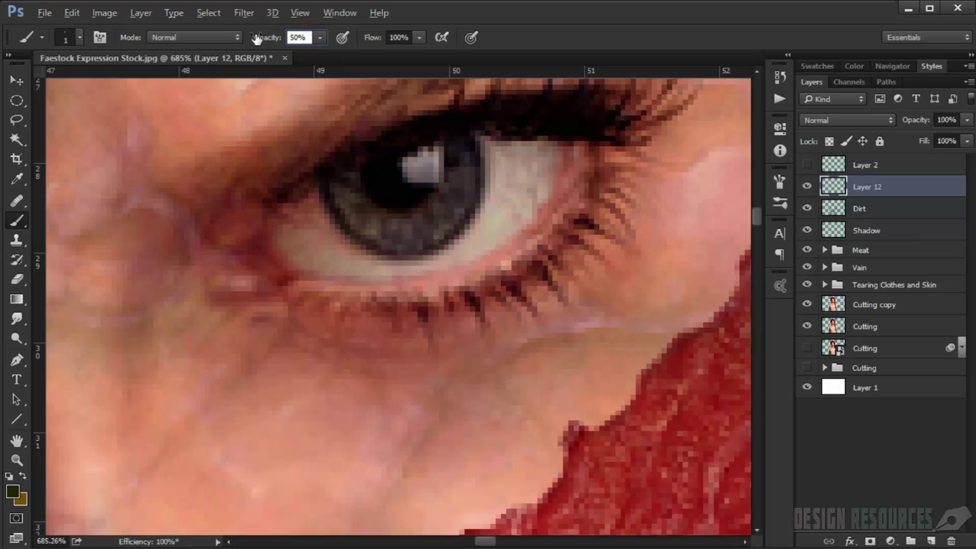
{"action": "type", "text": "60"}
{"action": "key", "text": "Return"}
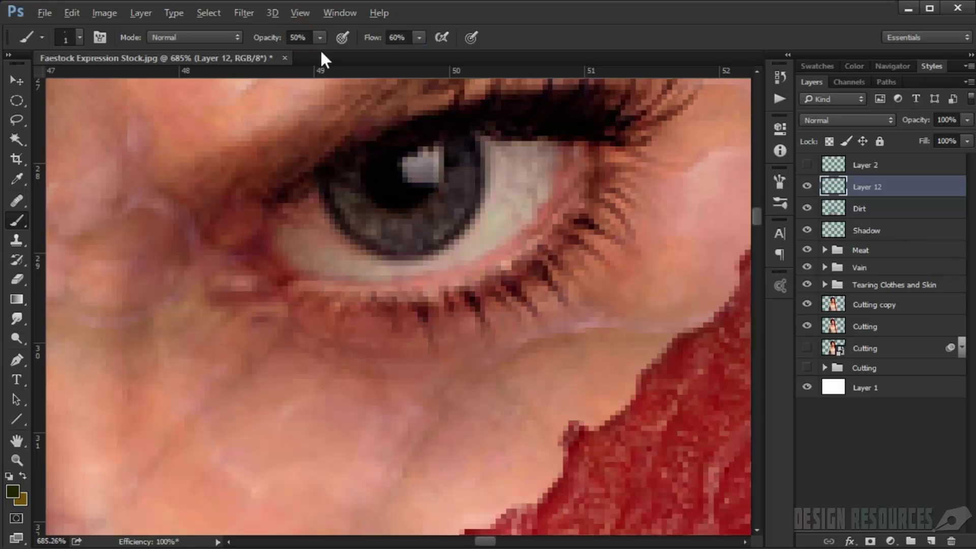
- Pick a red and redden the inner corner of the eye with the 1 px brush
{"action": "left_click_drag", "start_coordinate": [425, 195], "coordinate": [366, 207]}
{"action": "scroll", "coordinate": [472, 193], "scroll_direction": "up", "scroll_amount": 4}
{"action": "scroll", "coordinate": [472, 193], "scroll_direction": "down", "scroll_amount": 3}
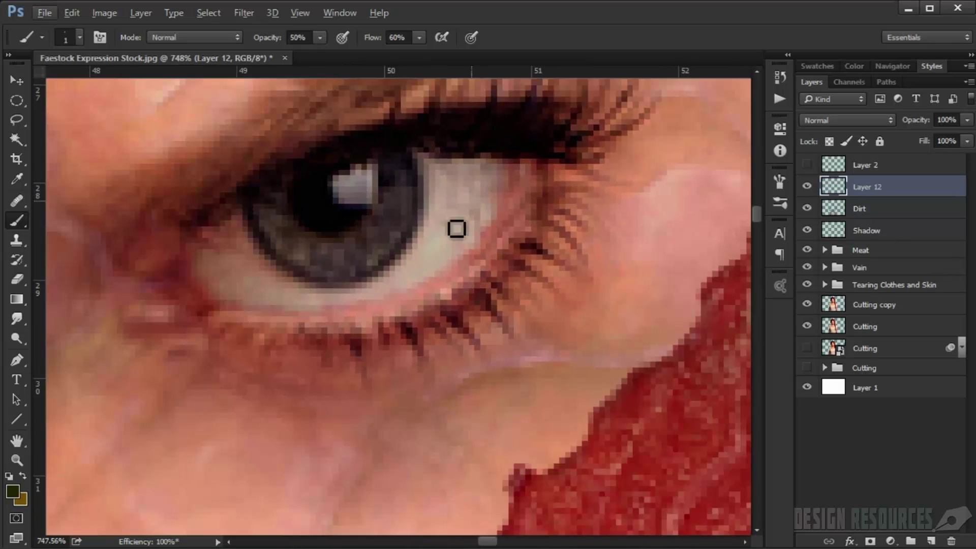
{"action": "scroll", "coordinate": [246, 280], "scroll_direction": "up", "scroll_amount": 2}
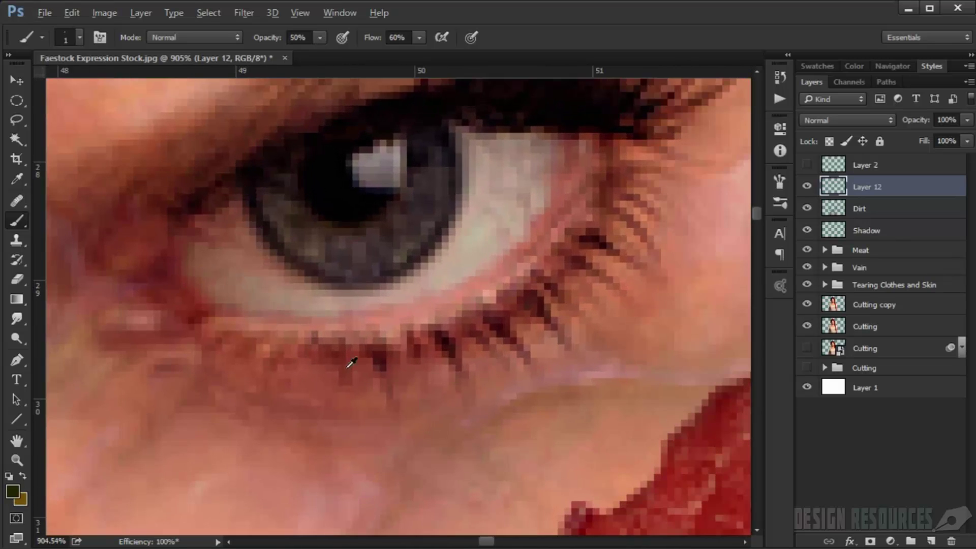
{"action": "right_click", "coordinate": [215, 290], "text": "alt"}
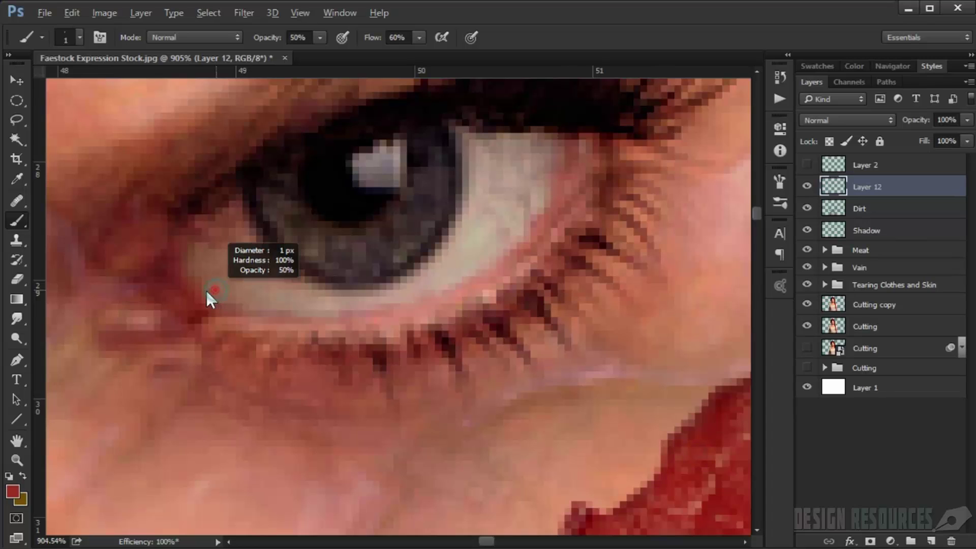
{"action": "right_click", "coordinate": [192, 297], "text": "alt"}
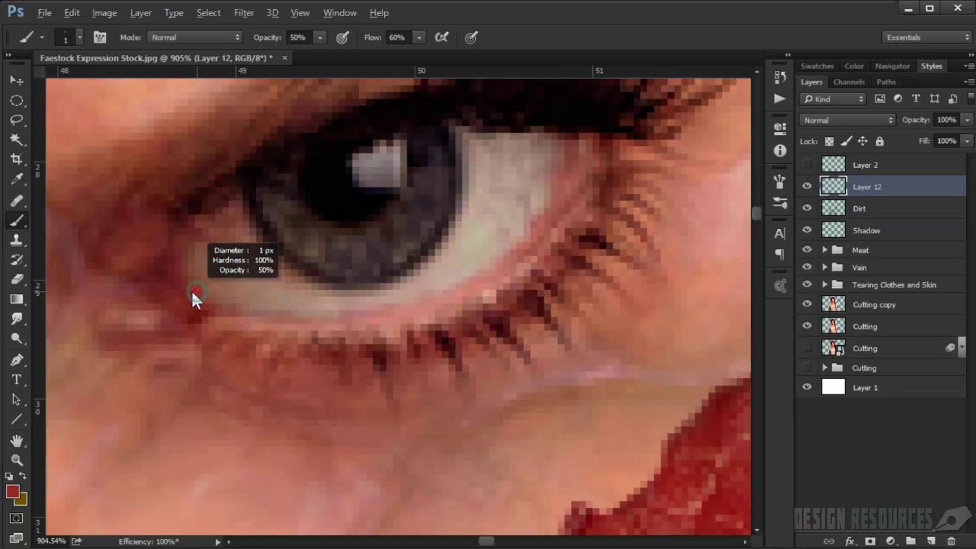
{"action": "left_click", "coordinate": [164, 268]}
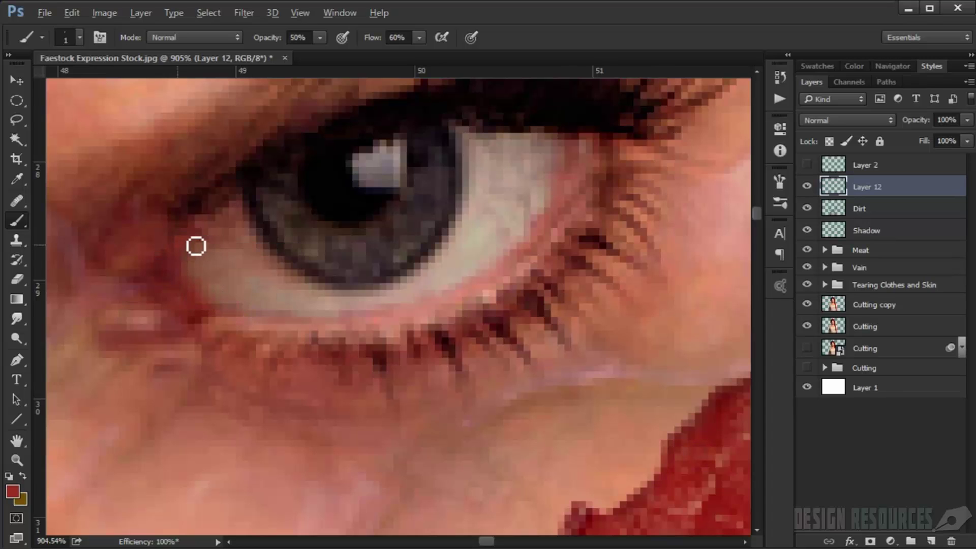
{"action": "left_click", "coordinate": [184, 248]}
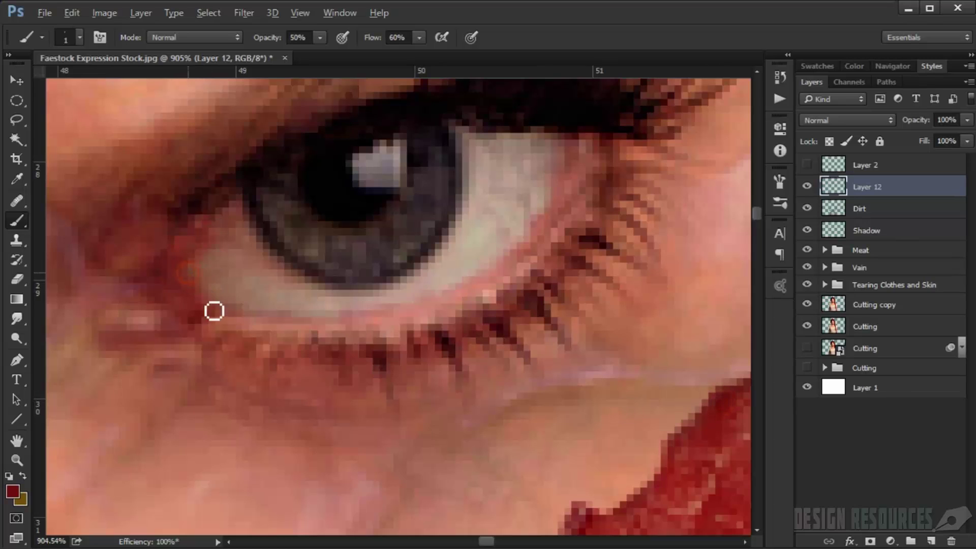
- Paint thin dark red veins across the inner and outer ends of the eye white
{"action": "right_click", "coordinate": [224, 295], "text": "alt"}
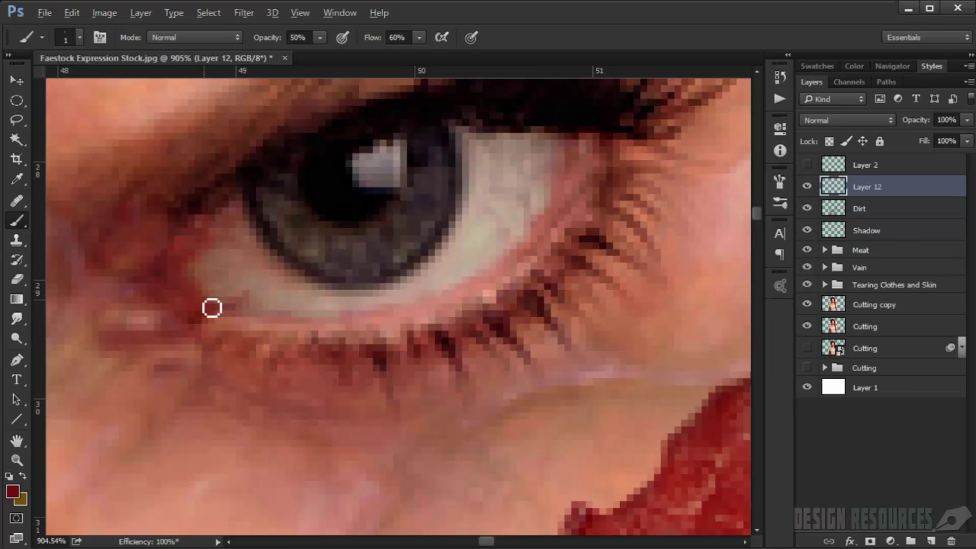
{"action": "left_click_drag", "start_coordinate": [211, 307], "coordinate": [278, 295]}
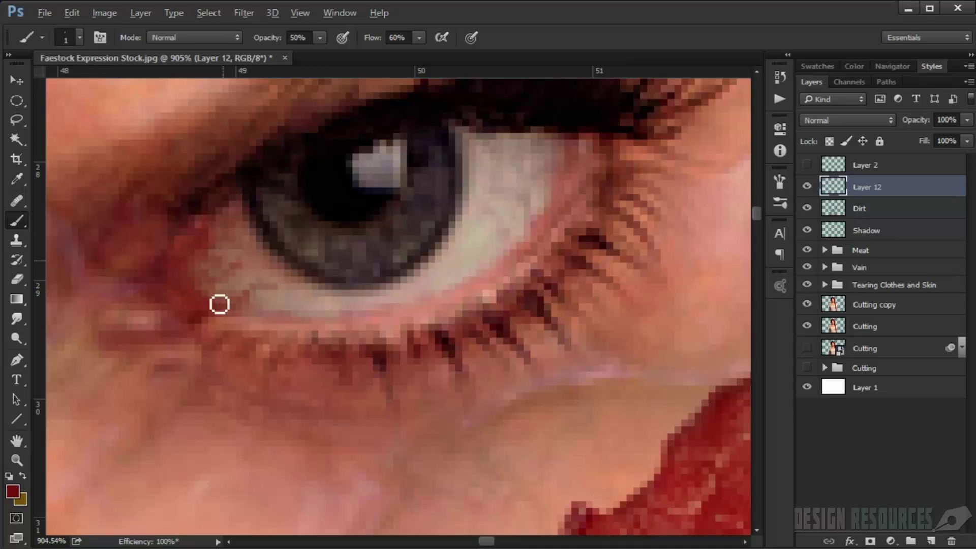
{"action": "left_click_drag", "start_coordinate": [493, 249], "coordinate": [437, 289]}
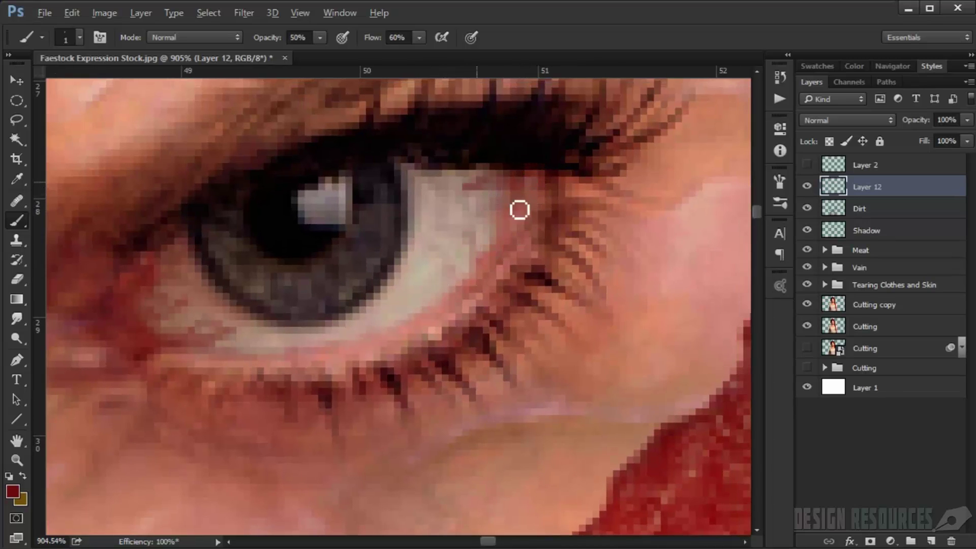
{"action": "mouse_move", "coordinate": [510, 216]}
{"action": "left_mouse_down"}
{"action": "mouse_move", "coordinate": [475, 230]}
{"action": "mouse_move", "coordinate": [505, 254]}
{"action": "mouse_move", "coordinate": [481, 267]}
{"action": "left_mouse_up"}
- Sample the eye white colour and paint over the iris and pupil with a 6 px round brush at reduced hardness
{"action": "left_click", "coordinate": [430, 283], "text": "alt"}
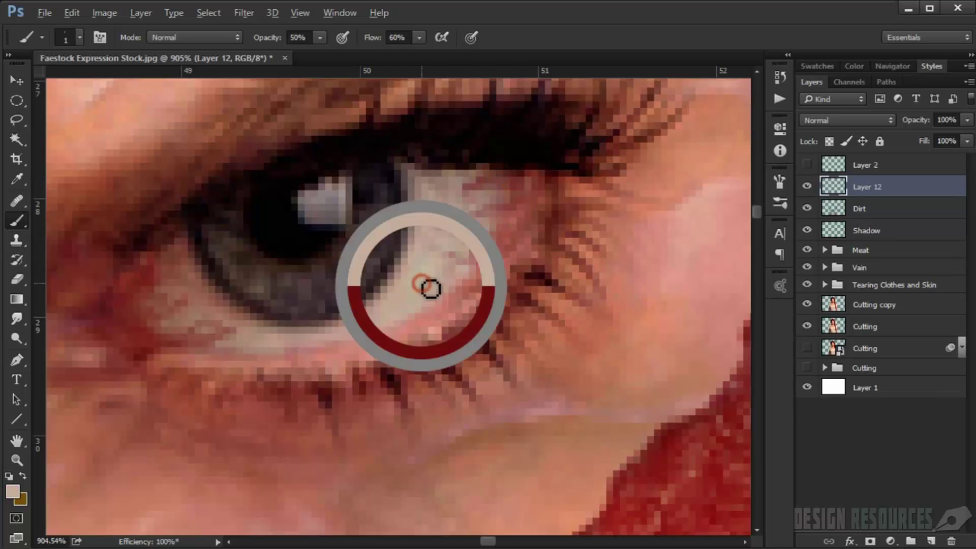
{"action": "key", "text": "bracketright"}
{"action": "key", "text": "bracketright"}
{"action": "right_click", "coordinate": [407, 200]}
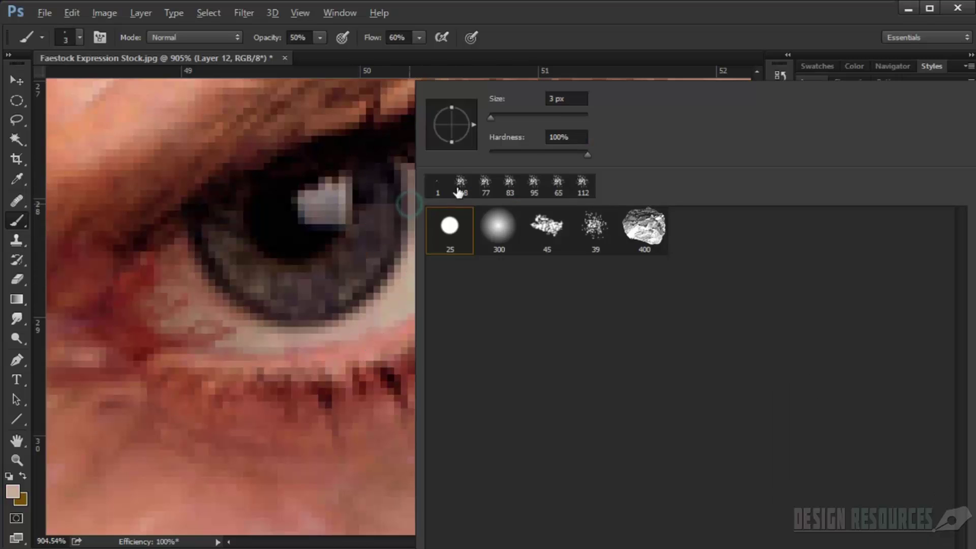
{"action": "left_click", "coordinate": [535, 153]}
{"action": "key", "text": "Return"}
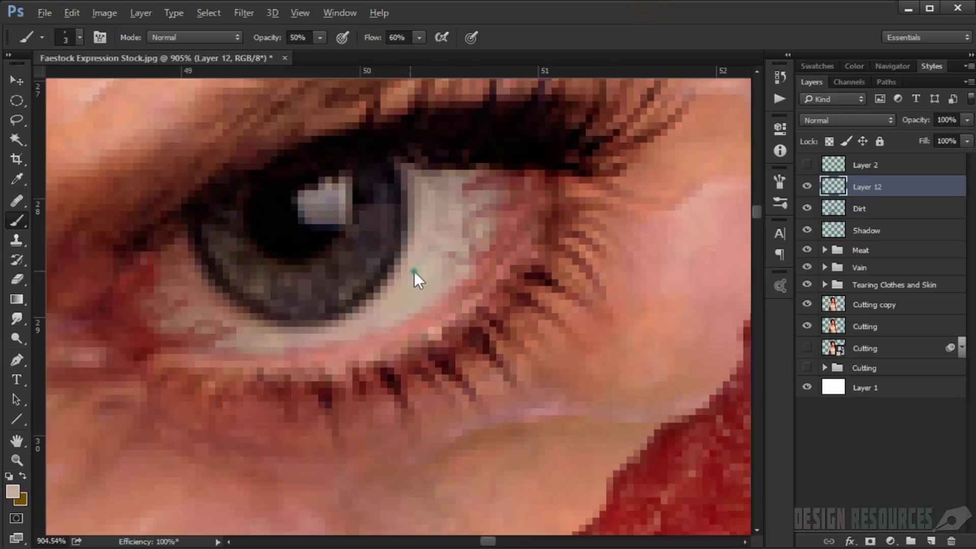
{"action": "key", "text": "bracketright"}
{"action": "key", "text": "bracketright"}
{"action": "key", "text": "bracketright"}
{"action": "mouse_move", "coordinate": [388, 242]}
{"action": "left_mouse_down"}
{"action": "mouse_move", "coordinate": [372, 287]}
{"action": "mouse_move", "coordinate": [368, 272]}
{"action": "mouse_move", "coordinate": [401, 233]}
{"action": "mouse_move", "coordinate": [403, 192]}
{"action": "mouse_move", "coordinate": [327, 184]}
{"action": "mouse_move", "coordinate": [246, 195]}
{"action": "mouse_move", "coordinate": [205, 233]}
{"action": "mouse_move", "coordinate": [222, 257]}
{"action": "mouse_move", "coordinate": [324, 312]}
{"action": "mouse_move", "coordinate": [365, 255]}
{"action": "mouse_move", "coordinate": [407, 243]}
{"action": "mouse_move", "coordinate": [370, 280]}
{"action": "mouse_move", "coordinate": [331, 294]}
{"action": "mouse_move", "coordinate": [348, 238]}
{"action": "mouse_move", "coordinate": [402, 198]}
{"action": "mouse_move", "coordinate": [331, 212]}
{"action": "mouse_move", "coordinate": [312, 240]}
{"action": "mouse_move", "coordinate": [282, 214]}
{"action": "mouse_move", "coordinate": [246, 211]}
{"action": "mouse_move", "coordinate": [227, 250]}
{"action": "mouse_move", "coordinate": [204, 241]}
{"action": "mouse_move", "coordinate": [209, 267]}
{"action": "mouse_move", "coordinate": [287, 308]}
{"action": "mouse_move", "coordinate": [249, 308]}
{"action": "mouse_move", "coordinate": [235, 300]}
{"action": "mouse_move", "coordinate": [334, 304]}
{"action": "mouse_move", "coordinate": [364, 259]}
{"action": "mouse_move", "coordinate": [409, 246]}
{"action": "left_mouse_up"}
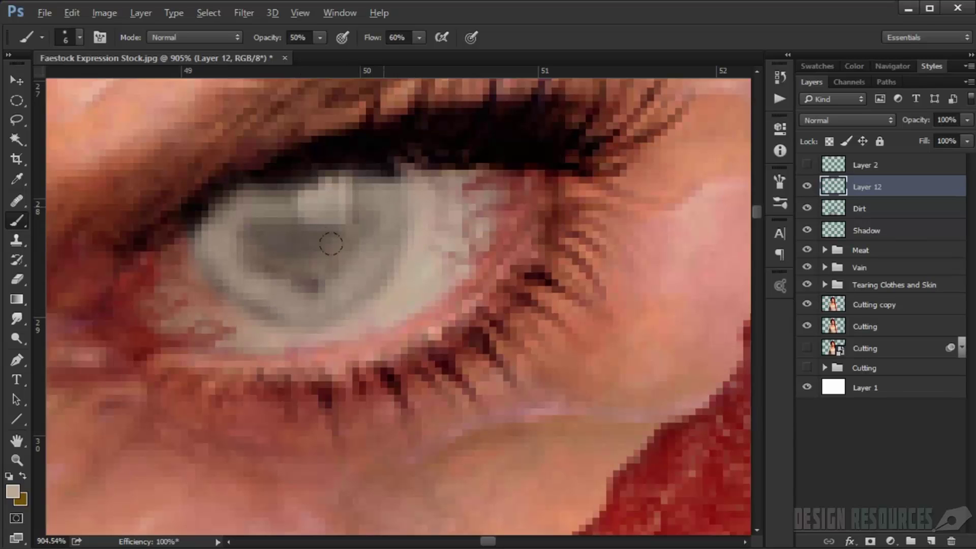
{"action": "mouse_move", "coordinate": [282, 235]}
{"action": "left_mouse_down"}
{"action": "mouse_move", "coordinate": [256, 217]}
{"action": "mouse_move", "coordinate": [322, 187]}
{"action": "mouse_move", "coordinate": [383, 200]}
{"action": "mouse_move", "coordinate": [299, 268]}
{"action": "mouse_move", "coordinate": [354, 279]}
{"action": "mouse_move", "coordinate": [250, 275]}
{"action": "mouse_move", "coordinate": [220, 286]}
{"action": "mouse_move", "coordinate": [275, 298]}
{"action": "mouse_move", "coordinate": [191, 238]}
{"action": "mouse_move", "coordinate": [315, 298]}
{"action": "mouse_move", "coordinate": [422, 232]}
{"action": "mouse_move", "coordinate": [379, 214]}
{"action": "mouse_move", "coordinate": [333, 261]}
{"action": "left_mouse_up"}
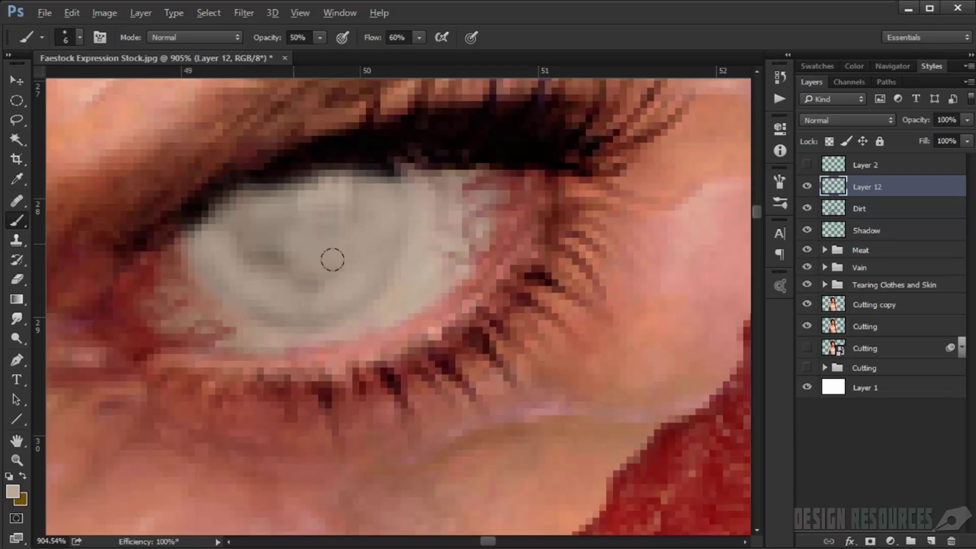
- Erase the excess pale paint along the upper lash line with a small round eraser at reduced hardness
{"action": "scroll", "coordinate": [381, 216], "scroll_direction": "down", "scroll_amount": 8}
{"action": "scroll", "coordinate": [375, 201], "scroll_direction": "up", "scroll_amount": 8}
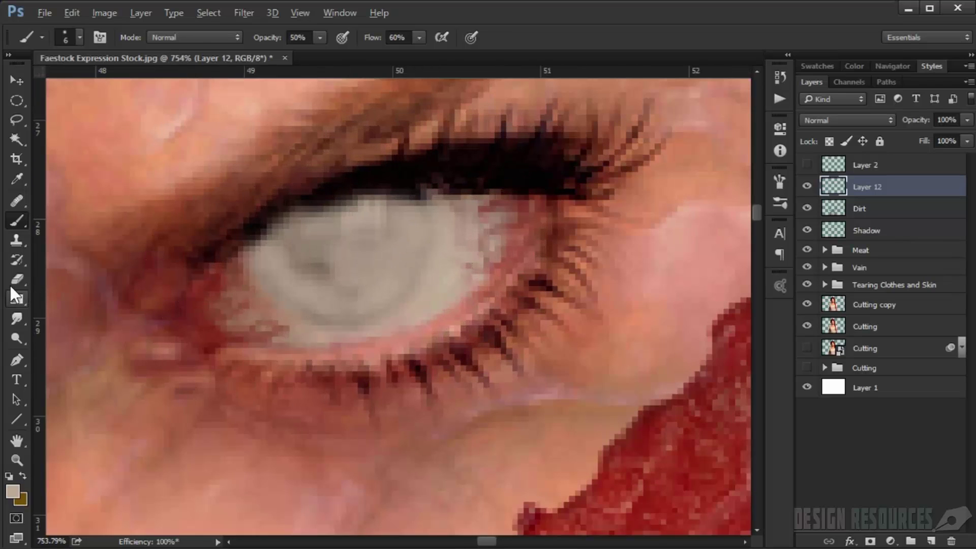
{"action": "left_click", "coordinate": [16, 280]}
{"action": "right_click", "coordinate": [374, 234]}
{"action": "left_click", "coordinate": [407, 233]}
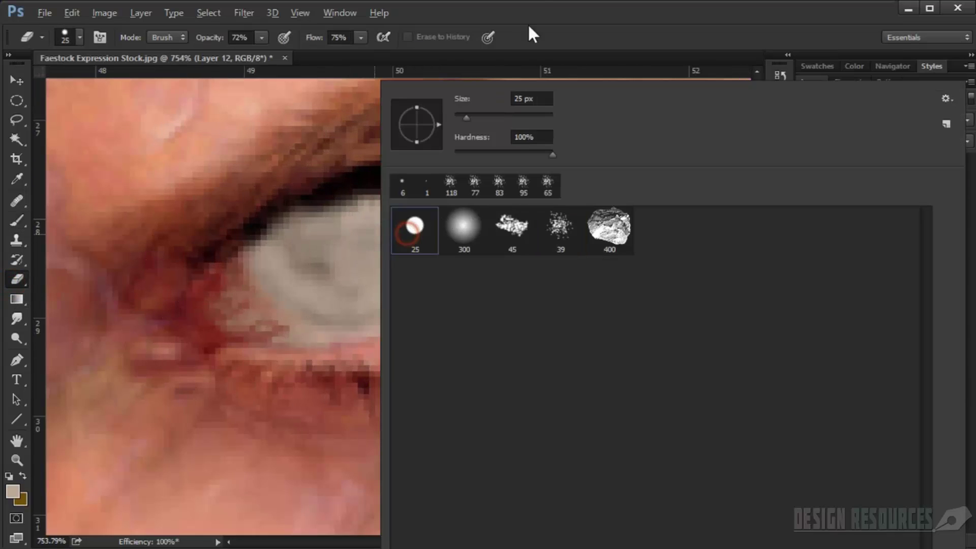
{"action": "left_click", "coordinate": [542, 5]}
{"action": "left_click_drag", "start_coordinate": [407, 195], "coordinate": [369, 193]}
{"action": "right_click", "coordinate": [375, 193]}
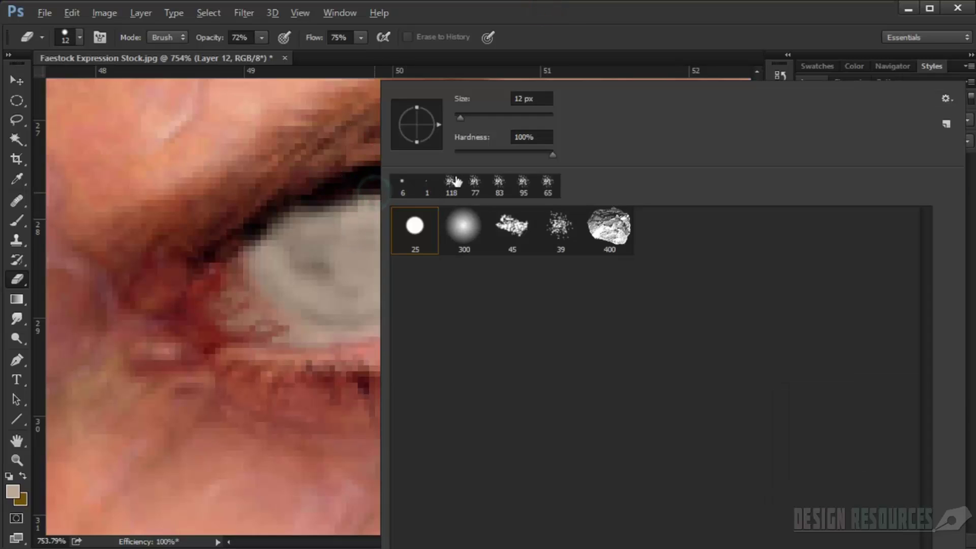
{"action": "left_click", "coordinate": [466, 155]}
{"action": "left_click", "coordinate": [575, 34]}
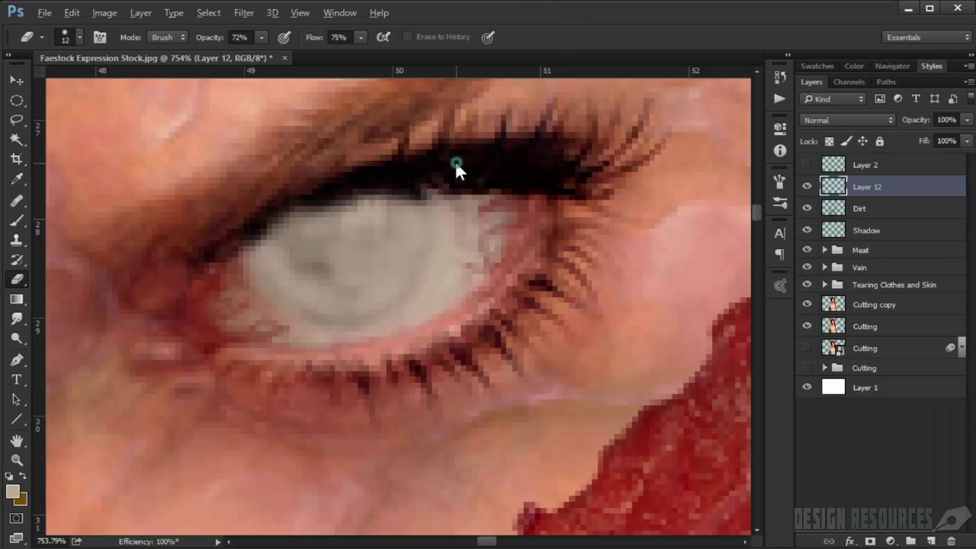
{"action": "mouse_move", "coordinate": [456, 162]}
{"action": "left_mouse_down"}
{"action": "mouse_move", "coordinate": [331, 166]}
{"action": "mouse_move", "coordinate": [257, 188]}
{"action": "left_mouse_up"}
{"action": "left_click_drag", "start_coordinate": [374, 169], "coordinate": [253, 189]}
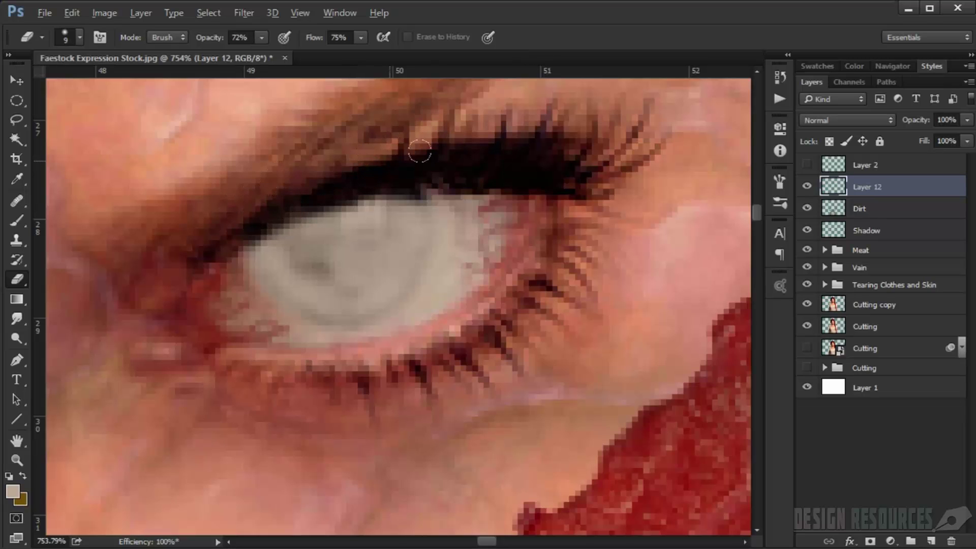
- Resample the eye white colour and smooth the remaining dark patches over the iris with a 4 px brush
{"action": "scroll", "coordinate": [302, 173], "scroll_direction": "down", "scroll_amount": 8}
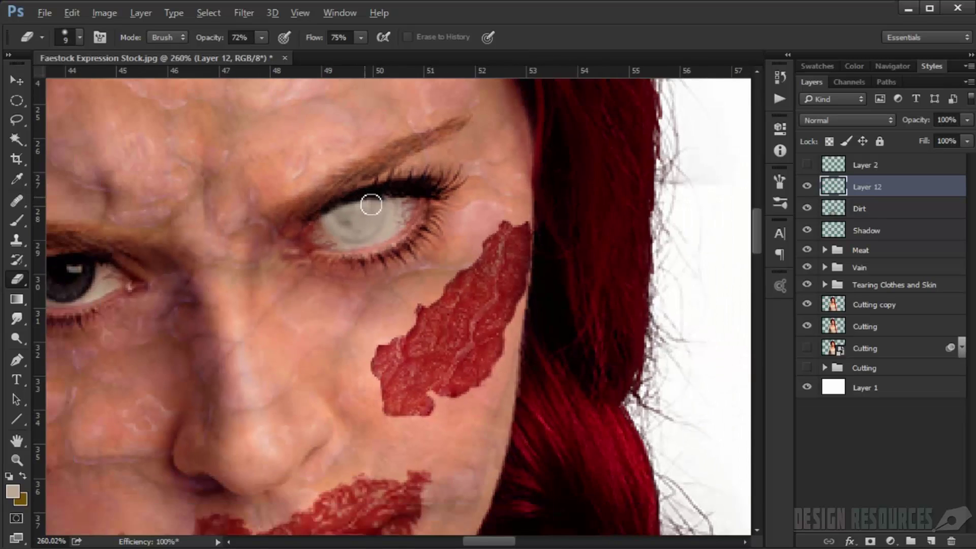
{"action": "scroll", "coordinate": [398, 227], "scroll_direction": "up", "scroll_amount": 8}
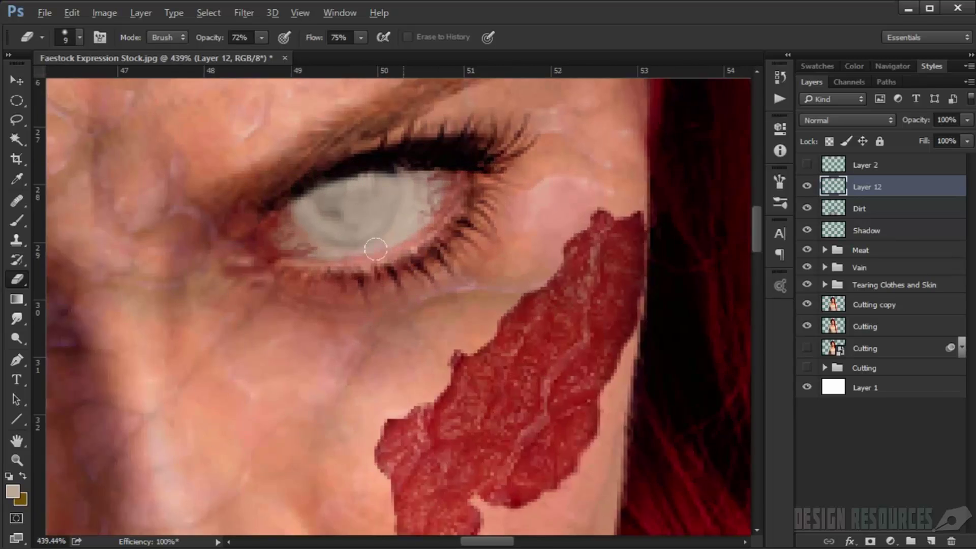
{"action": "key", "text": "b"}
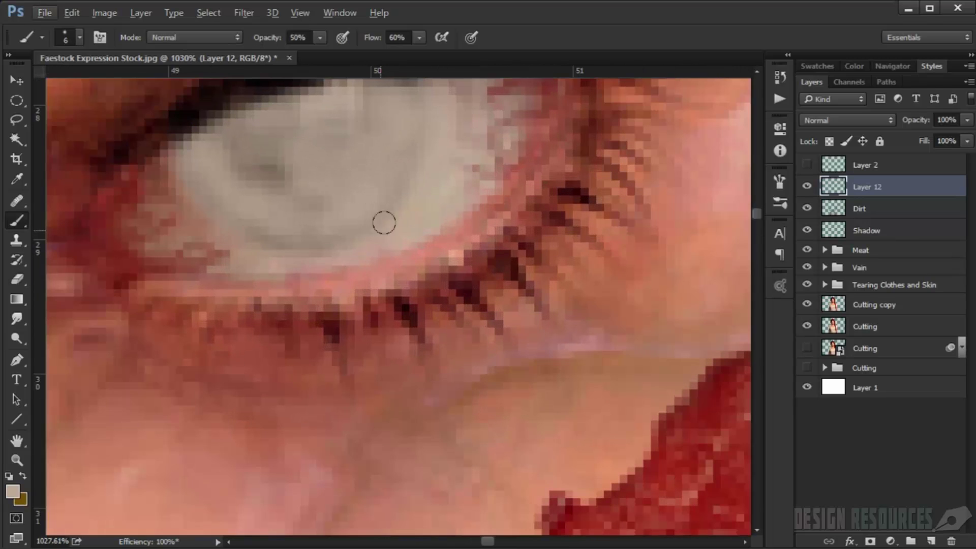
{"action": "right_click", "coordinate": [396, 226], "text": "alt"}
{"action": "left_click", "coordinate": [404, 218], "text": "alt"}
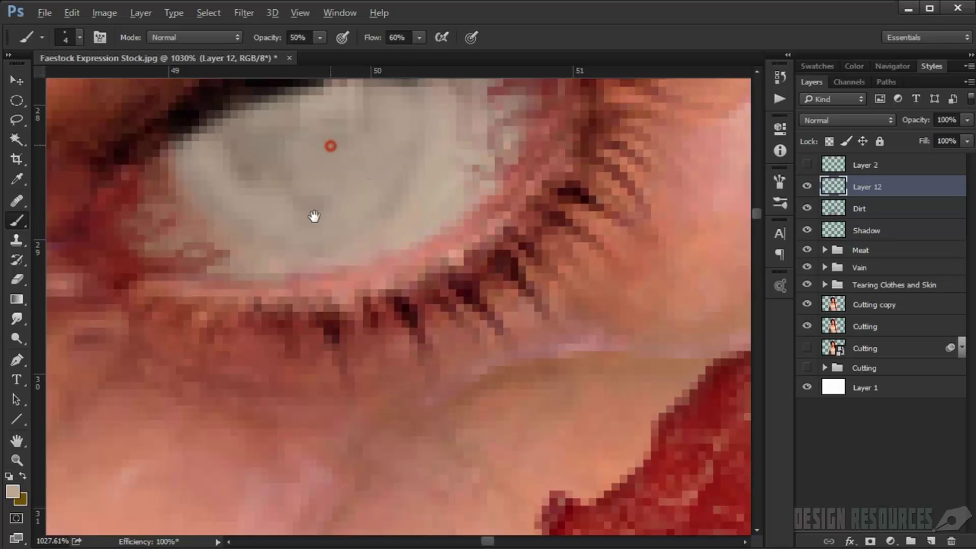
- Set the foreground colour to the dark green #373d30 for the brush
{"action": "left_click_drag", "start_coordinate": [314, 216], "coordinate": [304, 261]}
{"action": "scroll", "coordinate": [286, 249], "scroll_direction": "up", "scroll_amount": 2}
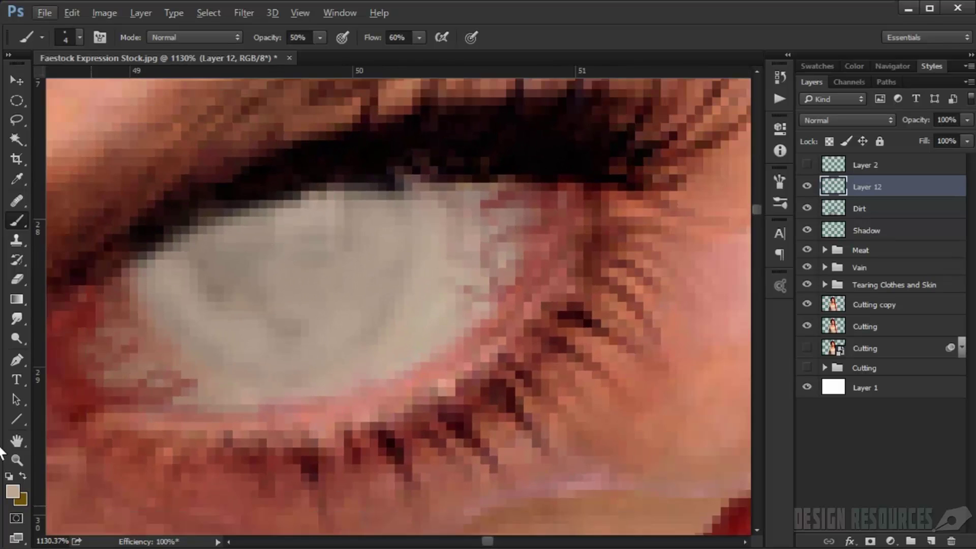
{"action": "left_click", "coordinate": [12, 490]}
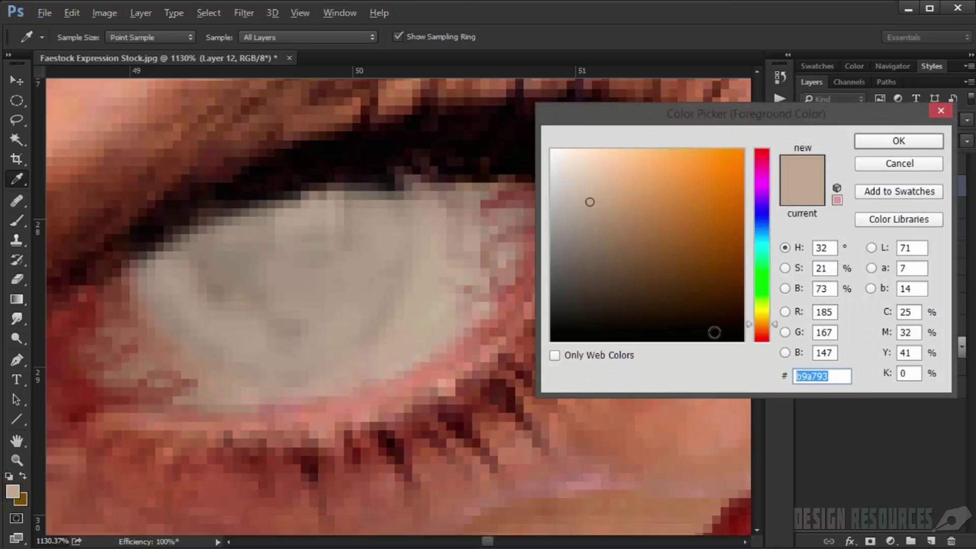
{"action": "left_click_drag", "start_coordinate": [761, 324], "coordinate": [760, 295]}
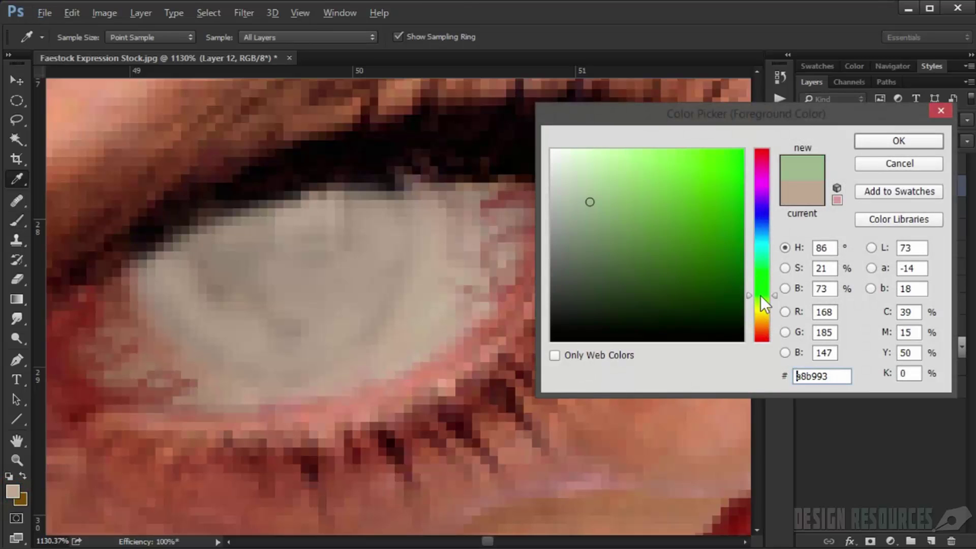
{"action": "left_click_drag", "start_coordinate": [589, 259], "coordinate": [592, 295]}
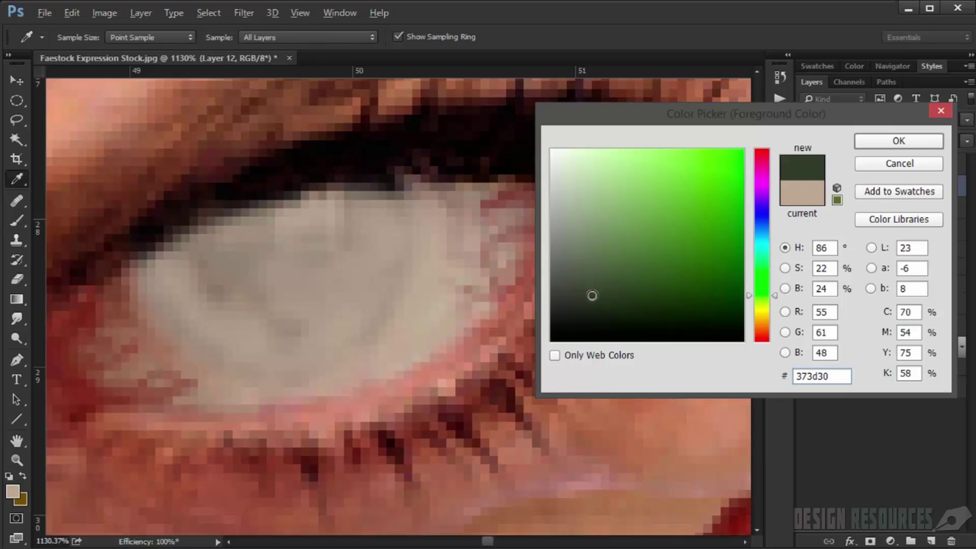
{"action": "left_click", "coordinate": [895, 142]}
{"action": "key", "text": "b"}
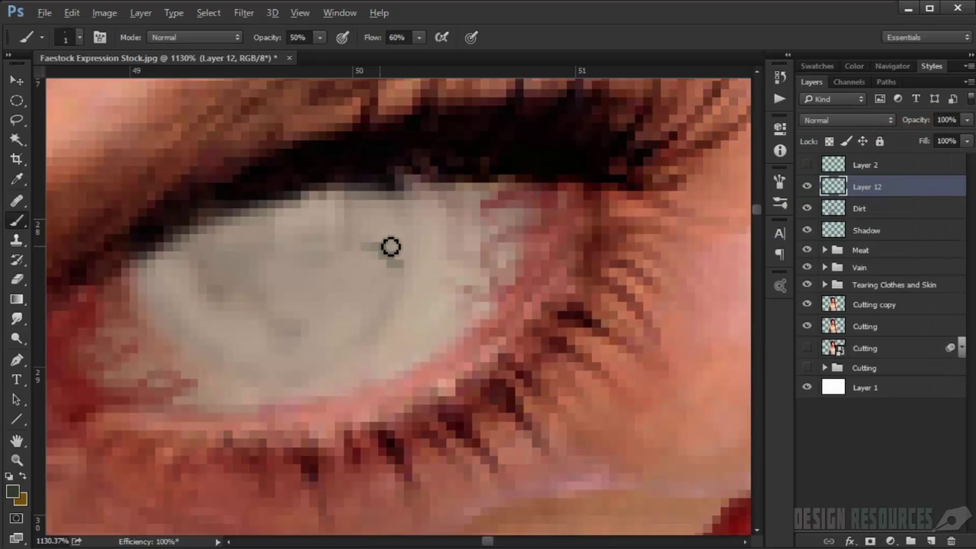
- Paint a mottled dark green iris texture over the whitened eye with the 1 px brush
{"action": "left_click_drag", "start_coordinate": [391, 247], "coordinate": [413, 233]}
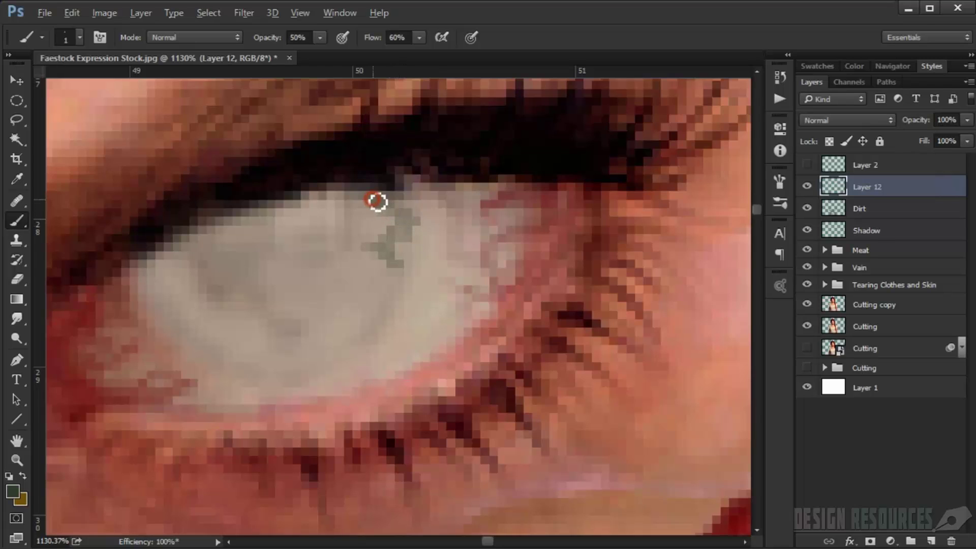
{"action": "mouse_move", "coordinate": [352, 242]}
{"action": "left_mouse_down"}
{"action": "mouse_move", "coordinate": [279, 265]}
{"action": "mouse_move", "coordinate": [199, 257]}
{"action": "mouse_move", "coordinate": [304, 214]}
{"action": "mouse_move", "coordinate": [281, 238]}
{"action": "mouse_move", "coordinate": [350, 225]}
{"action": "mouse_move", "coordinate": [299, 220]}
{"action": "mouse_move", "coordinate": [338, 205]}
{"action": "mouse_move", "coordinate": [272, 232]}
{"action": "mouse_move", "coordinate": [213, 238]}
{"action": "mouse_move", "coordinate": [203, 256]}
{"action": "mouse_move", "coordinate": [242, 259]}
{"action": "mouse_move", "coordinate": [358, 220]}
{"action": "mouse_move", "coordinate": [233, 254]}
{"action": "mouse_move", "coordinate": [286, 236]}
{"action": "mouse_move", "coordinate": [248, 261]}
{"action": "mouse_move", "coordinate": [217, 262]}
{"action": "mouse_move", "coordinate": [172, 294]}
{"action": "mouse_move", "coordinate": [183, 269]}
{"action": "mouse_move", "coordinate": [204, 289]}
{"action": "mouse_move", "coordinate": [210, 273]}
{"action": "mouse_move", "coordinate": [198, 294]}
{"action": "mouse_move", "coordinate": [211, 298]}
{"action": "mouse_move", "coordinate": [204, 339]}
{"action": "mouse_move", "coordinate": [229, 277]}
{"action": "mouse_move", "coordinate": [222, 356]}
{"action": "mouse_move", "coordinate": [256, 264]}
{"action": "mouse_move", "coordinate": [258, 364]}
{"action": "mouse_move", "coordinate": [273, 286]}
{"action": "mouse_move", "coordinate": [294, 296]}
{"action": "mouse_move", "coordinate": [318, 341]}
{"action": "mouse_move", "coordinate": [326, 320]}
{"action": "mouse_move", "coordinate": [312, 276]}
{"action": "mouse_move", "coordinate": [329, 265]}
{"action": "mouse_move", "coordinate": [393, 295]}
{"action": "mouse_move", "coordinate": [411, 234]}
{"action": "mouse_move", "coordinate": [373, 217]}
{"action": "mouse_move", "coordinate": [502, 224]}
{"action": "mouse_move", "coordinate": [473, 193]}
{"action": "mouse_move", "coordinate": [389, 182]}
{"action": "mouse_move", "coordinate": [360, 187]}
{"action": "mouse_move", "coordinate": [391, 237]}
{"action": "mouse_move", "coordinate": [366, 244]}
{"action": "left_mouse_up"}
{"action": "key", "text": "r"}
{"action": "key", "text": "r"}
{"action": "mouse_move", "coordinate": [399, 192]}
{"action": "left_mouse_down"}
{"action": "mouse_move", "coordinate": [282, 204]}
{"action": "mouse_move", "coordinate": [235, 285]}
{"action": "mouse_move", "coordinate": [242, 325]}
{"action": "left_mouse_up"}
{"action": "key", "text": "b"}
{"action": "left_click_drag", "start_coordinate": [481, 336], "coordinate": [391, 241]}
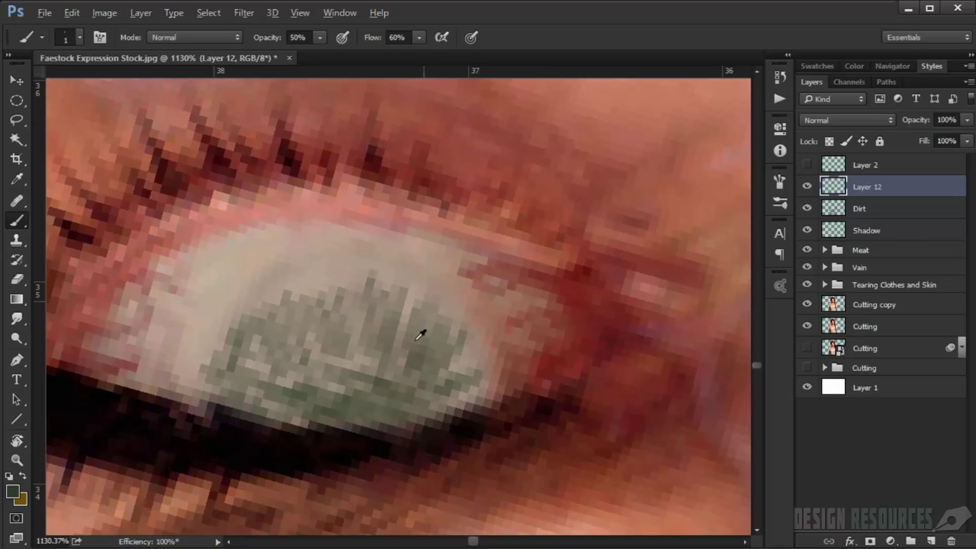
- Resample the pale eye white to touch up the iris, and blend grey-green over the iris edge beside the lash line with a 5 px brush
{"action": "scroll", "coordinate": [416, 340], "scroll_direction": "up", "scroll_amount": 2}
{"action": "scroll", "coordinate": [426, 360], "scroll_direction": "down", "scroll_amount": 2}
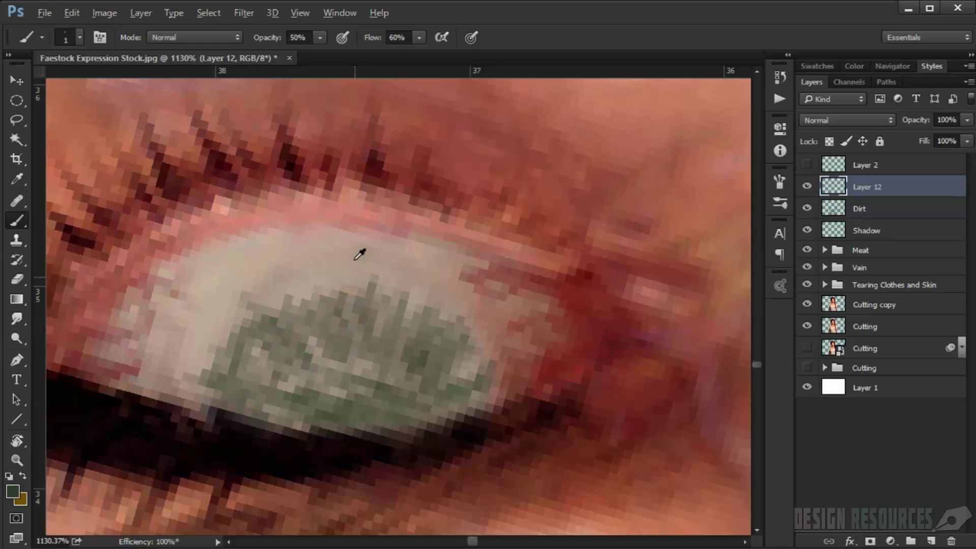
{"action": "left_click", "coordinate": [357, 258], "text": "alt"}
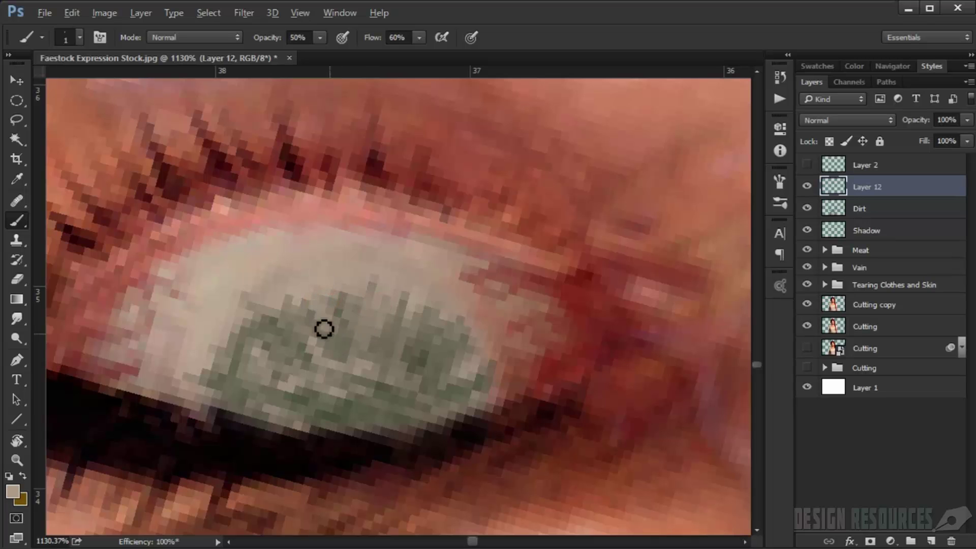
{"action": "scroll", "coordinate": [300, 323], "scroll_direction": "down", "scroll_amount": 5}
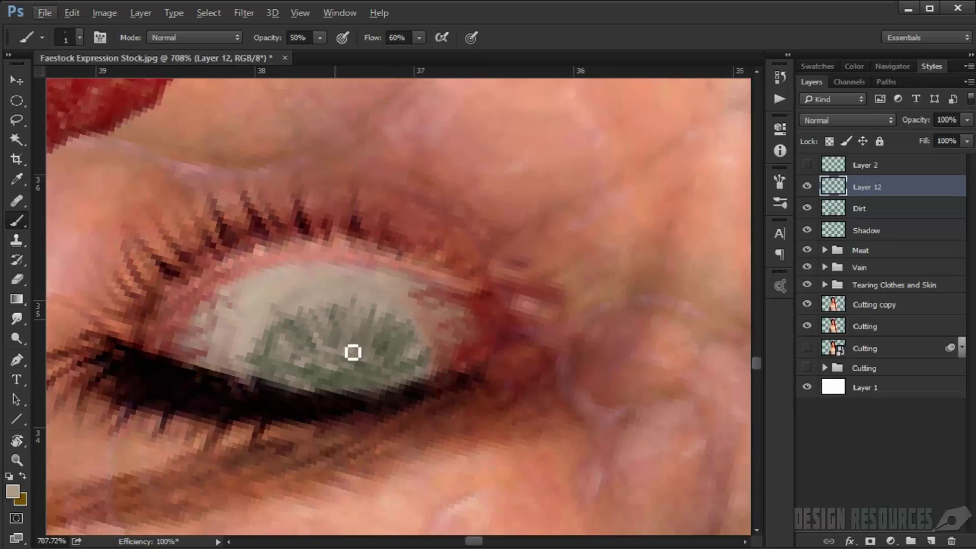
{"action": "scroll", "coordinate": [349, 348], "scroll_direction": "up", "scroll_amount": 6}
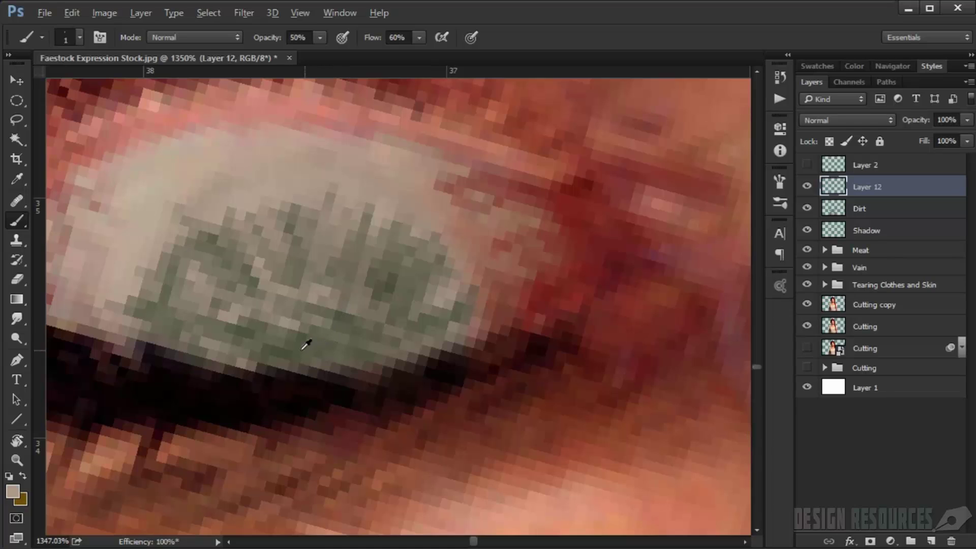
{"action": "left_click_drag", "start_coordinate": [312, 350], "coordinate": [354, 335]}
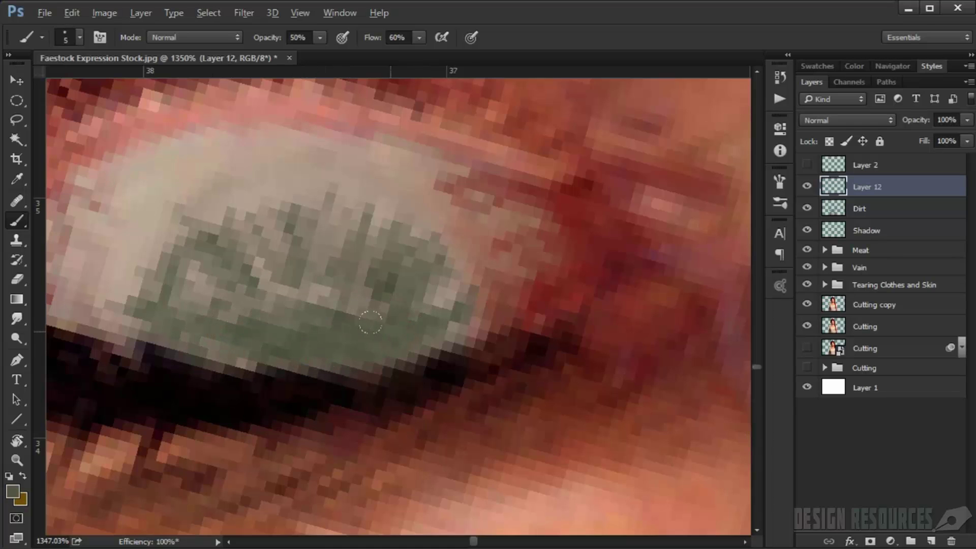
{"action": "right_click", "coordinate": [357, 327], "text": "alt"}
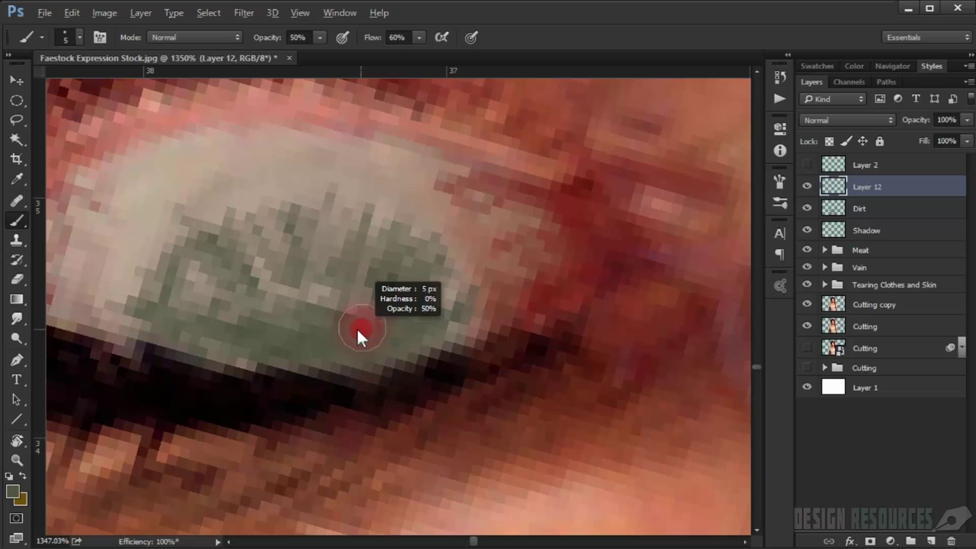
- Set the foreground colour to dark olive #282917 and darken the iris area beside the lash line with a 3 px brush
{"action": "left_click", "coordinate": [13, 491]}
{"action": "left_click_drag", "start_coordinate": [583, 279], "coordinate": [633, 311]}
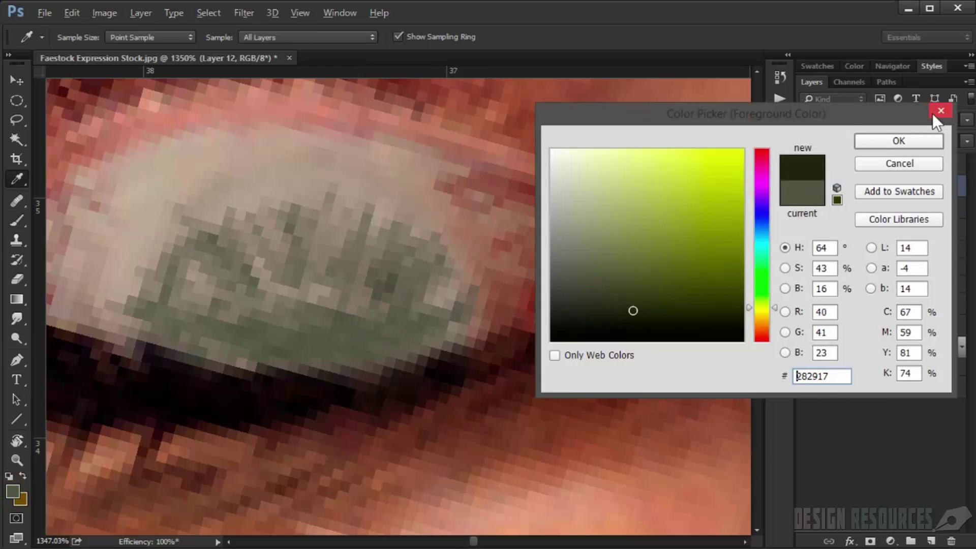
{"action": "left_click", "coordinate": [897, 143]}
{"action": "right_click", "coordinate": [346, 341], "text": "alt"}
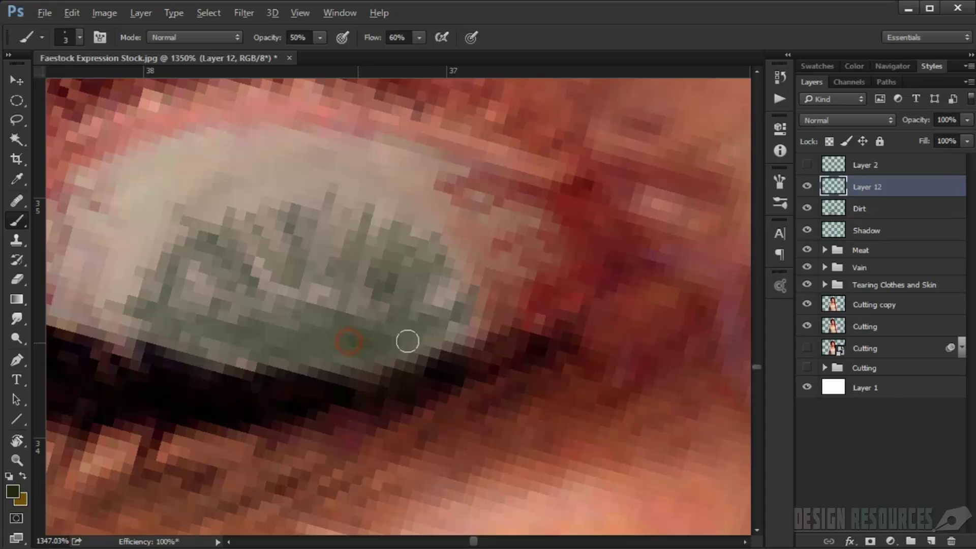
{"action": "mouse_move", "coordinate": [407, 341]}
{"action": "left_mouse_down"}
{"action": "mouse_move", "coordinate": [304, 350]}
{"action": "mouse_move", "coordinate": [166, 331]}
{"action": "mouse_move", "coordinate": [265, 344]}
{"action": "mouse_move", "coordinate": [304, 314]}
{"action": "mouse_move", "coordinate": [353, 317]}
{"action": "mouse_move", "coordinate": [297, 313]}
{"action": "left_mouse_up"}
- Paint fine dark strands around the iris rim with the brush reduced to 1 px
{"action": "right_click", "coordinate": [359, 317], "text": "alt"}
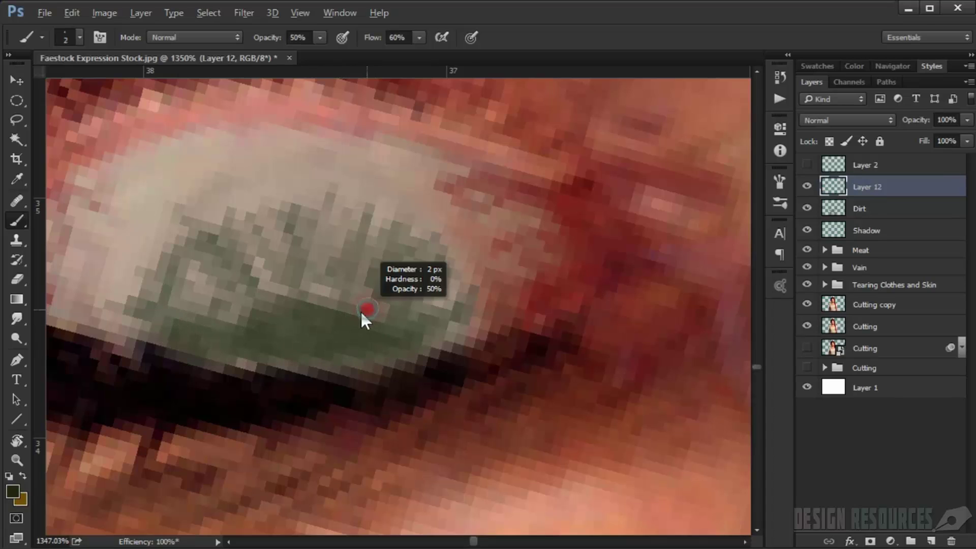
{"action": "right_click", "coordinate": [404, 304], "text": "alt"}
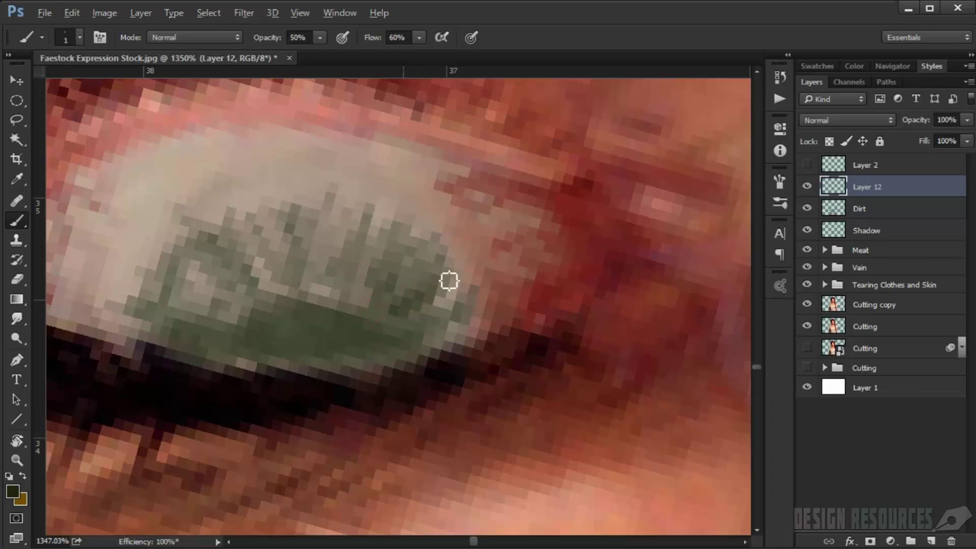
{"action": "mouse_move", "coordinate": [428, 277]}
{"action": "left_mouse_down"}
{"action": "mouse_move", "coordinate": [393, 298]}
{"action": "mouse_move", "coordinate": [419, 237]}
{"action": "mouse_move", "coordinate": [382, 273]}
{"action": "mouse_move", "coordinate": [368, 224]}
{"action": "mouse_move", "coordinate": [345, 257]}
{"action": "mouse_move", "coordinate": [315, 262]}
{"action": "mouse_move", "coordinate": [289, 205]}
{"action": "mouse_move", "coordinate": [259, 201]}
{"action": "mouse_move", "coordinate": [257, 260]}
{"action": "mouse_move", "coordinate": [180, 220]}
{"action": "mouse_move", "coordinate": [195, 259]}
{"action": "mouse_move", "coordinate": [158, 267]}
{"action": "mouse_move", "coordinate": [162, 302]}
{"action": "mouse_move", "coordinate": [185, 327]}
{"action": "left_mouse_up"}
{"action": "scroll", "coordinate": [263, 290], "scroll_direction": "down", "scroll_amount": 3}
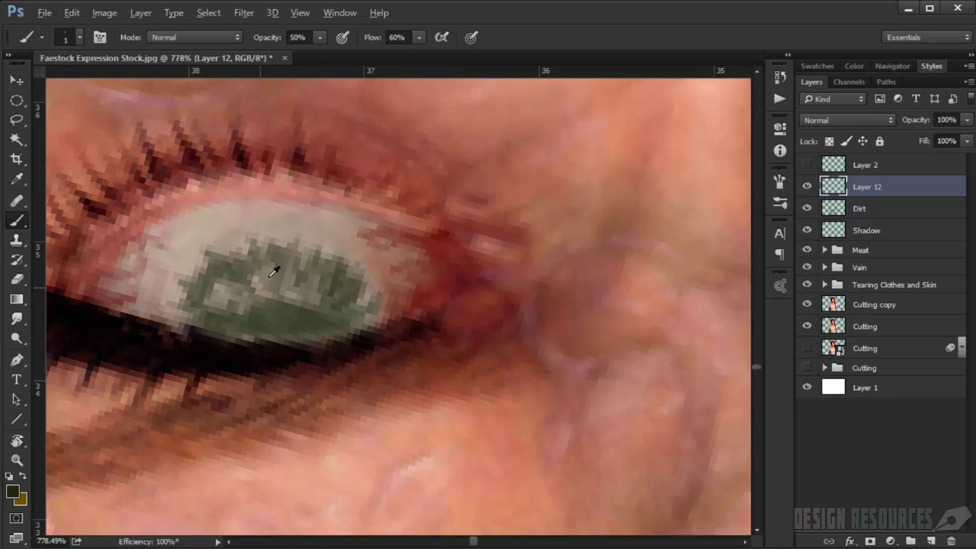
- Reset the foreground and background colours to default and rotate the canvas view until the face is upright
{"action": "key", "text": "d"}
{"action": "key", "text": "Escape"}
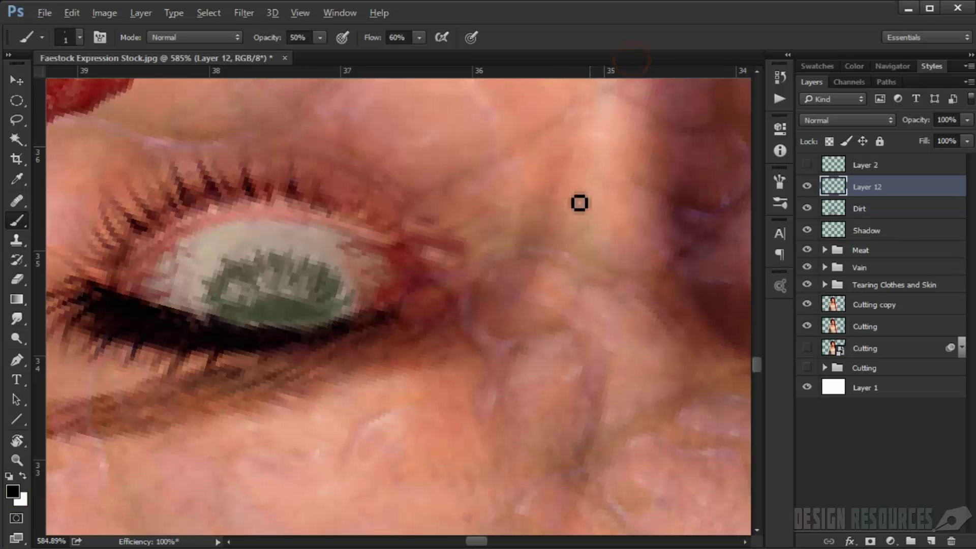
{"action": "key", "text": "r"}
{"action": "mouse_move", "coordinate": [444, 274]}
{"action": "left_mouse_down"}
{"action": "mouse_move", "coordinate": [367, 370]}
{"action": "mouse_move", "coordinate": [562, 364]}
{"action": "left_mouse_up"}
{"action": "key", "text": "b"}
- Sample the beige eye white and paint it below the iris and over the reddish inner corner with 1 to 5 px brushes
{"action": "scroll", "coordinate": [464, 299], "scroll_direction": "up", "scroll_amount": 3}
{"action": "scroll", "coordinate": [447, 271], "scroll_direction": "up", "scroll_amount": 1}
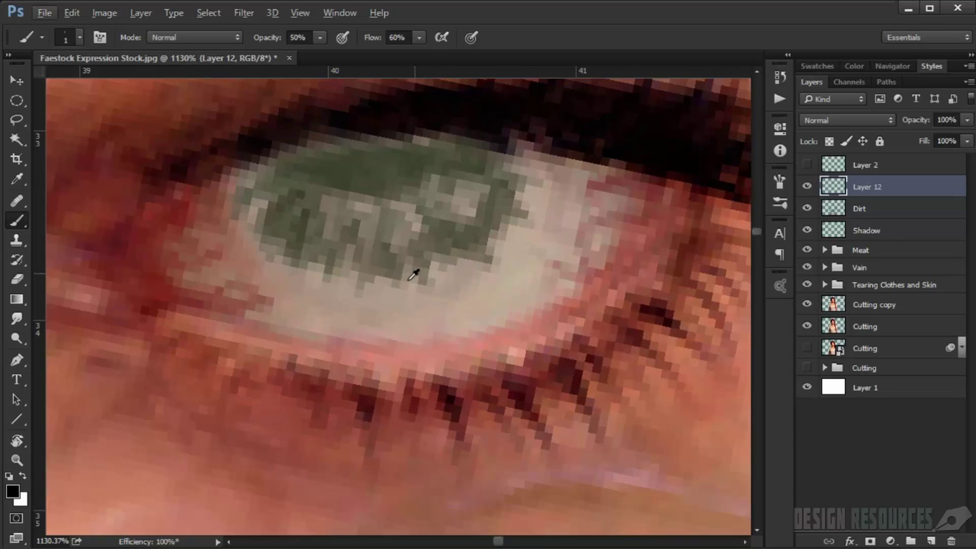
{"action": "left_click", "coordinate": [399, 283], "text": "alt"}
{"action": "right_click", "coordinate": [392, 318], "text": "alt"}
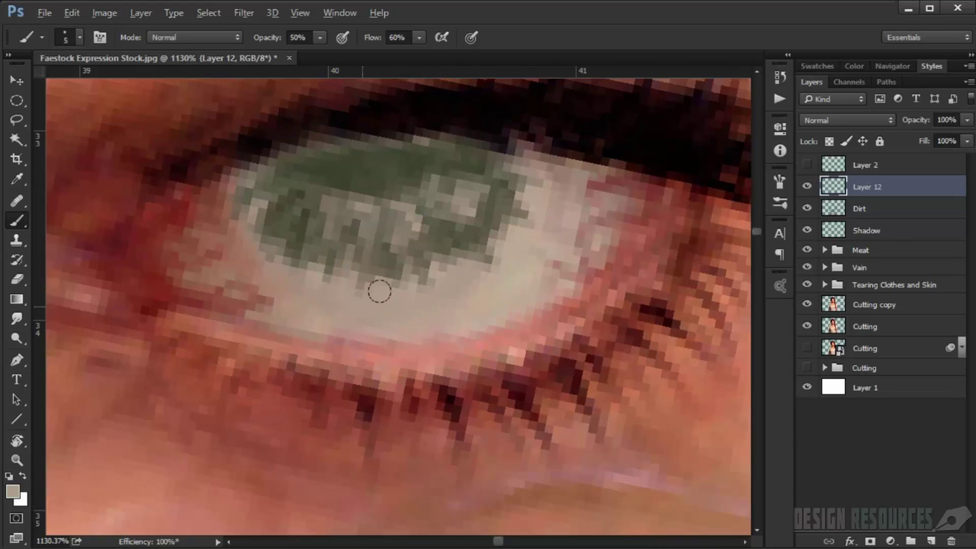
{"action": "right_click", "coordinate": [392, 288], "text": "alt"}
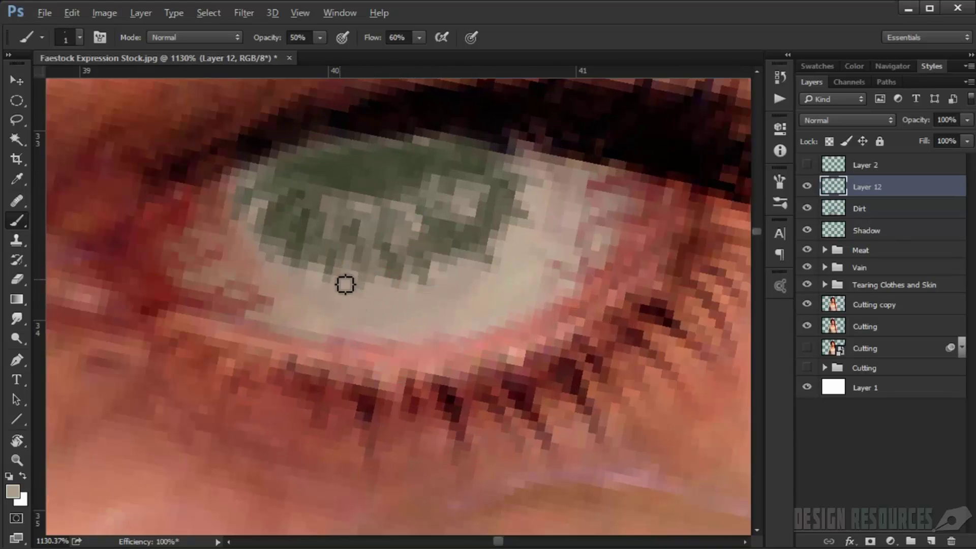
{"action": "right_click", "coordinate": [282, 281], "text": "alt"}
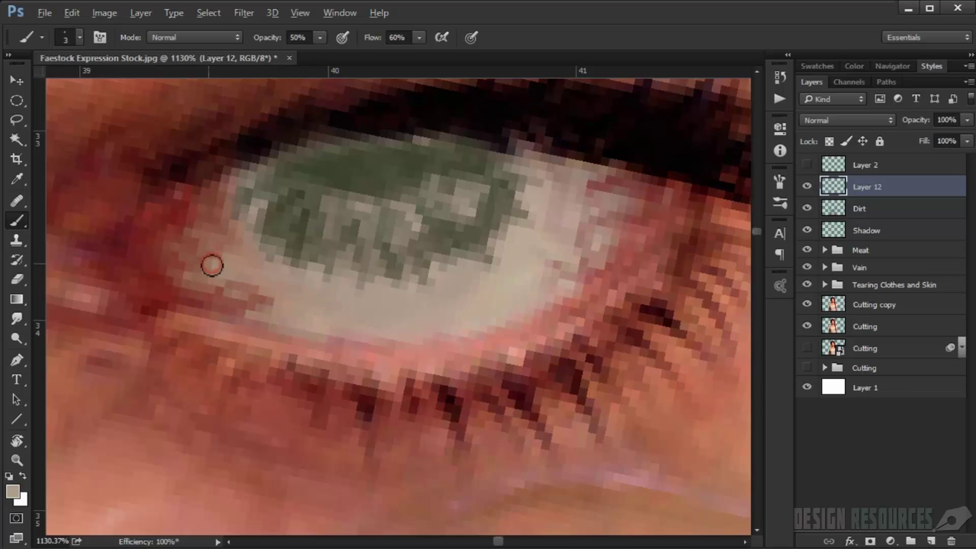
{"action": "right_click", "coordinate": [215, 269], "text": "alt"}
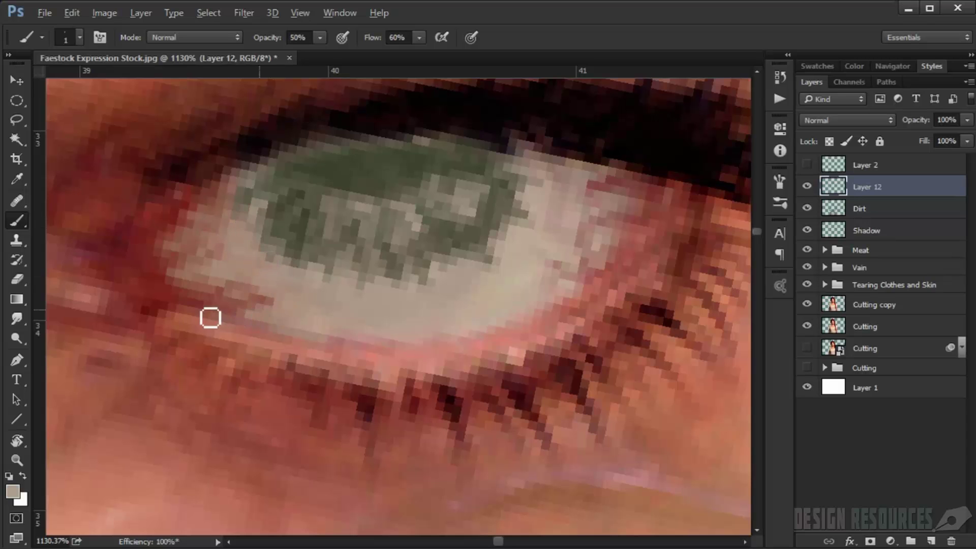
- Resample dark green tones and deepen the iris strands, rim and upper edge with the 2 px brush
{"action": "scroll", "coordinate": [288, 317], "scroll_direction": "down", "scroll_amount": 5}
{"action": "scroll", "coordinate": [320, 279], "scroll_direction": "up", "scroll_amount": 5}
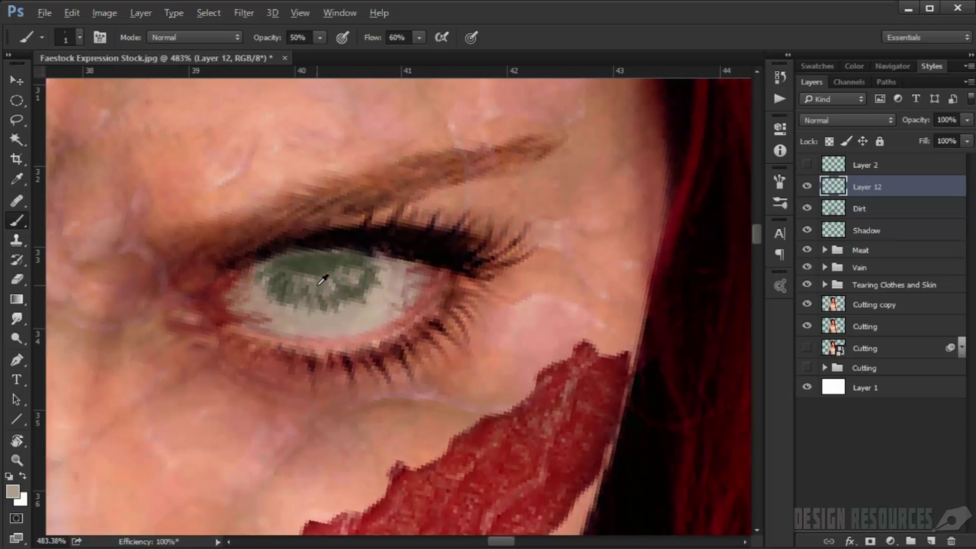
{"action": "scroll", "coordinate": [319, 280], "scroll_direction": "up", "scroll_amount": 2}
{"action": "left_click_drag", "start_coordinate": [317, 251], "coordinate": [326, 304]}
{"action": "mouse_move", "coordinate": [269, 278]}
{"action": "left_mouse_down"}
{"action": "mouse_move", "coordinate": [268, 316]}
{"action": "mouse_move", "coordinate": [351, 340]}
{"action": "left_mouse_up"}
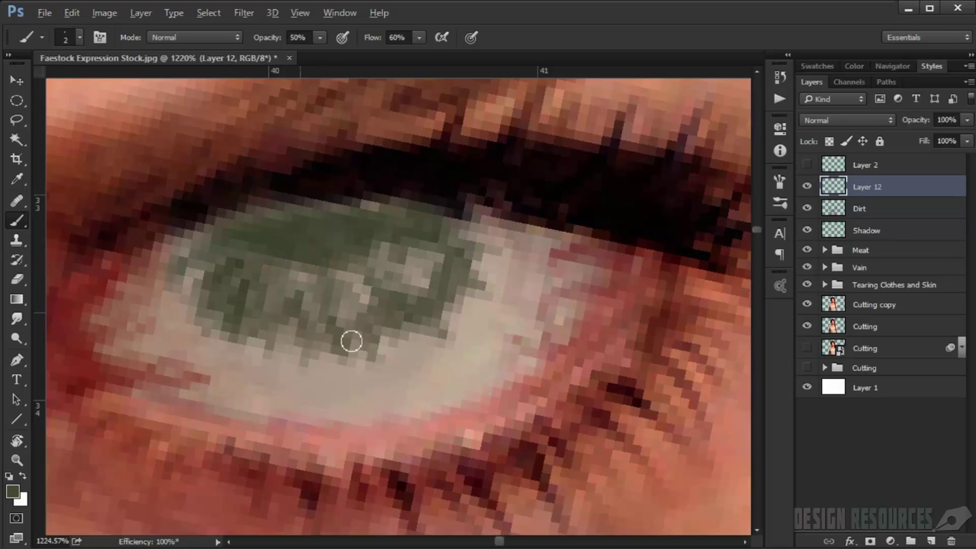
{"action": "left_click_drag", "start_coordinate": [446, 292], "coordinate": [465, 241]}
{"action": "left_click_drag", "start_coordinate": [442, 230], "coordinate": [408, 222]}
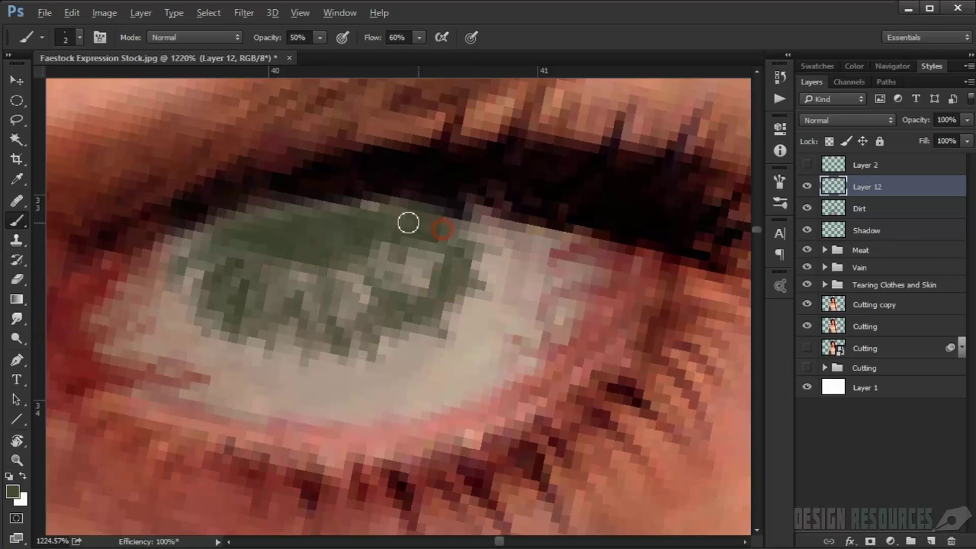
{"action": "left_click", "coordinate": [430, 200], "text": "alt"}
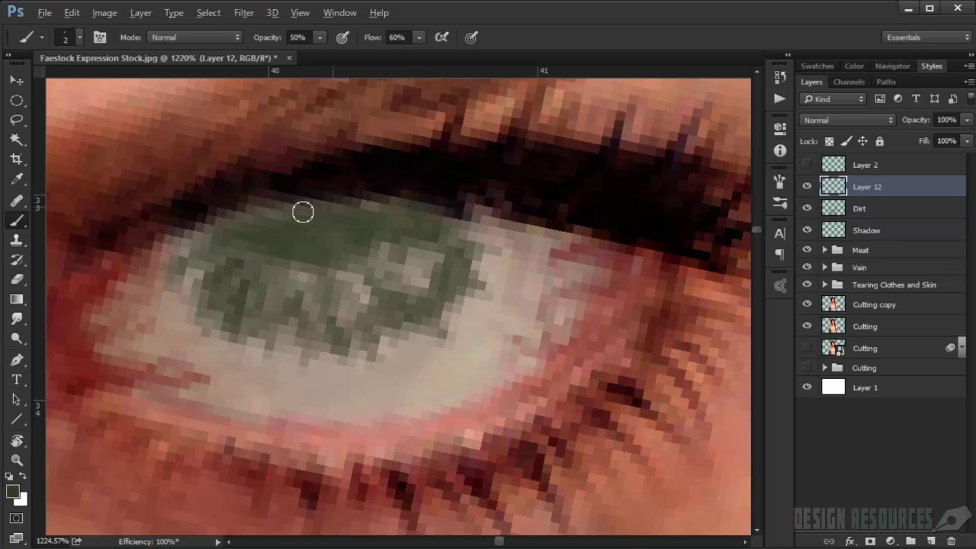
{"action": "mouse_move", "coordinate": [416, 220]}
{"action": "left_mouse_down"}
{"action": "mouse_move", "coordinate": [349, 283]}
{"action": "mouse_move", "coordinate": [210, 281]}
{"action": "left_mouse_up"}
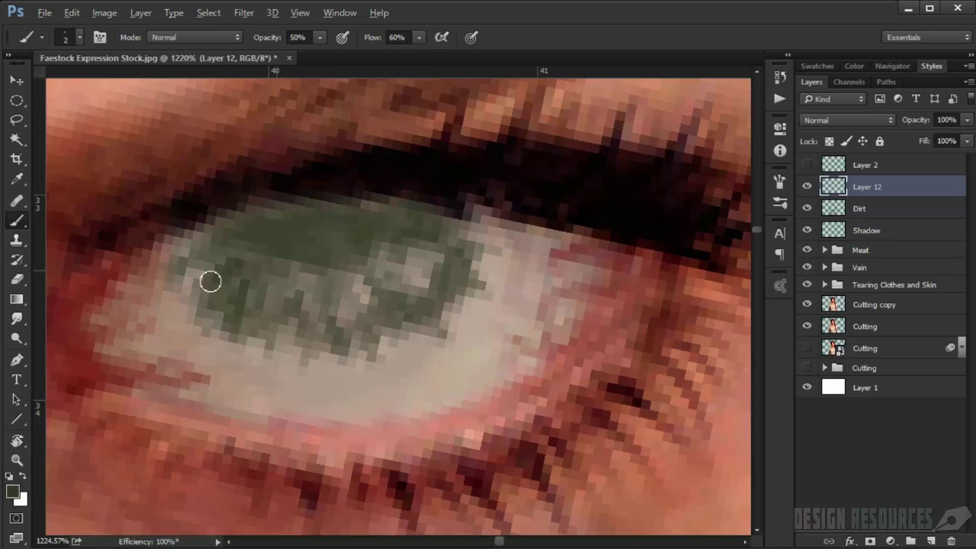
- Resample the beige eye white and soften the iris's outer rim and lower strands with 2 and 3 px brushes
{"action": "scroll", "coordinate": [304, 265], "scroll_direction": "down", "scroll_amount": 10}
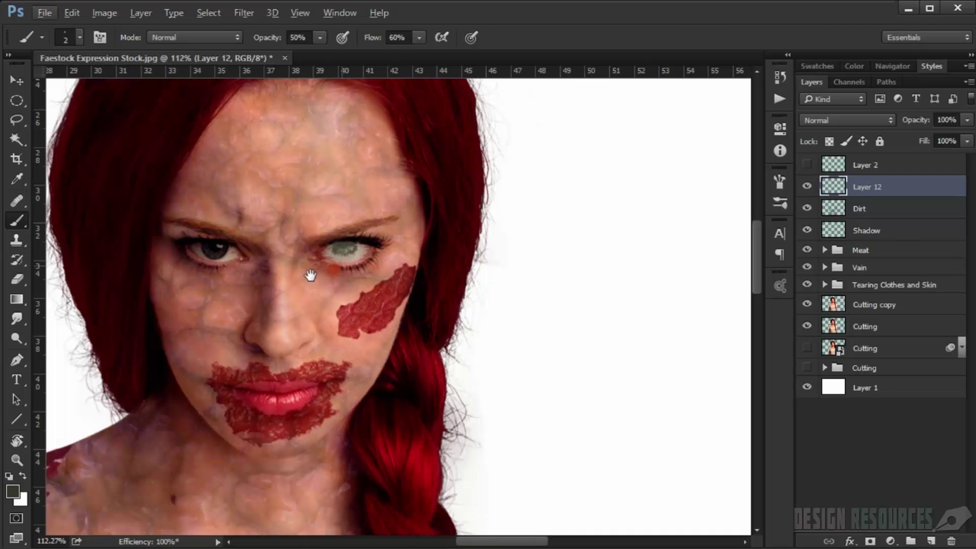
{"action": "scroll", "coordinate": [321, 246], "scroll_direction": "up", "scroll_amount": 10}
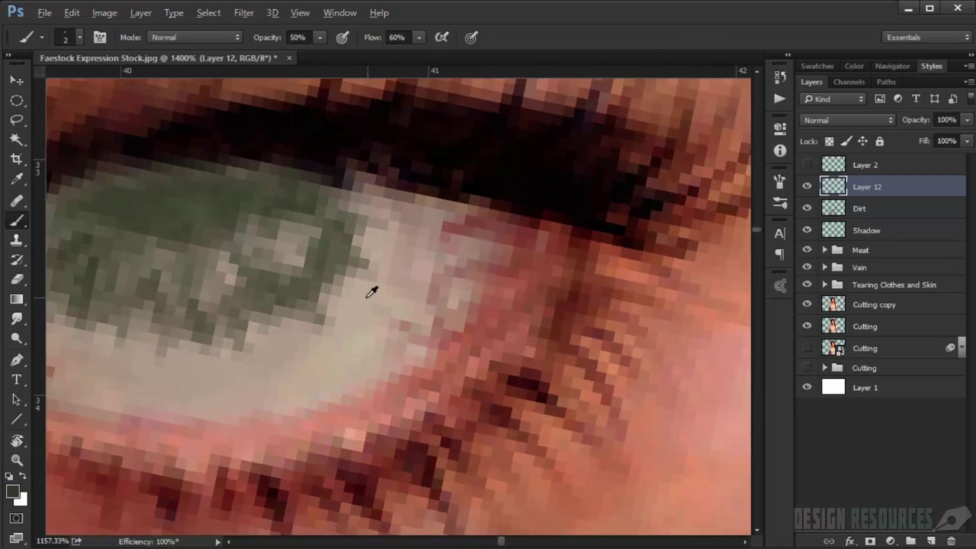
{"action": "scroll", "coordinate": [368, 297], "scroll_direction": "down", "scroll_amount": 2}
{"action": "scroll", "coordinate": [272, 296], "scroll_direction": "up", "scroll_amount": 2}
{"action": "left_click", "coordinate": [294, 364], "text": "alt"}
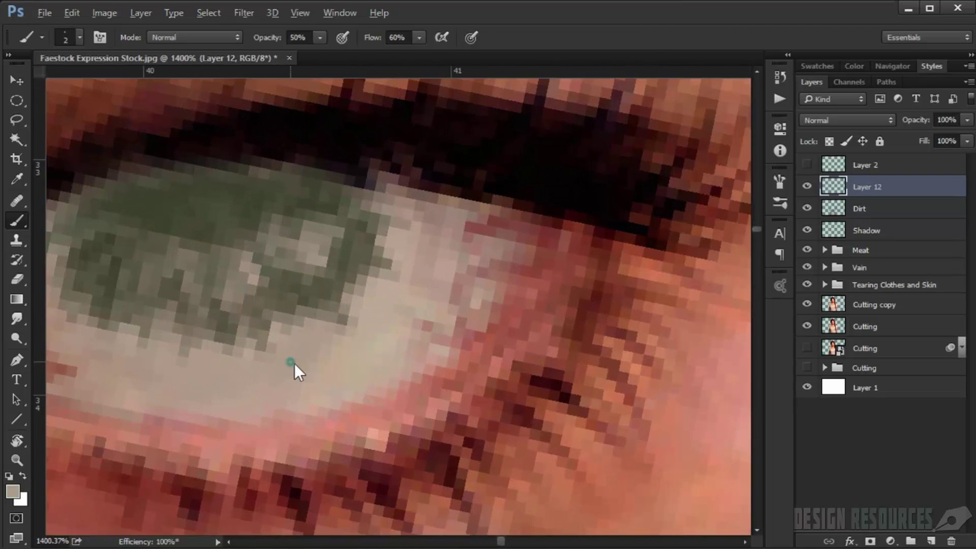
{"action": "left_click_drag", "start_coordinate": [294, 364], "coordinate": [305, 359]}
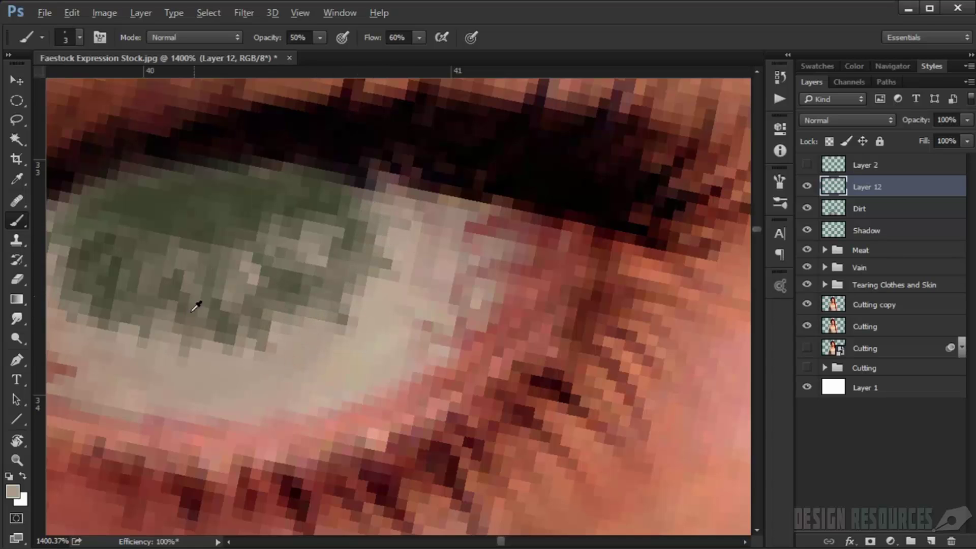
{"action": "mouse_move", "coordinate": [186, 319]}
{"action": "left_mouse_down"}
{"action": "mouse_move", "coordinate": [152, 292]}
{"action": "mouse_move", "coordinate": [147, 326]}
{"action": "mouse_move", "coordinate": [208, 337]}
{"action": "left_mouse_up"}
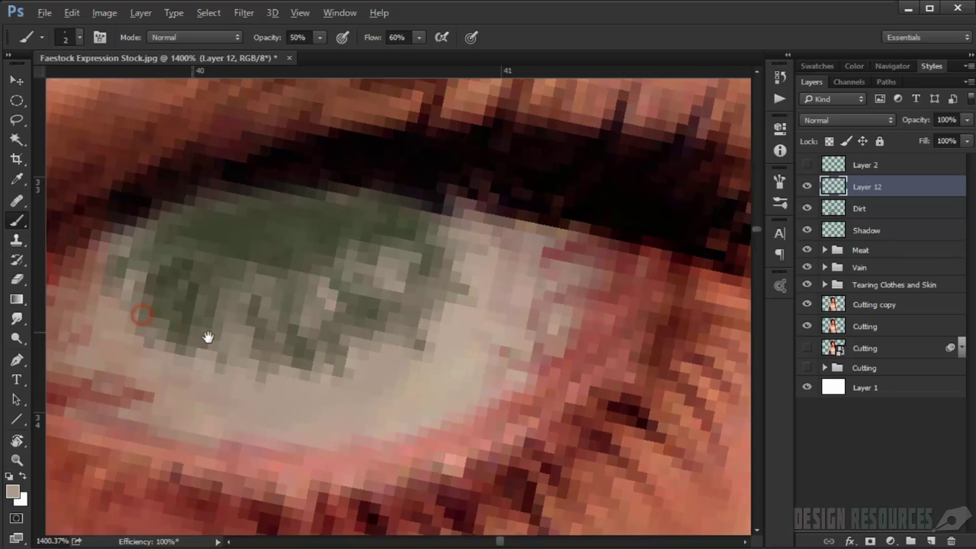
- Cover the red patches in the eye's outer corner with a sampled pinkish beige using the 1 px brush
{"action": "scroll", "coordinate": [213, 322], "scroll_direction": "down", "scroll_amount": 5}
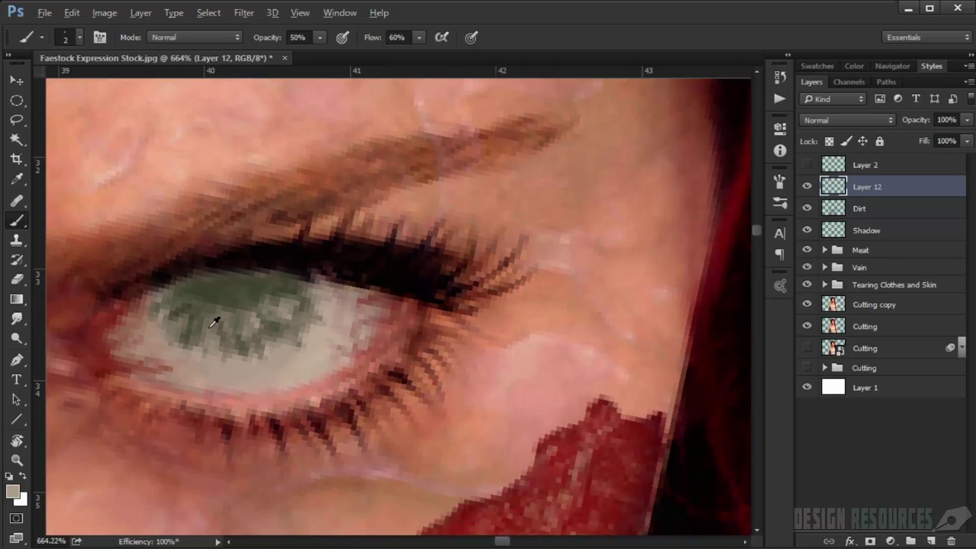
{"action": "scroll", "coordinate": [214, 321], "scroll_direction": "down", "scroll_amount": 10}
{"action": "left_click_drag", "start_coordinate": [178, 388], "coordinate": [311, 323]}
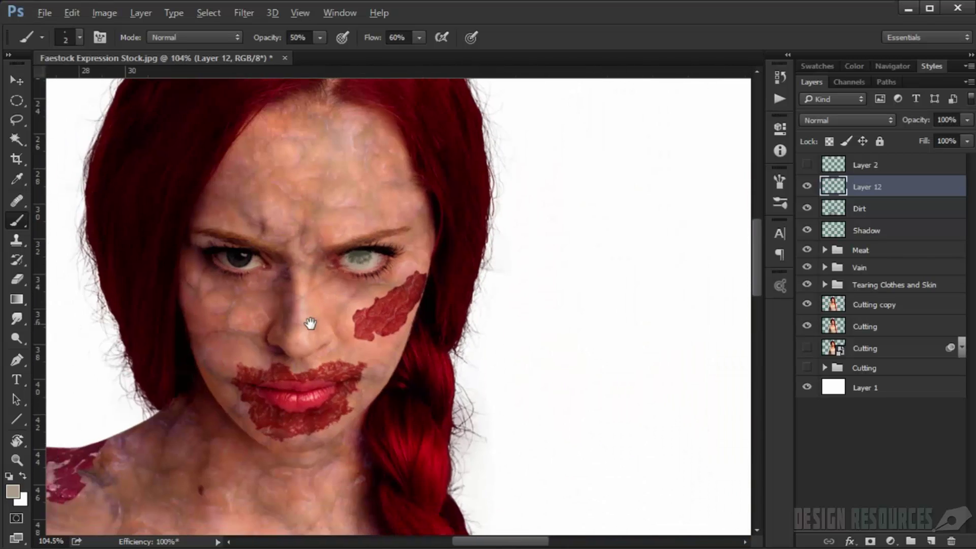
{"action": "scroll", "coordinate": [359, 257], "scroll_direction": "up", "scroll_amount": 10}
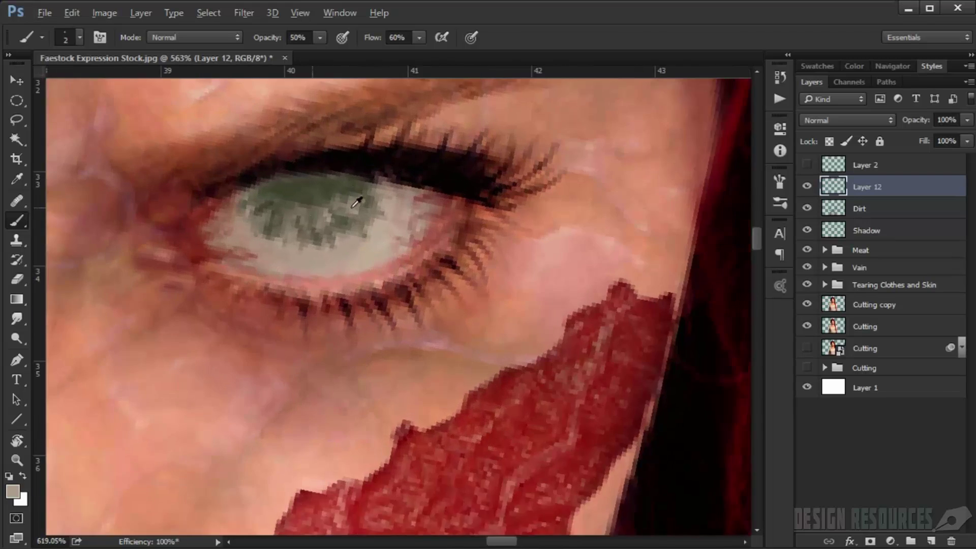
{"action": "scroll", "coordinate": [356, 202], "scroll_direction": "up", "scroll_amount": 3}
{"action": "scroll", "coordinate": [405, 240], "scroll_direction": "up", "scroll_amount": 4}
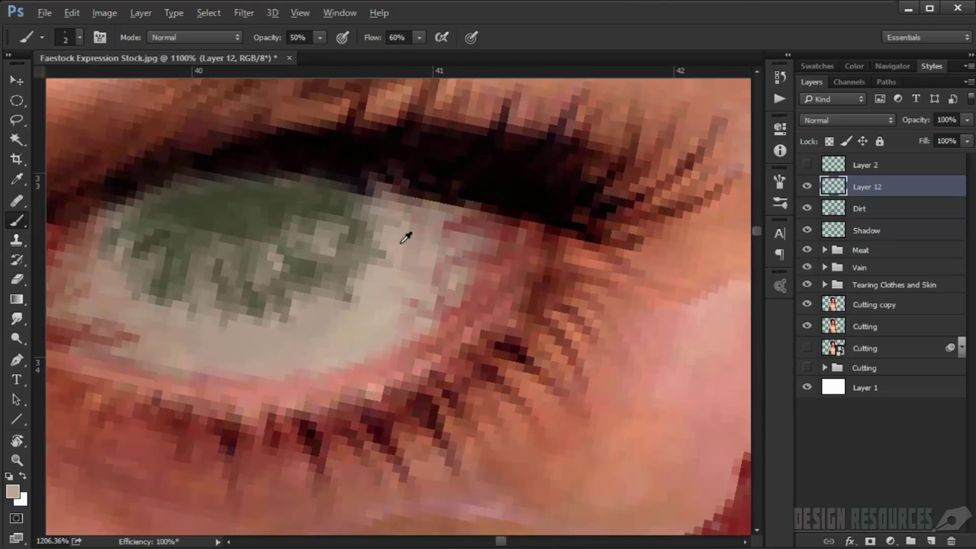
{"action": "scroll", "coordinate": [406, 239], "scroll_direction": "up", "scroll_amount": 1}
{"action": "right_click", "coordinate": [427, 256], "text": "alt"}
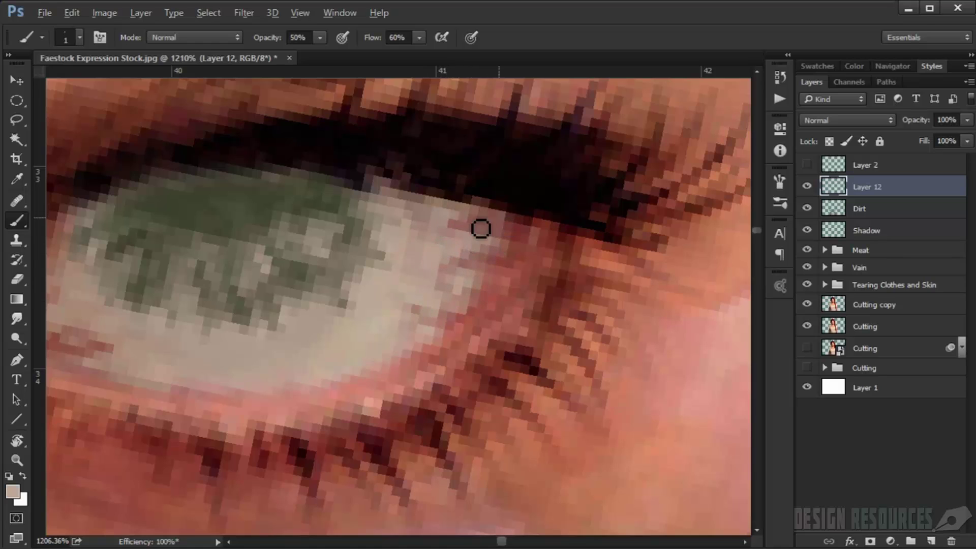
{"action": "scroll", "coordinate": [478, 255], "scroll_direction": "down", "scroll_amount": 4}
{"action": "left_click_drag", "start_coordinate": [403, 297], "coordinate": [427, 357]}
{"action": "scroll", "coordinate": [326, 246], "scroll_direction": "up", "scroll_amount": 2}
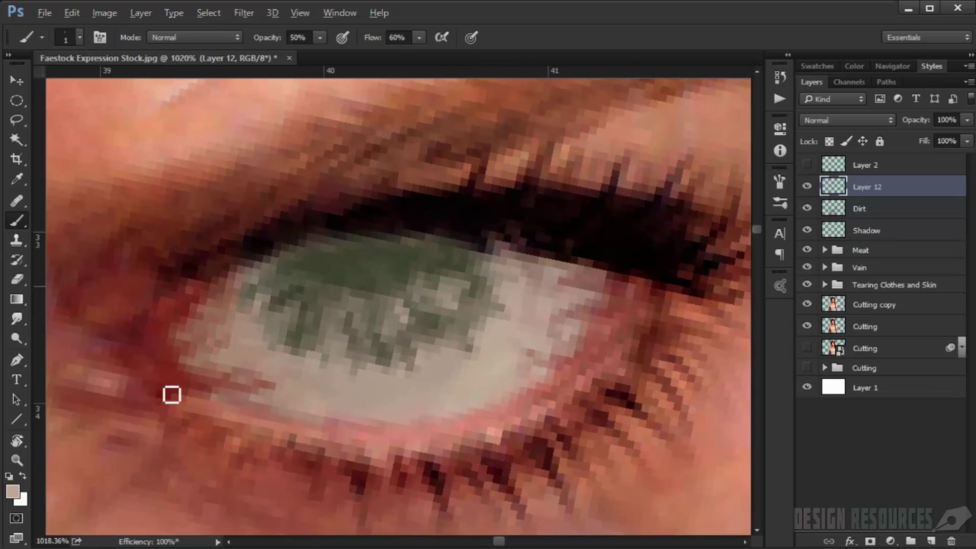
- Set the foreground colour to white for the 1 px brush
{"action": "left_click", "coordinate": [15, 491]}
{"action": "left_click_drag", "start_coordinate": [584, 202], "coordinate": [552, 150]}
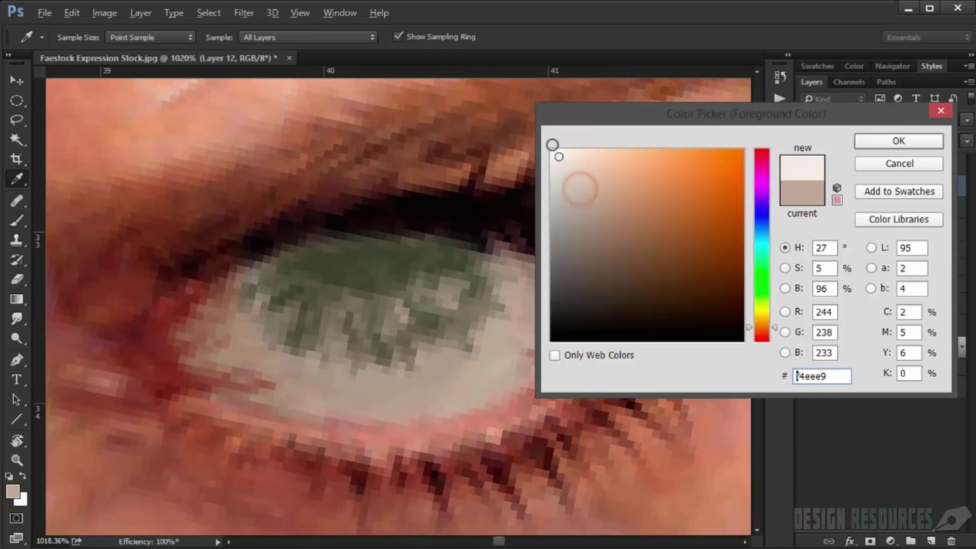
{"action": "left_click", "coordinate": [897, 141]}
{"action": "key", "text": "b"}
{"action": "scroll", "coordinate": [340, 309], "scroll_direction": "up", "scroll_amount": 3}
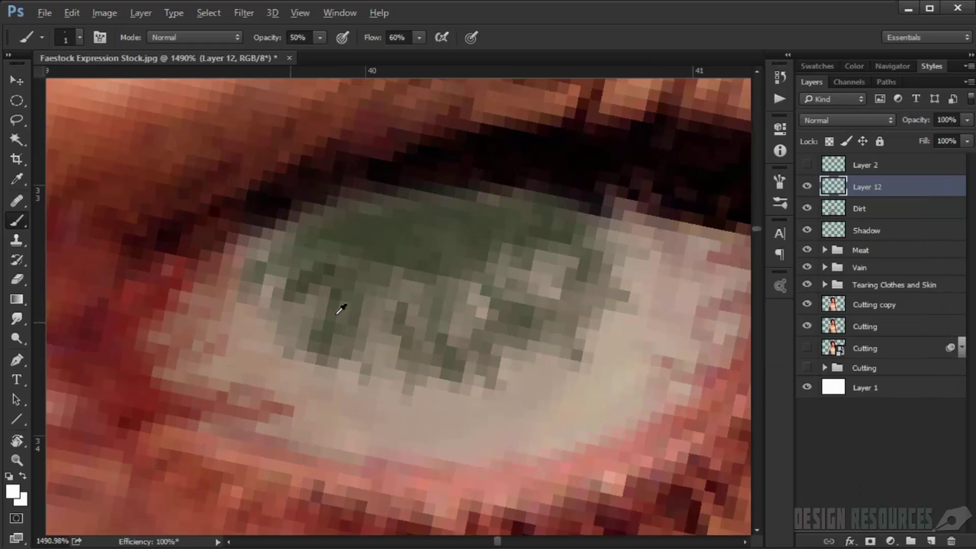
- Paint small white highlights across the middle and near the inner edge of the iris with the 1 px brush
{"action": "right_click", "coordinate": [507, 280], "text": "alt"}
{"action": "right_click", "coordinate": [501, 269], "text": "alt"}
{"action": "right_click", "coordinate": [484, 265], "text": "alt"}
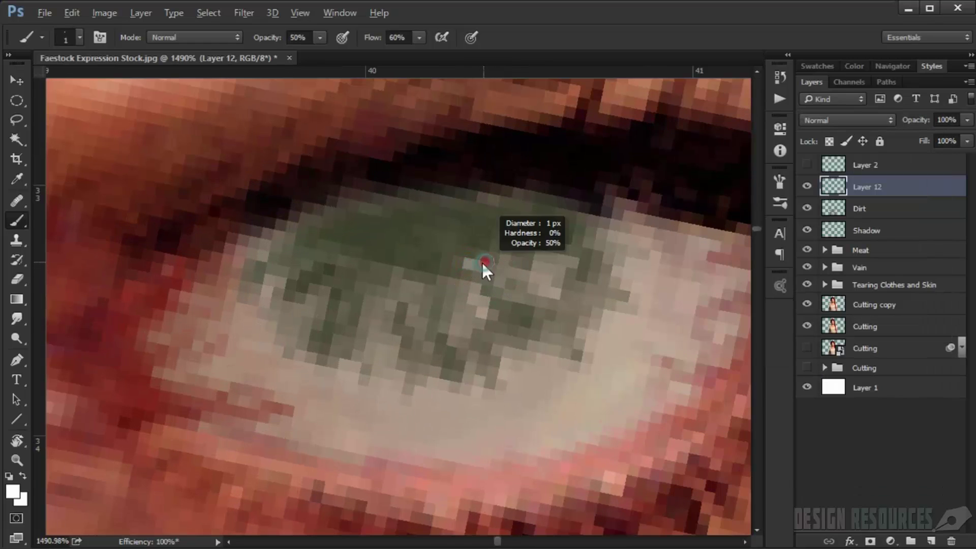
{"action": "mouse_move", "coordinate": [481, 266]}
{"action": "left_mouse_down"}
{"action": "mouse_move", "coordinate": [502, 263]}
{"action": "mouse_move", "coordinate": [533, 274]}
{"action": "mouse_move", "coordinate": [523, 282]}
{"action": "mouse_move", "coordinate": [536, 293]}
{"action": "mouse_move", "coordinate": [559, 295]}
{"action": "left_mouse_up"}
{"action": "left_click", "coordinate": [482, 260]}
{"action": "left_click", "coordinate": [480, 262]}
{"action": "left_click", "coordinate": [521, 265]}
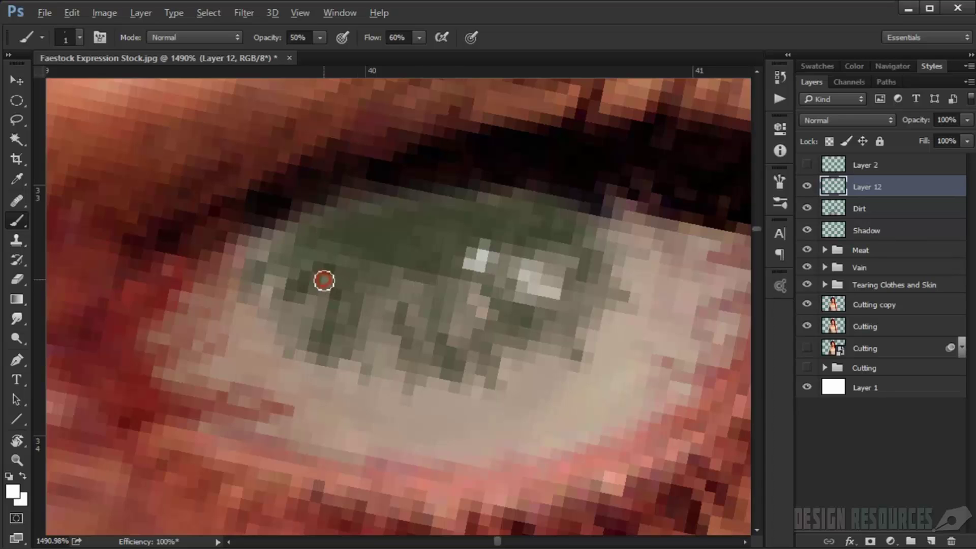
{"action": "left_click", "coordinate": [325, 279]}
- Dab white wet highlights along the eye's inner corner beside the nose and dismiss the download pop-ups
{"action": "right_click", "coordinate": [213, 347], "text": "alt"}
{"action": "mouse_move", "coordinate": [209, 373]}
{"action": "left_mouse_down"}
{"action": "mouse_move", "coordinate": [272, 355]}
{"action": "mouse_move", "coordinate": [267, 338]}
{"action": "mouse_move", "coordinate": [227, 377]}
{"action": "mouse_move", "coordinate": [191, 388]}
{"action": "left_mouse_up"}
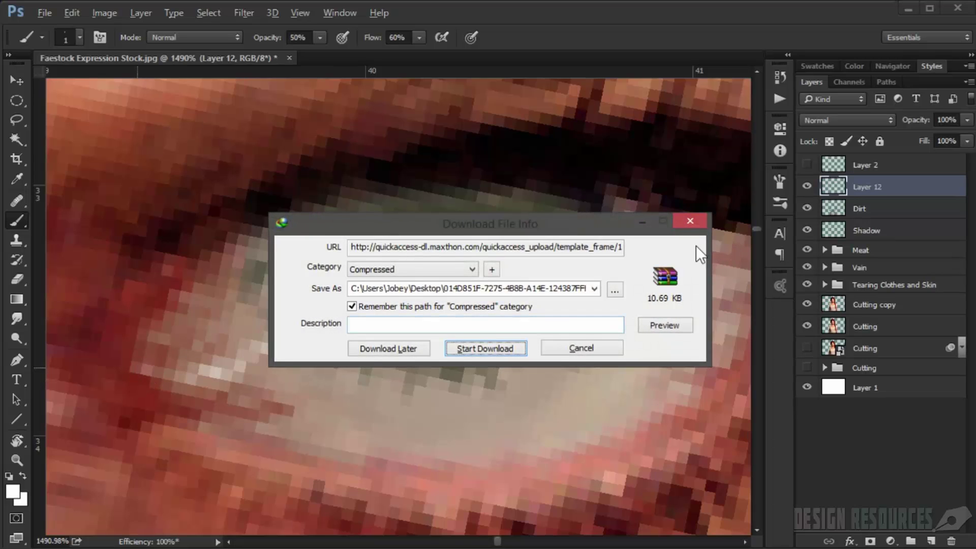
{"action": "left_click", "coordinate": [692, 221]}
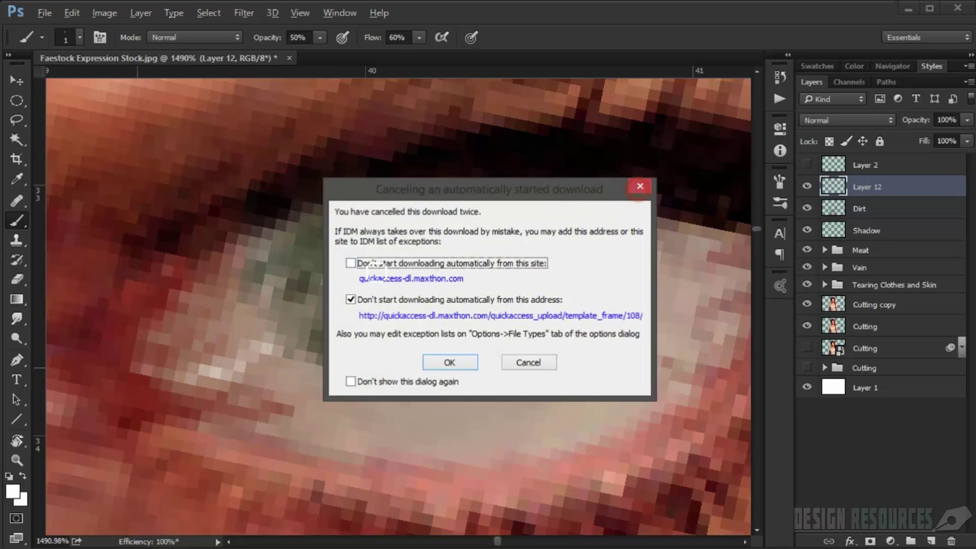
{"action": "left_click", "coordinate": [640, 186]}
{"action": "left_click", "coordinate": [145, 377]}
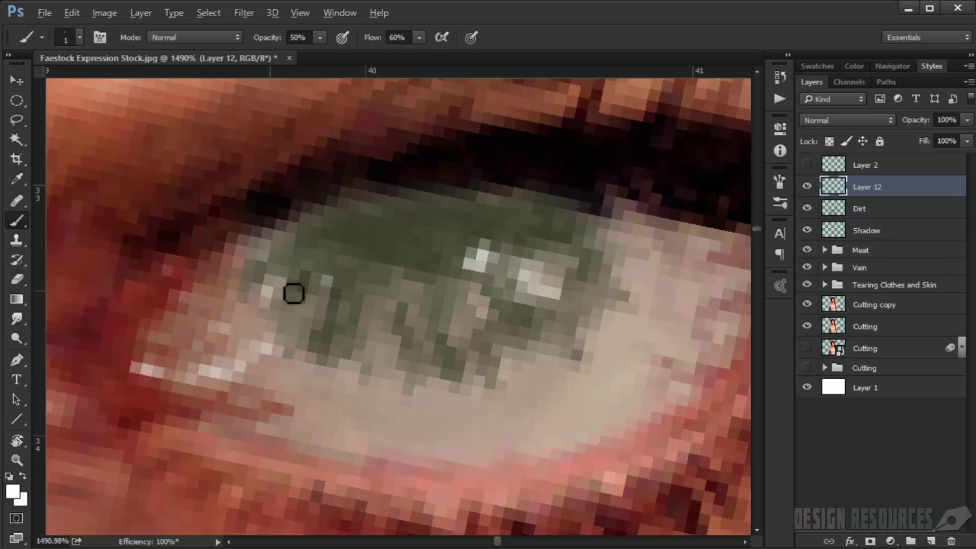
- Sample a beige tone around the eye and touch up the pale eye white with the 3 px brush
{"action": "scroll", "coordinate": [436, 257], "scroll_direction": "down", "scroll_amount": 10}
{"action": "scroll", "coordinate": [458, 253], "scroll_direction": "down", "scroll_amount": 5}
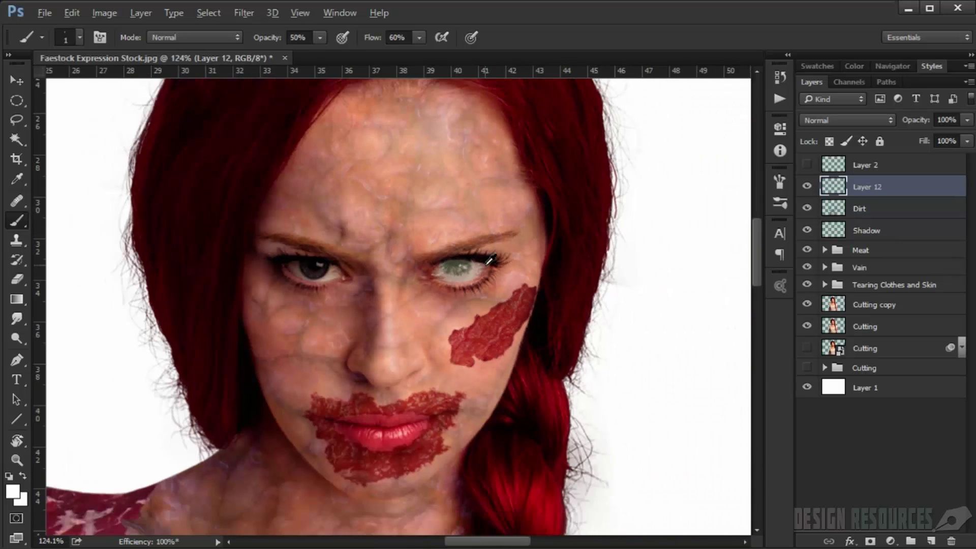
{"action": "scroll", "coordinate": [433, 291], "scroll_direction": "up", "scroll_amount": 10}
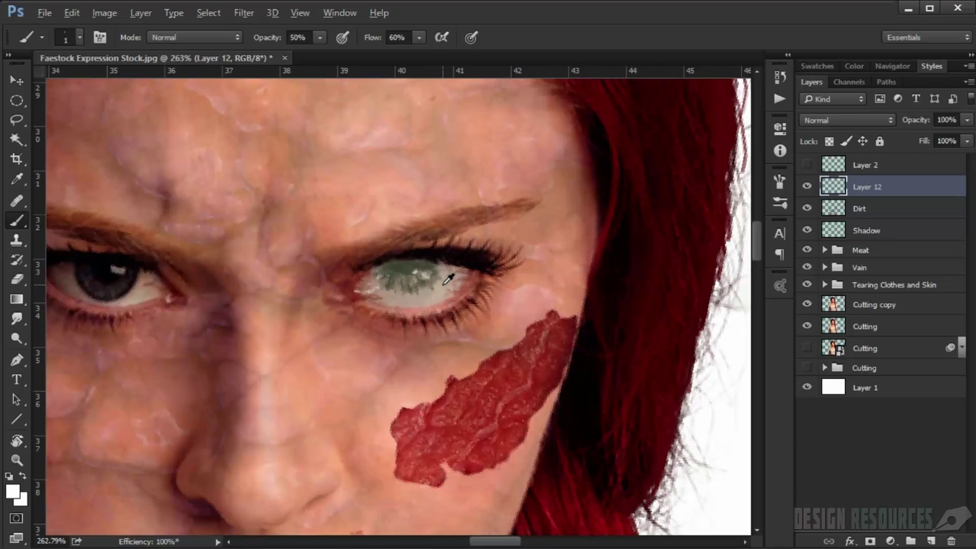
{"action": "left_click", "coordinate": [427, 320], "text": "alt"}
{"action": "scroll", "coordinate": [390, 343], "scroll_direction": "up", "scroll_amount": 1}
{"action": "left_click_drag", "start_coordinate": [373, 332], "coordinate": [385, 338]}
{"action": "mouse_move", "coordinate": [451, 318]}
{"action": "left_mouse_down"}
{"action": "mouse_move", "coordinate": [353, 323]}
{"action": "mouse_move", "coordinate": [349, 307]}
{"action": "left_mouse_up"}
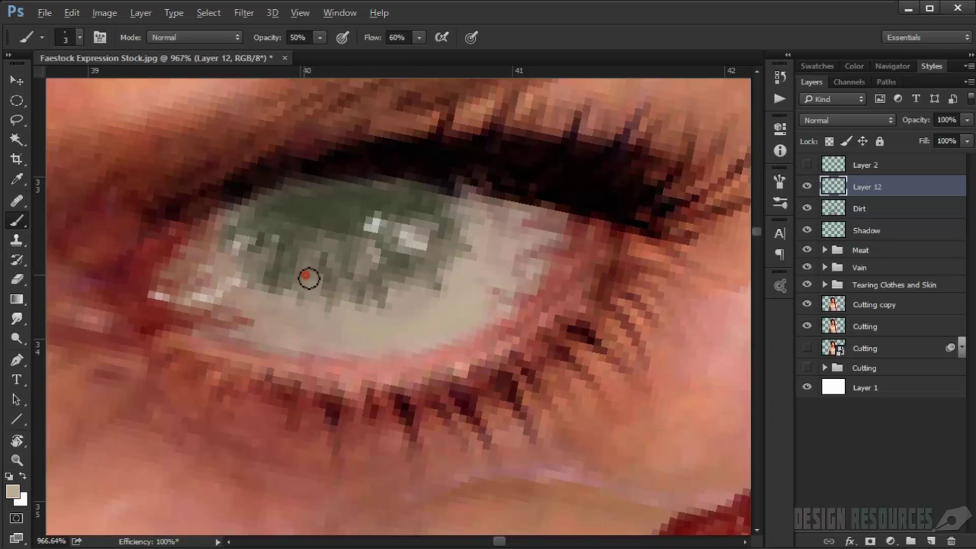
- Sample the iris's dark green and darken its upper part with the 4 px brush
{"action": "scroll", "coordinate": [250, 258], "scroll_direction": "up", "scroll_amount": 2}
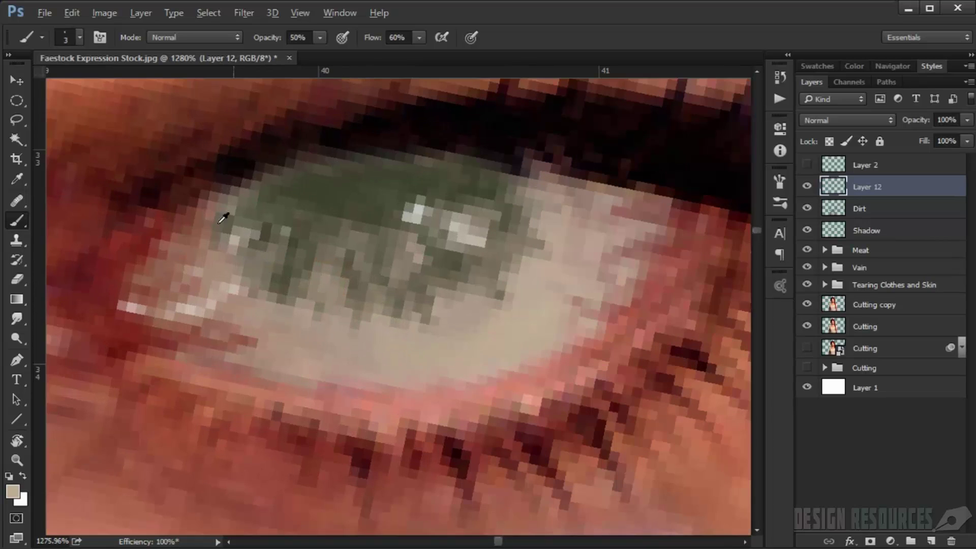
{"action": "scroll", "coordinate": [285, 227], "scroll_direction": "up", "scroll_amount": 1}
{"action": "left_click", "coordinate": [320, 213], "text": "alt"}
{"action": "mouse_move", "coordinate": [320, 214]}
{"action": "left_mouse_down"}
{"action": "mouse_move", "coordinate": [331, 224]}
{"action": "mouse_move", "coordinate": [295, 210]}
{"action": "left_mouse_up"}
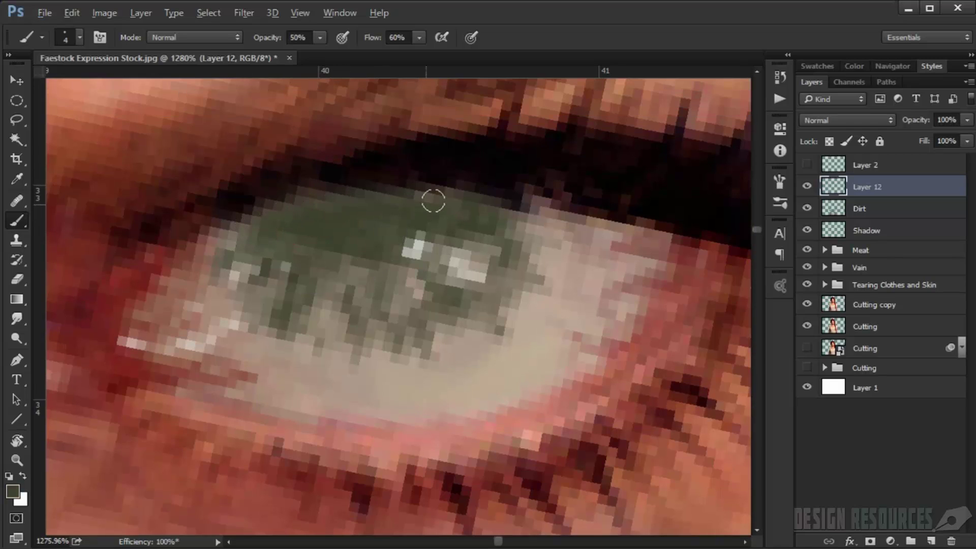
{"action": "mouse_move", "coordinate": [302, 244]}
{"action": "left_mouse_down"}
{"action": "mouse_move", "coordinate": [317, 241]}
{"action": "mouse_move", "coordinate": [301, 251]}
{"action": "left_mouse_up"}
- Paint fine dark green strands in the lower iris with the 1 px brush
{"action": "left_click", "coordinate": [293, 300]}
{"action": "left_click_drag", "start_coordinate": [321, 301], "coordinate": [305, 319]}
{"action": "left_click", "coordinate": [340, 317]}
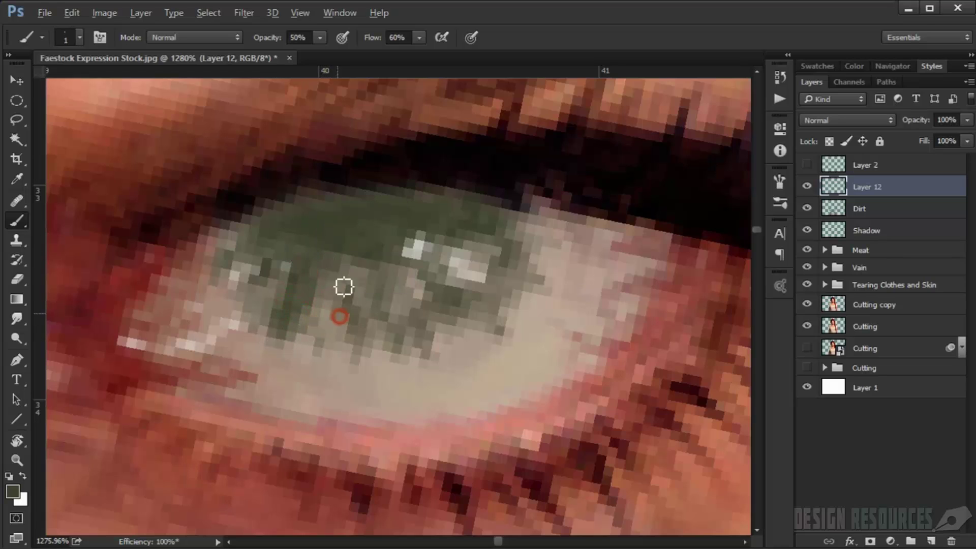
{"action": "left_click", "coordinate": [411, 321]}
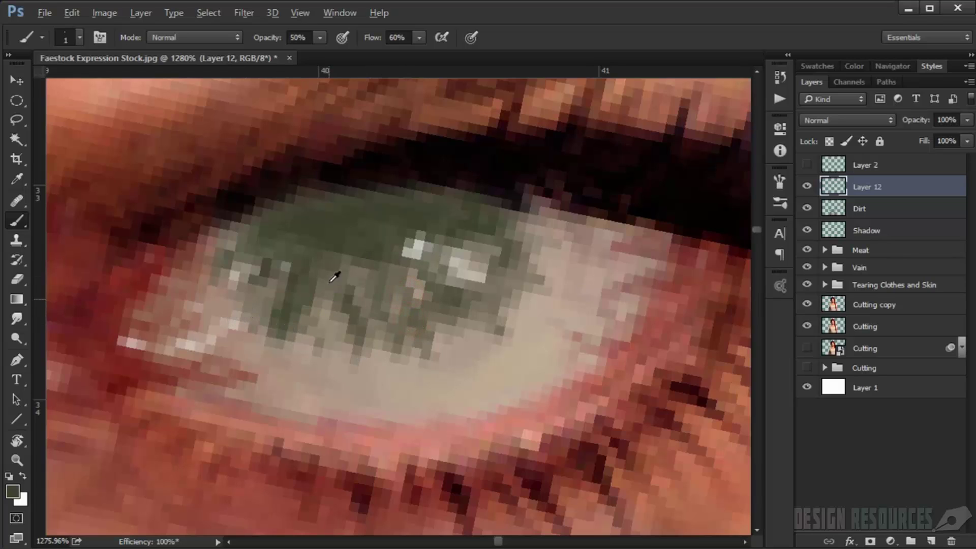
- Set the foreground to a near-black tone and add darker strands to the iris with the 1 px brush
{"action": "key", "text": "alt"}
{"action": "right_click", "coordinate": [384, 271]}
{"action": "left_click", "coordinate": [591, 17]}
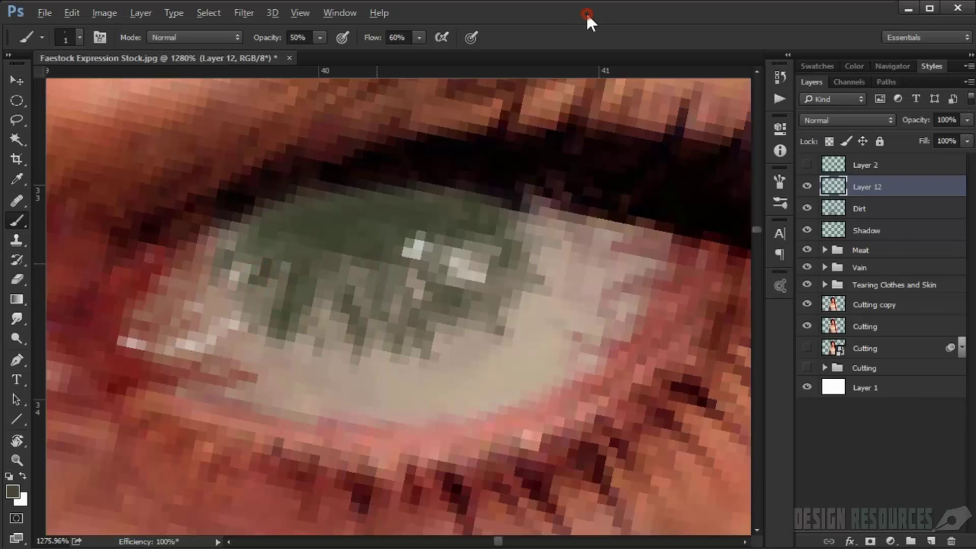
{"action": "left_click", "coordinate": [13, 491]}
{"action": "left_click_drag", "start_coordinate": [614, 287], "coordinate": [619, 317]}
{"action": "left_click", "coordinate": [877, 141]}
{"action": "left_click_drag", "start_coordinate": [300, 254], "coordinate": [318, 307]}
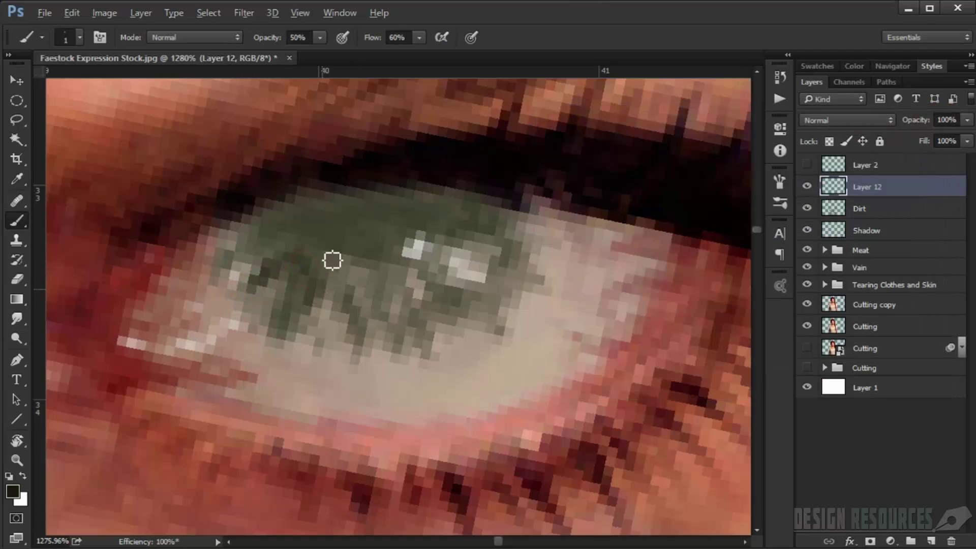
{"action": "left_click_drag", "start_coordinate": [334, 259], "coordinate": [338, 329]}
{"action": "left_click_drag", "start_coordinate": [392, 260], "coordinate": [413, 344]}
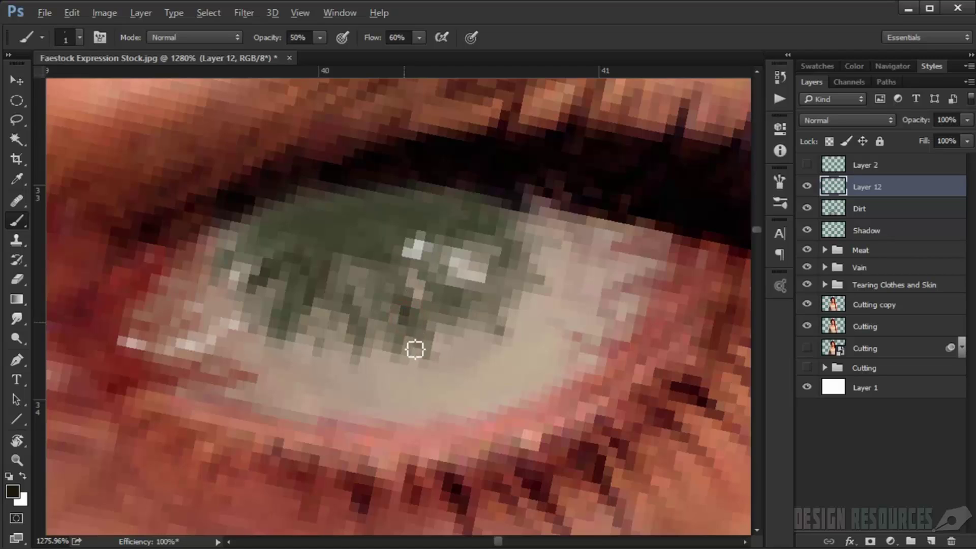
{"action": "scroll", "coordinate": [338, 371], "scroll_direction": "down", "scroll_amount": 6}
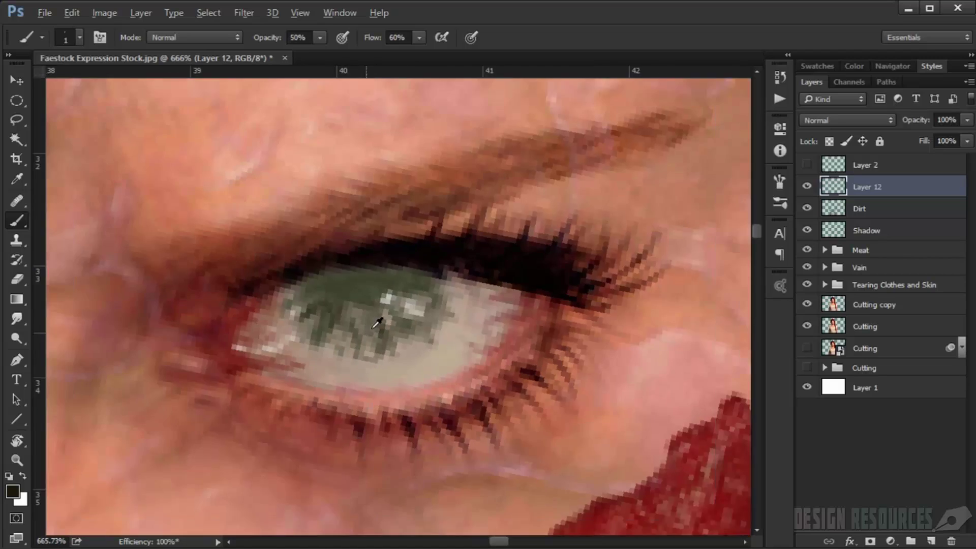
{"action": "scroll", "coordinate": [327, 345], "scroll_direction": "down", "scroll_amount": 3}
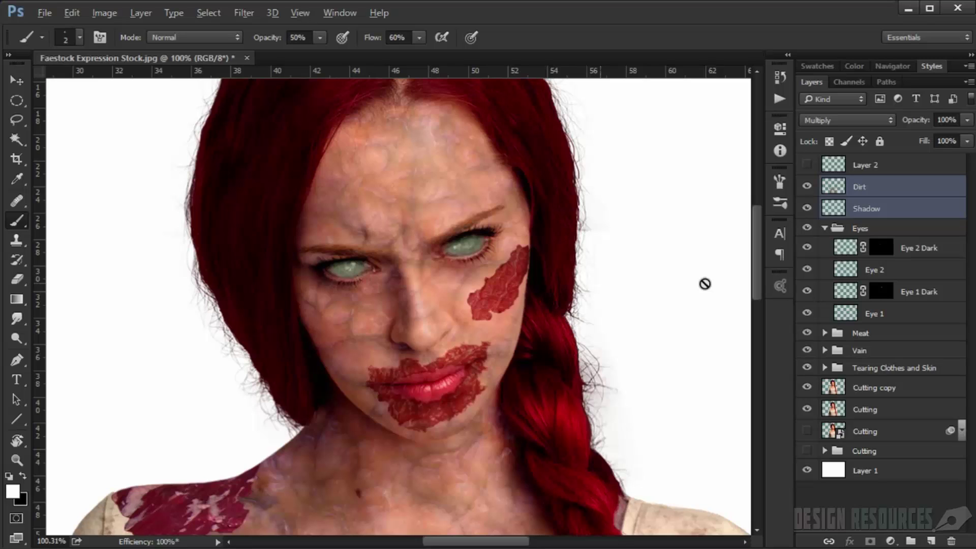
- Hide and show the Eyes group to compare the face with and without the painted zombie eyes
{"action": "left_click", "coordinate": [895, 228]}
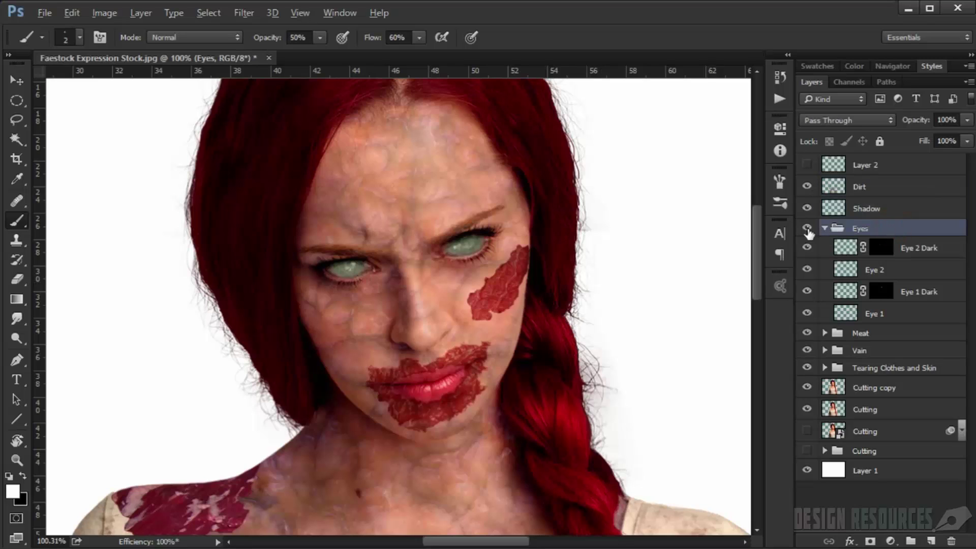
{"action": "left_click", "coordinate": [806, 229]}
{"action": "left_click", "coordinate": [807, 229]}
{"action": "left_click", "coordinate": [807, 229]}
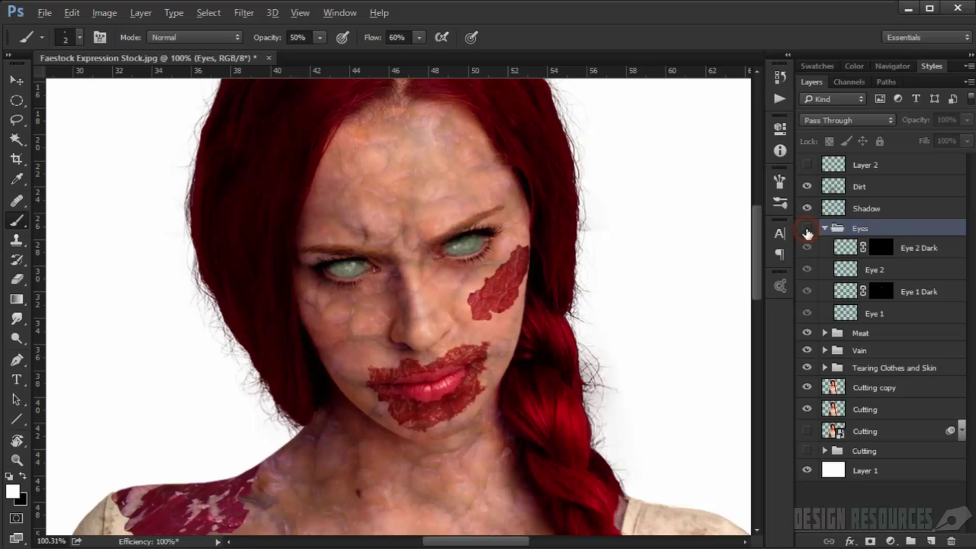
{"action": "left_click", "coordinate": [807, 230]}
- Inspect the Eye 2, Eye 1 and Eye 1 Dark layers, including Eye 1 Dark's Multiply blend mode
{"action": "scroll", "coordinate": [502, 285], "scroll_direction": "up", "scroll_amount": 5}
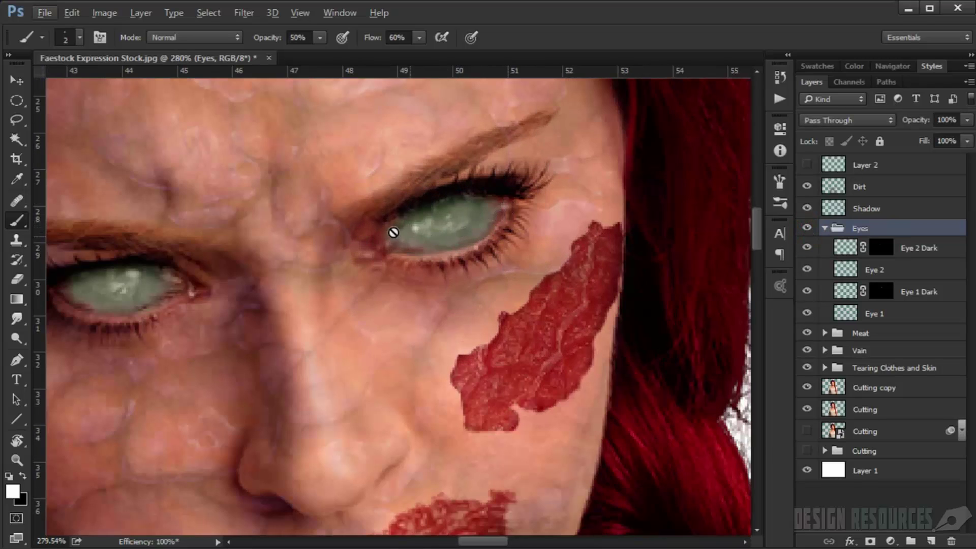
{"action": "left_click", "coordinate": [877, 270]}
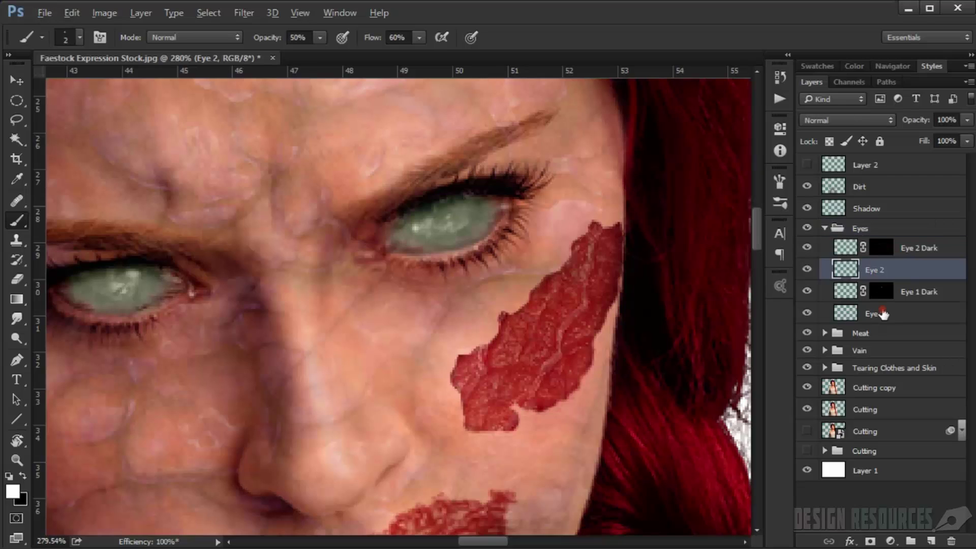
{"action": "left_click", "coordinate": [883, 315]}
{"action": "left_click", "coordinate": [807, 291]}
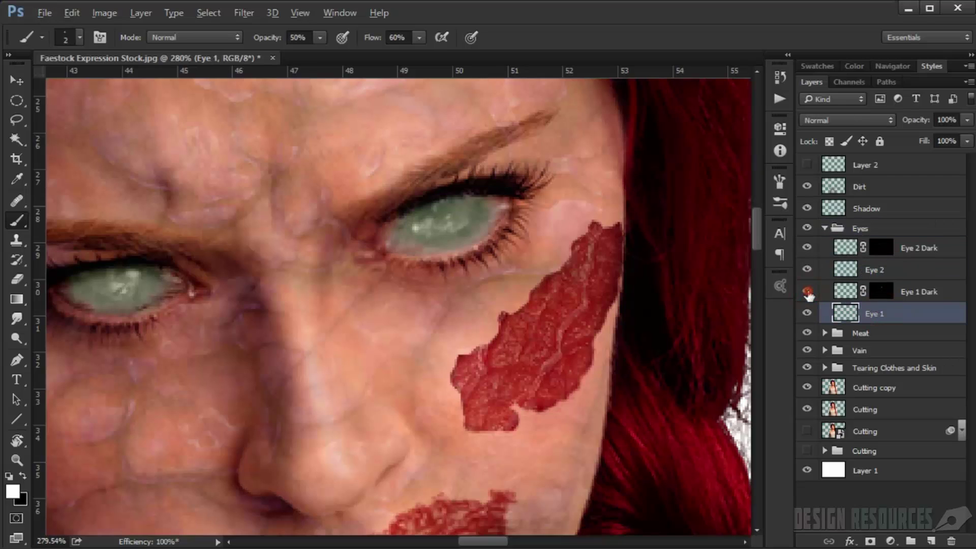
{"action": "left_click", "coordinate": [846, 291]}
{"action": "left_click", "coordinate": [852, 120]}
{"action": "left_click", "coordinate": [853, 146]}
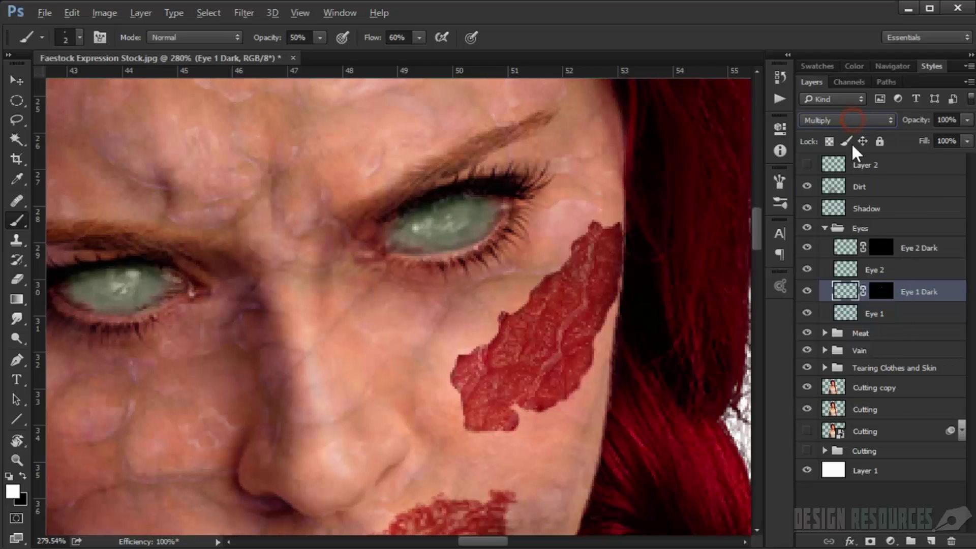
- Hide and show the Eye 1 layer to examine what it contributes to the eye
{"action": "left_click", "coordinate": [847, 314]}
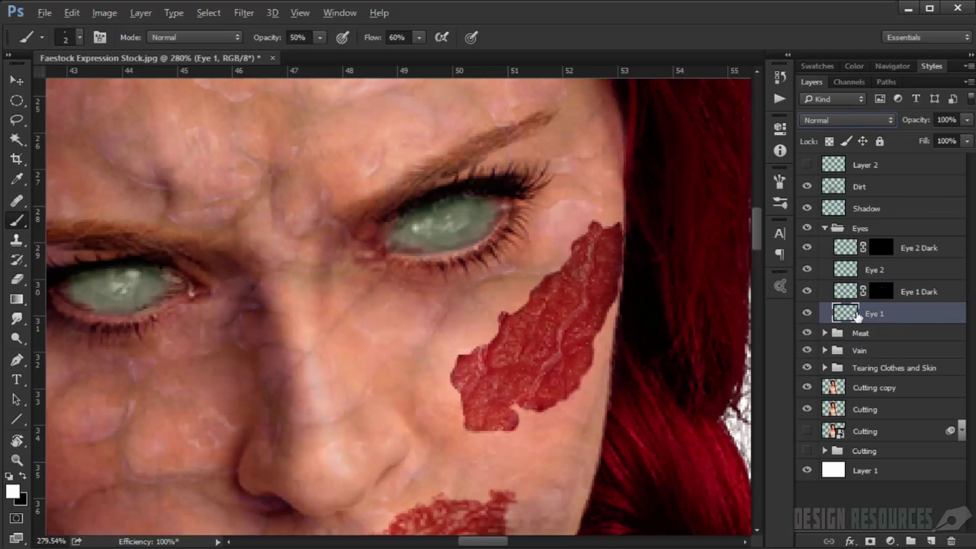
{"action": "left_click", "coordinate": [808, 314]}
{"action": "left_click", "coordinate": [807, 314]}
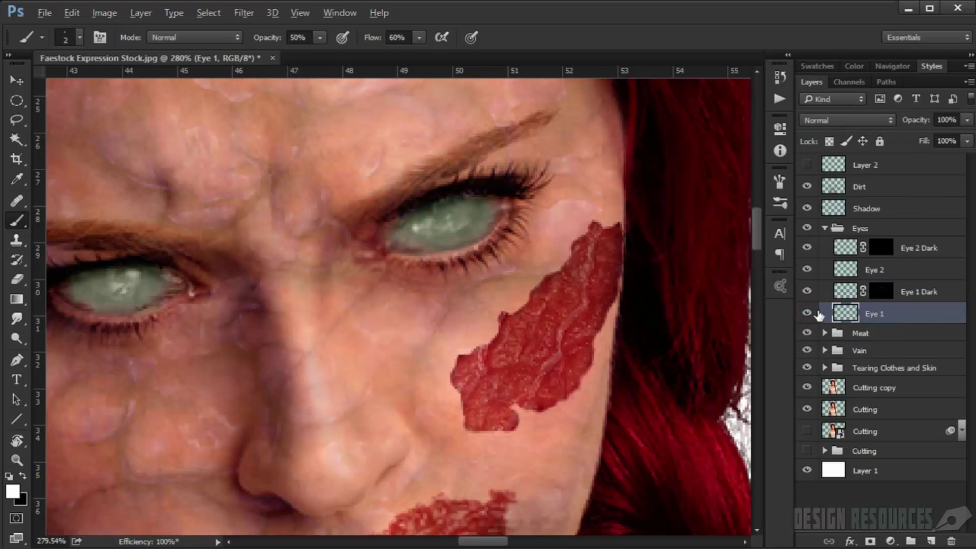
- Disable and re-enable the layer mask of Eye 1 Dark to compare the eye's darkening
{"action": "left_click", "coordinate": [846, 292]}
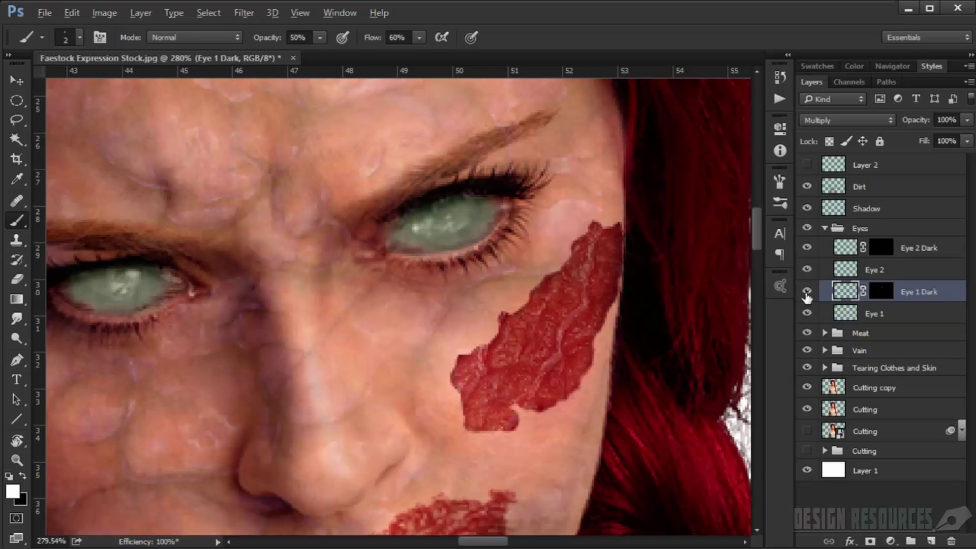
{"action": "left_click", "coordinate": [880, 293], "text": "shift"}
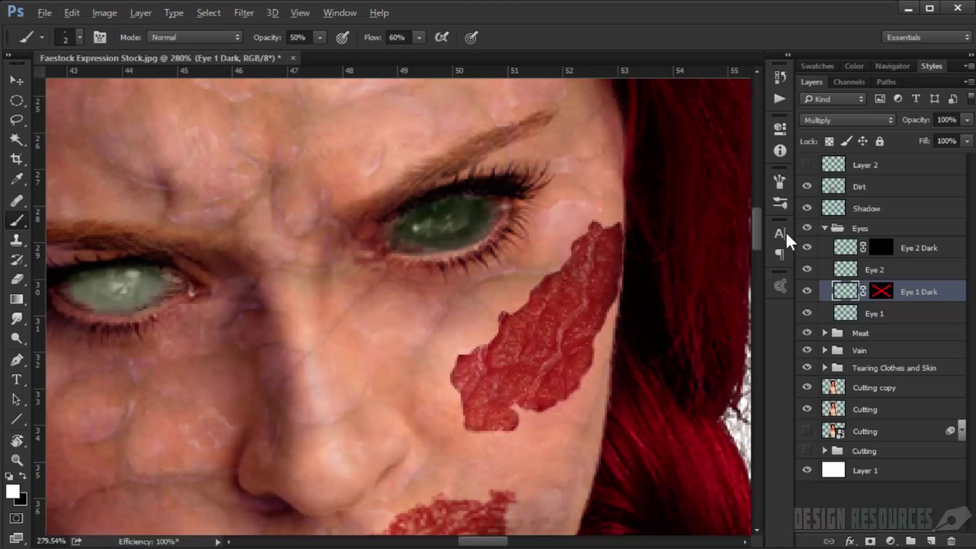
{"action": "left_click", "coordinate": [876, 292], "text": "shift"}
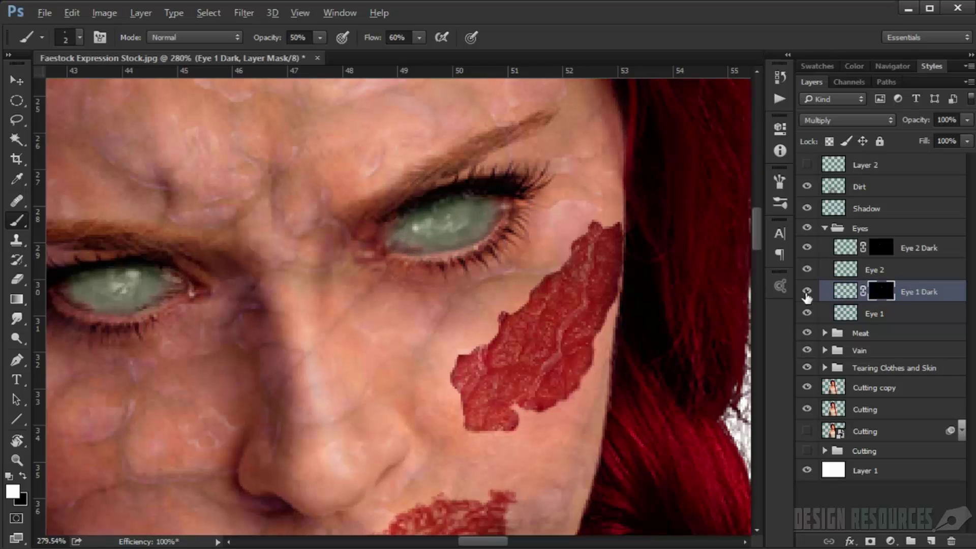
- Switch the Eye 1 Dark layer's visibility off and on to compare its masked shading on the eye
{"action": "left_click", "coordinate": [807, 290]}
{"action": "left_click", "coordinate": [808, 292]}
{"action": "left_click", "coordinate": [807, 292]}
{"action": "left_click", "coordinate": [808, 292]}
{"action": "left_click_drag", "start_coordinate": [128, 287], "coordinate": [169, 253]}
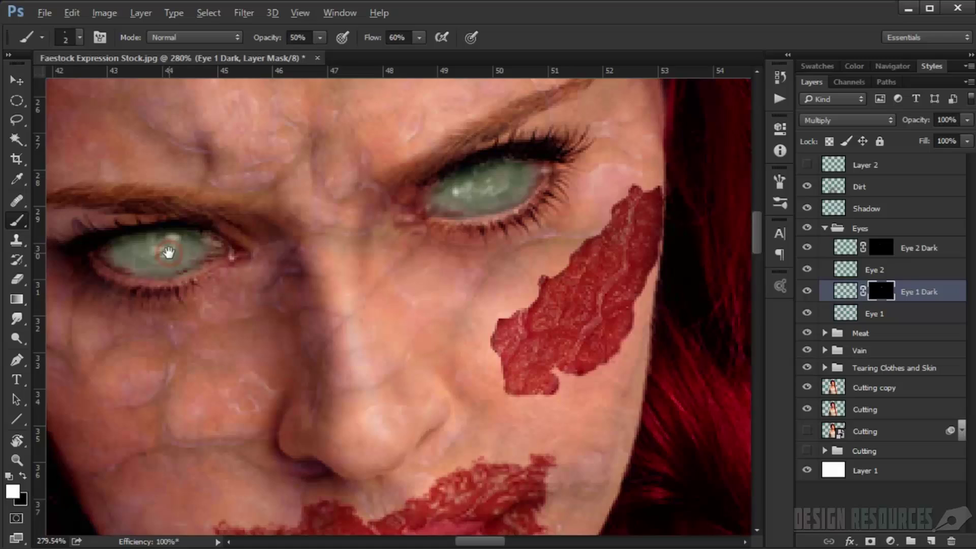
- Select the Eyes layer group and collapse it
{"action": "left_click", "coordinate": [908, 8]}
{"action": "left_click", "coordinate": [250, 534]}
{"action": "scroll", "coordinate": [315, 414], "scroll_direction": "down", "scroll_amount": 5}
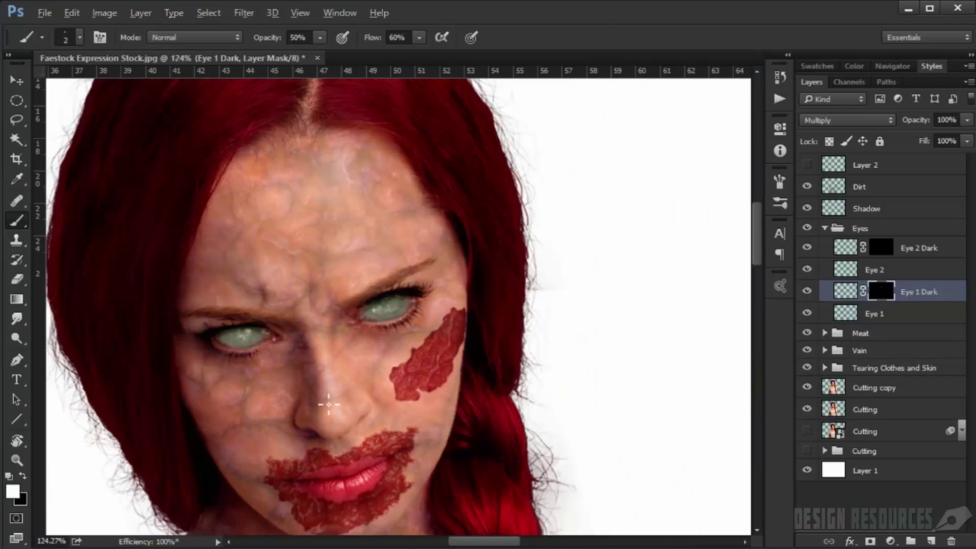
{"action": "scroll", "coordinate": [344, 353], "scroll_direction": "down", "scroll_amount": 2}
{"action": "left_click", "coordinate": [826, 230]}
{"action": "left_click", "coordinate": [825, 229]}
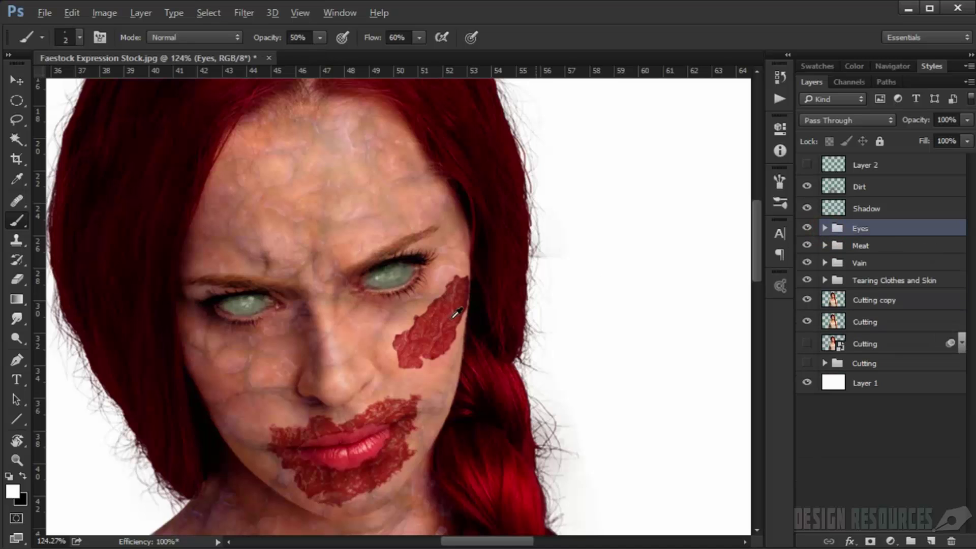
- Add a new empty layer directly above the Dirt layer
{"action": "scroll", "coordinate": [395, 296], "scroll_direction": "down", "scroll_amount": 4}
{"action": "left_click_drag", "start_coordinate": [448, 399], "coordinate": [421, 282]}
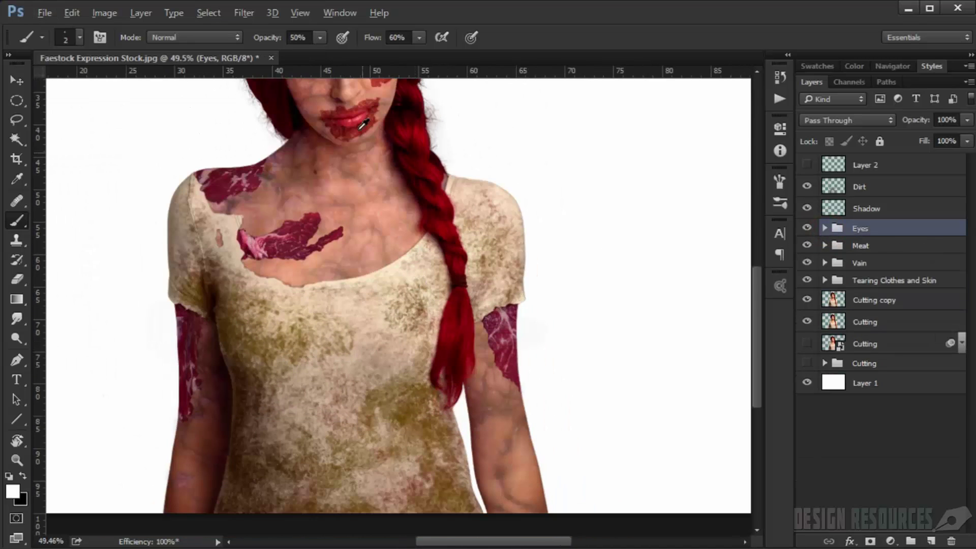
{"action": "scroll", "coordinate": [381, 218], "scroll_direction": "up", "scroll_amount": 5}
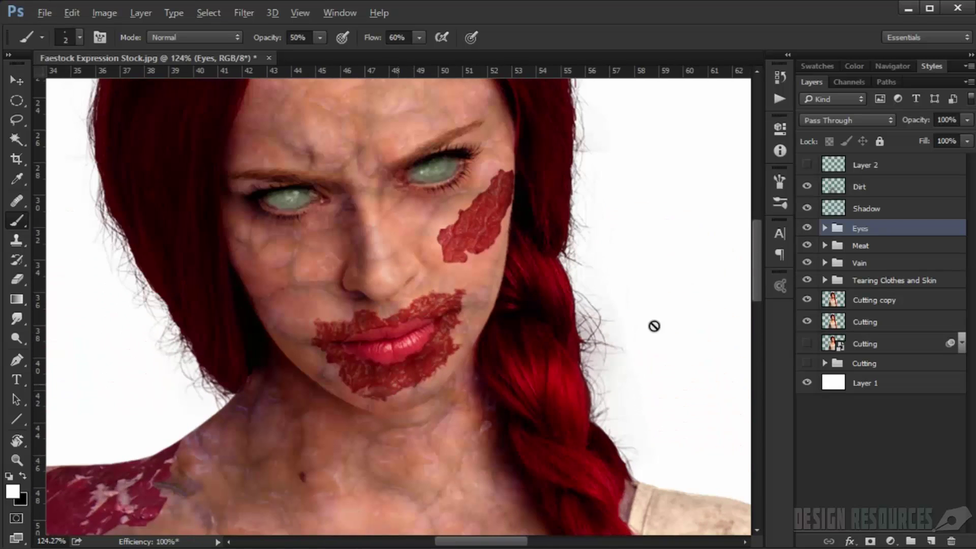
{"action": "left_click", "coordinate": [885, 192]}
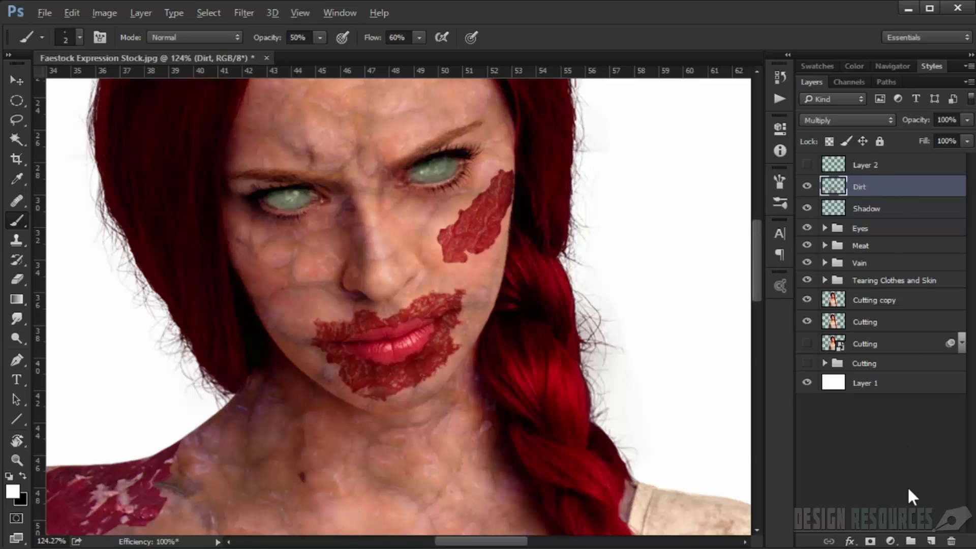
{"action": "left_click", "coordinate": [929, 542]}
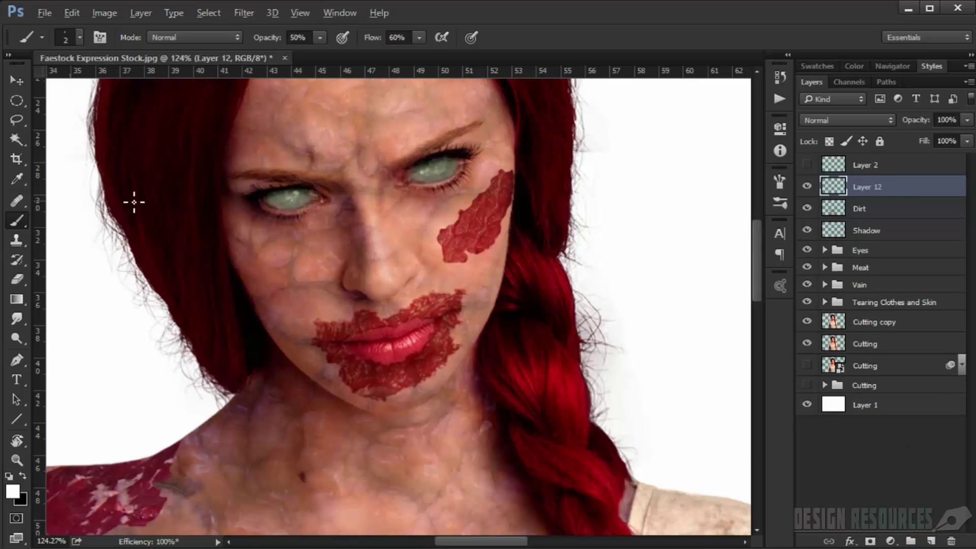
- Choose the 400 px rough textured brush preset for painting on Layer 12
{"action": "right_click", "coordinate": [235, 196]}
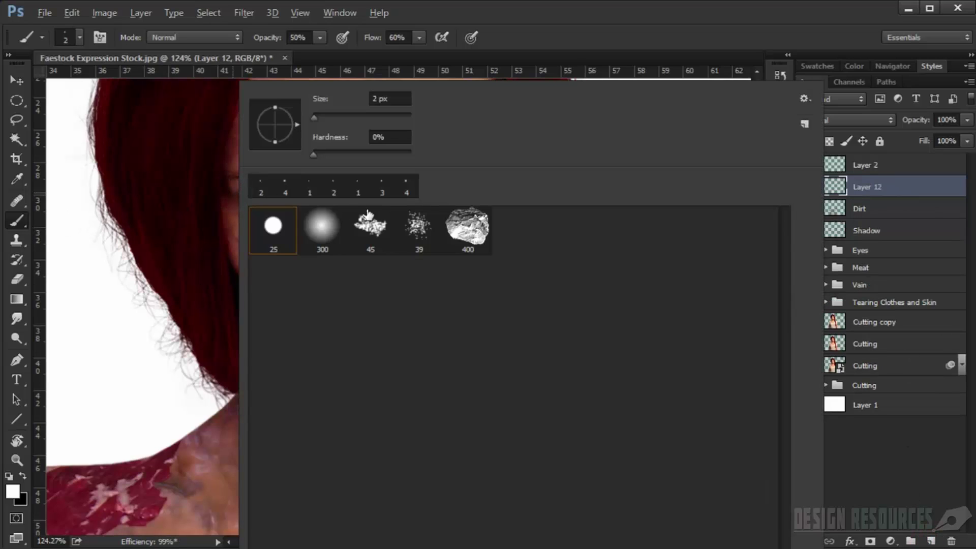
{"action": "left_click", "coordinate": [463, 230]}
{"action": "left_click", "coordinate": [520, 28]}
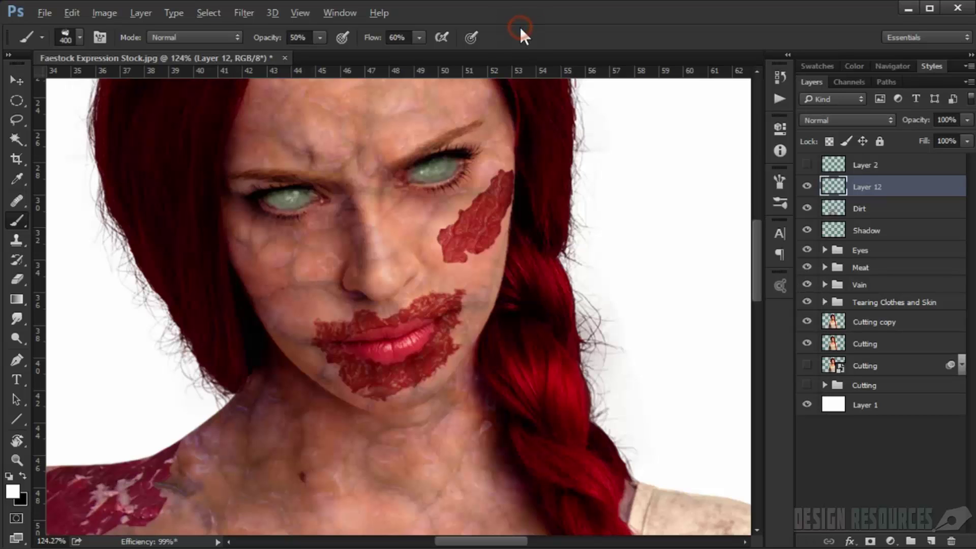
- In the brush's Color Dynamics, remove the saturation jitter and add some foreground/background jitter
{"action": "left_click", "coordinate": [778, 181]}
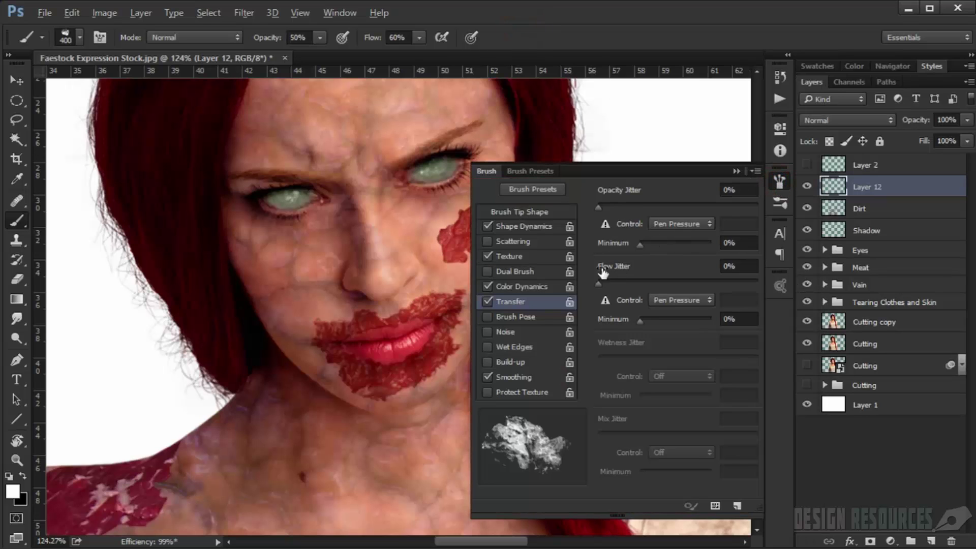
{"action": "left_click", "coordinate": [536, 286]}
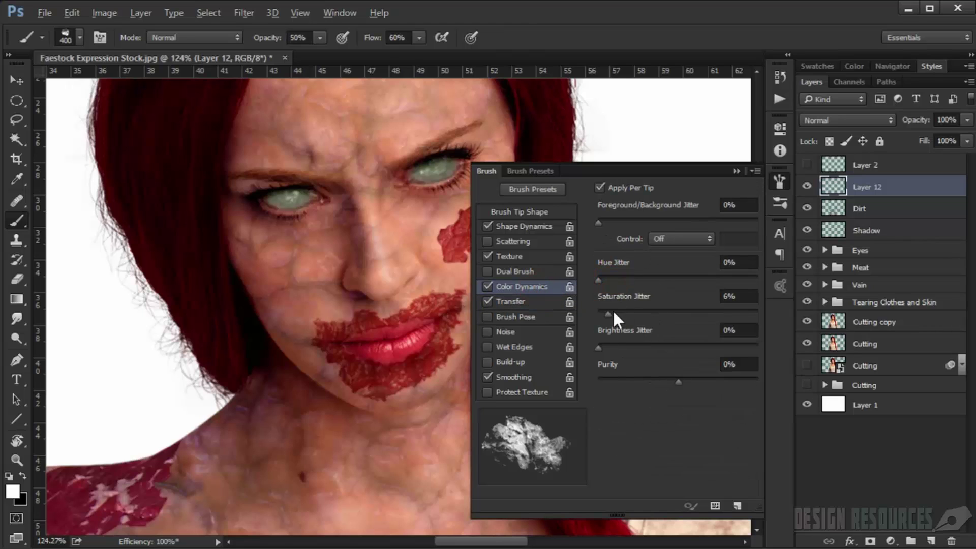
{"action": "left_click_drag", "start_coordinate": [608, 314], "coordinate": [573, 312]}
{"action": "left_click_drag", "start_coordinate": [602, 221], "coordinate": [630, 218]}
{"action": "left_click", "coordinate": [736, 171]}
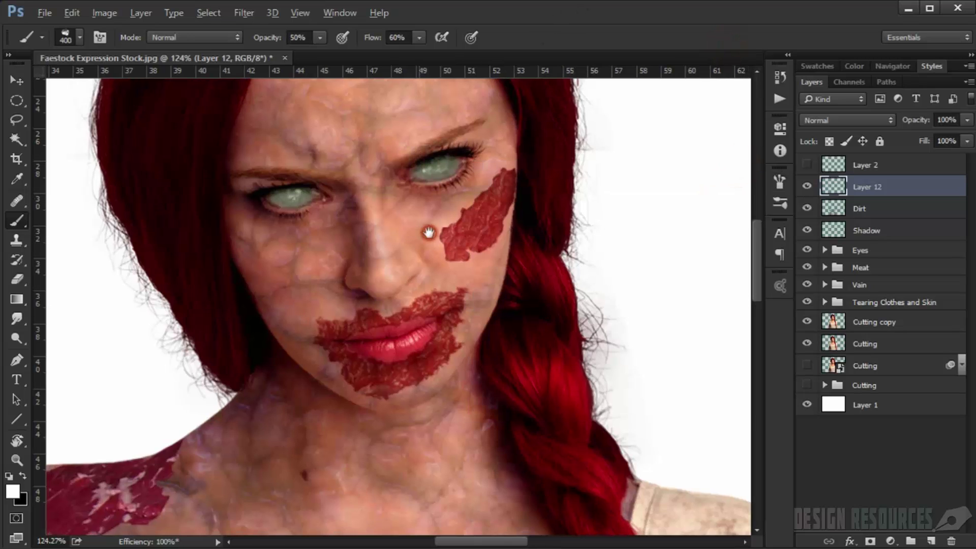
- Set the foreground color to a dark crimson based on a sample from the shoulder's meat texture, and return to the Brush tool
{"action": "scroll", "coordinate": [429, 229], "scroll_direction": "down", "scroll_amount": 5}
{"action": "left_click", "coordinate": [9, 489]}
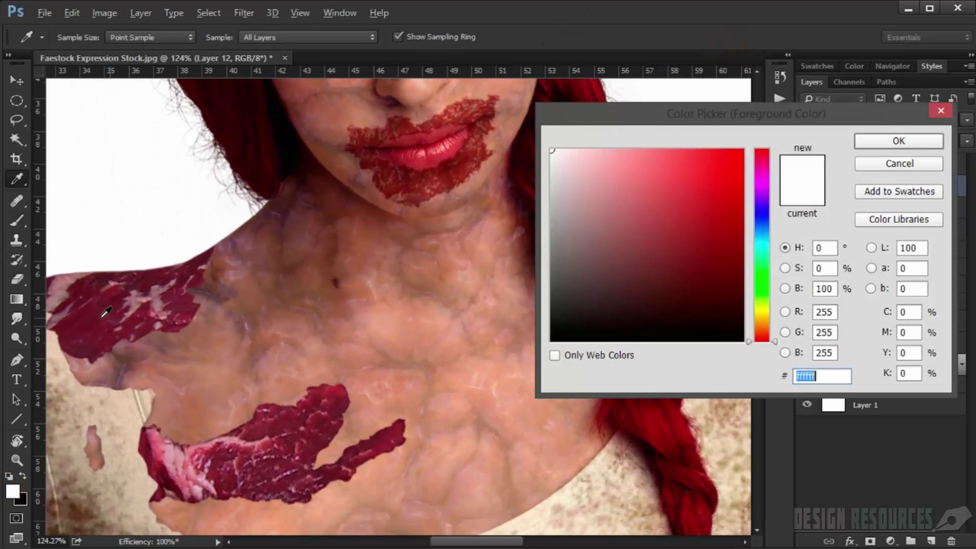
{"action": "type", "text": "601c29"}
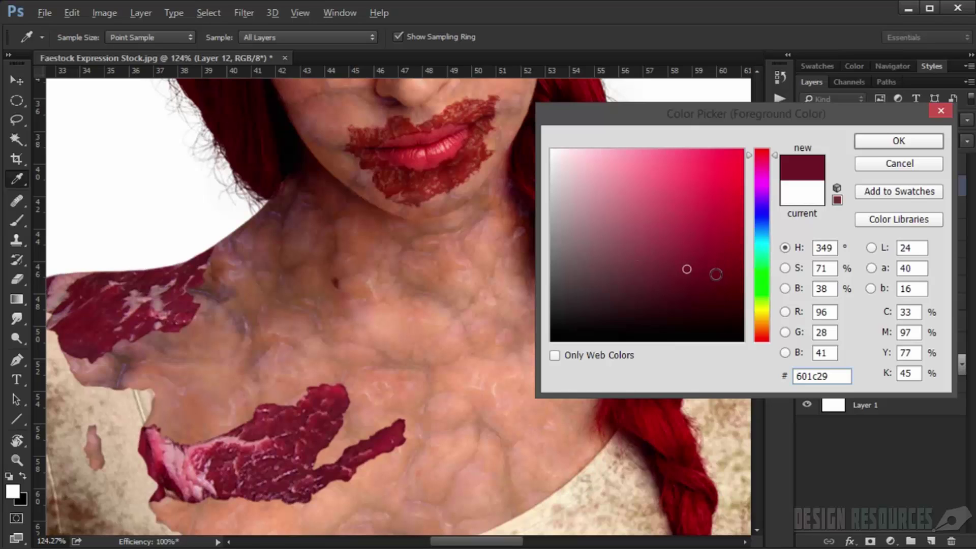
{"action": "left_click_drag", "start_coordinate": [686, 271], "coordinate": [663, 277]}
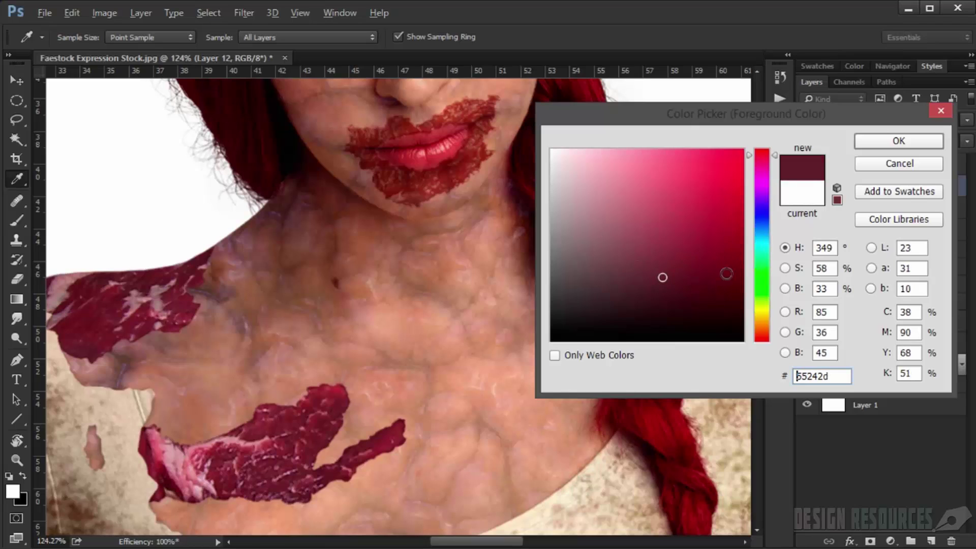
{"action": "left_click", "coordinate": [83, 312]}
{"action": "left_click_drag", "start_coordinate": [675, 274], "coordinate": [699, 269]}
{"action": "left_click", "coordinate": [899, 141]}
{"action": "key", "text": "b"}
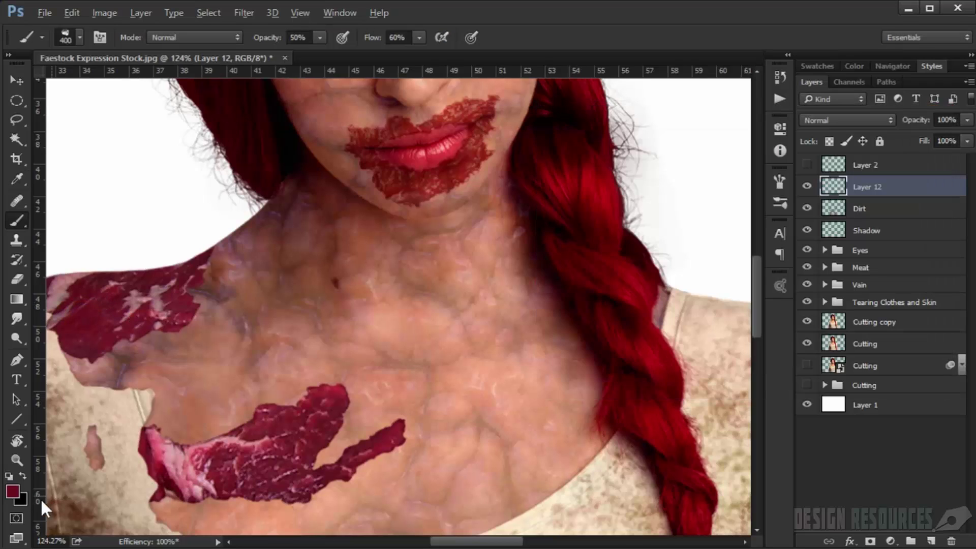
- Set the background color to the dark muted red 442828, starting from a sample of the chest wound
{"action": "left_click", "coordinate": [20, 499]}
{"action": "left_click", "coordinate": [297, 414]}
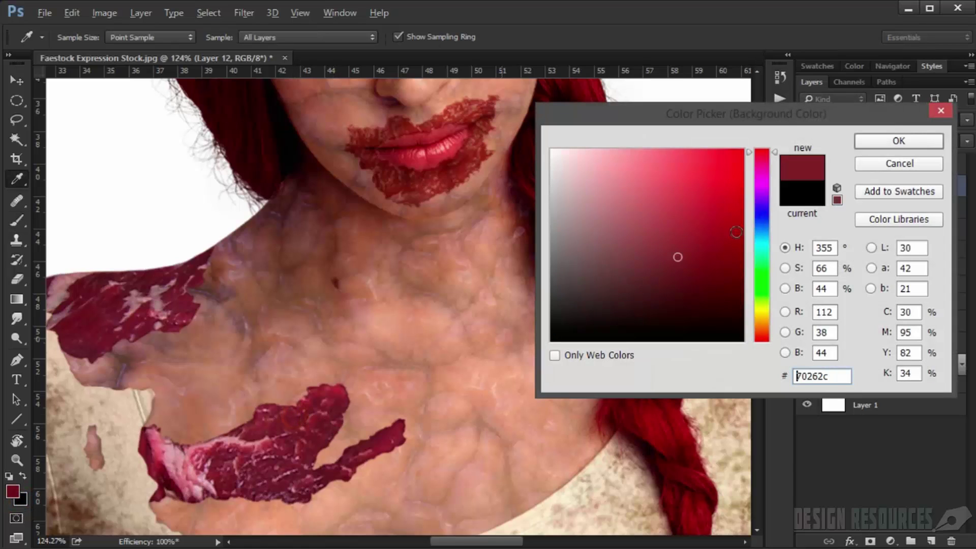
{"action": "left_click_drag", "start_coordinate": [677, 257], "coordinate": [637, 281]}
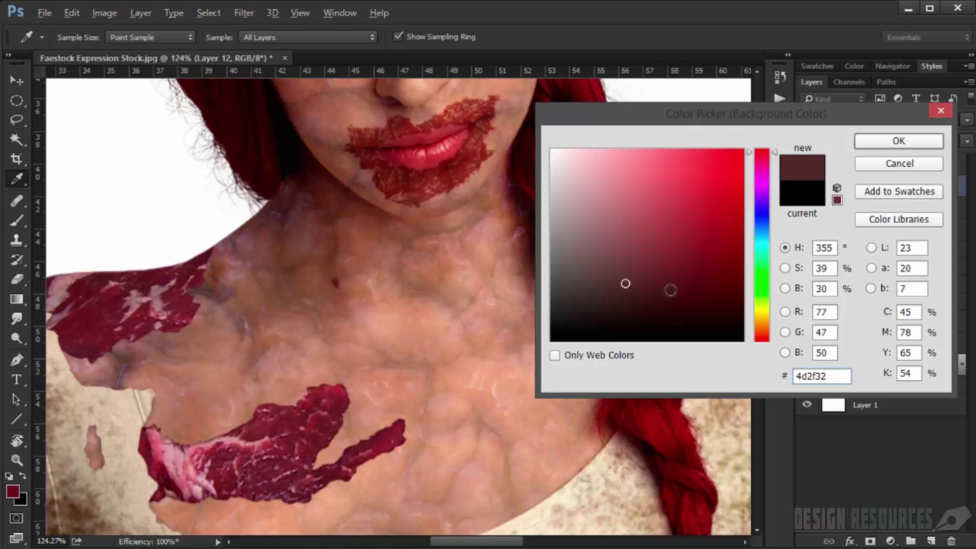
{"action": "left_click", "coordinate": [662, 286]}
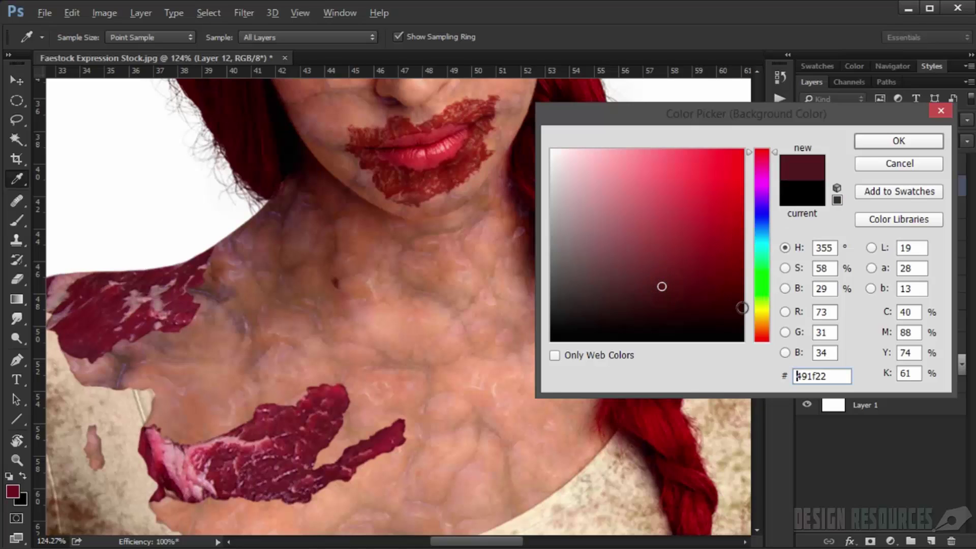
{"action": "left_click", "coordinate": [771, 156]}
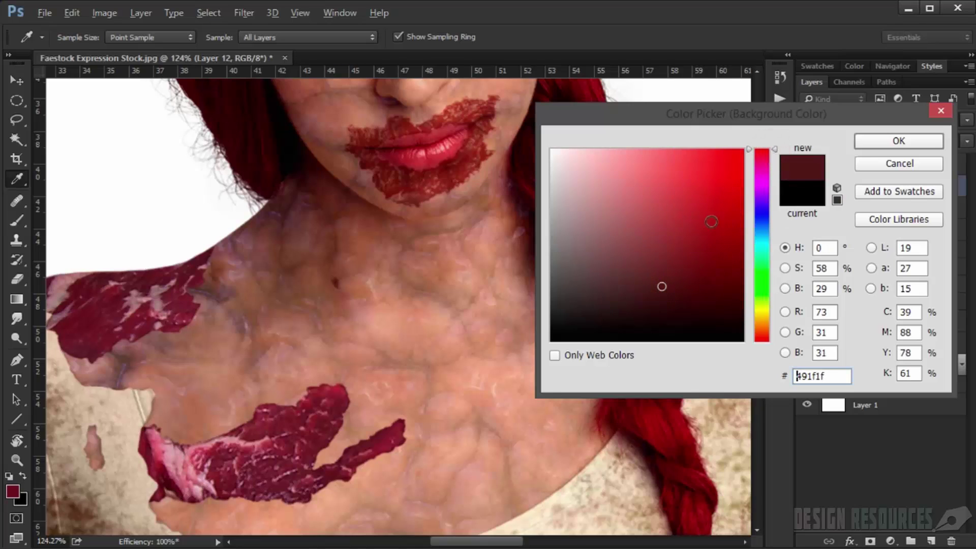
{"action": "left_click_drag", "start_coordinate": [659, 287], "coordinate": [629, 290]}
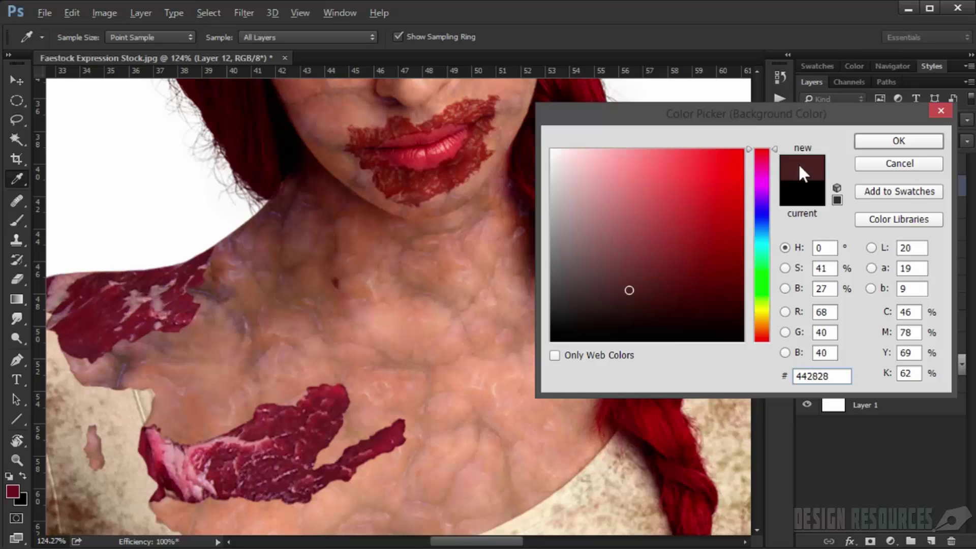
{"action": "left_click", "coordinate": [879, 142]}
- Set Layer 12's blend mode to Overlay and keep that layer selected
{"action": "left_click", "coordinate": [843, 120]}
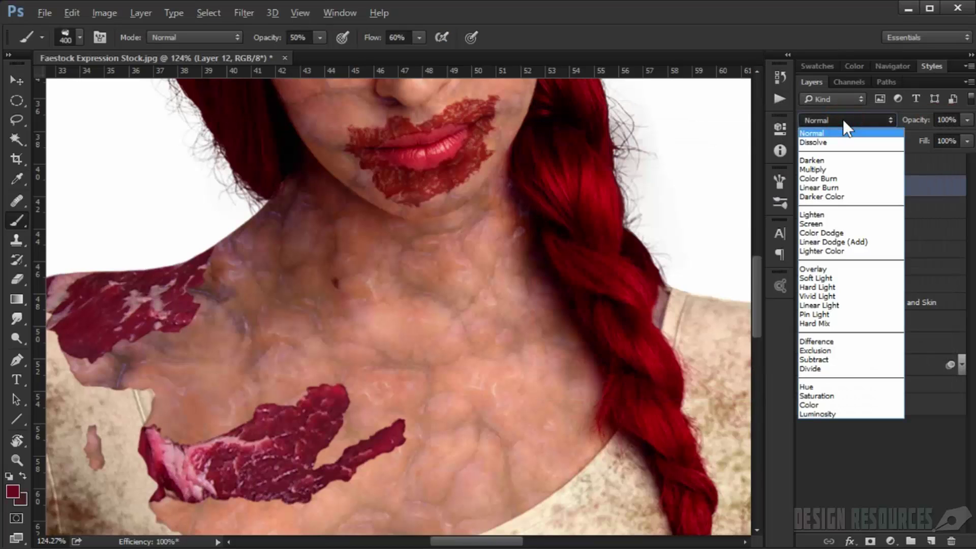
{"action": "left_click", "coordinate": [816, 268]}
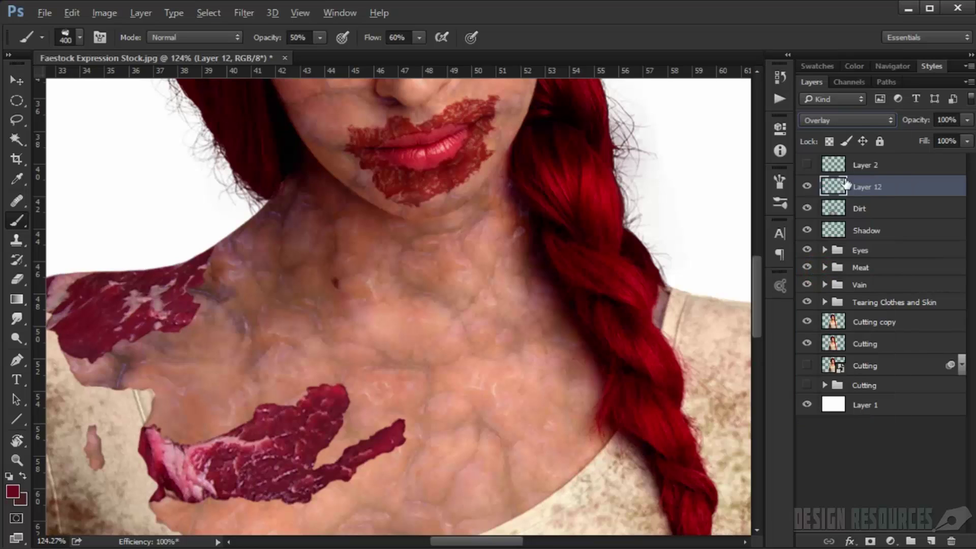
{"action": "left_click", "coordinate": [871, 166]}
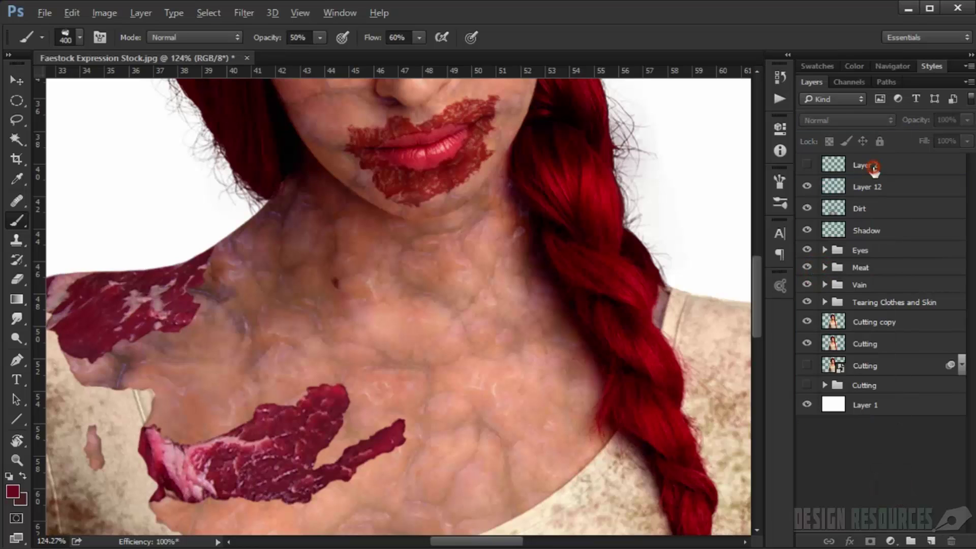
{"action": "left_click", "coordinate": [876, 189]}
- Reduce the brush to about 112 px and smaller, and paint red blotches over the neck and throat on Layer 12
{"action": "left_click_drag", "start_coordinate": [510, 319], "coordinate": [388, 330]}
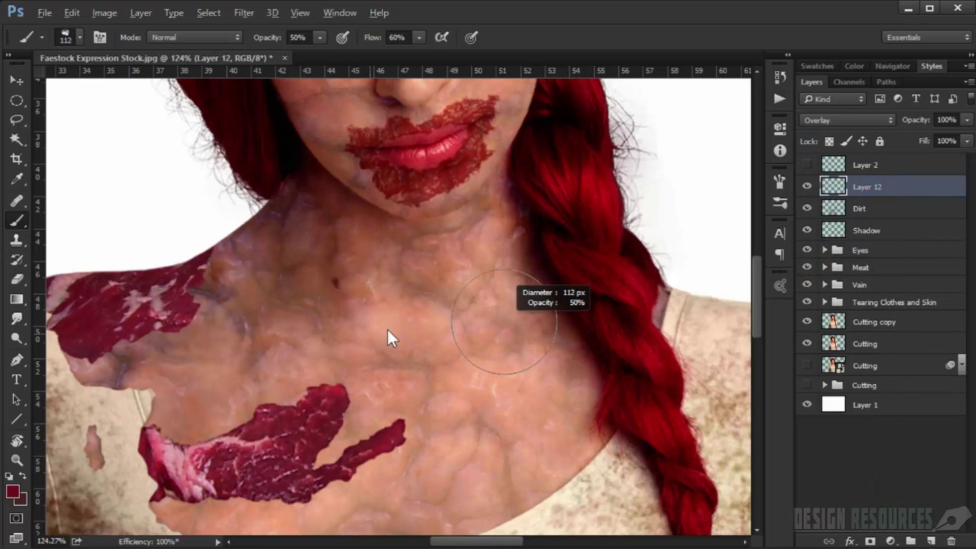
{"action": "left_click", "coordinate": [444, 330]}
{"action": "mouse_move", "coordinate": [438, 302]}
{"action": "left_mouse_down"}
{"action": "mouse_move", "coordinate": [441, 376]}
{"action": "mouse_move", "coordinate": [461, 345]}
{"action": "mouse_move", "coordinate": [492, 341]}
{"action": "mouse_move", "coordinate": [456, 299]}
{"action": "mouse_move", "coordinate": [460, 256]}
{"action": "mouse_move", "coordinate": [466, 275]}
{"action": "mouse_move", "coordinate": [339, 250]}
{"action": "mouse_move", "coordinate": [318, 276]}
{"action": "mouse_move", "coordinate": [438, 265]}
{"action": "mouse_move", "coordinate": [344, 252]}
{"action": "mouse_move", "coordinate": [298, 226]}
{"action": "mouse_move", "coordinate": [287, 205]}
{"action": "mouse_move", "coordinate": [387, 282]}
{"action": "left_mouse_up"}
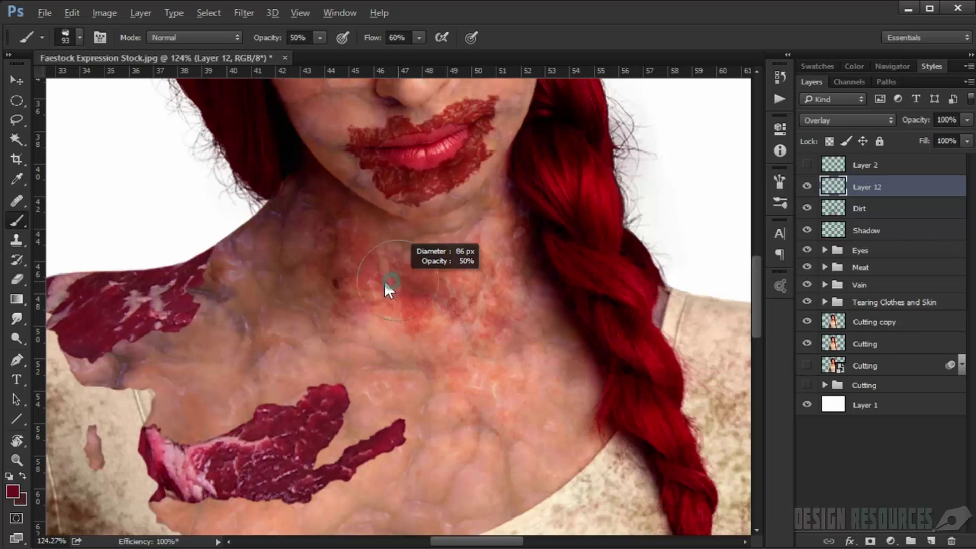
{"action": "mouse_move", "coordinate": [349, 224]}
{"action": "left_mouse_down"}
{"action": "mouse_move", "coordinate": [468, 226]}
{"action": "mouse_move", "coordinate": [290, 248]}
{"action": "mouse_move", "coordinate": [254, 277]}
{"action": "left_mouse_up"}
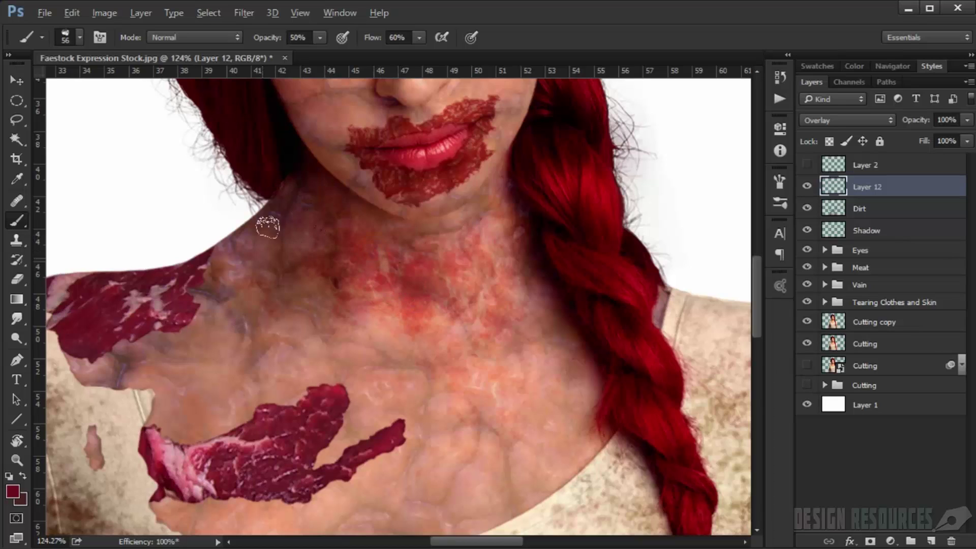
- Paint red irritated texture over the shoulder and across the chest around the wound, with the brush at about 97 px
{"action": "mouse_move", "coordinate": [261, 218]}
{"action": "left_mouse_down"}
{"action": "mouse_move", "coordinate": [231, 321]}
{"action": "mouse_move", "coordinate": [170, 360]}
{"action": "mouse_move", "coordinate": [214, 341]}
{"action": "mouse_move", "coordinate": [172, 368]}
{"action": "mouse_move", "coordinate": [183, 382]}
{"action": "mouse_move", "coordinate": [170, 399]}
{"action": "mouse_move", "coordinate": [180, 405]}
{"action": "mouse_move", "coordinate": [331, 352]}
{"action": "mouse_move", "coordinate": [291, 360]}
{"action": "mouse_move", "coordinate": [332, 271]}
{"action": "mouse_move", "coordinate": [287, 302]}
{"action": "mouse_move", "coordinate": [320, 325]}
{"action": "mouse_move", "coordinate": [368, 321]}
{"action": "left_mouse_up"}
{"action": "mouse_move", "coordinate": [362, 358]}
{"action": "left_mouse_down"}
{"action": "mouse_move", "coordinate": [492, 325]}
{"action": "mouse_move", "coordinate": [580, 375]}
{"action": "mouse_move", "coordinate": [521, 442]}
{"action": "mouse_move", "coordinate": [402, 490]}
{"action": "left_mouse_up"}
{"action": "left_click_drag", "start_coordinate": [423, 421], "coordinate": [435, 344]}
{"action": "mouse_move", "coordinate": [528, 347]}
{"action": "left_mouse_down"}
{"action": "mouse_move", "coordinate": [388, 392]}
{"action": "mouse_move", "coordinate": [326, 452]}
{"action": "mouse_move", "coordinate": [216, 432]}
{"action": "mouse_move", "coordinate": [444, 342]}
{"action": "left_mouse_up"}
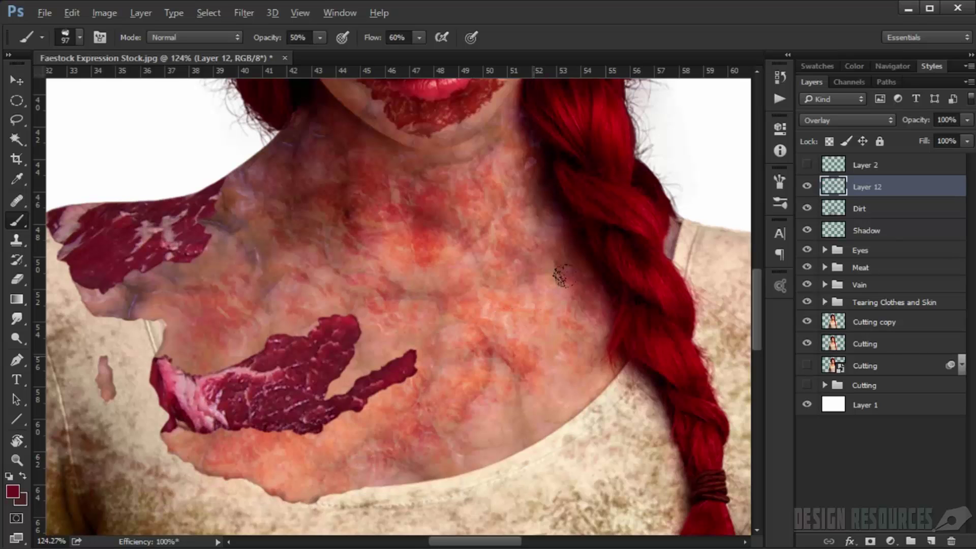
{"action": "mouse_move", "coordinate": [562, 272]}
{"action": "left_mouse_down"}
{"action": "mouse_move", "coordinate": [414, 404]}
{"action": "mouse_move", "coordinate": [488, 438]}
{"action": "left_mouse_up"}
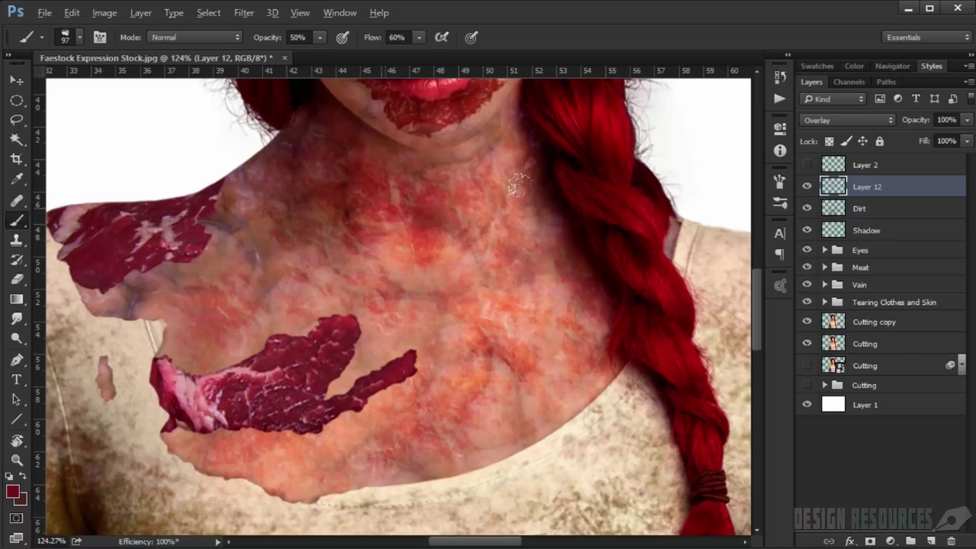
- Paint red blotches on the cheeks and beside the mouth with the brush reduced to about 77 px
{"action": "scroll", "coordinate": [436, 353], "scroll_direction": "up", "scroll_amount": 8}
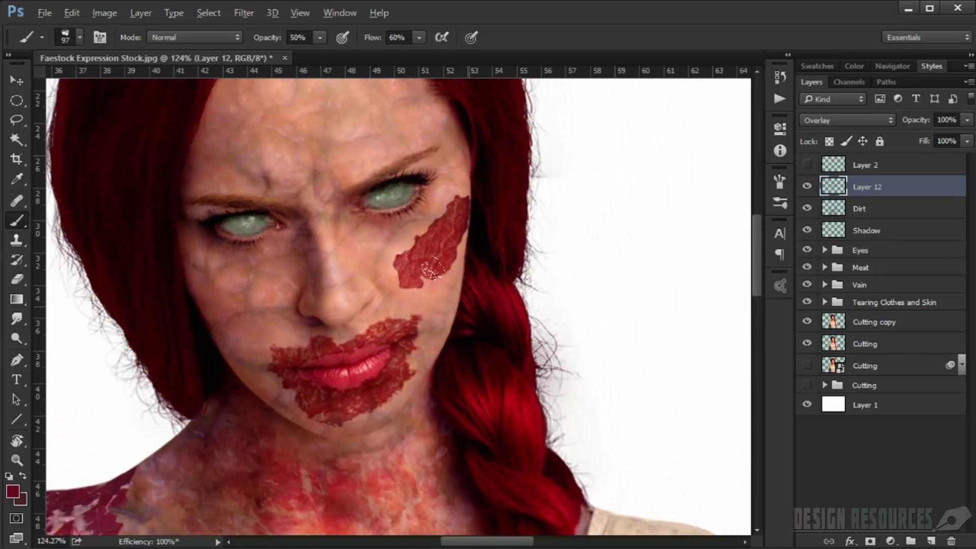
{"action": "right_click", "coordinate": [460, 305], "text": "alt"}
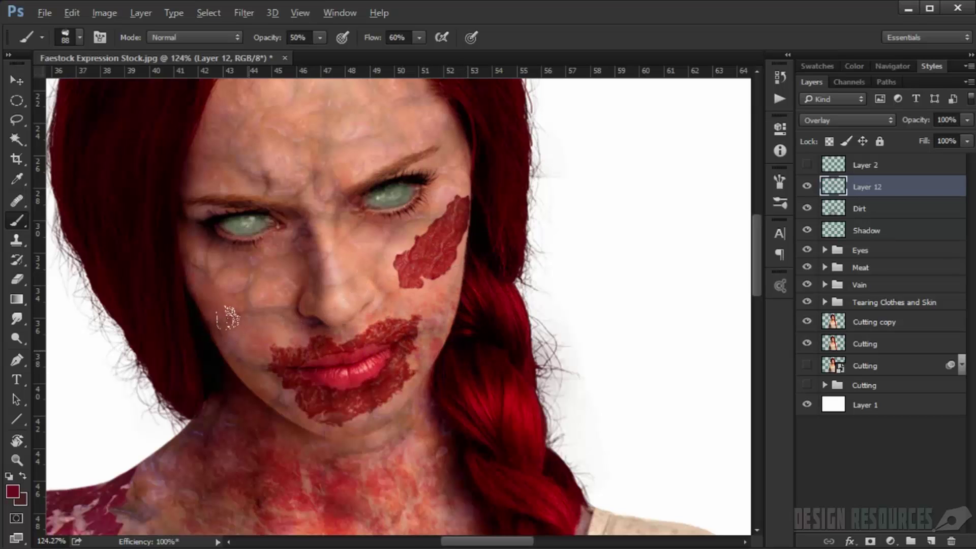
{"action": "right_click", "coordinate": [275, 284], "text": "alt"}
{"action": "left_click_drag", "start_coordinate": [280, 230], "coordinate": [219, 283]}
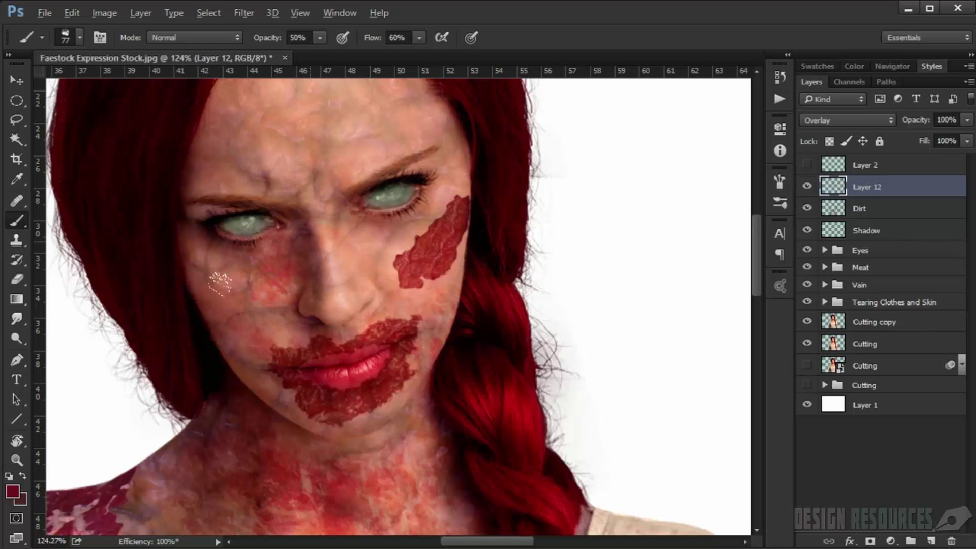
- Paint red blotches over the forehead, between the eyebrows and along the nose, reducing the brush to about 51 px
{"action": "scroll", "coordinate": [266, 374], "scroll_direction": "up", "scroll_amount": 4}
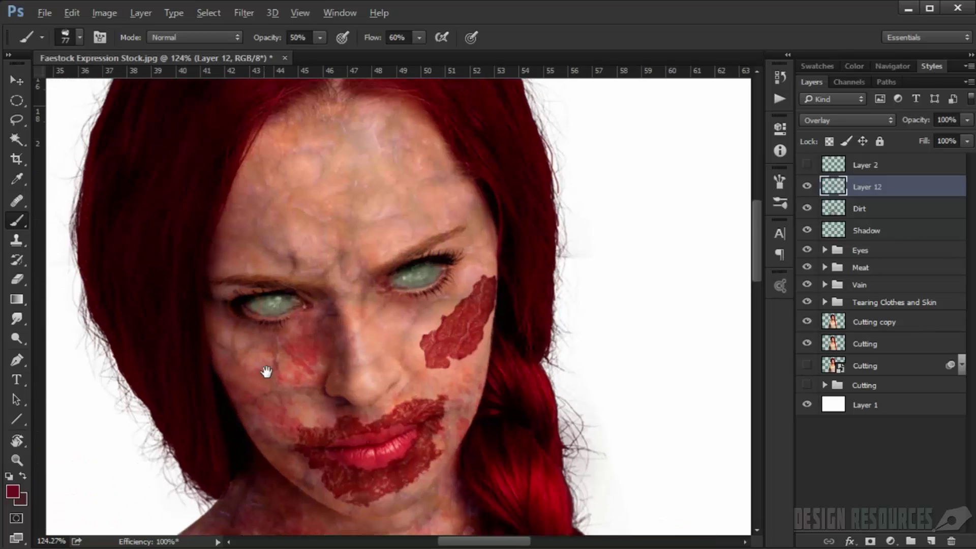
{"action": "mouse_move", "coordinate": [273, 178]}
{"action": "left_mouse_down"}
{"action": "mouse_move", "coordinate": [205, 212]}
{"action": "mouse_move", "coordinate": [286, 162]}
{"action": "mouse_move", "coordinate": [350, 152]}
{"action": "mouse_move", "coordinate": [403, 157]}
{"action": "mouse_move", "coordinate": [420, 185]}
{"action": "mouse_move", "coordinate": [280, 250]}
{"action": "mouse_move", "coordinate": [228, 245]}
{"action": "left_mouse_up"}
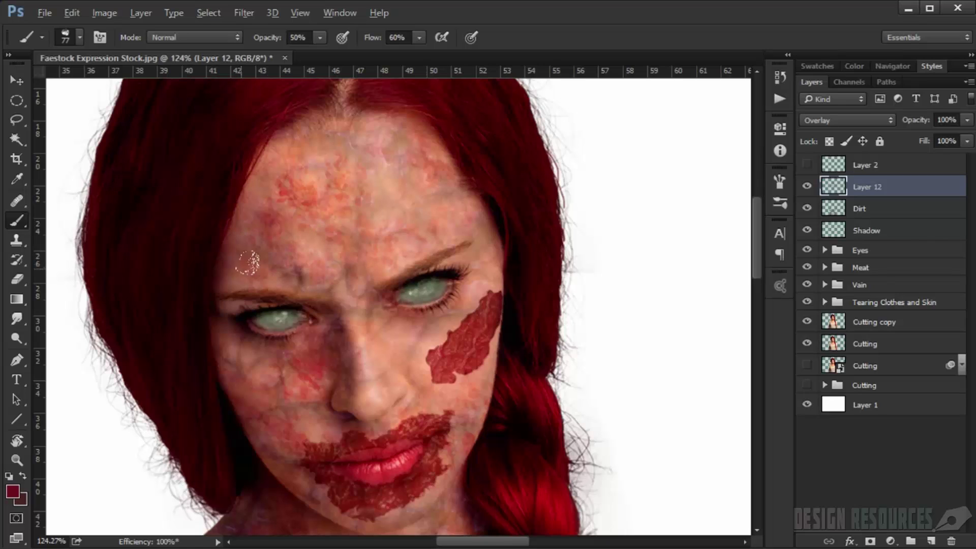
{"action": "left_click_drag", "start_coordinate": [313, 340], "coordinate": [303, 340]}
{"action": "left_click_drag", "start_coordinate": [330, 287], "coordinate": [398, 339]}
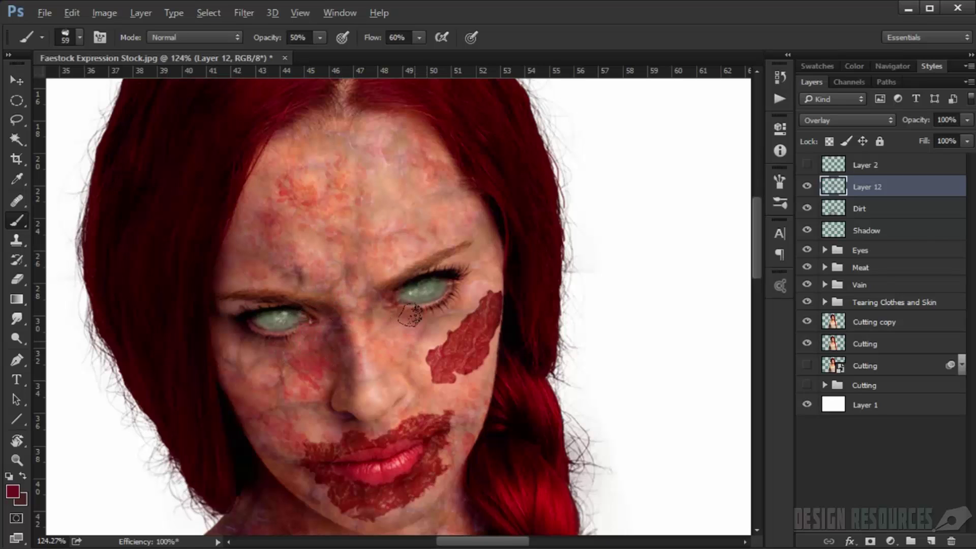
{"action": "left_click_drag", "start_coordinate": [465, 284], "coordinate": [457, 283]}
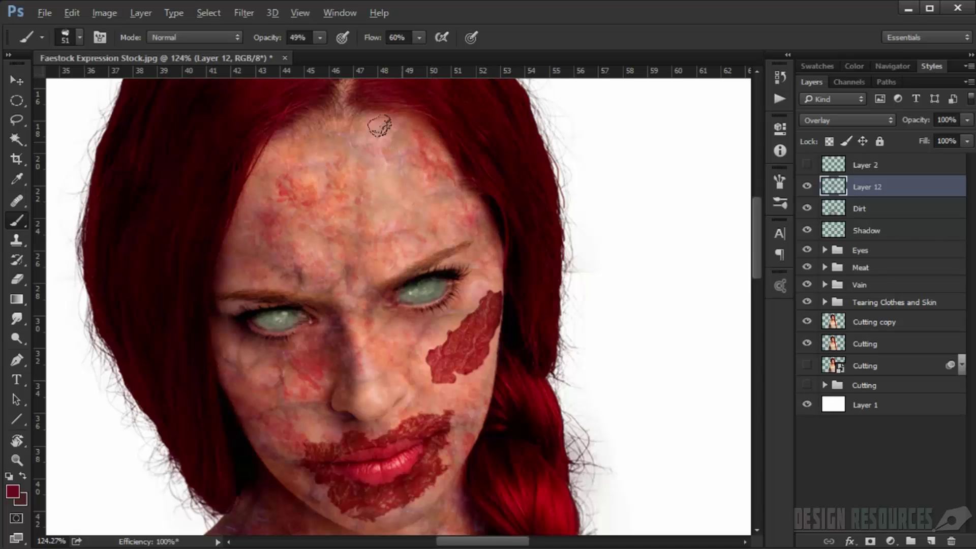
{"action": "mouse_move", "coordinate": [379, 126]}
{"action": "left_mouse_down"}
{"action": "mouse_move", "coordinate": [350, 116]}
{"action": "mouse_move", "coordinate": [280, 155]}
{"action": "mouse_move", "coordinate": [231, 222]}
{"action": "mouse_move", "coordinate": [219, 283]}
{"action": "left_mouse_up"}
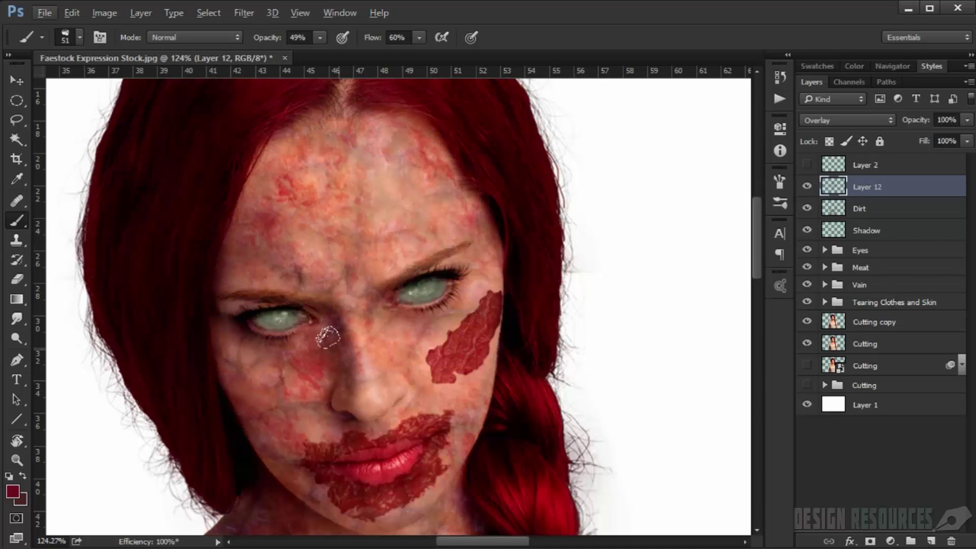
- Enlarge the brush to about 81 px and paint more red texture over the neck and upper chest
{"action": "scroll", "coordinate": [336, 356], "scroll_direction": "down", "scroll_amount": 5}
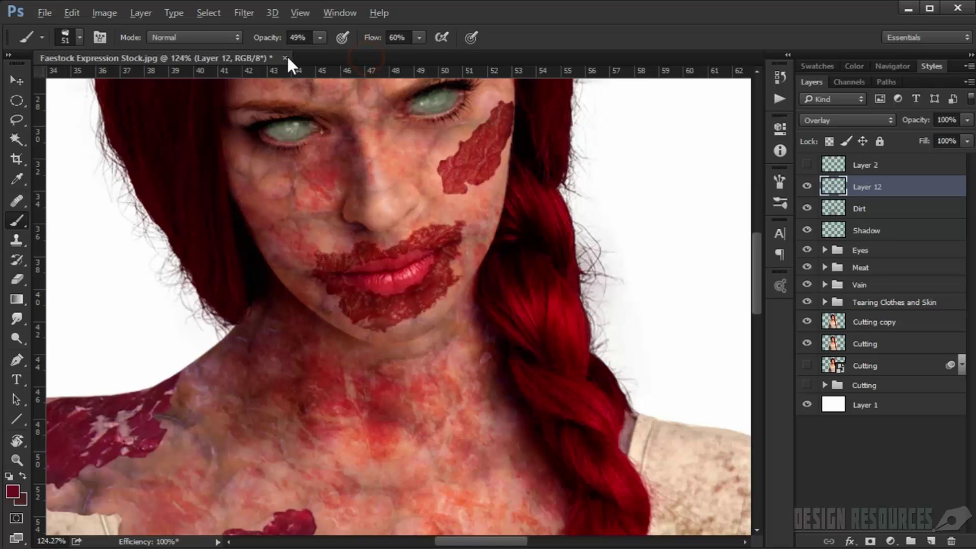
{"action": "scroll", "coordinate": [286, 340], "scroll_direction": "down", "scroll_amount": 2}
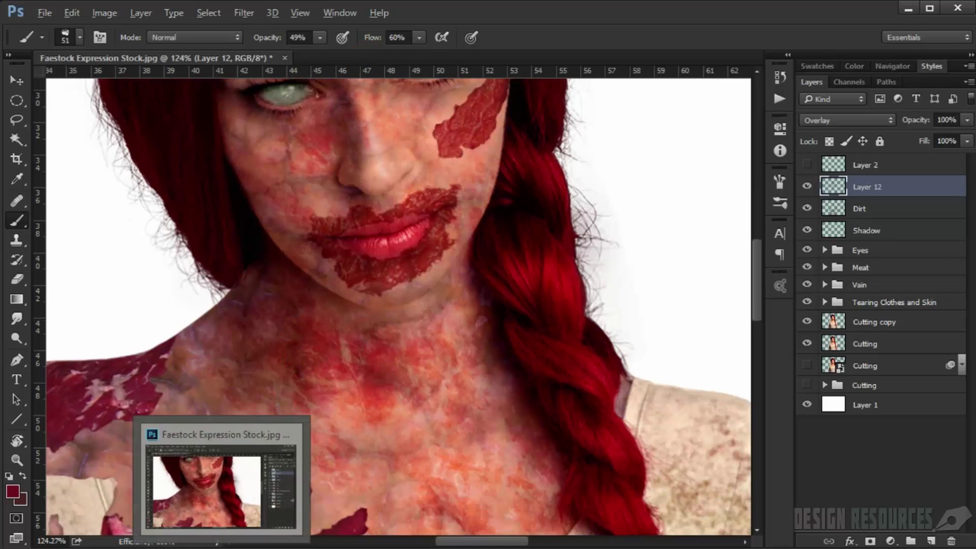
{"action": "left_click", "coordinate": [220, 539]}
{"action": "left_click", "coordinate": [219, 534]}
{"action": "scroll", "coordinate": [246, 348], "scroll_direction": "down", "scroll_amount": 8}
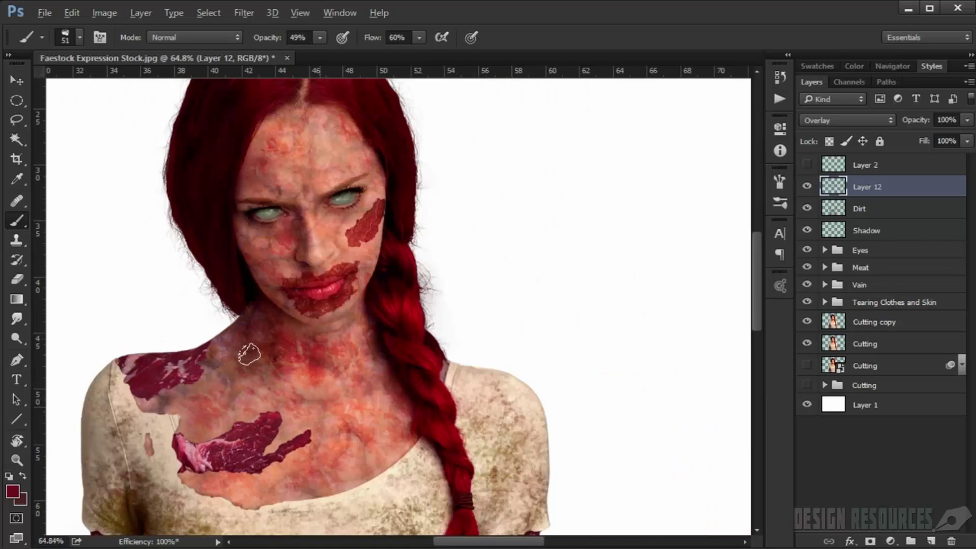
{"action": "mouse_move", "coordinate": [318, 398]}
{"action": "left_mouse_down"}
{"action": "mouse_move", "coordinate": [354, 250]}
{"action": "mouse_move", "coordinate": [341, 245]}
{"action": "left_mouse_up"}
{"action": "scroll", "coordinate": [368, 218], "scroll_direction": "up", "scroll_amount": 4}
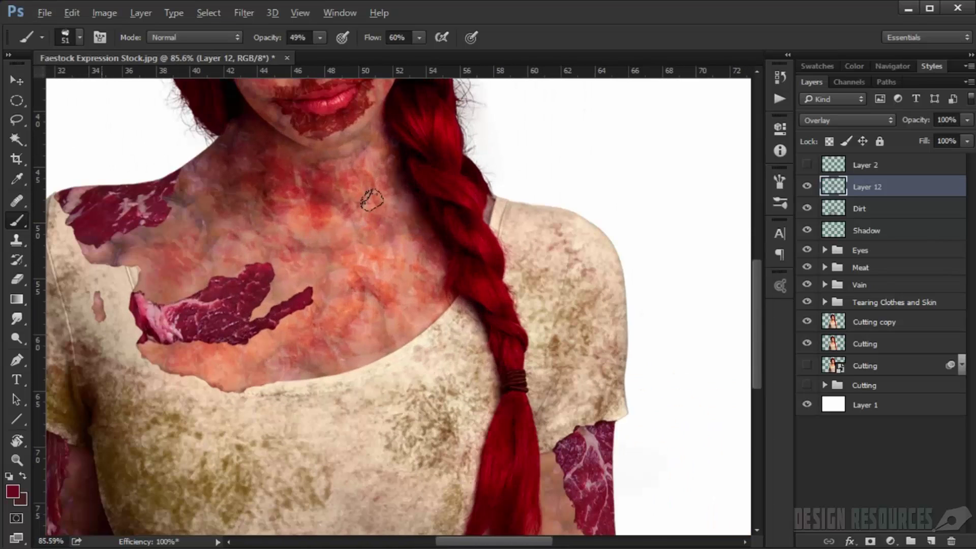
{"action": "left_click_drag", "start_coordinate": [371, 196], "coordinate": [383, 194]}
{"action": "mouse_move", "coordinate": [368, 141]}
{"action": "left_mouse_down"}
{"action": "mouse_move", "coordinate": [351, 122]}
{"action": "mouse_move", "coordinate": [364, 142]}
{"action": "mouse_move", "coordinate": [354, 124]}
{"action": "mouse_move", "coordinate": [304, 151]}
{"action": "left_mouse_up"}
{"action": "mouse_move", "coordinate": [400, 235]}
{"action": "left_mouse_down"}
{"action": "mouse_move", "coordinate": [342, 336]}
{"action": "mouse_move", "coordinate": [193, 354]}
{"action": "left_mouse_up"}
{"action": "left_click_drag", "start_coordinate": [448, 218], "coordinate": [684, 62]}
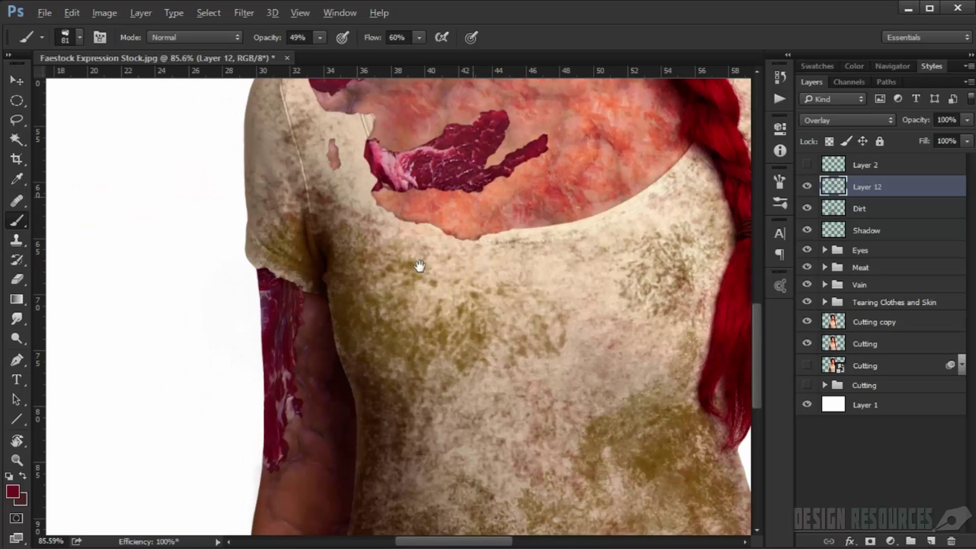
- Paint red irritated texture down the woman's right arm beside and below the meat wound, with the brush at about 58 px
{"action": "scroll", "coordinate": [312, 374], "scroll_direction": "up", "scroll_amount": 3}
{"action": "left_click_drag", "start_coordinate": [307, 331], "coordinate": [296, 333]}
{"action": "left_click_drag", "start_coordinate": [293, 279], "coordinate": [315, 363]}
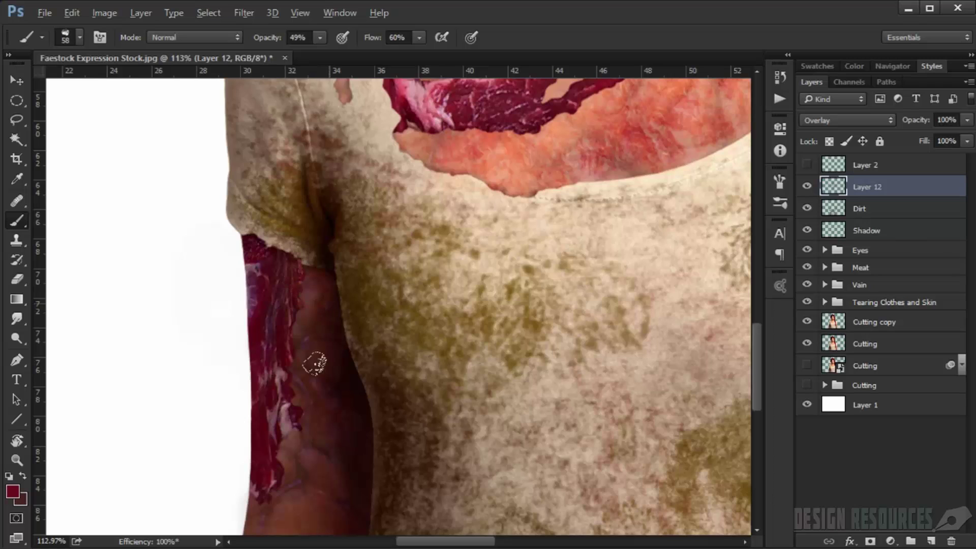
{"action": "left_click_drag", "start_coordinate": [327, 450], "coordinate": [335, 364]}
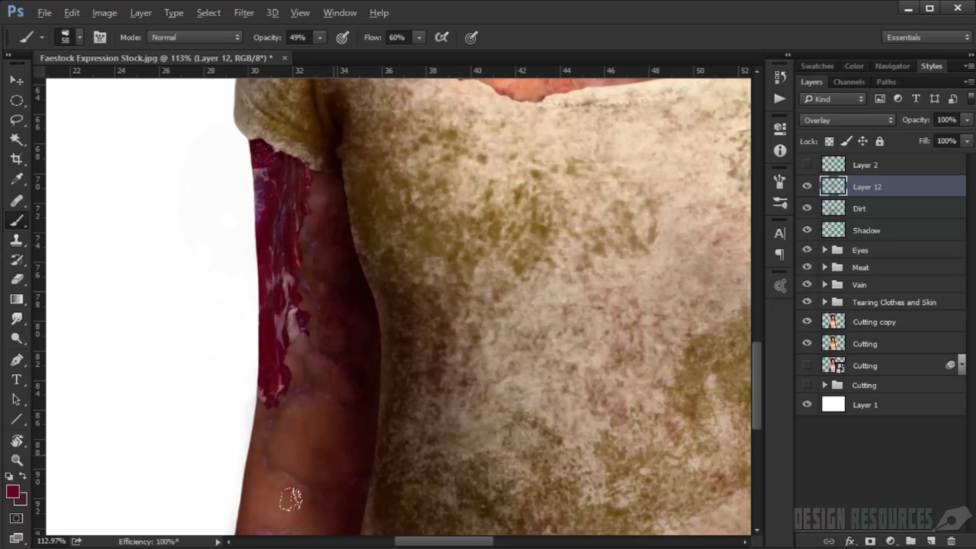
{"action": "scroll", "coordinate": [312, 448], "scroll_direction": "down", "scroll_amount": 4}
{"action": "mouse_move", "coordinate": [312, 451]}
{"action": "left_mouse_down"}
{"action": "mouse_move", "coordinate": [310, 393]}
{"action": "mouse_move", "coordinate": [313, 402]}
{"action": "left_mouse_up"}
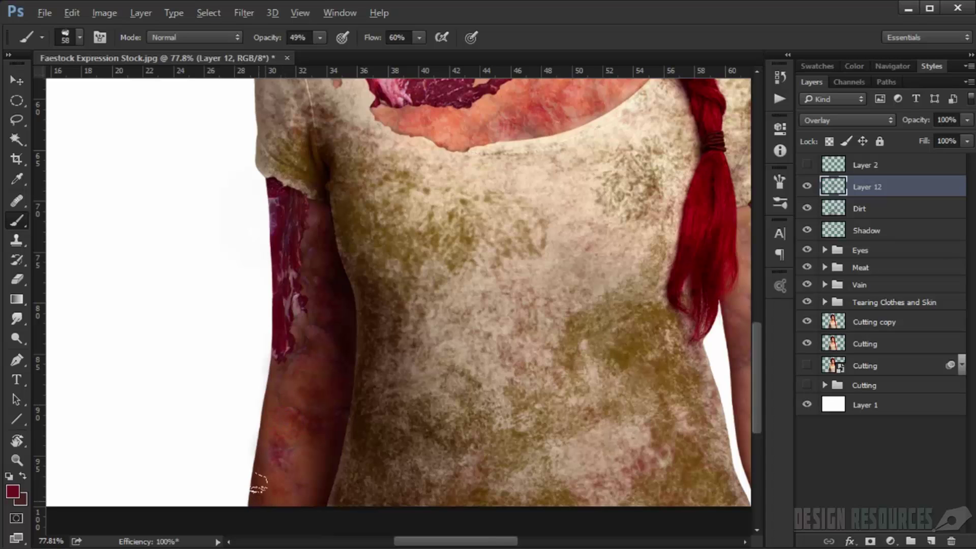
- Paint red texture over the woman's left arm around and below the meat wound, enlarging the brush to about 104 px
{"action": "mouse_move", "coordinate": [323, 409]}
{"action": "left_mouse_down"}
{"action": "mouse_move", "coordinate": [297, 476]}
{"action": "mouse_move", "coordinate": [131, 446]}
{"action": "left_mouse_up"}
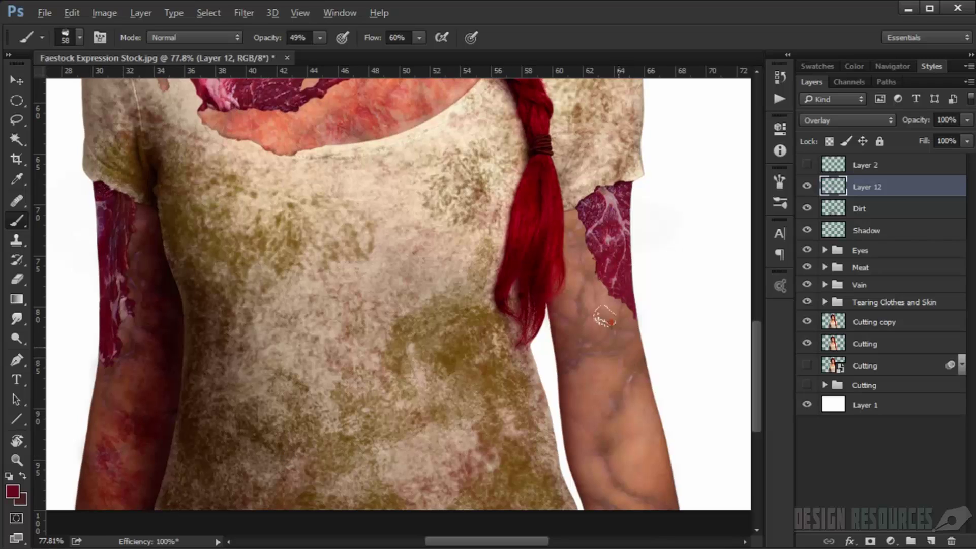
{"action": "left_click_drag", "start_coordinate": [643, 421], "coordinate": [627, 408]}
{"action": "mouse_move", "coordinate": [628, 347]}
{"action": "left_mouse_down"}
{"action": "mouse_move", "coordinate": [593, 367]}
{"action": "mouse_move", "coordinate": [619, 494]}
{"action": "left_mouse_up"}
{"action": "left_click_drag", "start_coordinate": [617, 458], "coordinate": [610, 460]}
{"action": "left_click_drag", "start_coordinate": [571, 388], "coordinate": [579, 462]}
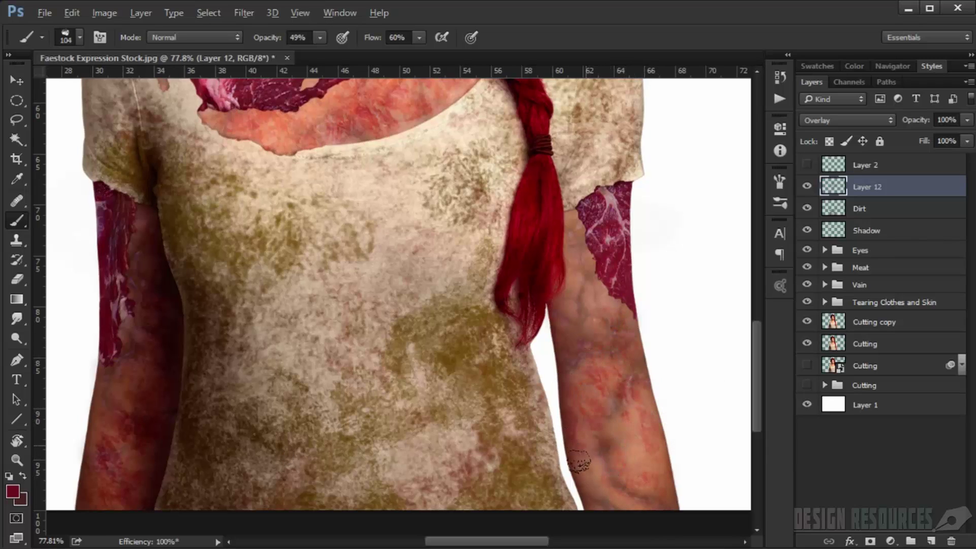
{"action": "mouse_move", "coordinate": [583, 262]}
{"action": "left_mouse_down"}
{"action": "mouse_move", "coordinate": [554, 226]}
{"action": "mouse_move", "coordinate": [561, 191]}
{"action": "mouse_move", "coordinate": [565, 334]}
{"action": "left_mouse_up"}
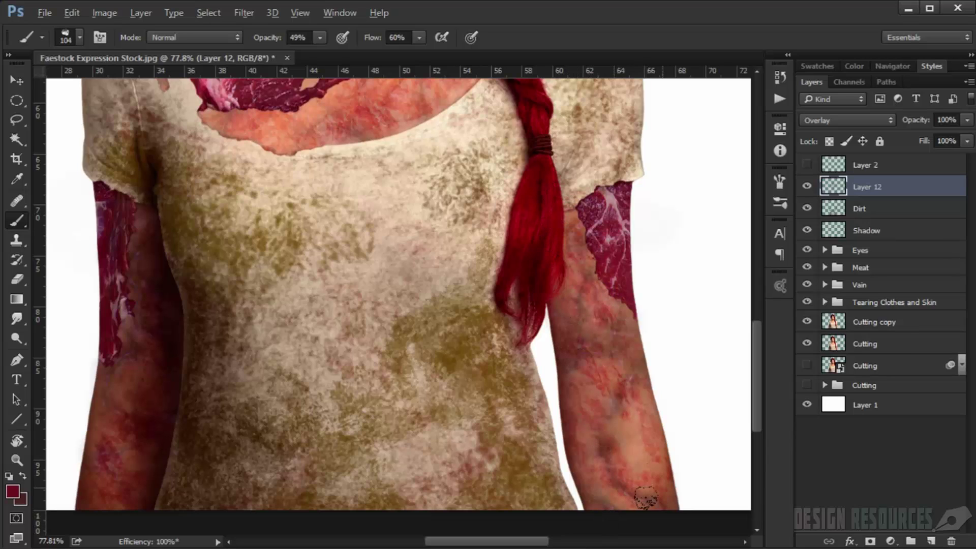
- Paint more red texture across the skin between the neck and the shoulder wound with the 104 px brush
{"action": "scroll", "coordinate": [604, 430], "scroll_direction": "down", "scroll_amount": 5}
{"action": "scroll", "coordinate": [389, 289], "scroll_direction": "up", "scroll_amount": 5}
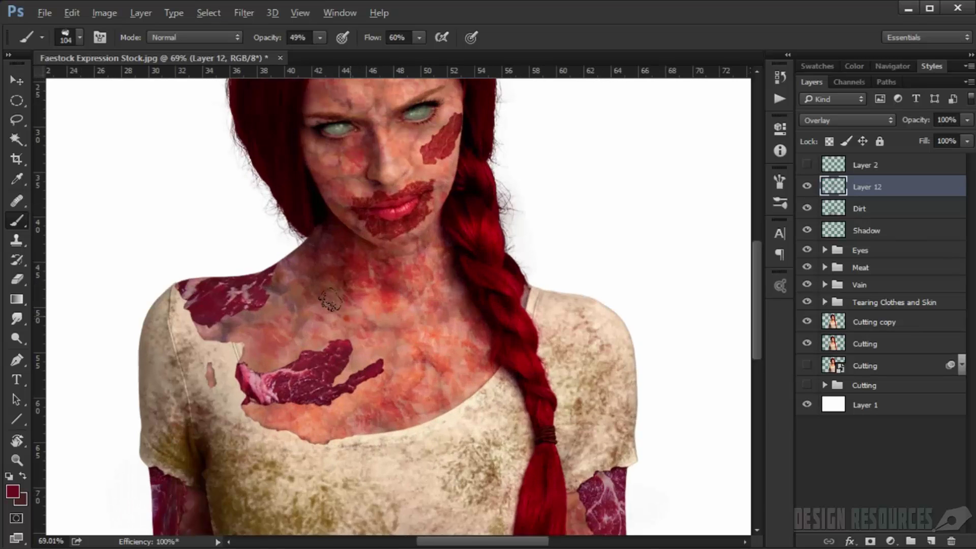
{"action": "mouse_move", "coordinate": [280, 318]}
{"action": "left_mouse_down"}
{"action": "mouse_move", "coordinate": [232, 326]}
{"action": "mouse_move", "coordinate": [186, 315]}
{"action": "left_mouse_up"}
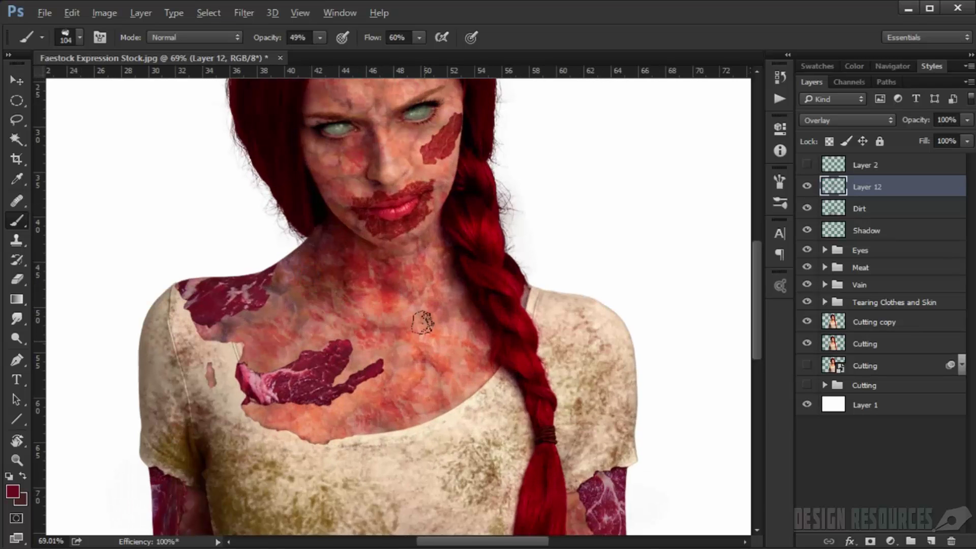
- Reduce the brush to 30 px and paint fine red texture under and around the left eye and along the nose
{"action": "scroll", "coordinate": [441, 288], "scroll_direction": "up", "scroll_amount": 4}
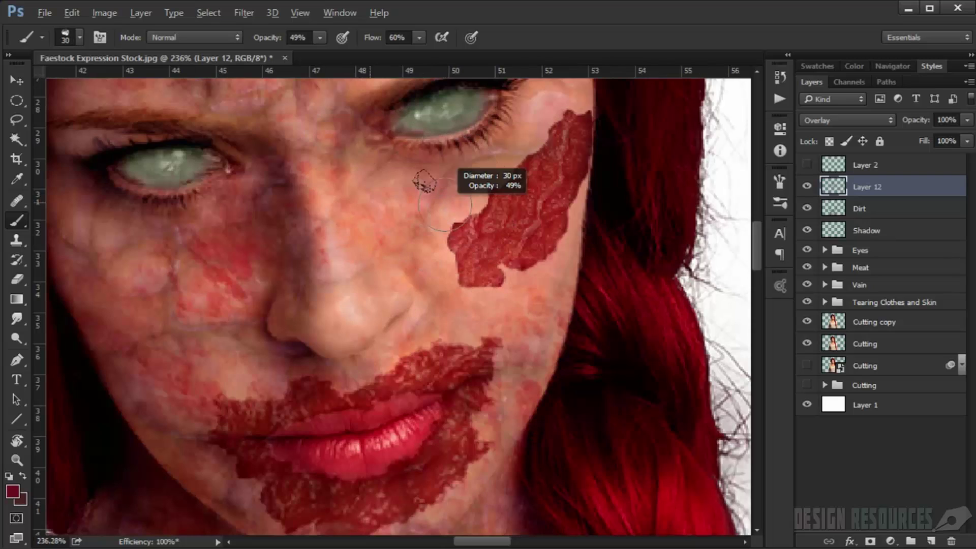
{"action": "left_click_drag", "start_coordinate": [469, 153], "coordinate": [407, 192]}
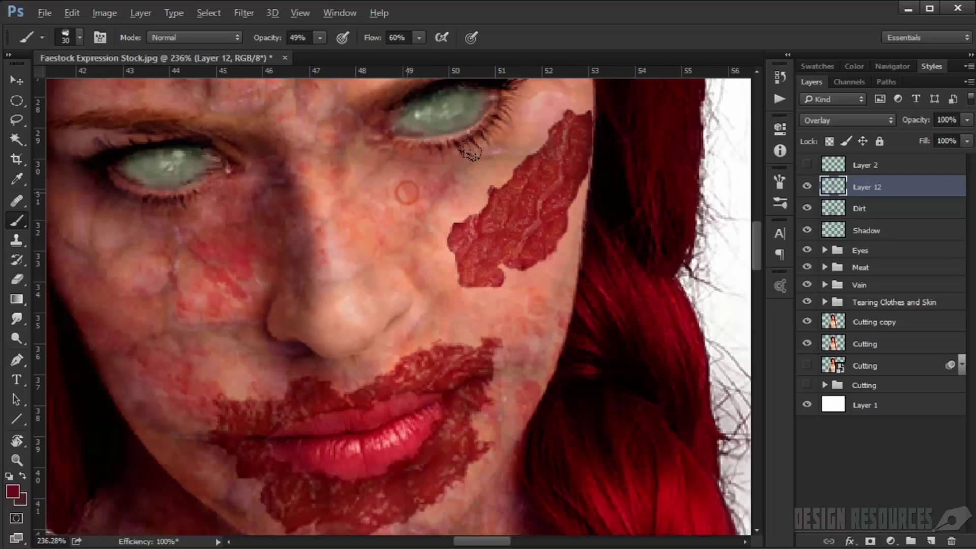
{"action": "left_click_drag", "start_coordinate": [473, 184], "coordinate": [510, 116]}
{"action": "left_click_drag", "start_coordinate": [444, 160], "coordinate": [460, 169]}
{"action": "left_click_drag", "start_coordinate": [373, 162], "coordinate": [332, 268]}
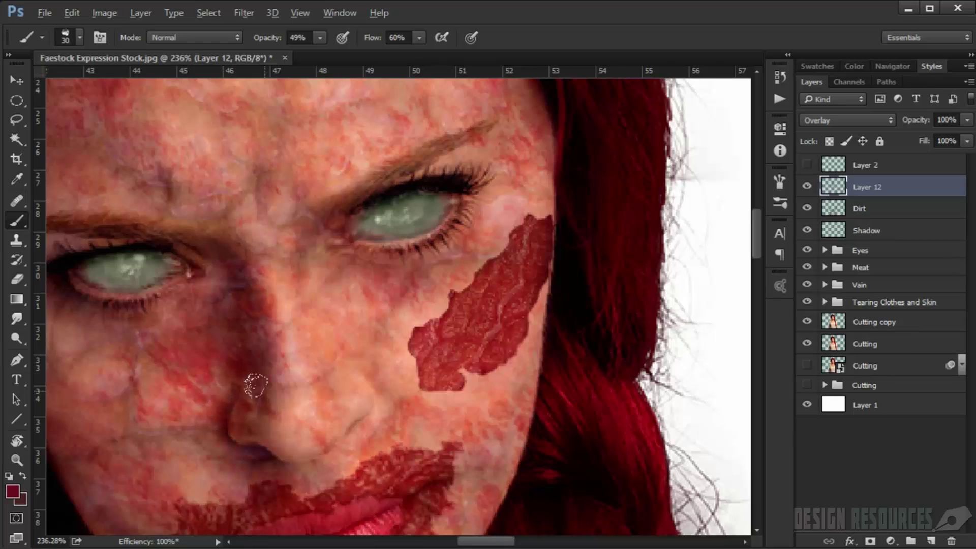
{"action": "scroll", "coordinate": [251, 381], "scroll_direction": "down", "scroll_amount": 5}
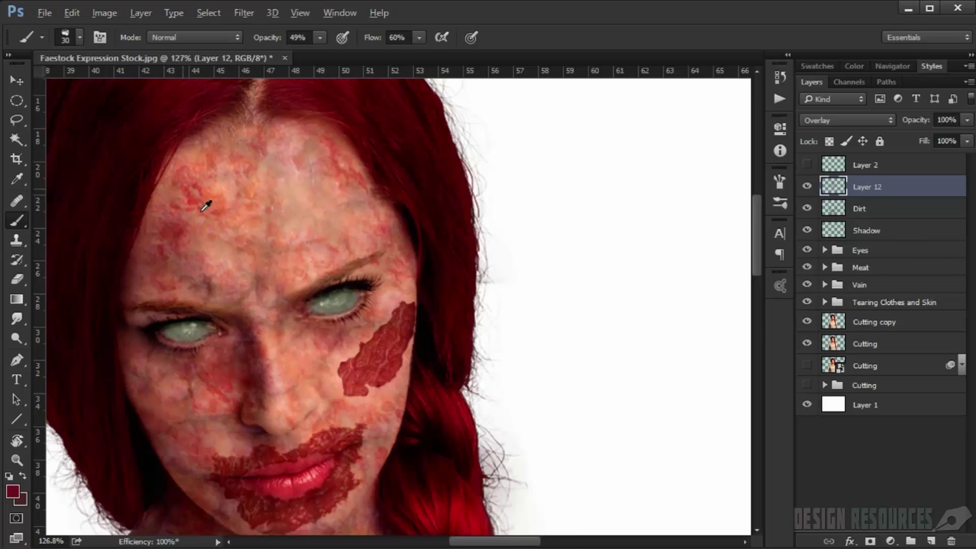
- Touch up the red texture on the chest with the brush at about 87 px, reducing it to about 37 px around the wound
{"action": "scroll", "coordinate": [206, 206], "scroll_direction": "down", "scroll_amount": 4}
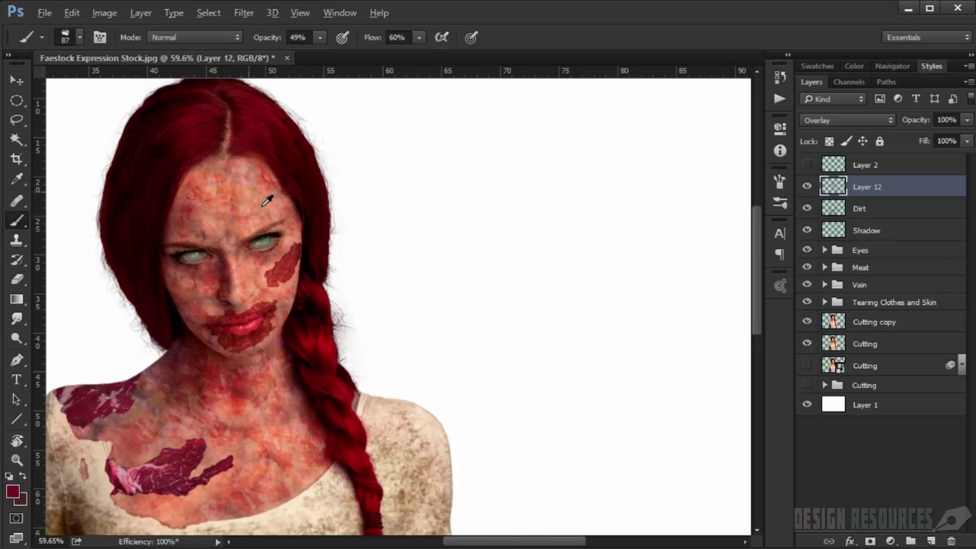
{"action": "scroll", "coordinate": [261, 305], "scroll_direction": "down", "scroll_amount": 2}
{"action": "scroll", "coordinate": [247, 307], "scroll_direction": "up", "scroll_amount": 3}
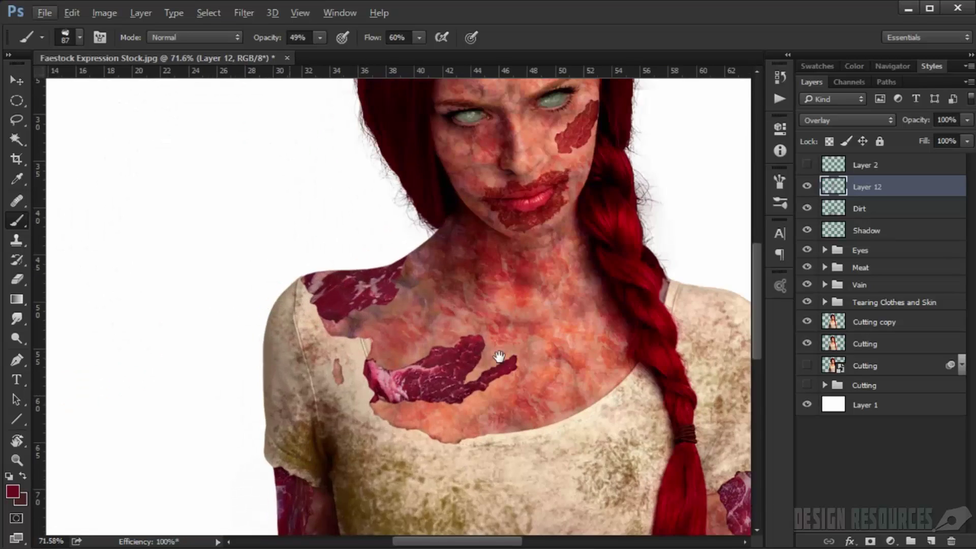
{"action": "left_click_drag", "start_coordinate": [500, 356], "coordinate": [492, 348]}
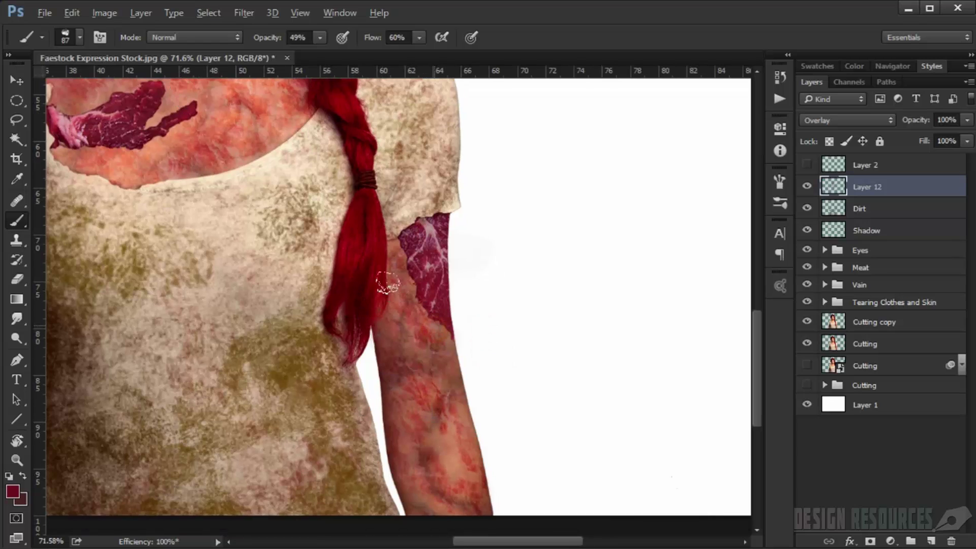
{"action": "left_click_drag", "start_coordinate": [232, 222], "coordinate": [280, 310]}
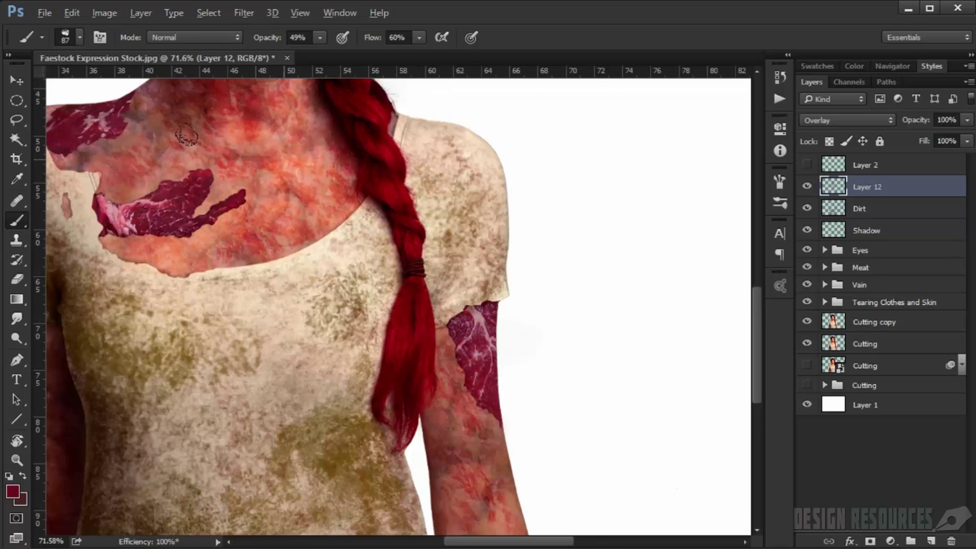
{"action": "left_click_drag", "start_coordinate": [282, 204], "coordinate": [246, 264]}
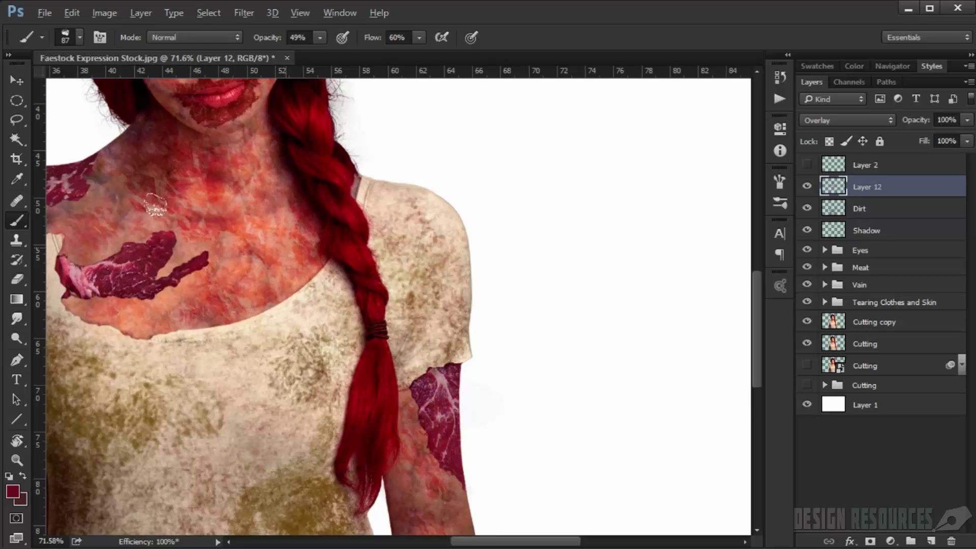
{"action": "left_click_drag", "start_coordinate": [51, 208], "coordinate": [193, 204]}
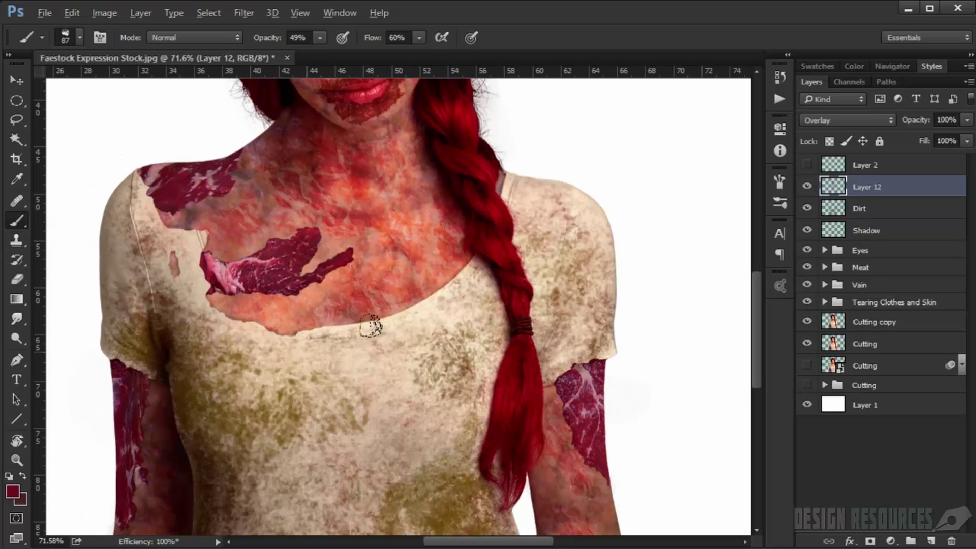
{"action": "left_click_drag", "start_coordinate": [311, 256], "coordinate": [298, 256]}
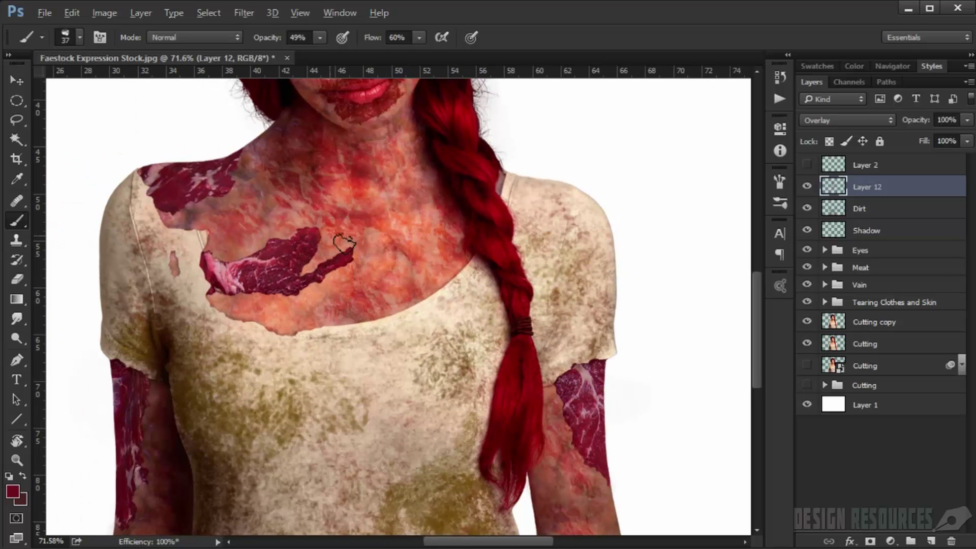
- Deepen the red texture on both arms below the sleeves with the brush at about 83 px
{"action": "scroll", "coordinate": [351, 246], "scroll_direction": "down", "scroll_amount": 3}
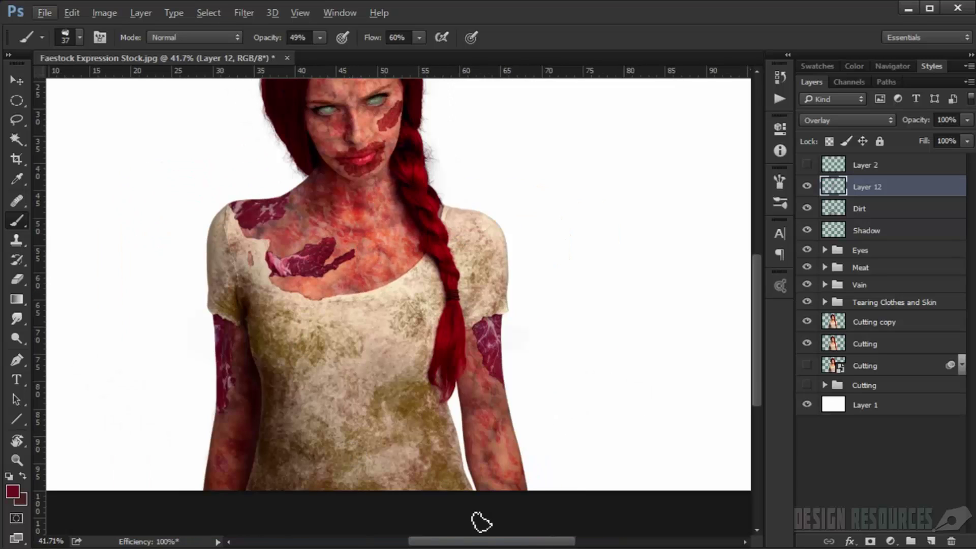
{"action": "scroll", "coordinate": [239, 450], "scroll_direction": "up", "scroll_amount": 5}
{"action": "left_click_drag", "start_coordinate": [209, 427], "coordinate": [232, 432]}
{"action": "left_click_drag", "start_coordinate": [195, 392], "coordinate": [211, 333]}
{"action": "mouse_move", "coordinate": [186, 434]}
{"action": "left_mouse_down"}
{"action": "mouse_move", "coordinate": [172, 464]}
{"action": "mouse_move", "coordinate": [223, 421]}
{"action": "left_mouse_up"}
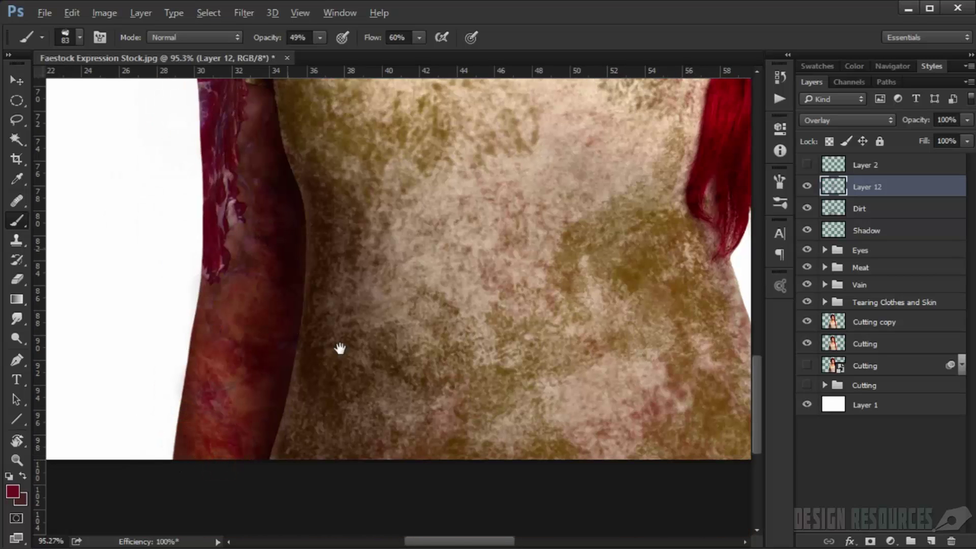
{"action": "left_click_drag", "start_coordinate": [340, 349], "coordinate": [127, 483]}
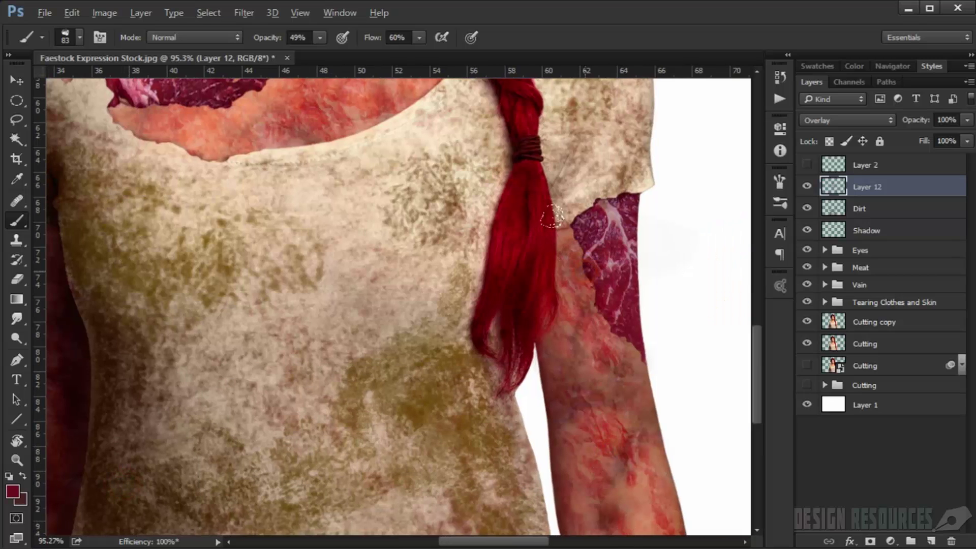
{"action": "mouse_move", "coordinate": [552, 216]}
{"action": "left_mouse_down"}
{"action": "mouse_move", "coordinate": [559, 247]}
{"action": "mouse_move", "coordinate": [544, 288]}
{"action": "mouse_move", "coordinate": [544, 368]}
{"action": "mouse_move", "coordinate": [532, 328]}
{"action": "mouse_move", "coordinate": [575, 415]}
{"action": "mouse_move", "coordinate": [632, 388]}
{"action": "mouse_move", "coordinate": [650, 473]}
{"action": "mouse_move", "coordinate": [643, 508]}
{"action": "left_mouse_up"}
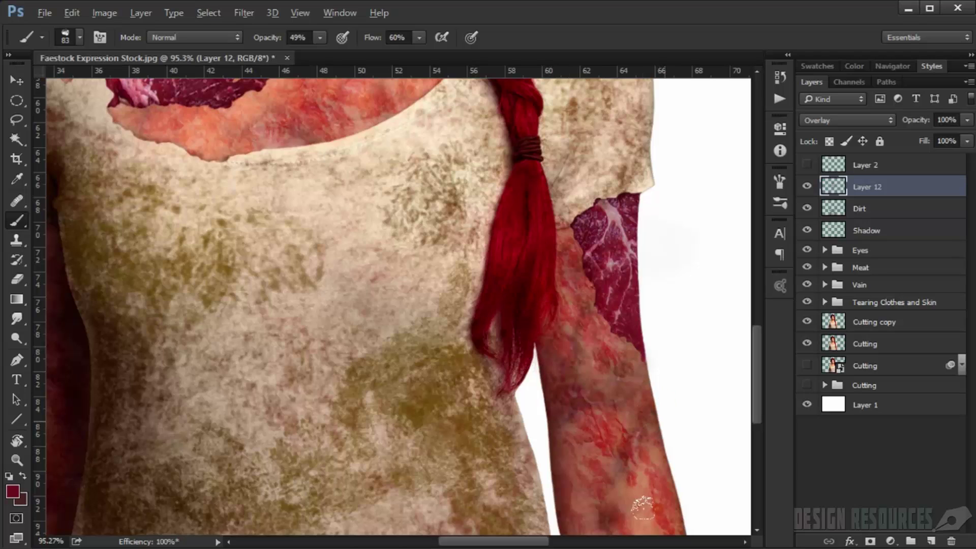
- Switch to the Eraser with the 400 px textured rock tip and check its brush dynamics
{"action": "scroll", "coordinate": [643, 508], "scroll_direction": "down", "scroll_amount": 3}
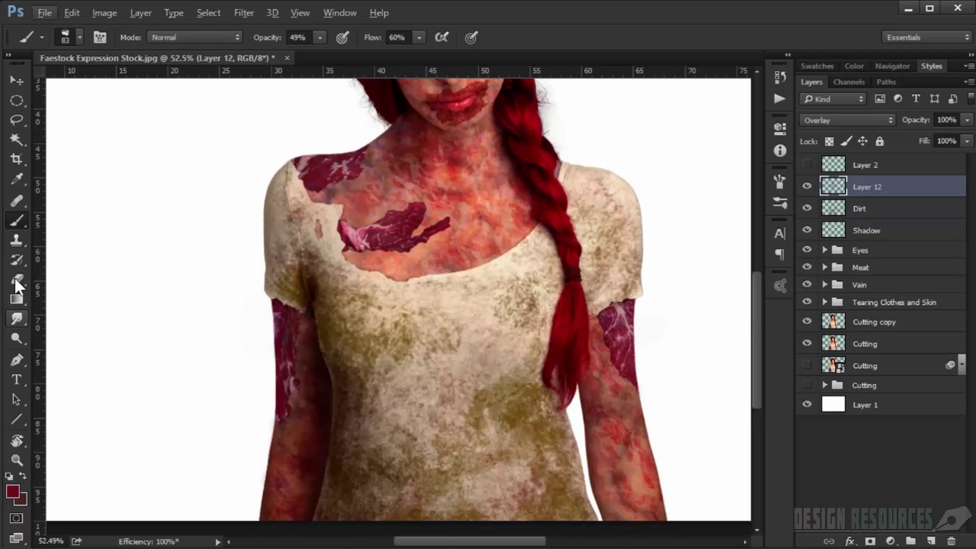
{"action": "left_click", "coordinate": [14, 279]}
{"action": "scroll", "coordinate": [421, 244], "scroll_direction": "up", "scroll_amount": 3}
{"action": "right_click", "coordinate": [421, 244]}
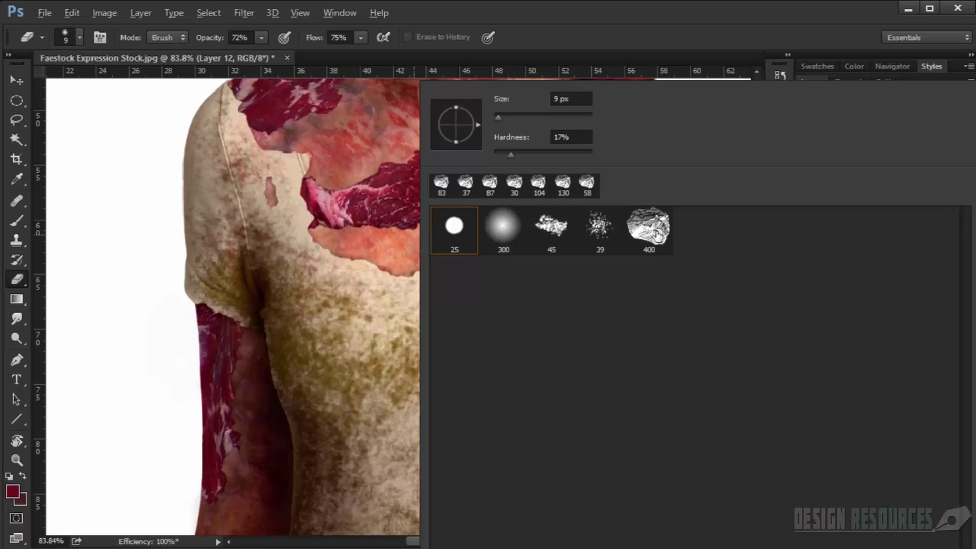
{"action": "left_click", "coordinate": [656, 234]}
{"action": "left_click", "coordinate": [688, 38]}
{"action": "left_click", "coordinate": [781, 184]}
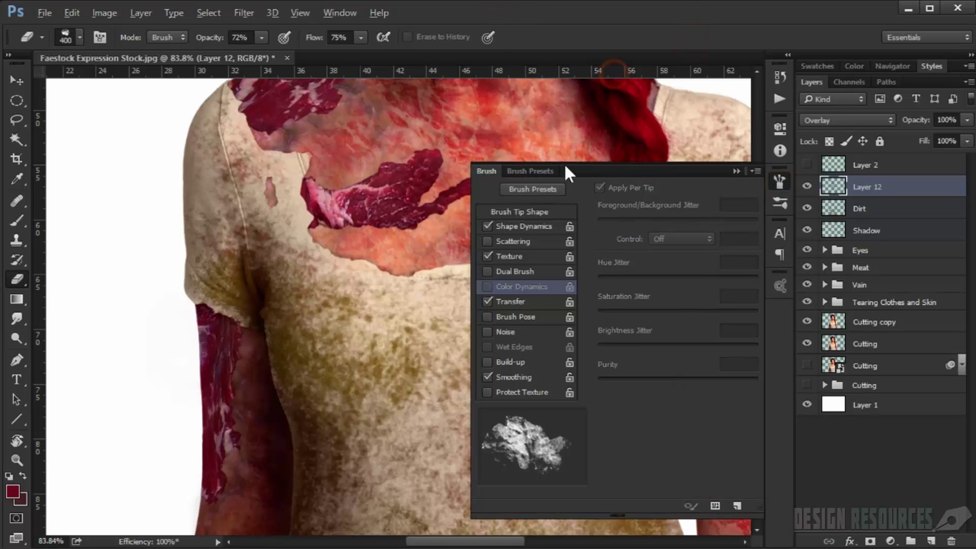
{"action": "left_click", "coordinate": [736, 171]}
- Erase patches of red texture on the neck and upper chest, adjusting the eraser to about 128 px, 90% opacity and 99% flow
{"action": "left_click_drag", "start_coordinate": [612, 200], "coordinate": [540, 207]}
{"action": "left_click_drag", "start_coordinate": [540, 248], "coordinate": [526, 304]}
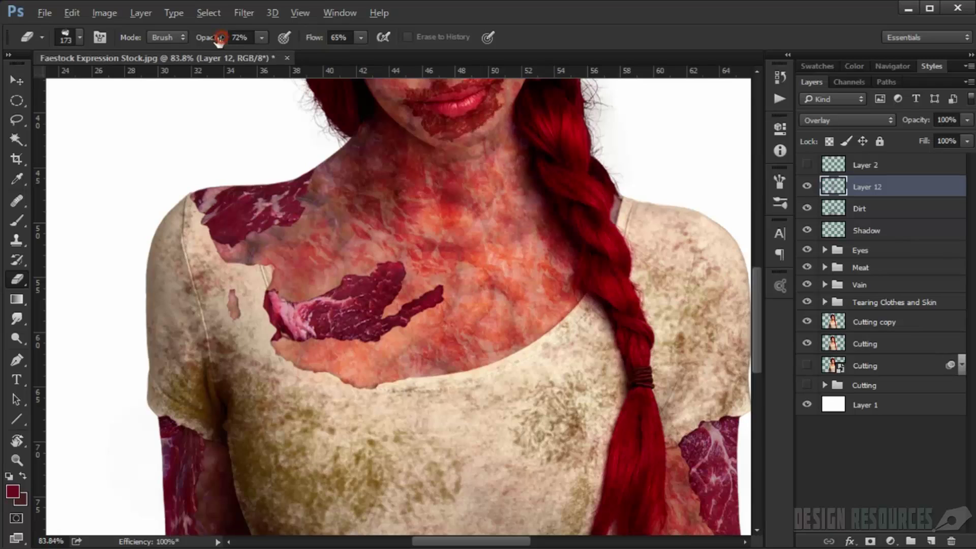
{"action": "key", "text": "Return"}
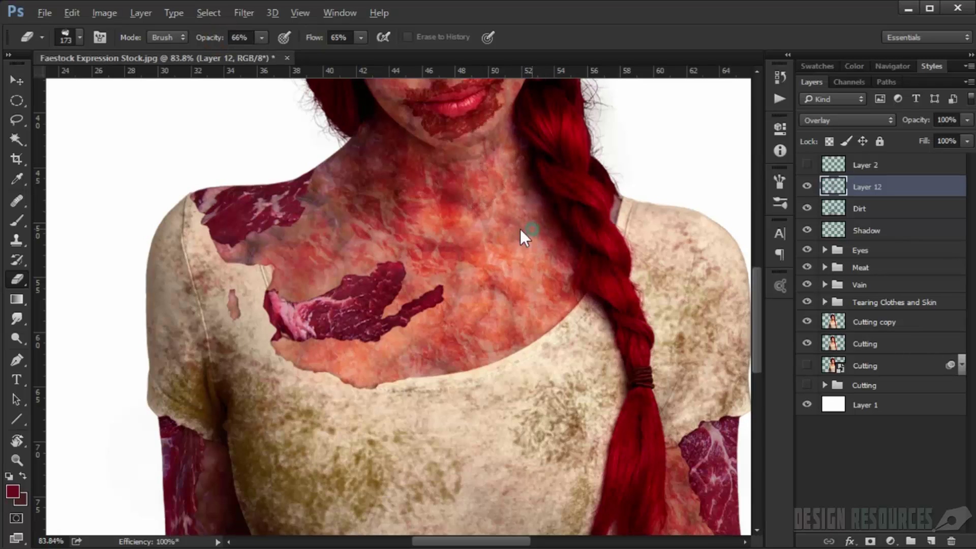
{"action": "mouse_move", "coordinate": [520, 229]}
{"action": "left_mouse_down"}
{"action": "mouse_move", "coordinate": [432, 233]}
{"action": "mouse_move", "coordinate": [439, 249]}
{"action": "left_mouse_up"}
{"action": "left_click_drag", "start_coordinate": [410, 199], "coordinate": [432, 207]}
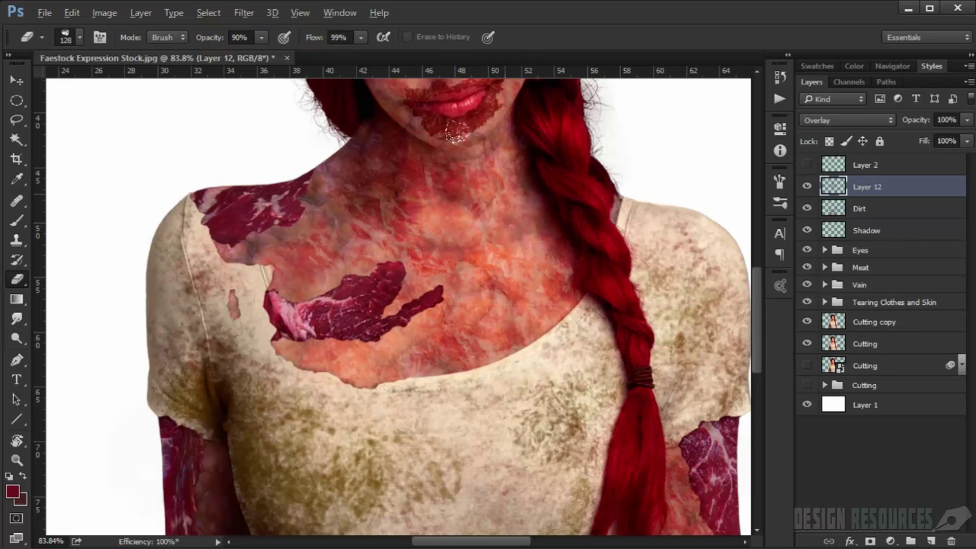
- Reduce the eraser to about 59 px and thin out the red texture over the neck, collarbones and chest beside the wound
{"action": "left_click_drag", "start_coordinate": [432, 175], "coordinate": [424, 175]}
{"action": "mouse_move", "coordinate": [387, 203]}
{"action": "left_mouse_down"}
{"action": "mouse_move", "coordinate": [376, 203]}
{"action": "mouse_move", "coordinate": [382, 234]}
{"action": "mouse_move", "coordinate": [299, 252]}
{"action": "mouse_move", "coordinate": [400, 222]}
{"action": "left_mouse_up"}
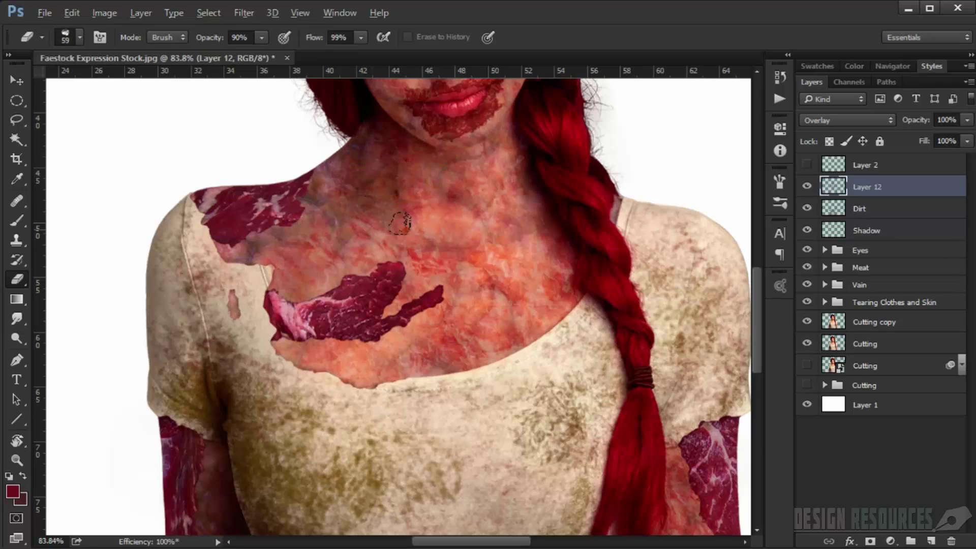
{"action": "mouse_move", "coordinate": [422, 255]}
{"action": "left_mouse_down"}
{"action": "mouse_move", "coordinate": [468, 240]}
{"action": "mouse_move", "coordinate": [523, 204]}
{"action": "mouse_move", "coordinate": [498, 180]}
{"action": "mouse_move", "coordinate": [529, 143]}
{"action": "mouse_move", "coordinate": [555, 196]}
{"action": "left_mouse_up"}
{"action": "mouse_move", "coordinate": [488, 315]}
{"action": "left_mouse_down"}
{"action": "mouse_move", "coordinate": [382, 363]}
{"action": "mouse_move", "coordinate": [294, 342]}
{"action": "mouse_move", "coordinate": [373, 328]}
{"action": "mouse_move", "coordinate": [457, 259]}
{"action": "mouse_move", "coordinate": [413, 280]}
{"action": "left_mouse_up"}
- Erase some of the red texture from the cheeks and forehead with the 59 px eraser
{"action": "scroll", "coordinate": [447, 235], "scroll_direction": "up", "scroll_amount": 5}
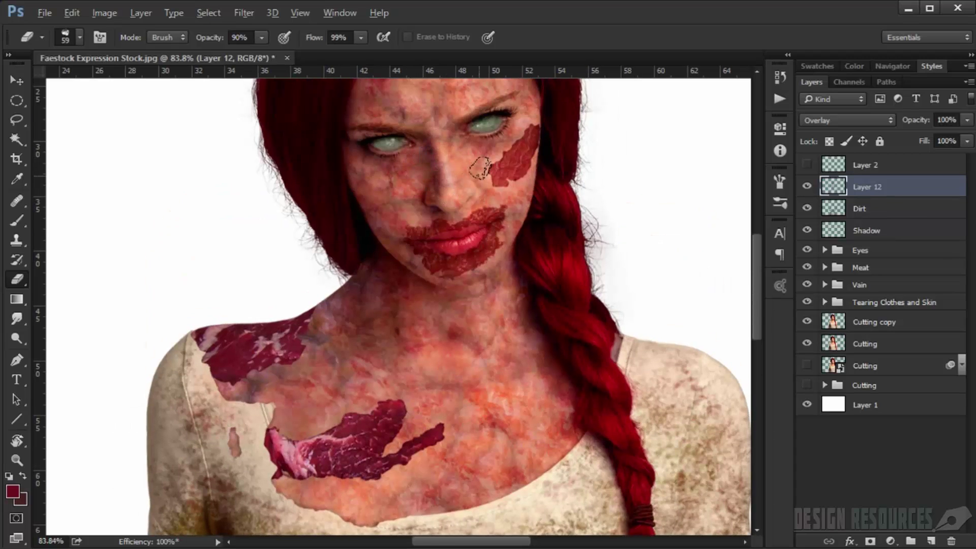
{"action": "left_click_drag", "start_coordinate": [503, 203], "coordinate": [471, 314]}
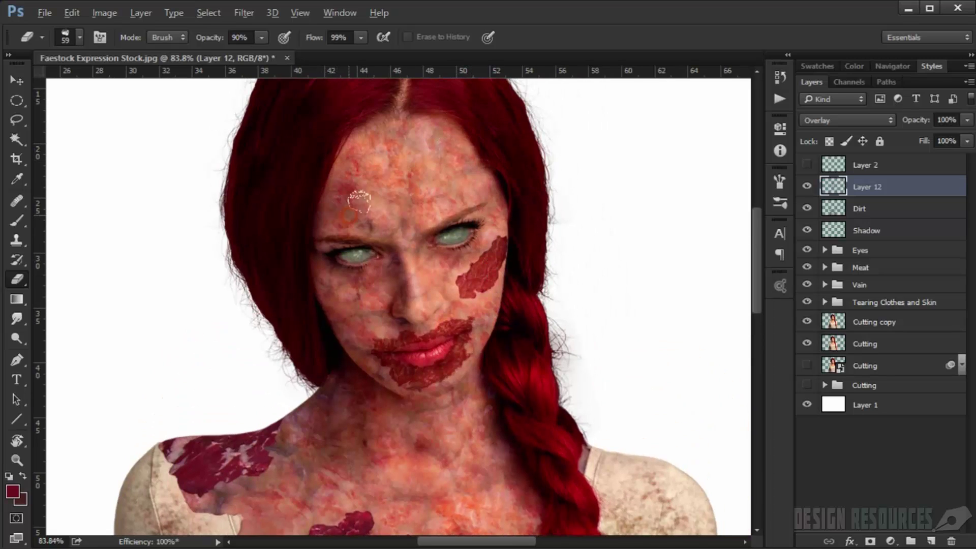
{"action": "mouse_move", "coordinate": [359, 202]}
{"action": "left_mouse_down"}
{"action": "mouse_move", "coordinate": [404, 208]}
{"action": "mouse_move", "coordinate": [382, 206]}
{"action": "mouse_move", "coordinate": [382, 186]}
{"action": "mouse_move", "coordinate": [333, 215]}
{"action": "left_mouse_up"}
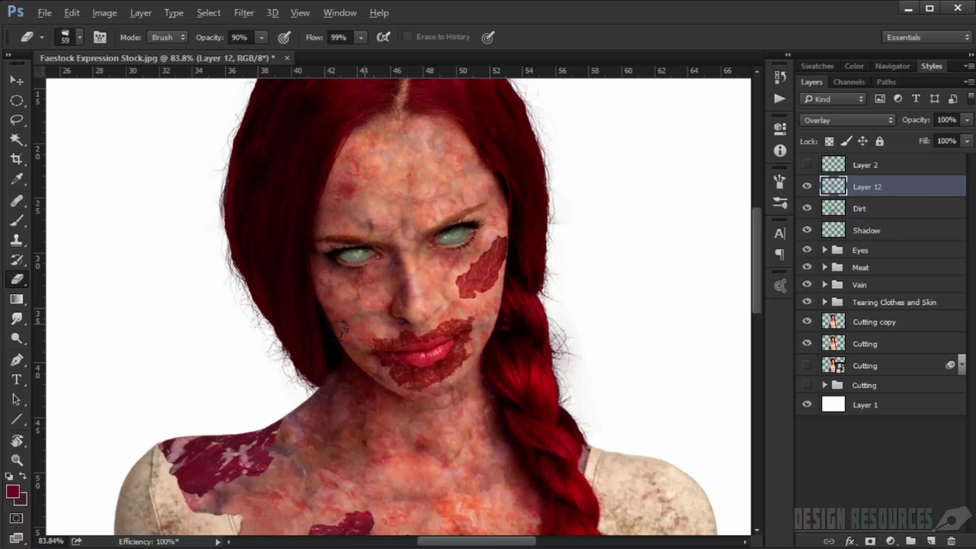
- Erase some of the red texture from both arms with the eraser at about 85 px
{"action": "mouse_move", "coordinate": [335, 256]}
{"action": "left_mouse_down"}
{"action": "mouse_move", "coordinate": [333, 192]}
{"action": "mouse_move", "coordinate": [303, 114]}
{"action": "left_mouse_up"}
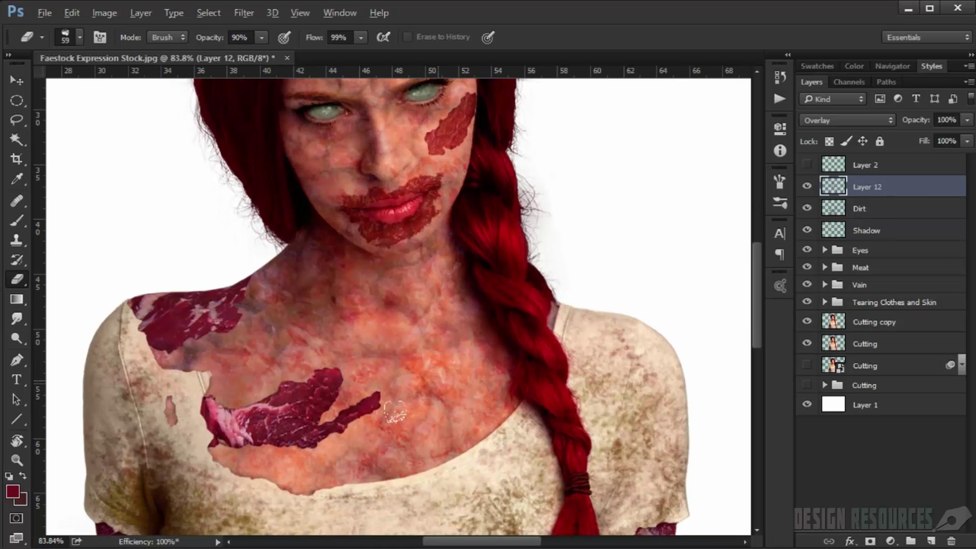
{"action": "scroll", "coordinate": [425, 407], "scroll_direction": "down", "scroll_amount": 4}
{"action": "left_click_drag", "start_coordinate": [432, 379], "coordinate": [526, 97]}
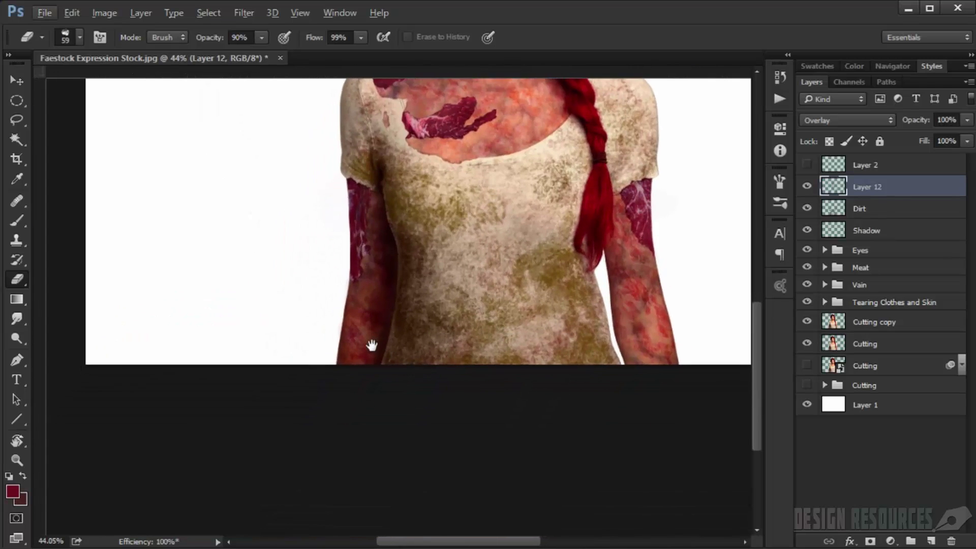
{"action": "scroll", "coordinate": [370, 335], "scroll_direction": "up", "scroll_amount": 3}
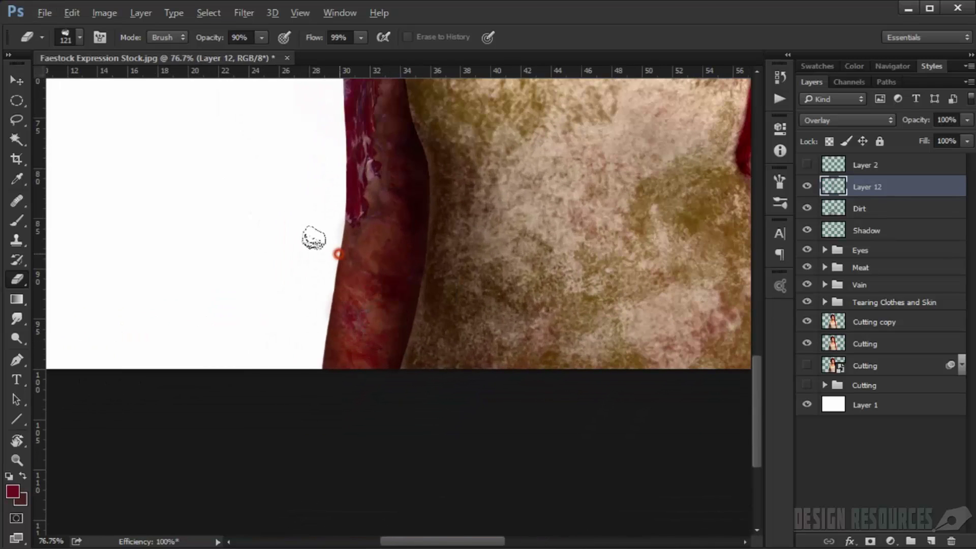
{"action": "left_click_drag", "start_coordinate": [374, 303], "coordinate": [365, 309]}
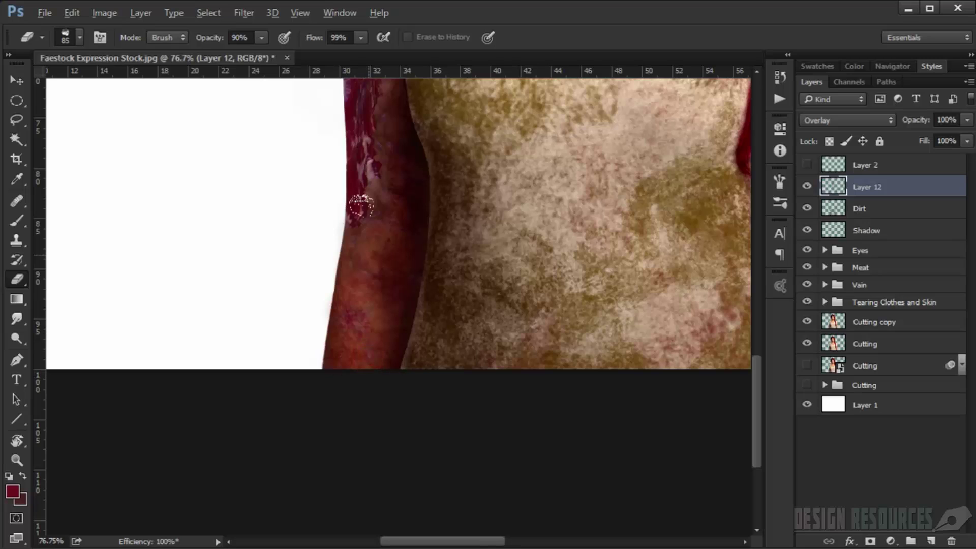
{"action": "left_click_drag", "start_coordinate": [425, 206], "coordinate": [409, 302]}
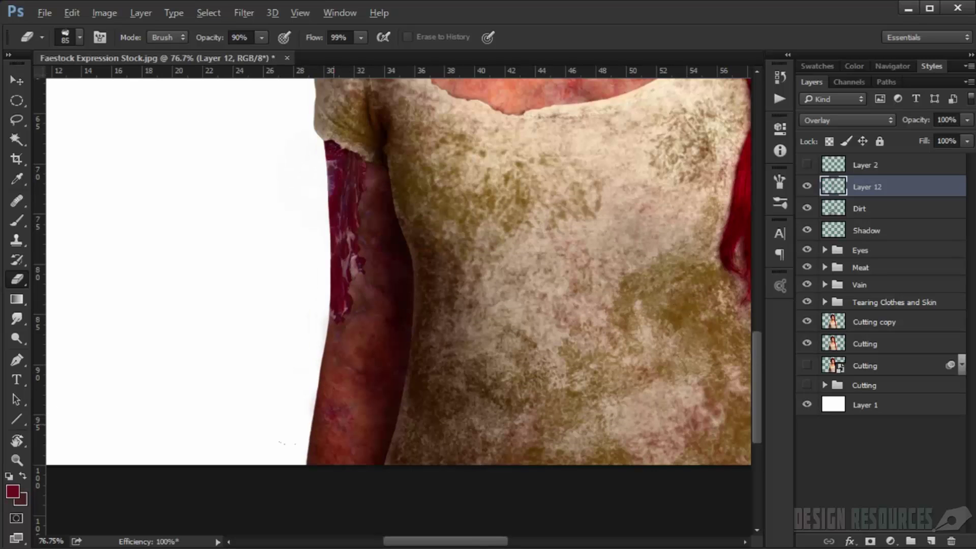
{"action": "left_click_drag", "start_coordinate": [581, 388], "coordinate": [255, 320]}
{"action": "mouse_move", "coordinate": [496, 338]}
{"action": "left_mouse_down"}
{"action": "mouse_move", "coordinate": [533, 357]}
{"action": "mouse_move", "coordinate": [462, 263]}
{"action": "mouse_move", "coordinate": [480, 238]}
{"action": "mouse_move", "coordinate": [554, 251]}
{"action": "mouse_move", "coordinate": [581, 290]}
{"action": "mouse_move", "coordinate": [567, 327]}
{"action": "mouse_move", "coordinate": [578, 373]}
{"action": "mouse_move", "coordinate": [565, 277]}
{"action": "mouse_move", "coordinate": [510, 227]}
{"action": "mouse_move", "coordinate": [505, 164]}
{"action": "mouse_move", "coordinate": [479, 131]}
{"action": "mouse_move", "coordinate": [459, 140]}
{"action": "left_mouse_up"}
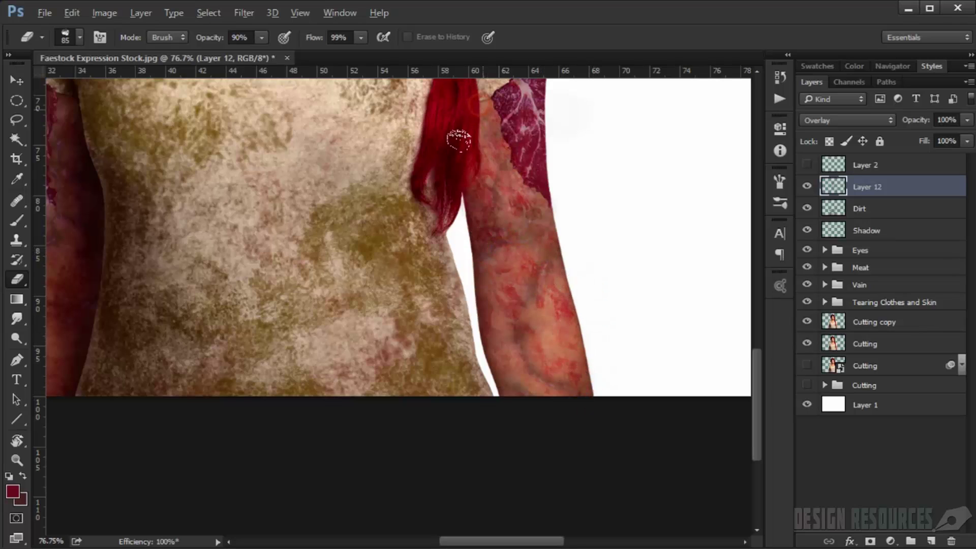
- Rename Layer 12 to Blood
{"action": "scroll", "coordinate": [545, 209], "scroll_direction": "down", "scroll_amount": 6}
{"action": "scroll", "coordinate": [547, 211], "scroll_direction": "down", "scroll_amount": 1}
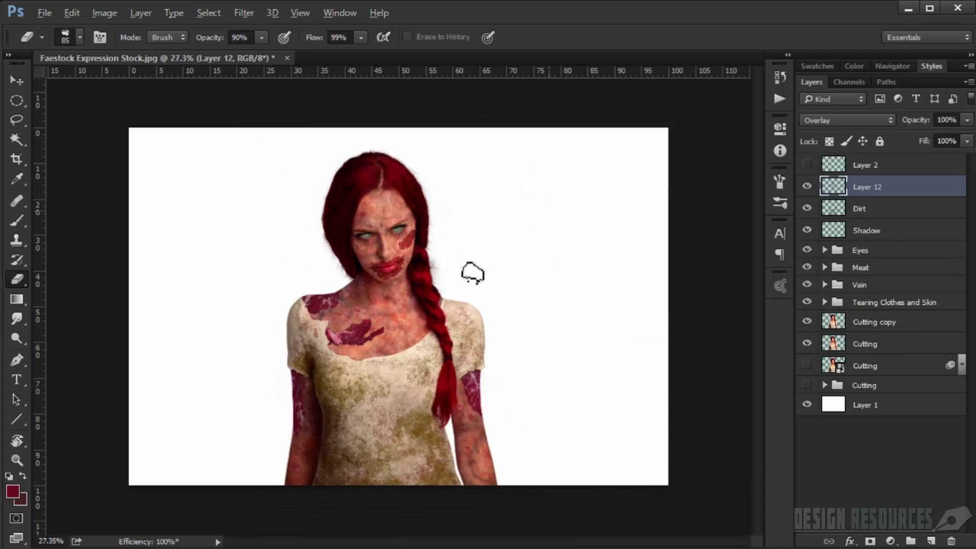
{"action": "scroll", "coordinate": [339, 291], "scroll_direction": "up", "scroll_amount": 5}
{"action": "left_click_drag", "start_coordinate": [396, 315], "coordinate": [337, 438]}
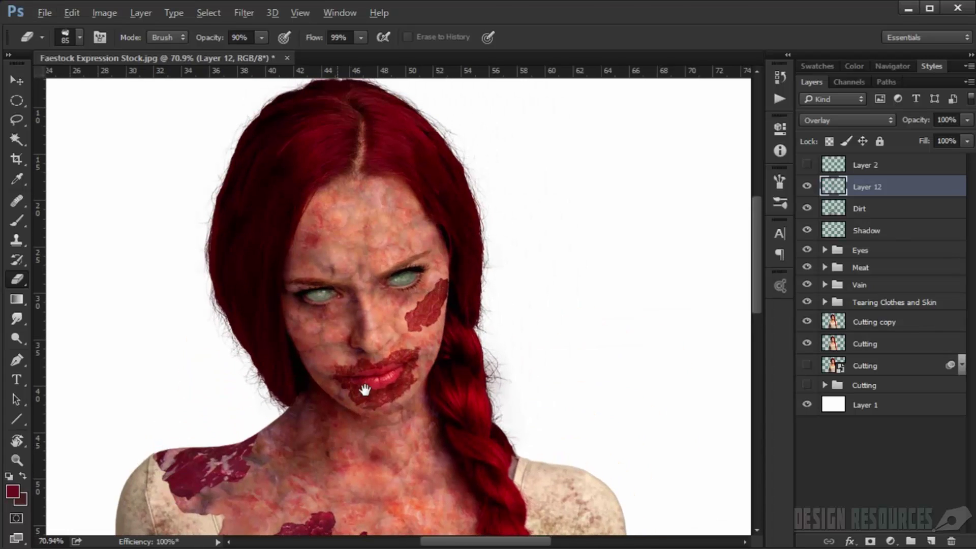
{"action": "left_click_drag", "start_coordinate": [359, 385], "coordinate": [318, 405]}
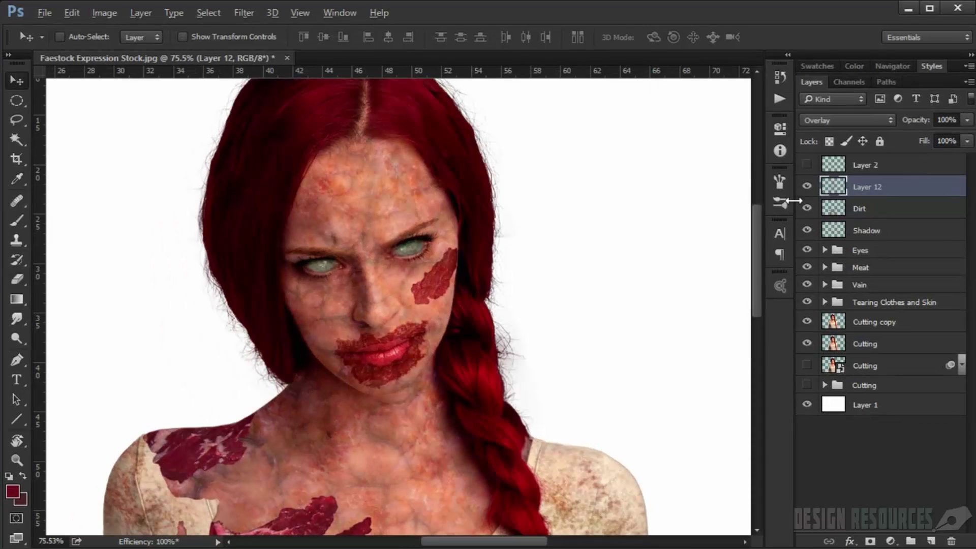
{"action": "double_click", "coordinate": [875, 188]}
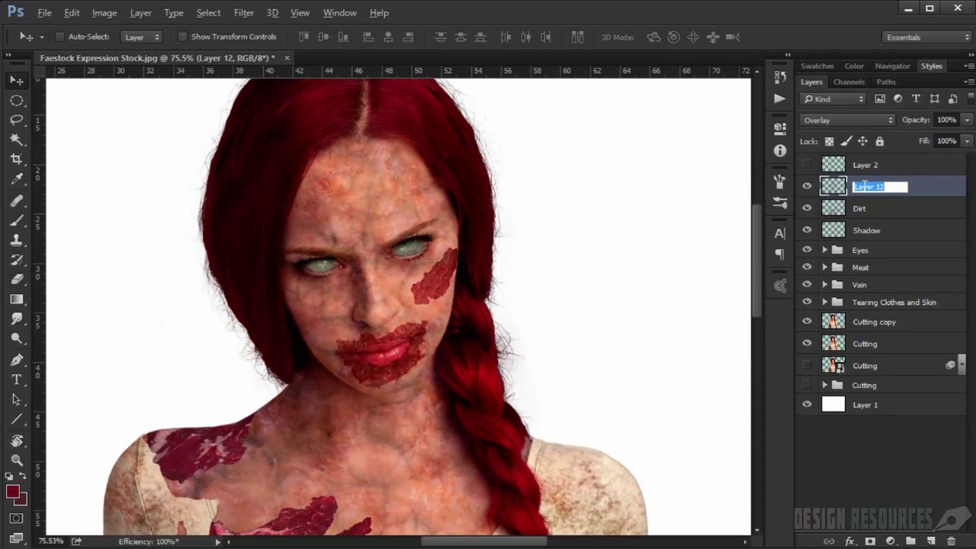
{"action": "type", "text": "Blood"}
{"action": "key", "text": "Return"}
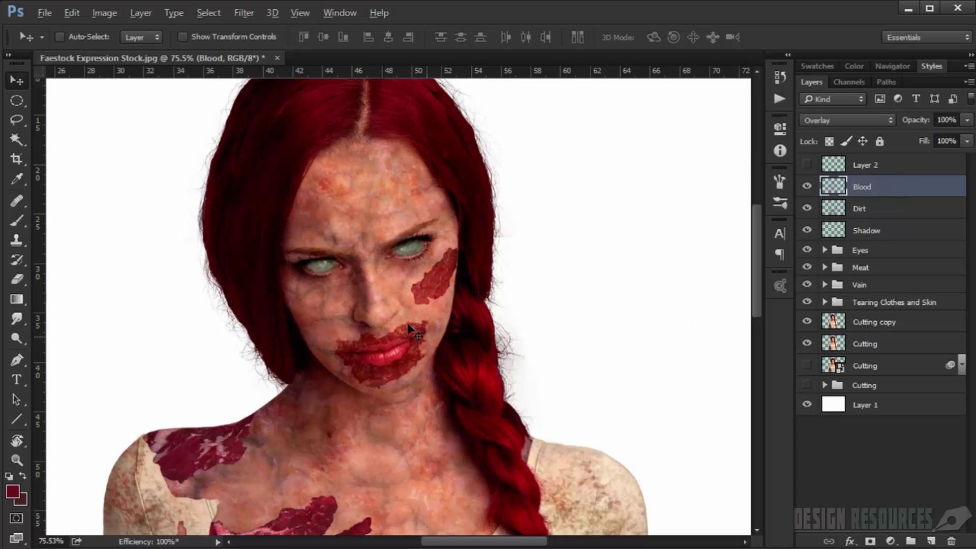
- Place background.jpg from the Zombie Tutorial folder into the document as a new layer
{"action": "scroll", "coordinate": [411, 329], "scroll_direction": "down", "scroll_amount": 5}
{"action": "left_click_drag", "start_coordinate": [442, 391], "coordinate": [401, 254]}
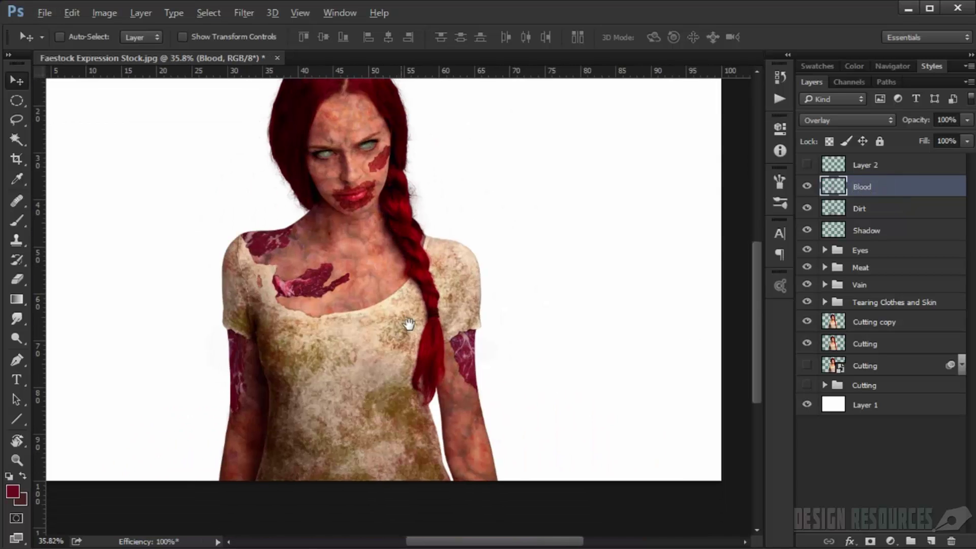
{"action": "left_click_drag", "start_coordinate": [409, 324], "coordinate": [417, 371]}
{"action": "mouse_move", "coordinate": [348, 298]}
{"action": "left_mouse_down"}
{"action": "mouse_move", "coordinate": [362, 344]}
{"action": "mouse_move", "coordinate": [373, 312]}
{"action": "left_mouse_up"}
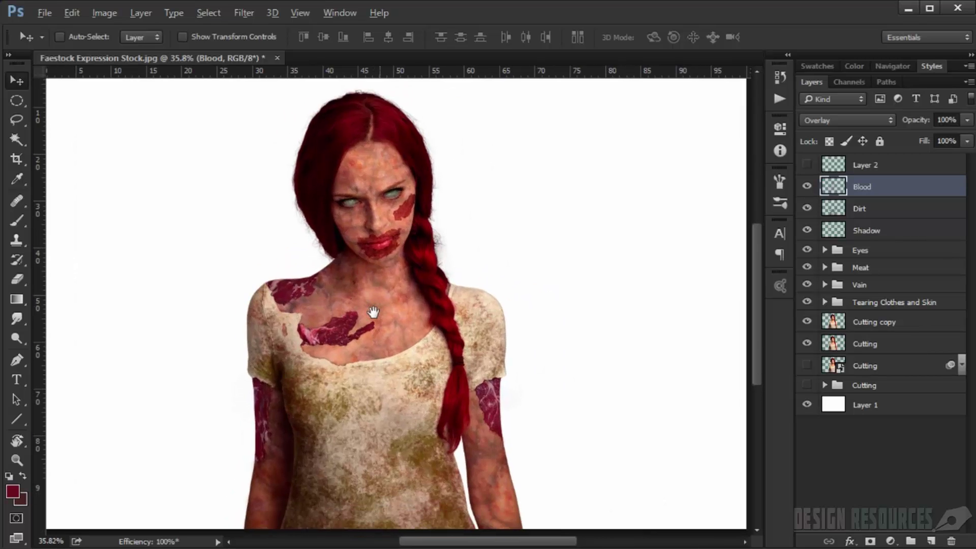
{"action": "scroll", "coordinate": [294, 401], "scroll_direction": "down", "scroll_amount": 1}
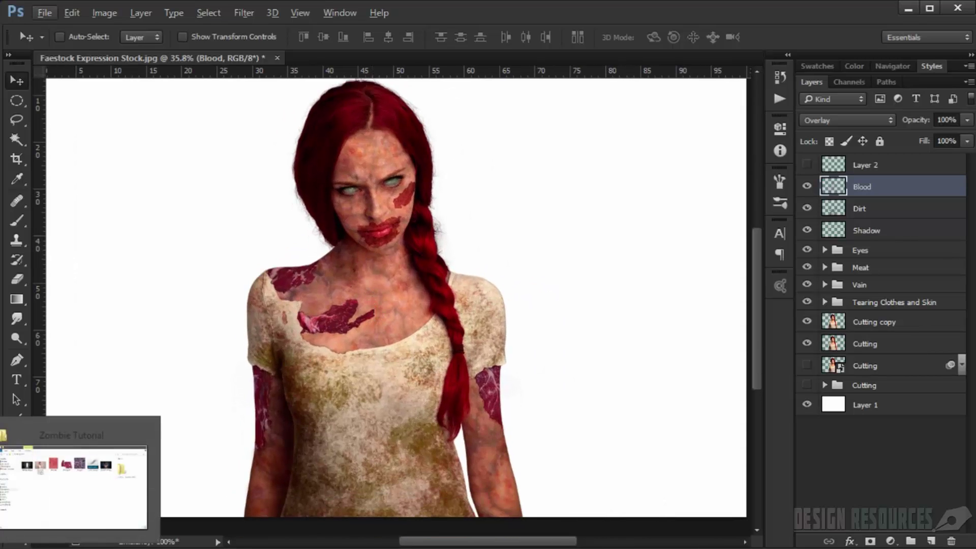
{"action": "left_click", "coordinate": [76, 467]}
{"action": "left_click", "coordinate": [256, 142]}
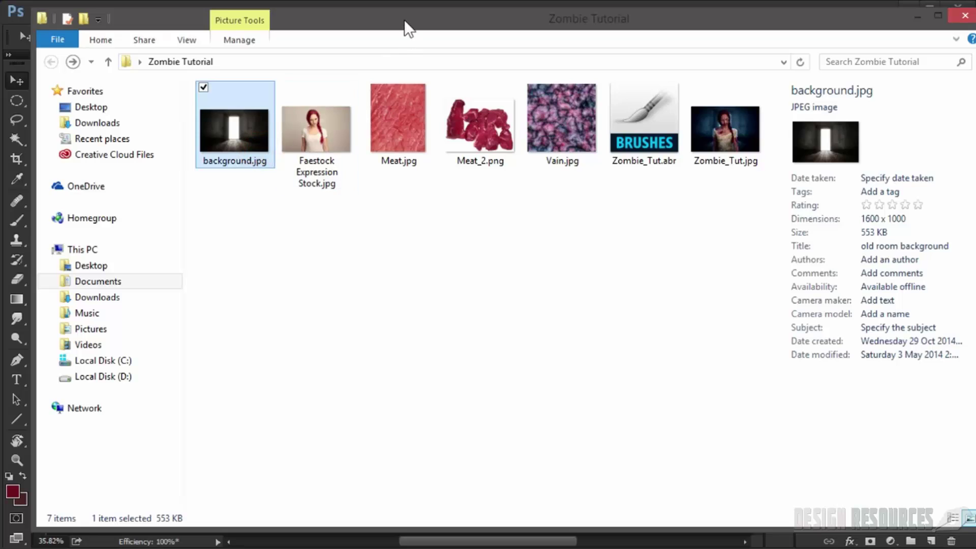
{"action": "left_click_drag", "start_coordinate": [405, 19], "coordinate": [789, 98]}
{"action": "left_click_drag", "start_coordinate": [569, 236], "coordinate": [229, 254]}
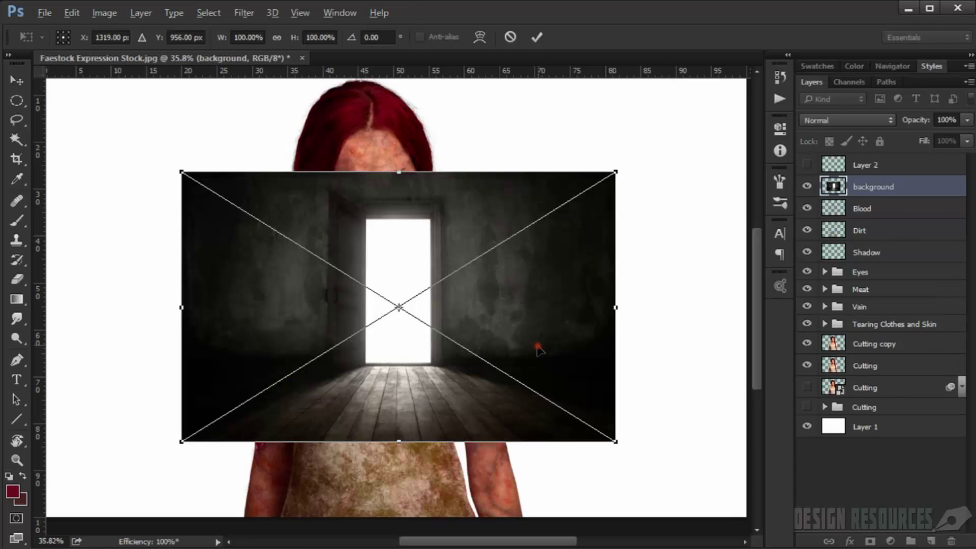
{"action": "left_click_drag", "start_coordinate": [539, 350], "coordinate": [481, 323]}
{"action": "key", "text": "Return"}
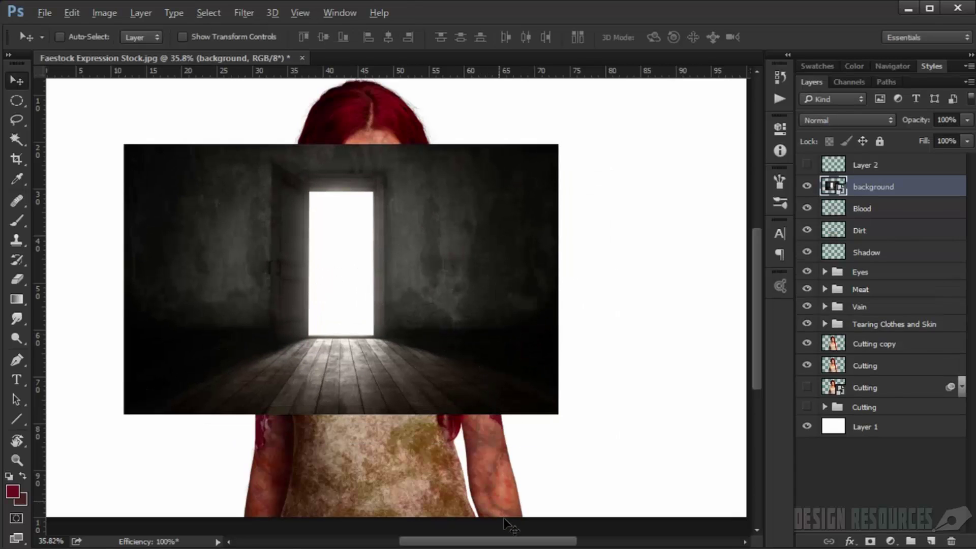
- Put the folder window away and move the background layer below the Cutting group, just above Layer 1
{"action": "left_click", "coordinate": [542, 504]}
{"action": "left_click", "coordinate": [568, 548]}
{"action": "left_click_drag", "start_coordinate": [786, 93], "coordinate": [450, 35]}
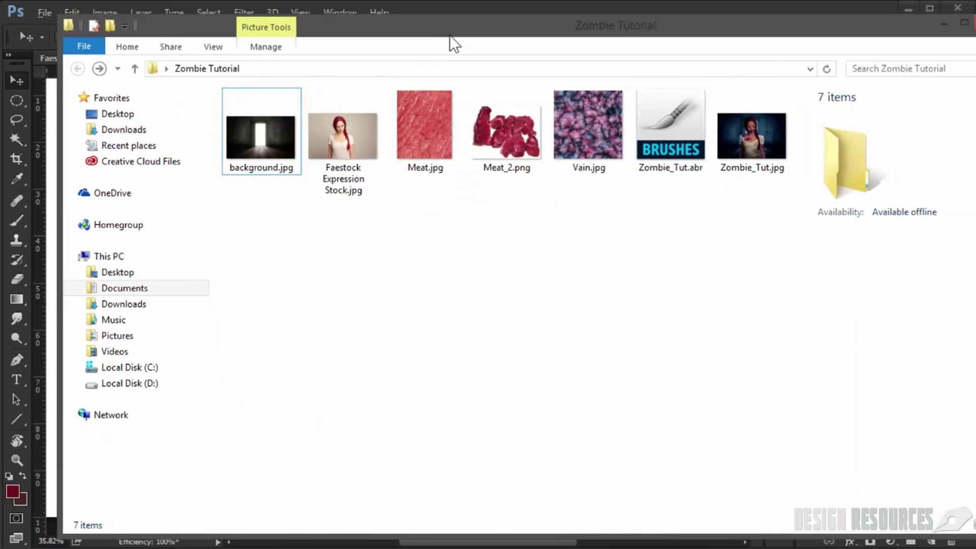
{"action": "left_click", "coordinate": [943, 24]}
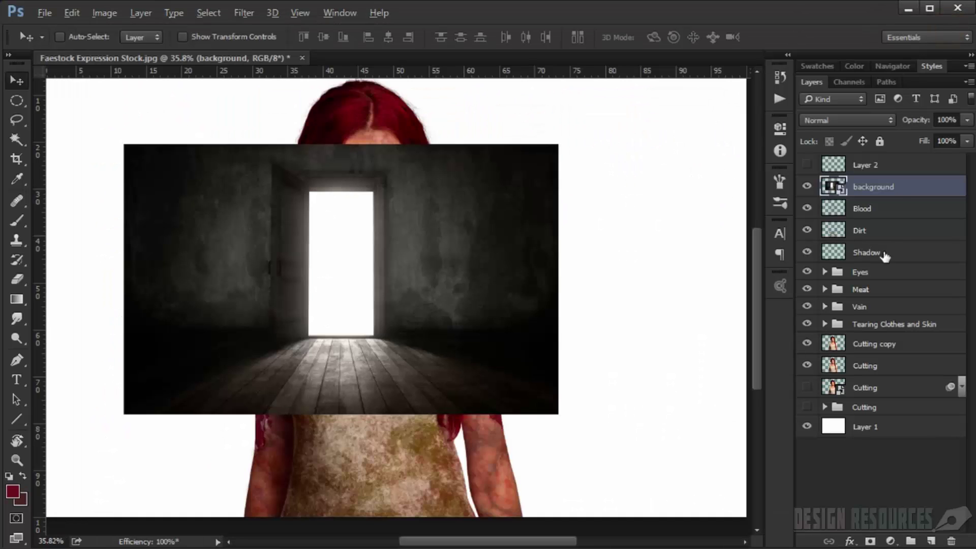
{"action": "left_click_drag", "start_coordinate": [887, 189], "coordinate": [895, 413]}
{"action": "scroll", "coordinate": [407, 362], "scroll_direction": "down", "scroll_amount": 2}
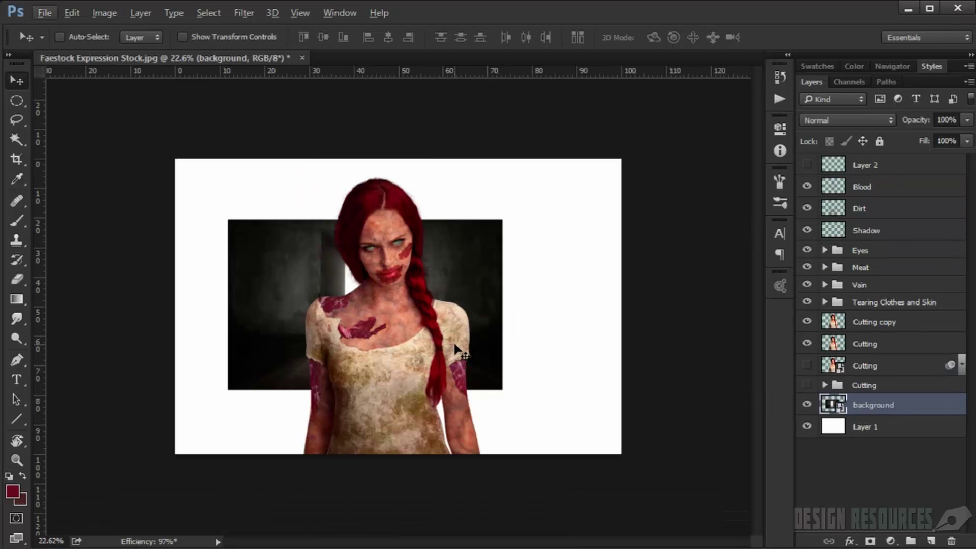
- Scale the background image to 176% so it covers the whole canvas behind the woman
{"action": "key", "text": "ctrl+t"}
{"action": "left_click_drag", "start_coordinate": [485, 370], "coordinate": [648, 478]}
{"action": "key", "text": "Return"}
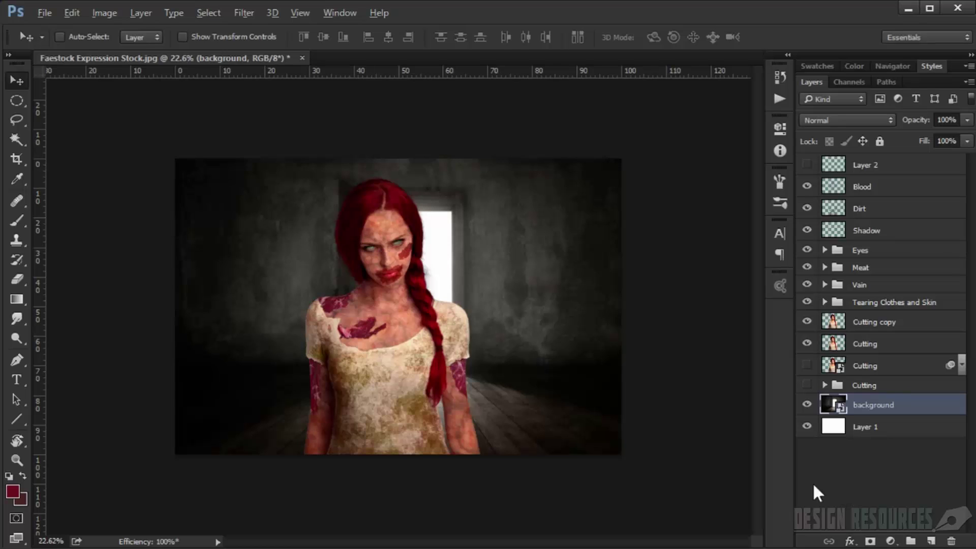
- Align the background layer to the horizontal and vertical centre of the canvas
{"action": "key", "text": "ctrl+a"}
{"action": "left_click", "coordinate": [388, 37]}
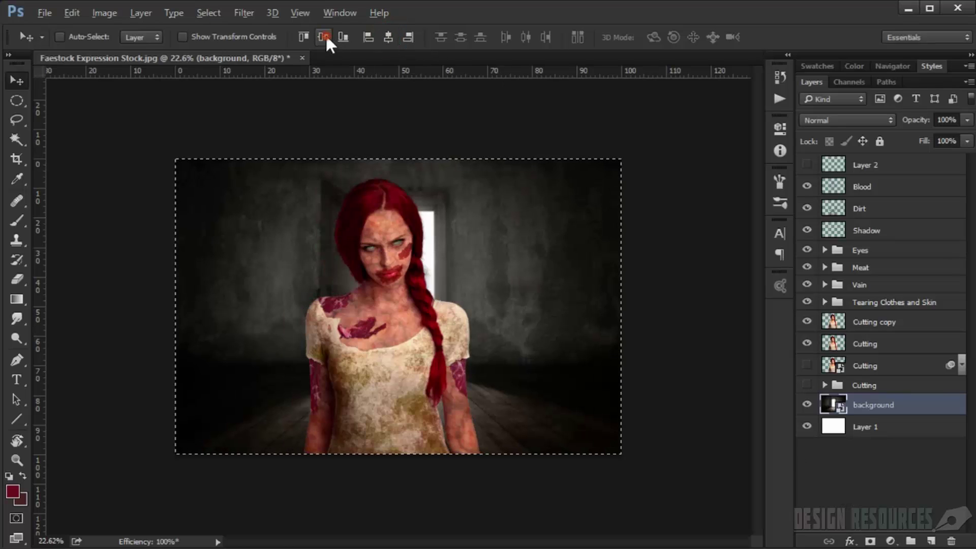
{"action": "key", "text": "ctrl+d"}
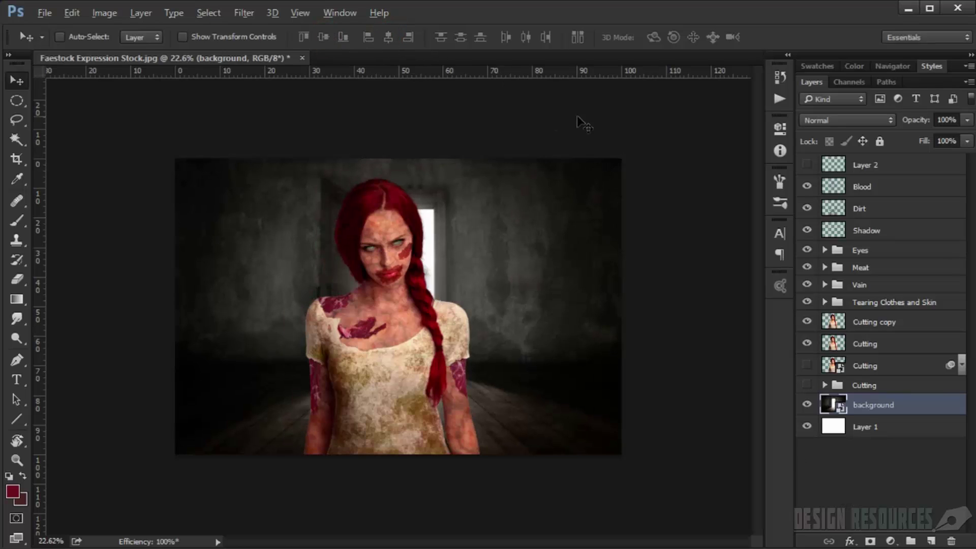
- Shift the background image 40 px to the left, to X 1251 px, so the doorway sits behind the woman
{"action": "key", "text": "ctrl+t"}
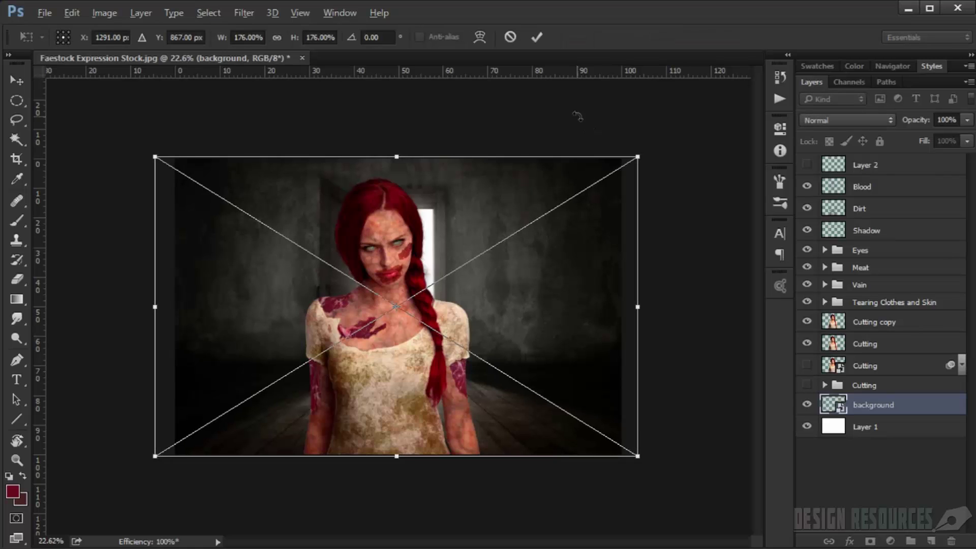
{"action": "key", "text": "Left"}
{"action": "key", "text": "Left"}
{"action": "key", "text": "Left"}
{"action": "key", "text": "Left"}
{"action": "key", "text": "Left"}
{"action": "key", "text": "Left"}
{"action": "key", "text": "Left"}
{"action": "key", "text": "Left"}
{"action": "key", "text": "Left"}
{"action": "key", "text": "Left"}
{"action": "key", "text": "Left"}
{"action": "key", "text": "Left"}
{"action": "key", "text": "Left"}
{"action": "key", "text": "Left"}
{"action": "key", "text": "Left"}
{"action": "key", "text": "Left"}
{"action": "key", "text": "Left"}
{"action": "key", "text": "Left"}
{"action": "key", "text": "Left"}
{"action": "key", "text": "Left"}
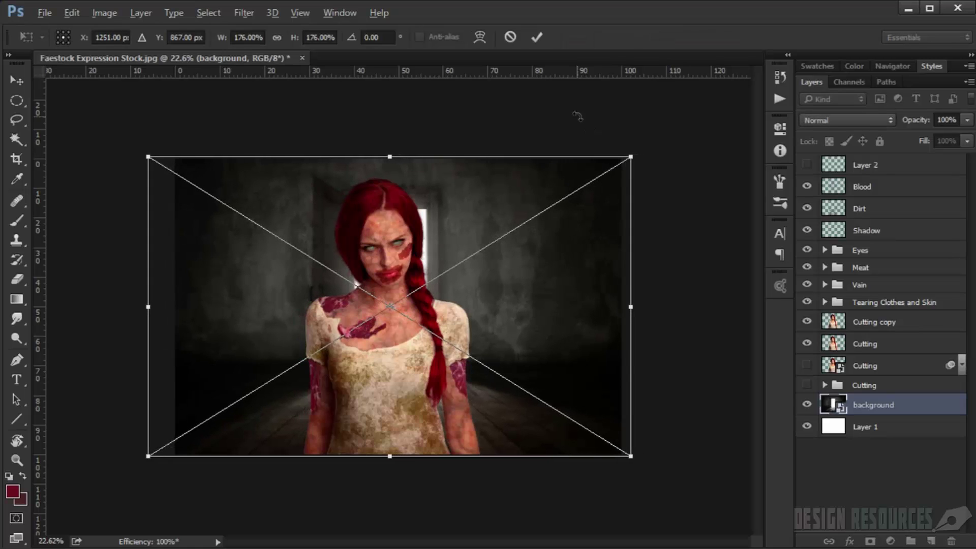
{"action": "key", "text": "Return"}
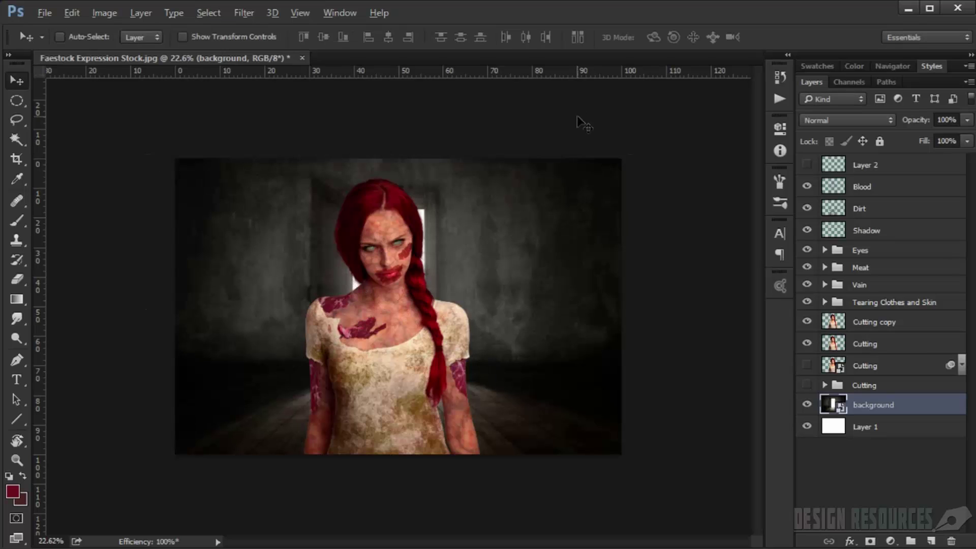
- Duplicate the background layer and rasterize the copy
{"action": "scroll", "coordinate": [386, 305], "scroll_direction": "down", "scroll_amount": 1}
{"action": "scroll", "coordinate": [384, 336], "scroll_direction": "up", "scroll_amount": 4}
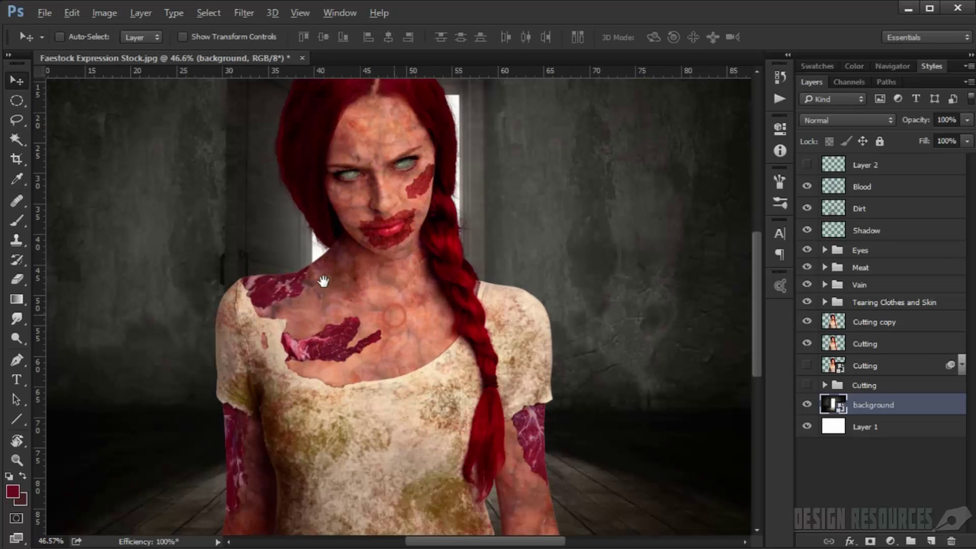
{"action": "scroll", "coordinate": [326, 278], "scroll_direction": "down", "scroll_amount": 3}
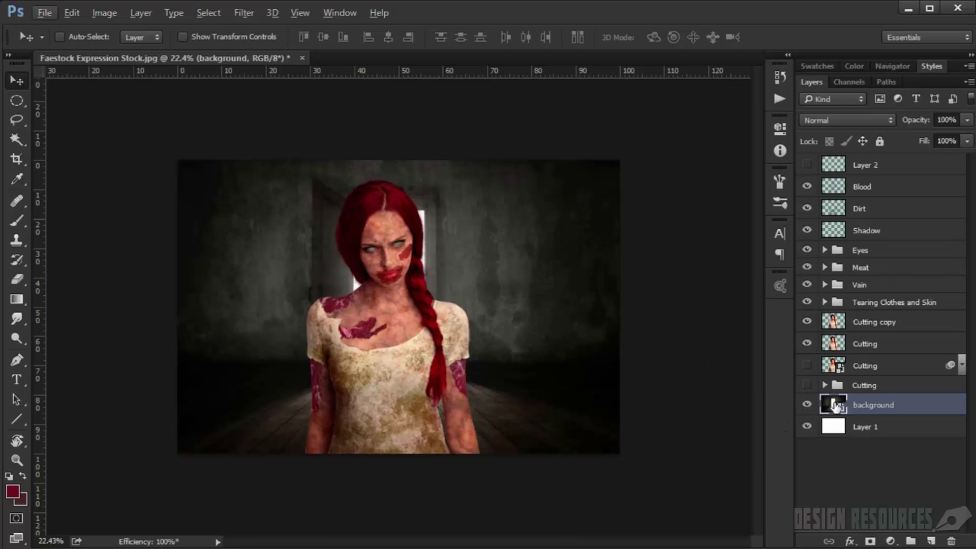
{"action": "key", "text": "ctrl+j"}
{"action": "right_click", "coordinate": [862, 405]}
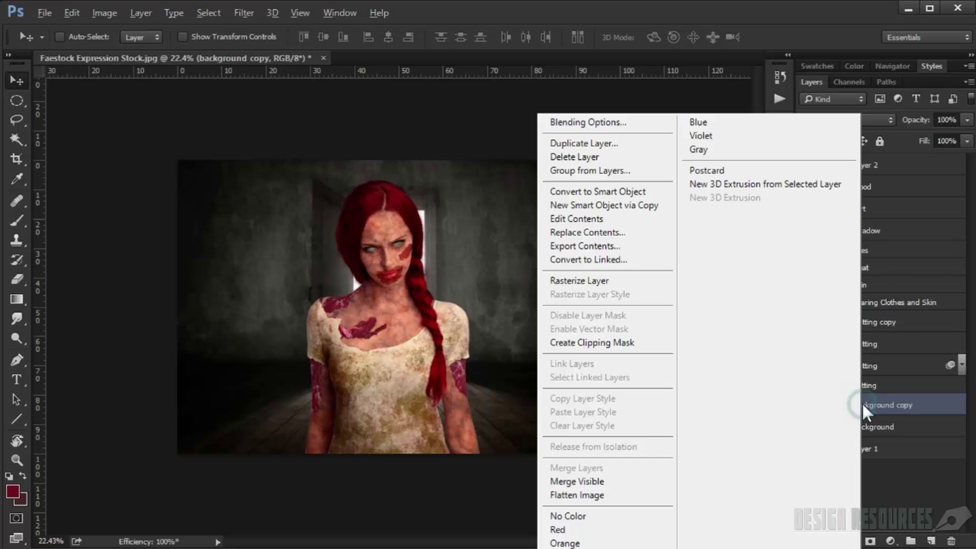
{"action": "left_click", "coordinate": [556, 282]}
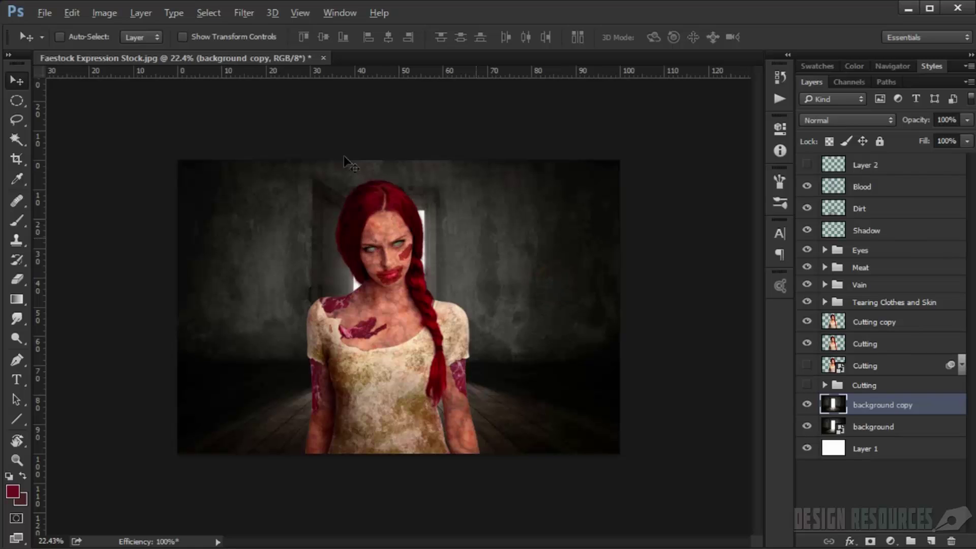
- Apply a Lens Blur with radius 46 to the background copy layer
{"action": "left_click", "coordinate": [243, 13]}
{"action": "mouse_move", "coordinate": [299, 163]}
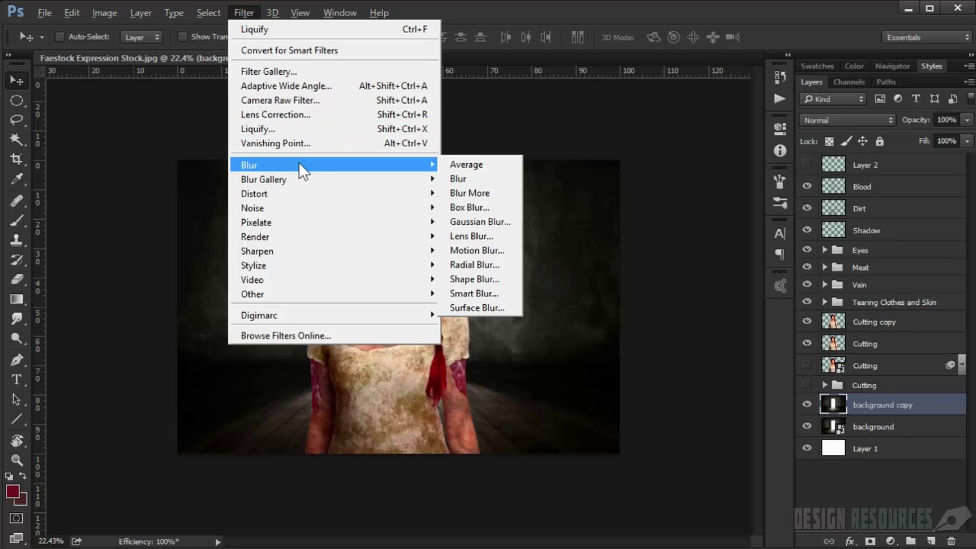
{"action": "left_click", "coordinate": [496, 235]}
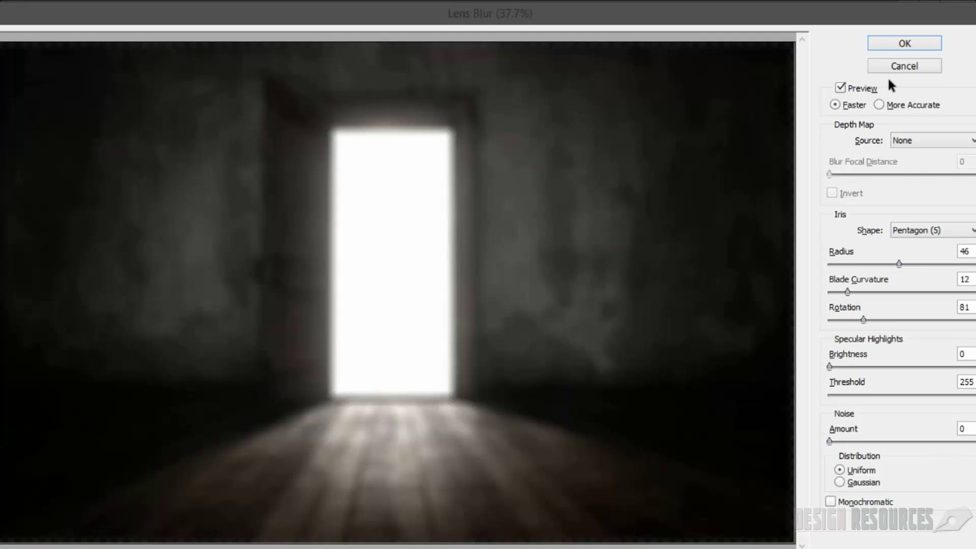
{"action": "left_click", "coordinate": [967, 251]}
{"action": "left_click", "coordinate": [923, 42]}
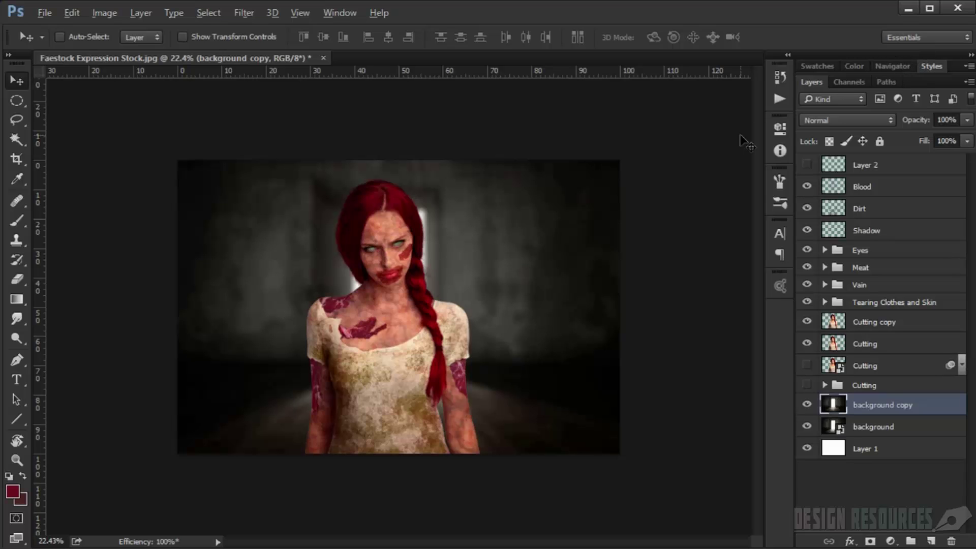
{"action": "scroll", "coordinate": [343, 279], "scroll_direction": "up", "scroll_amount": 5}
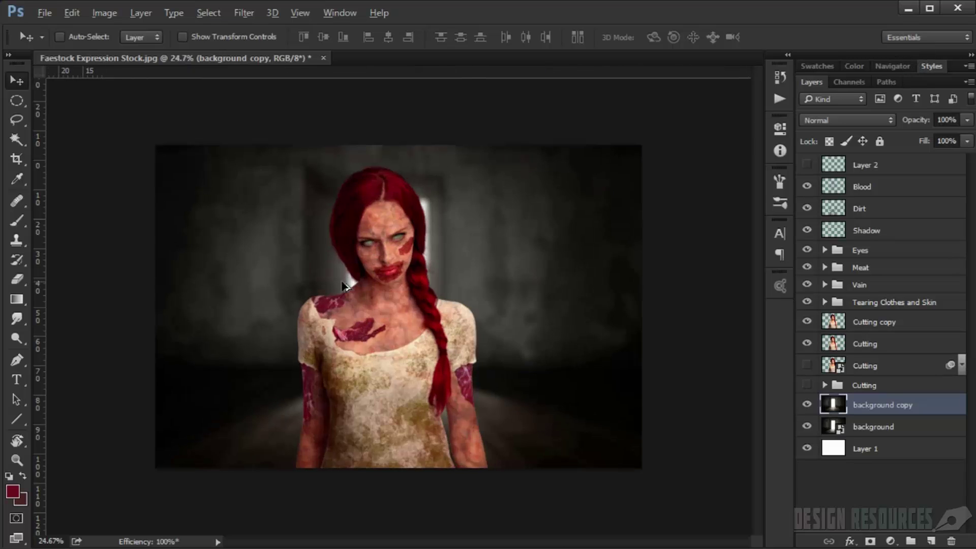
{"action": "left_click_drag", "start_coordinate": [343, 279], "coordinate": [342, 243]}
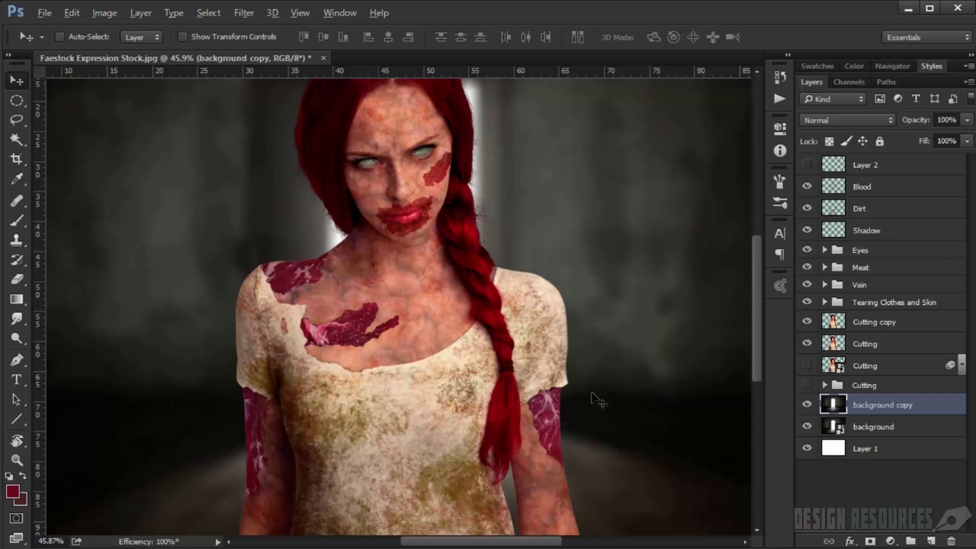
- Group all of the woman's layers, from Blood down to the bottom Cutting group
{"action": "scroll", "coordinate": [312, 330], "scroll_direction": "up", "scroll_amount": 4}
{"action": "left_click_drag", "start_coordinate": [331, 334], "coordinate": [322, 397]}
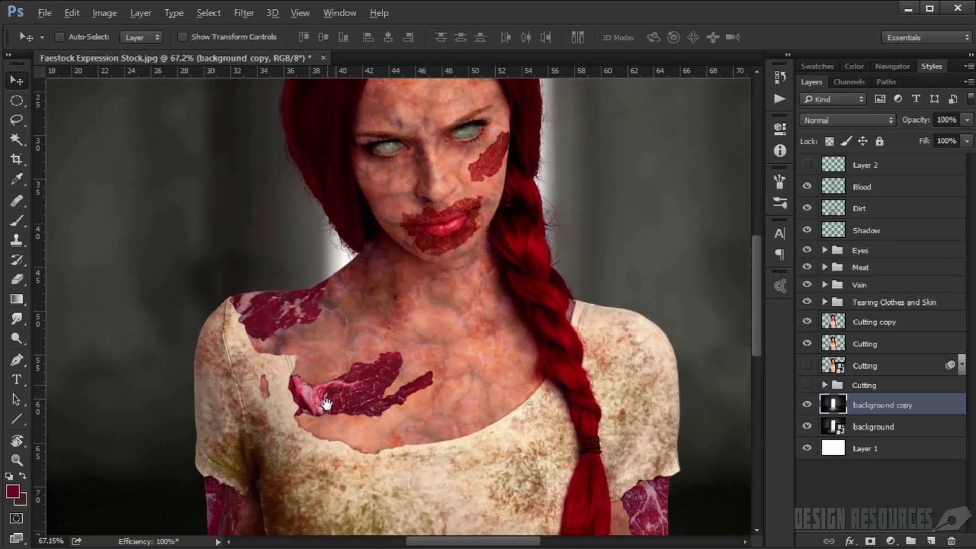
{"action": "left_click_drag", "start_coordinate": [327, 331], "coordinate": [333, 374]}
{"action": "scroll", "coordinate": [328, 358], "scroll_direction": "down", "scroll_amount": 7}
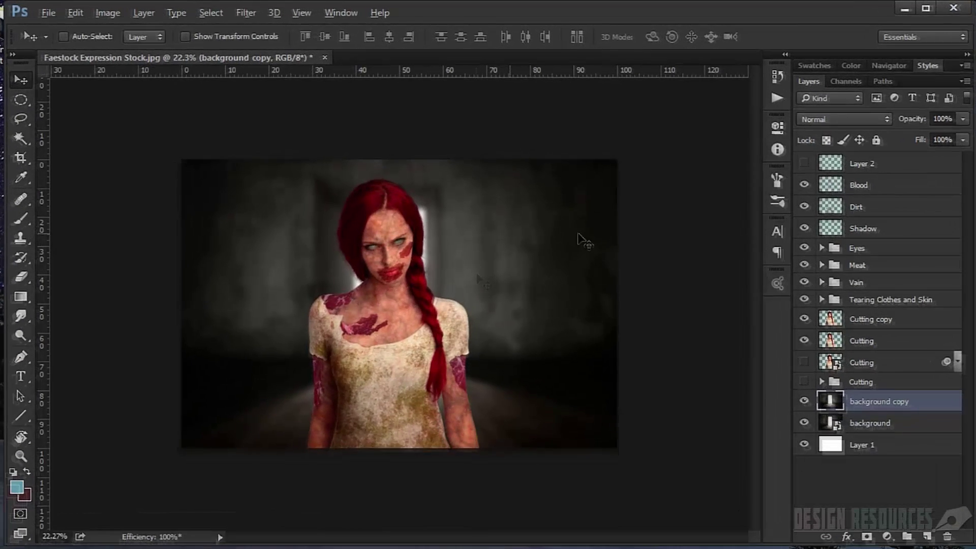
{"action": "left_click", "coordinate": [863, 328]}
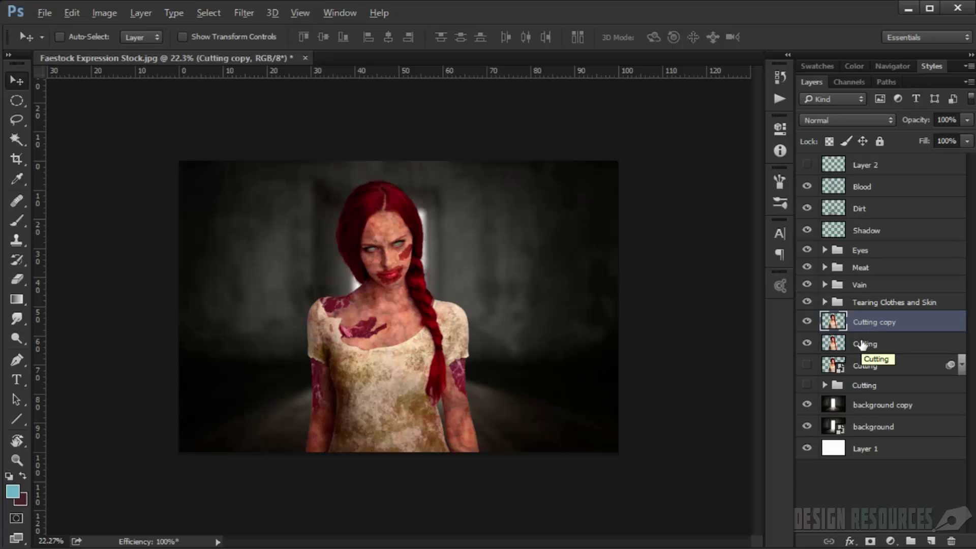
{"action": "left_click", "coordinate": [838, 208]}
{"action": "left_click", "coordinate": [852, 189]}
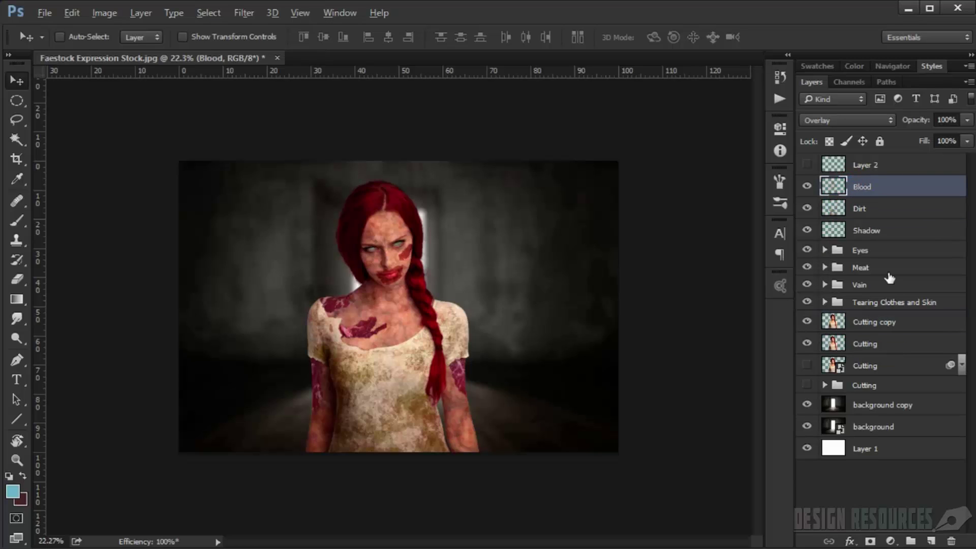
{"action": "left_click", "coordinate": [918, 381], "text": "shift"}
{"action": "key", "text": "ctrl+g"}
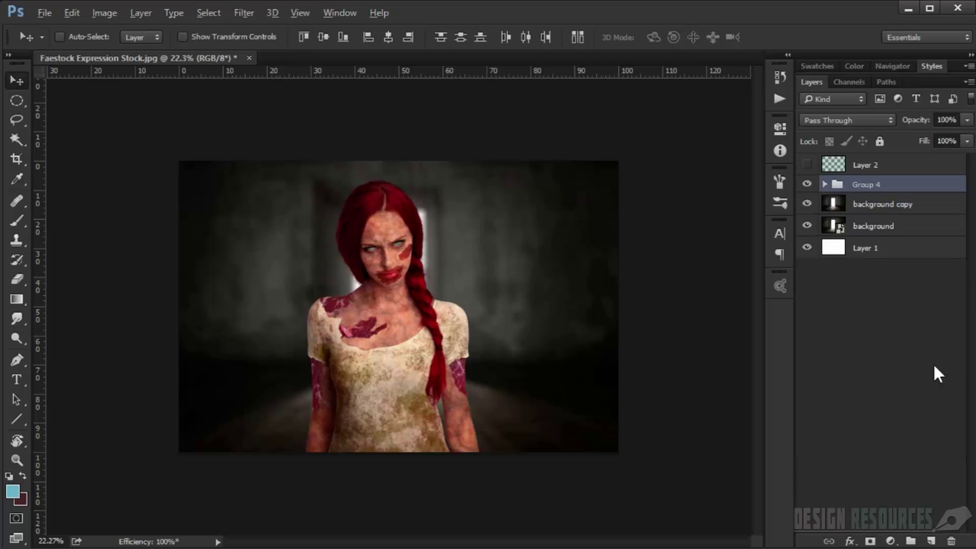
- Hide the background copy, background and Layer 1 layers, and stamp the visible woman onto a new layer
{"action": "left_click", "coordinate": [807, 203]}
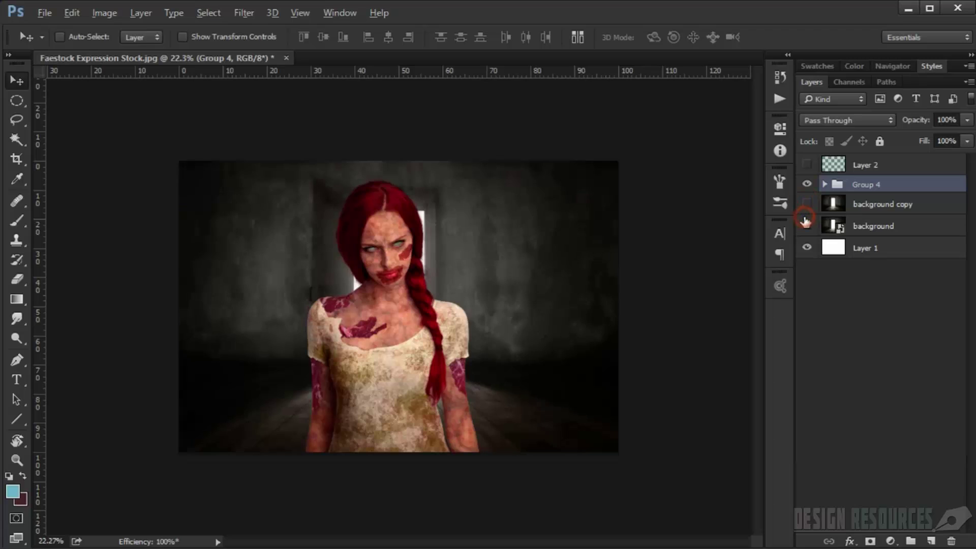
{"action": "left_click", "coordinate": [807, 226]}
{"action": "left_click", "coordinate": [809, 246]}
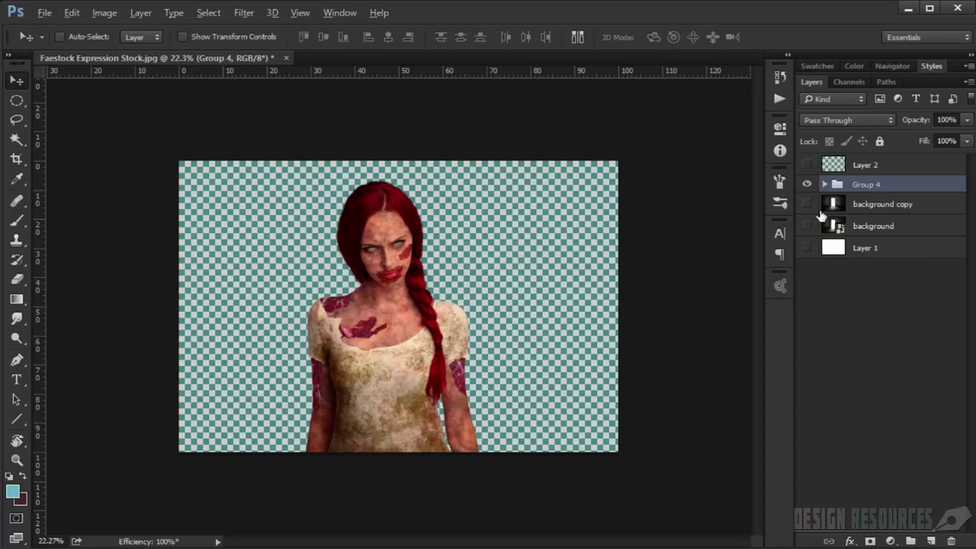
{"action": "key", "text": "ctrl+shift+alt+e"}
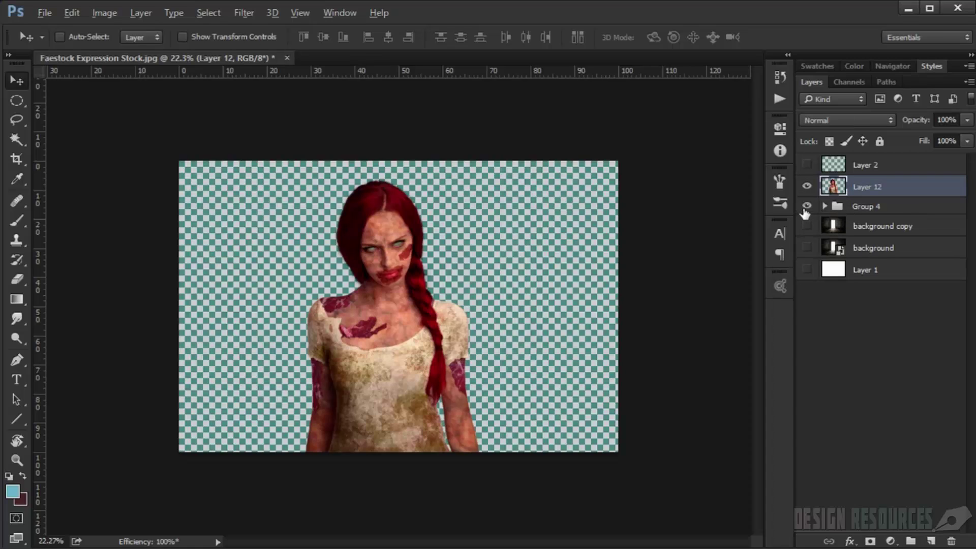
- Hide the woman's layer group, place it just above Layer 1, and rename it Zombie
{"action": "left_click", "coordinate": [805, 207]}
{"action": "left_click_drag", "start_coordinate": [860, 208], "coordinate": [864, 258]}
{"action": "double_click", "coordinate": [864, 250]}
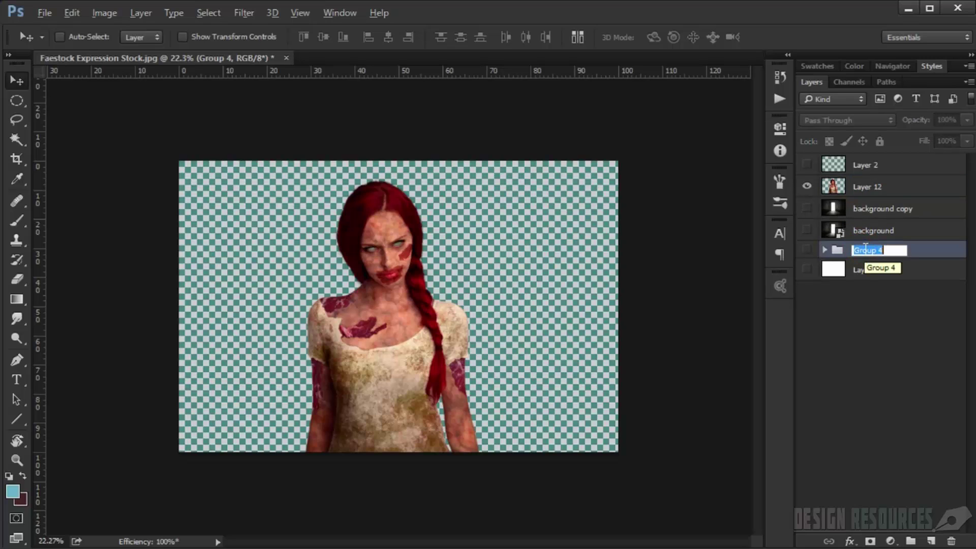
{"action": "type", "text": "z"}
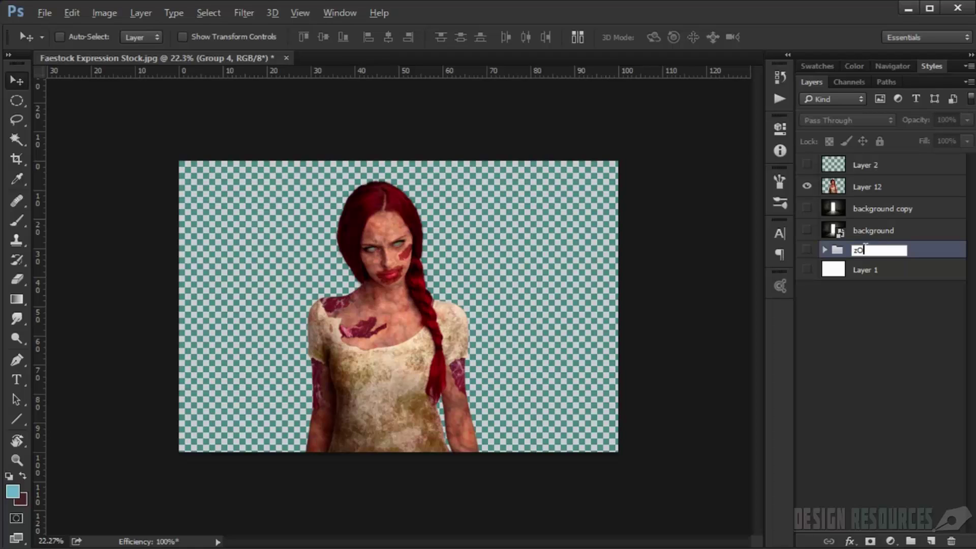
{"action": "type", "text": "OMBIE"}
{"action": "key", "text": "BackSpace"}
{"action": "key", "text": "BackSpace"}
{"action": "key", "text": "BackSpace"}
{"action": "key", "text": "BackSpace"}
{"action": "key", "text": "BackSpace"}
{"action": "key", "text": "BackSpace"}
{"action": "type", "text": "Zm"}
{"action": "key", "text": "Return"}
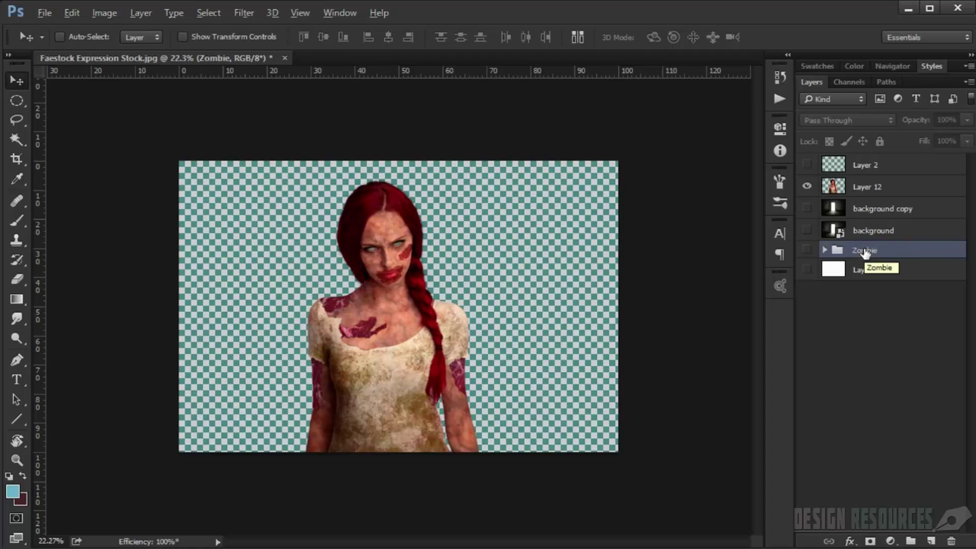
- Show the background copy and background layers again, and make the background copy active
{"action": "left_click", "coordinate": [806, 209]}
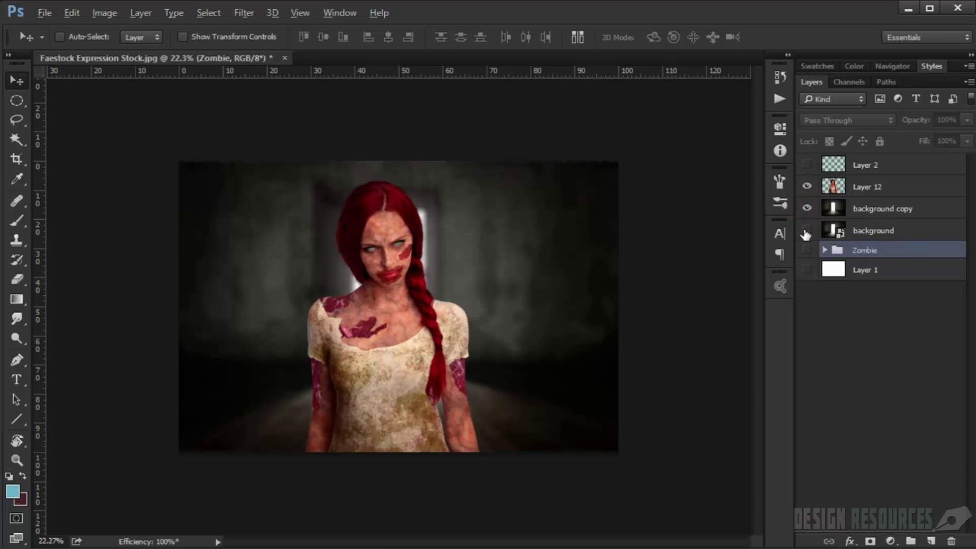
{"action": "left_click", "coordinate": [854, 197]}
{"action": "left_click", "coordinate": [864, 205]}
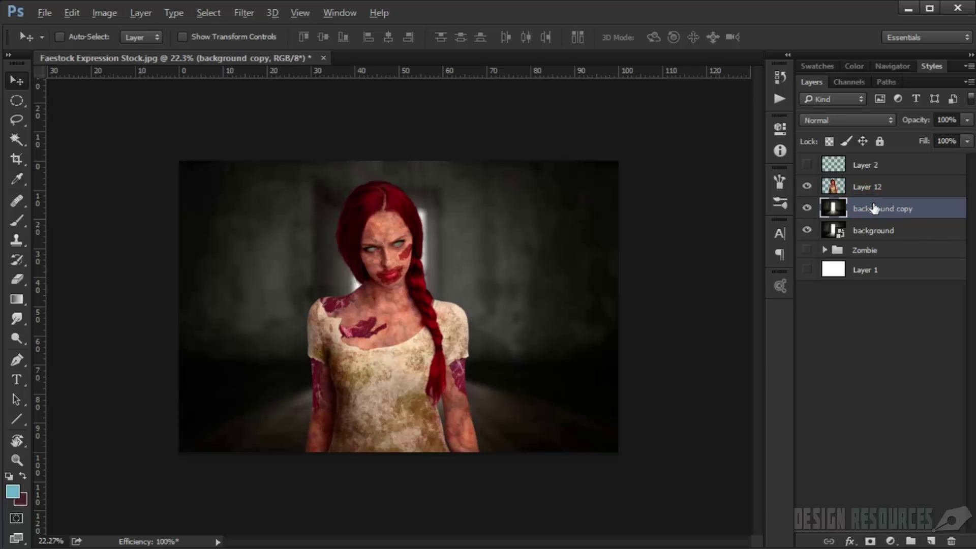
- Add a Photo Filter adjustment layer above the background copy using Cooling Filter (82)
{"action": "scroll", "coordinate": [443, 239], "scroll_direction": "up", "scroll_amount": 5}
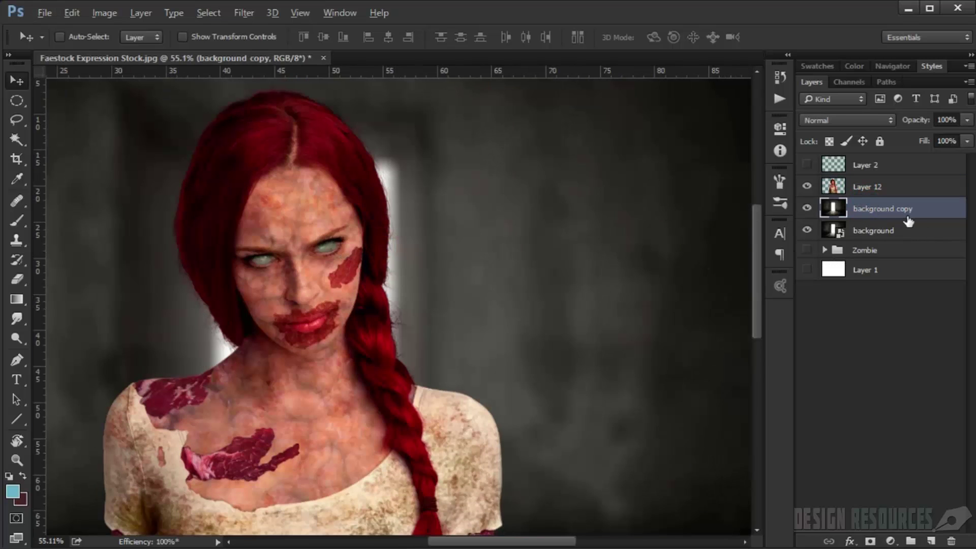
{"action": "left_click", "coordinate": [890, 540]}
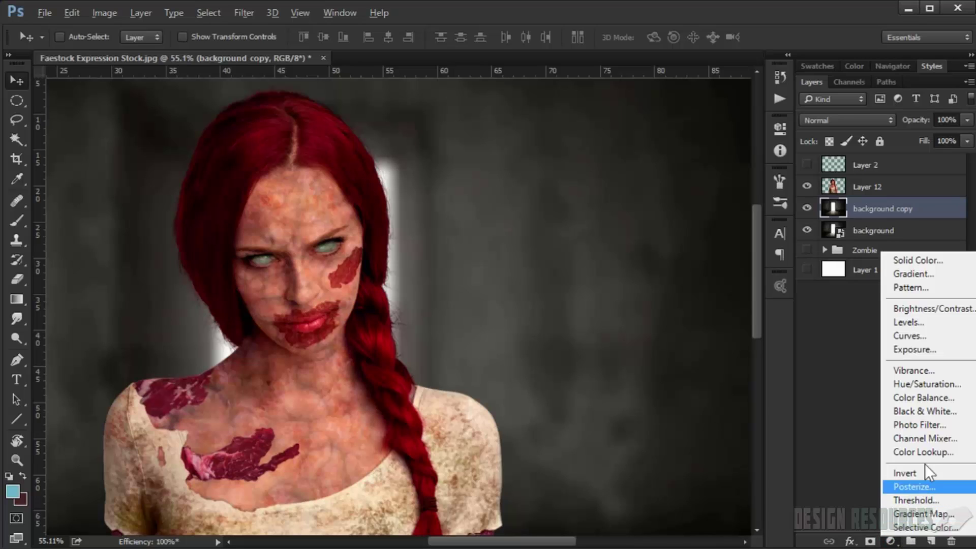
{"action": "left_click", "coordinate": [932, 425]}
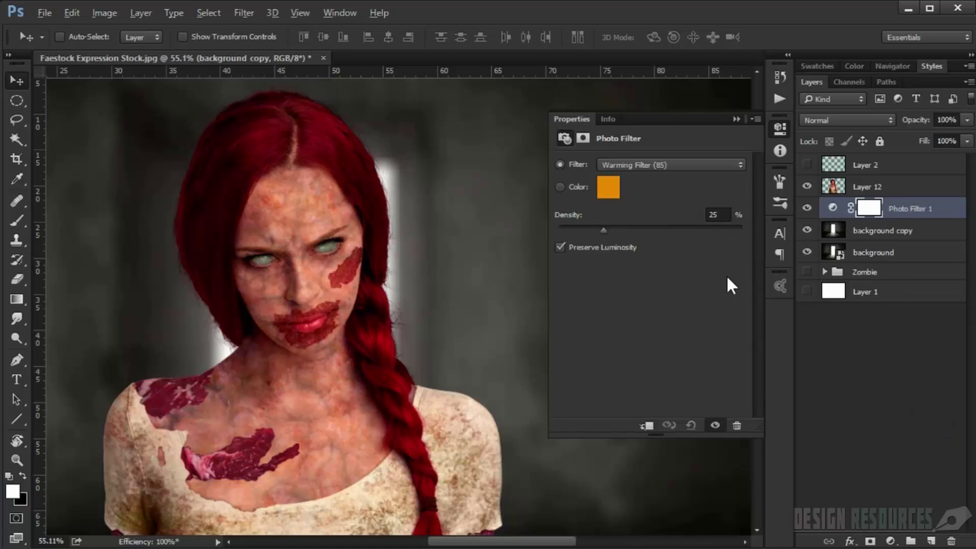
{"action": "left_click", "coordinate": [632, 164]}
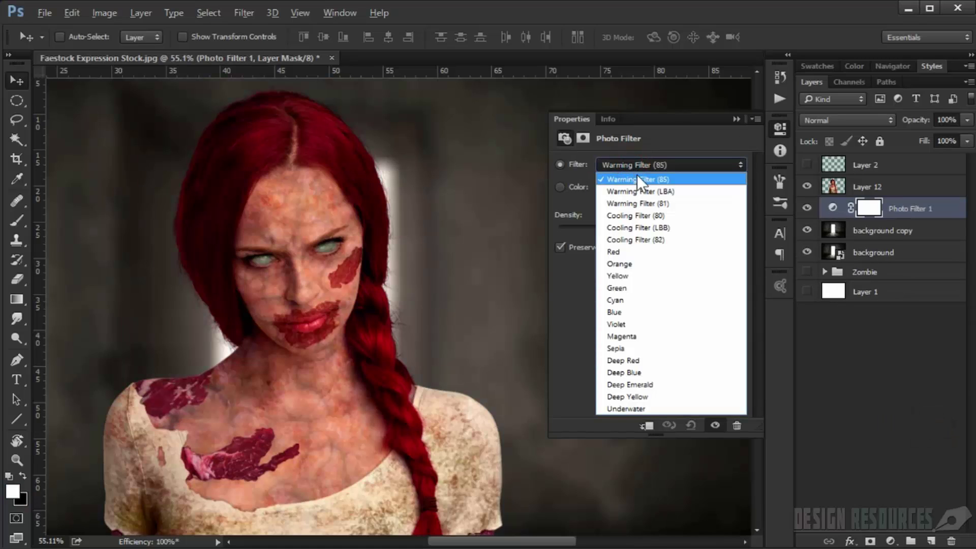
{"action": "left_click", "coordinate": [662, 242]}
{"action": "left_click", "coordinate": [736, 119]}
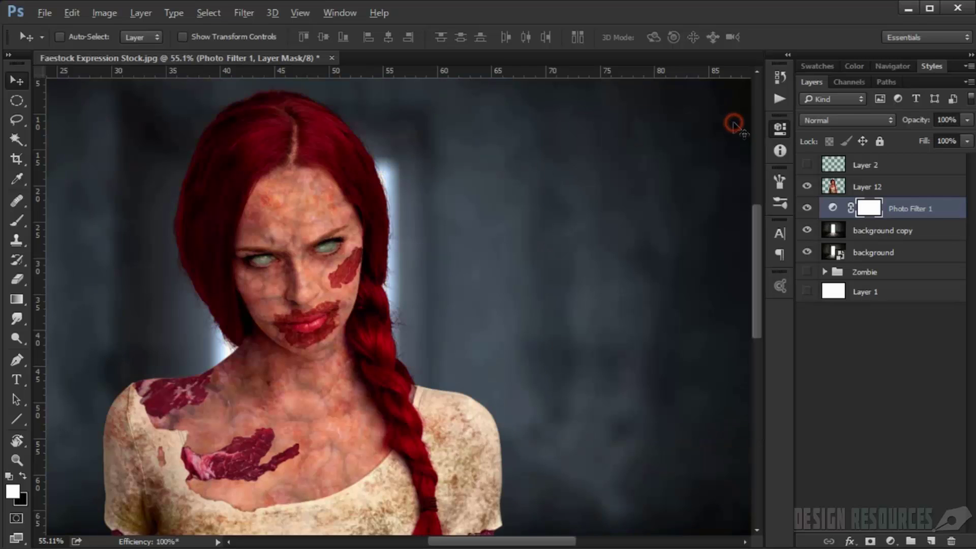
{"action": "left_click_drag", "start_coordinate": [481, 315], "coordinate": [497, 192]}
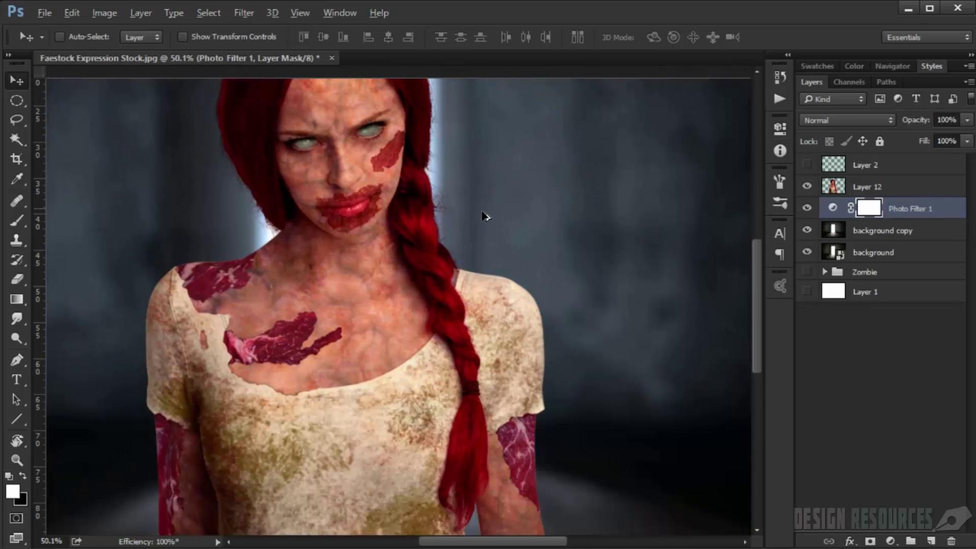
{"action": "key", "text": "ctrl+0"}
- Rename the stamped layer of the woman to Zombie
{"action": "left_click", "coordinate": [913, 187]}
{"action": "scroll", "coordinate": [312, 247], "scroll_direction": "up", "scroll_amount": 5}
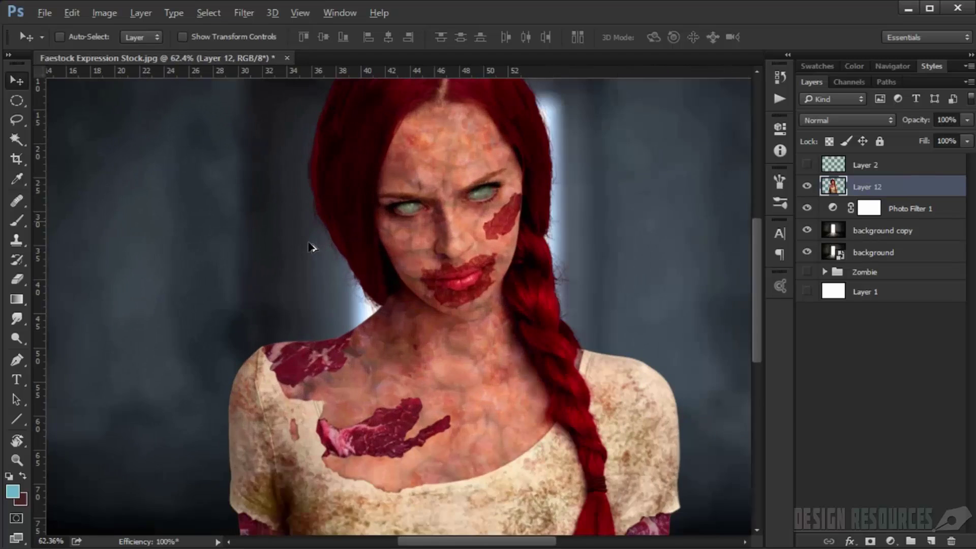
{"action": "left_click_drag", "start_coordinate": [512, 199], "coordinate": [350, 231]}
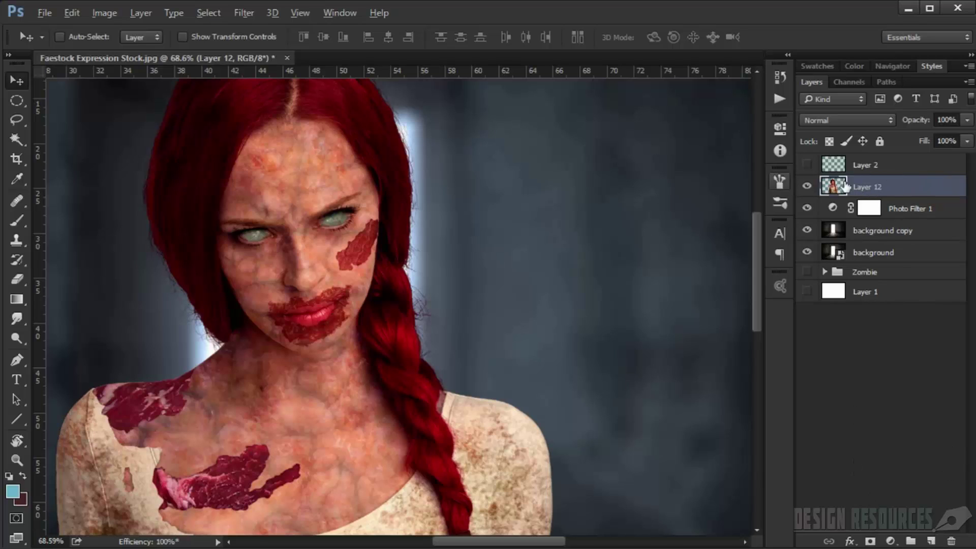
{"action": "left_click", "coordinate": [807, 186]}
{"action": "left_click", "coordinate": [807, 186]}
{"action": "left_click", "coordinate": [865, 187]}
{"action": "double_click", "coordinate": [866, 186]}
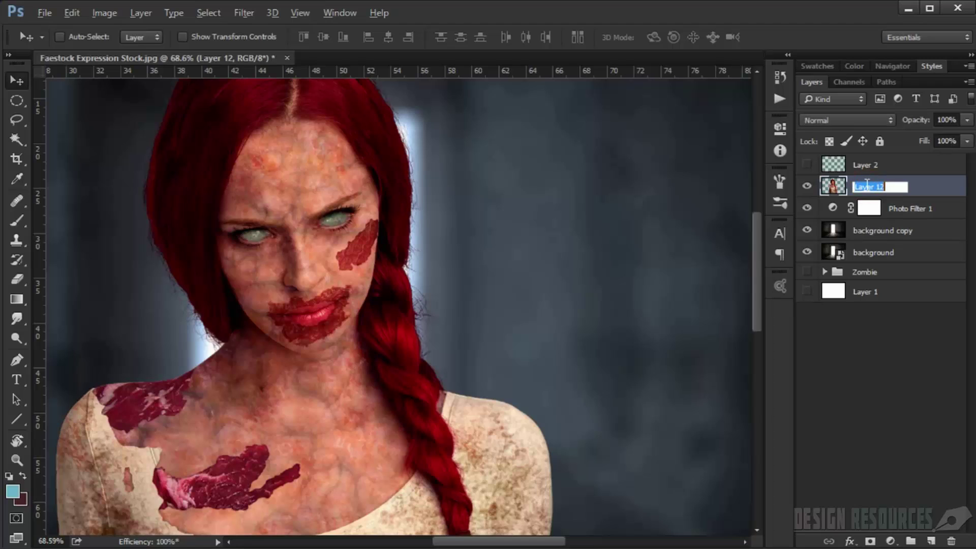
{"action": "type", "text": "Zombie"}
{"action": "key", "text": "Return"}
- Create a new empty layer directly below the stamped Zombie layer and name it Light
{"action": "left_click", "coordinate": [927, 188]}
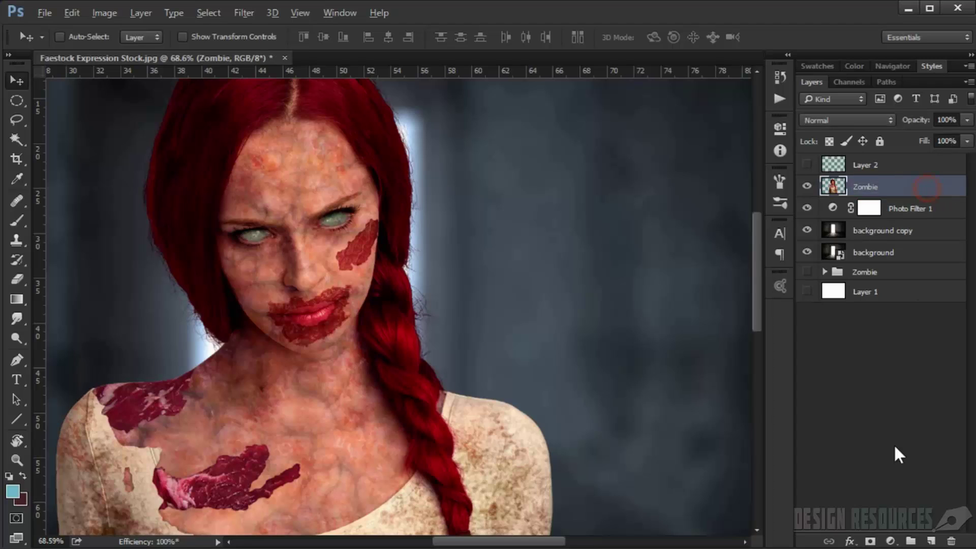
{"action": "left_click", "coordinate": [935, 542], "text": "ctrl"}
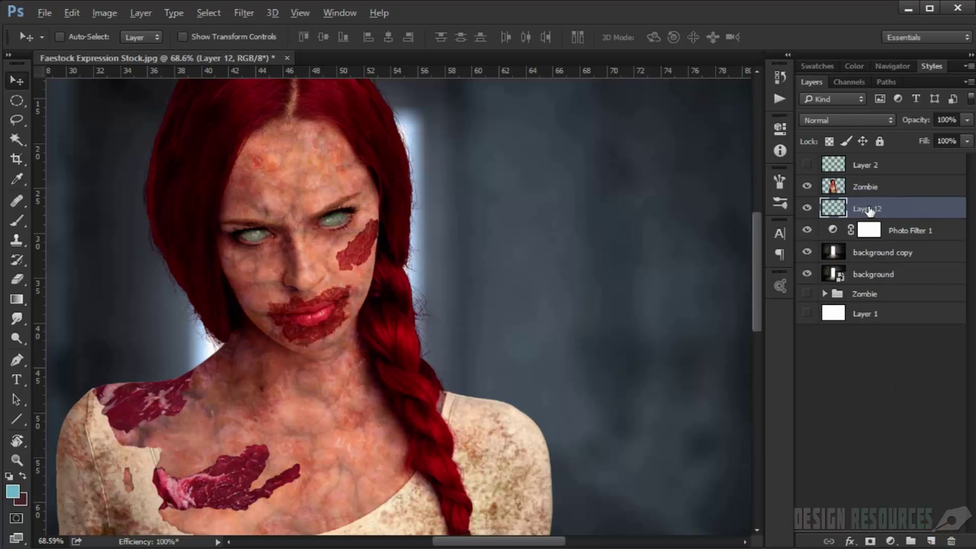
{"action": "scroll", "coordinate": [447, 266], "scroll_direction": "down", "scroll_amount": 5}
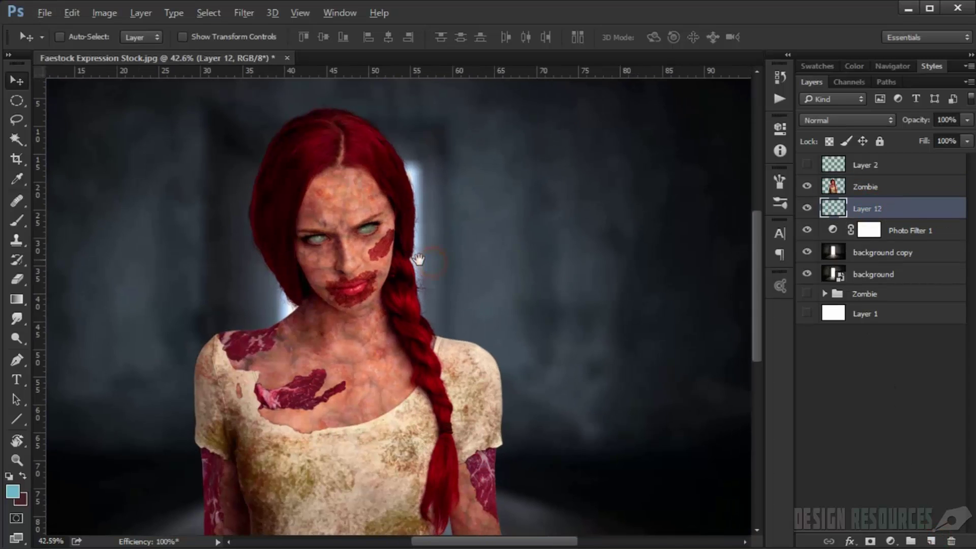
{"action": "double_click", "coordinate": [864, 208]}
{"action": "type", "text": "L"}
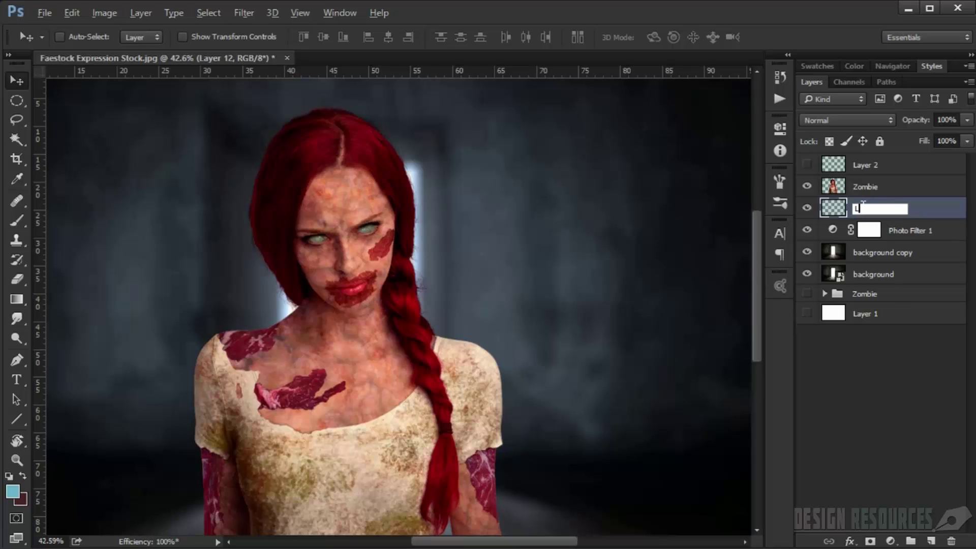
{"action": "type", "text": "ight"}
{"action": "key", "text": "Return"}
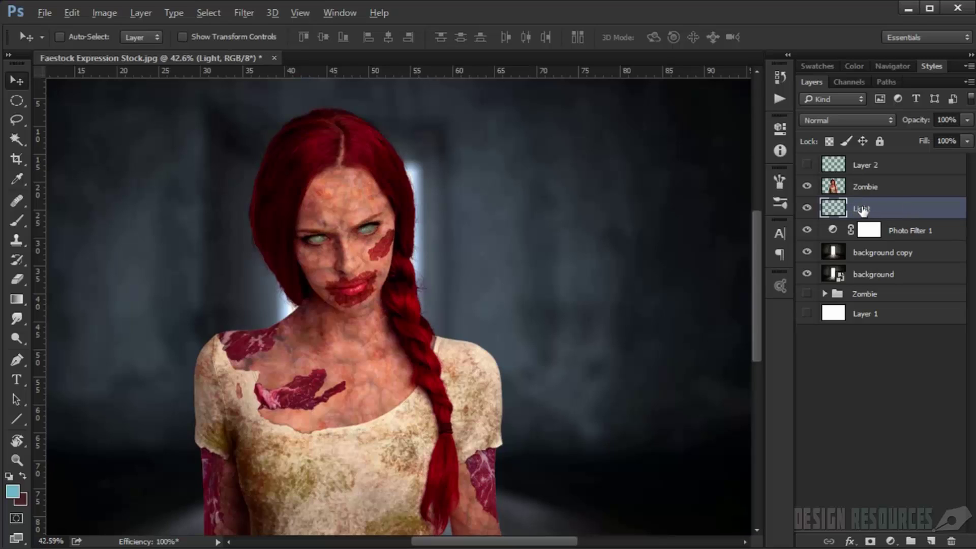
- Load the outline of the stamped Zombie layer as a selection while keeping the Light layer active
{"action": "left_click", "coordinate": [837, 189], "text": "ctrl"}
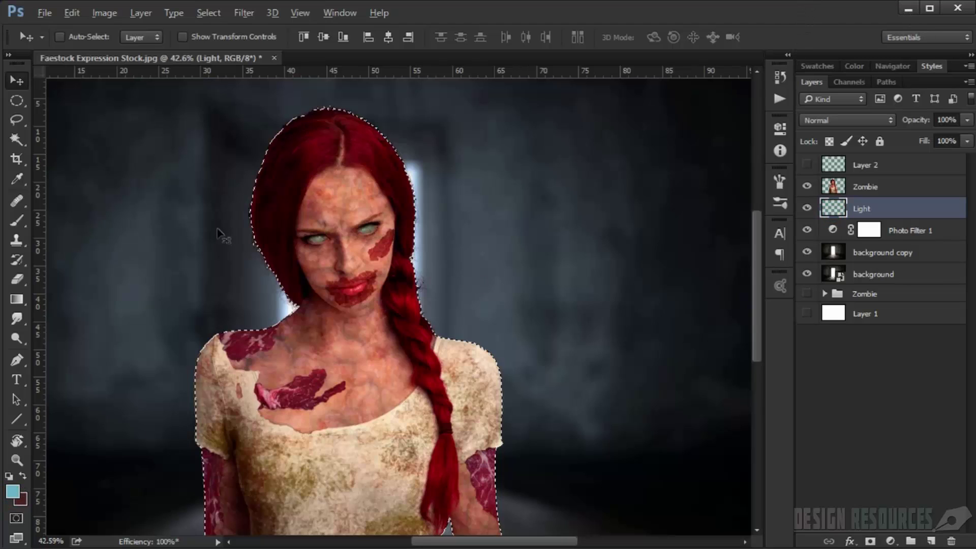
{"action": "left_click", "coordinate": [56, 457]}
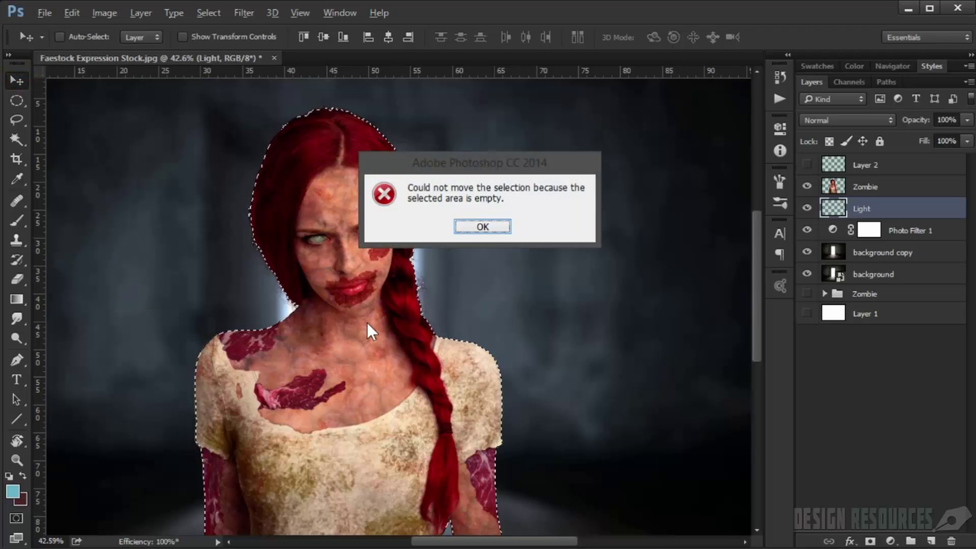
{"action": "key", "text": "Return"}
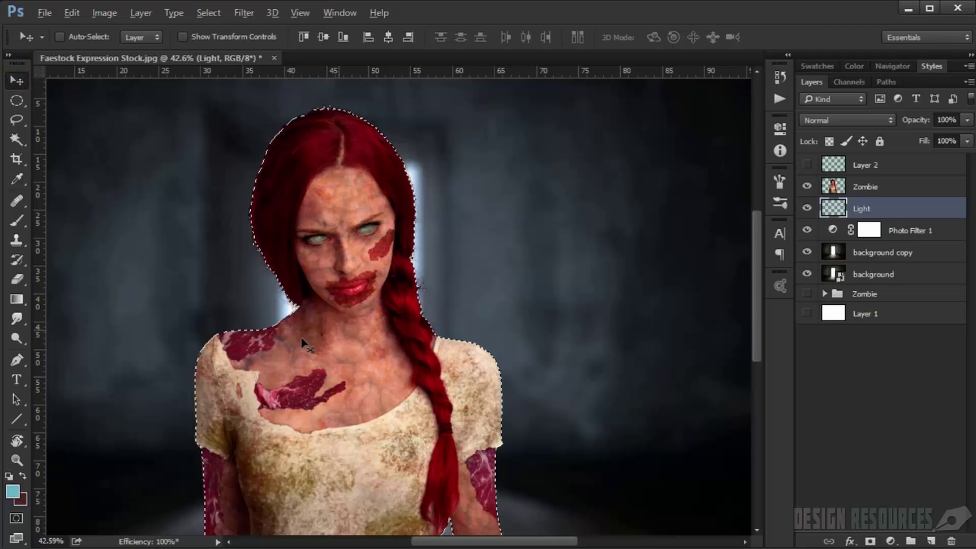
- Set the foreground colour to #82b1c8
{"action": "left_click", "coordinate": [11, 491]}
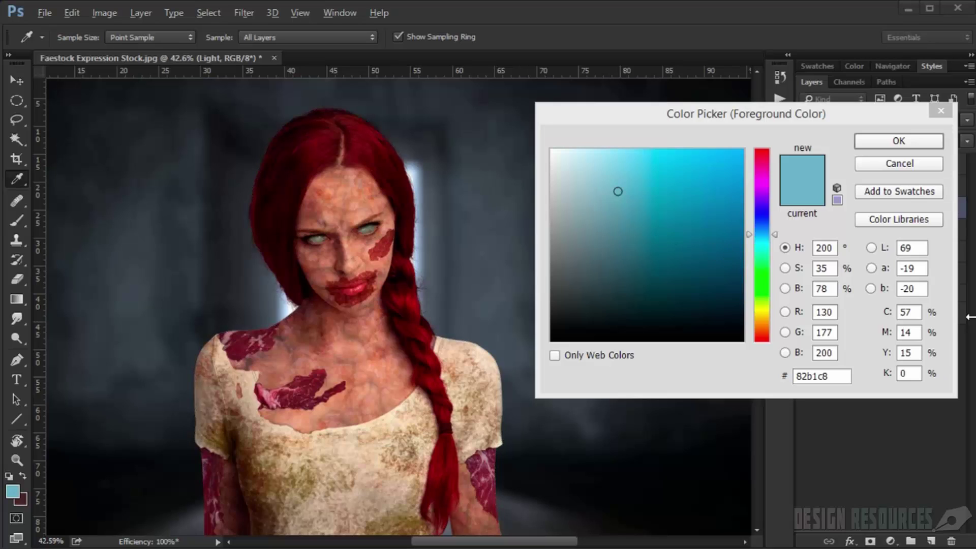
{"action": "left_click", "coordinate": [813, 376]}
{"action": "type", "text": "8"}
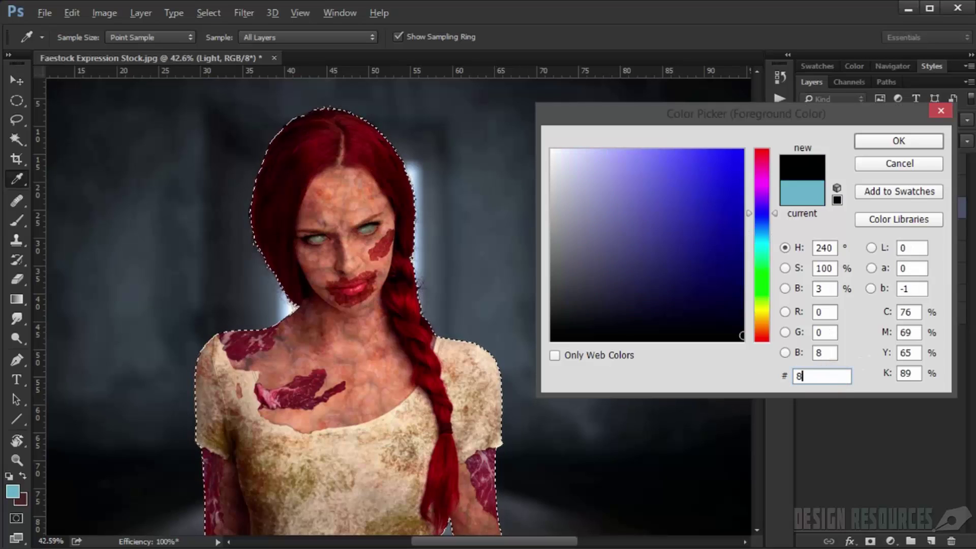
{"action": "type", "text": "2b"}
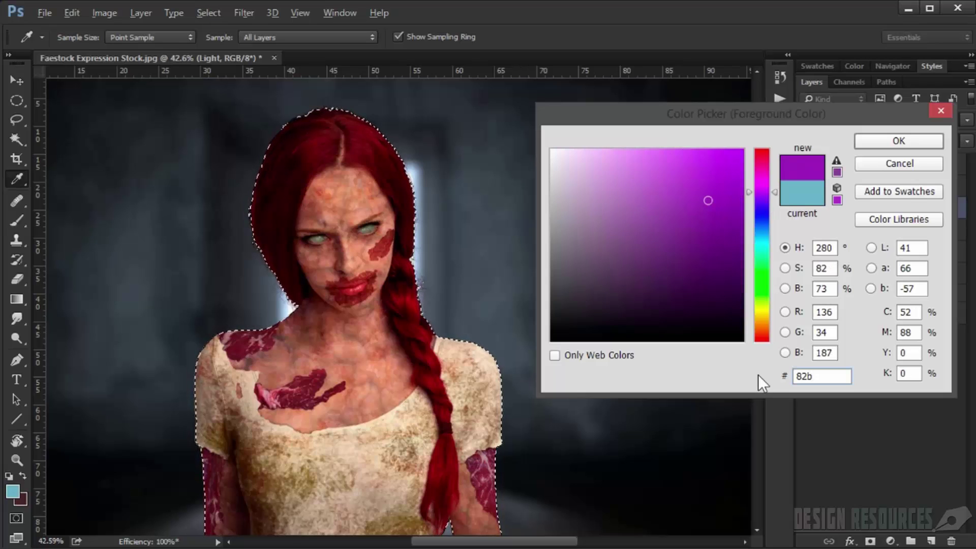
{"action": "type", "text": "1c8"}
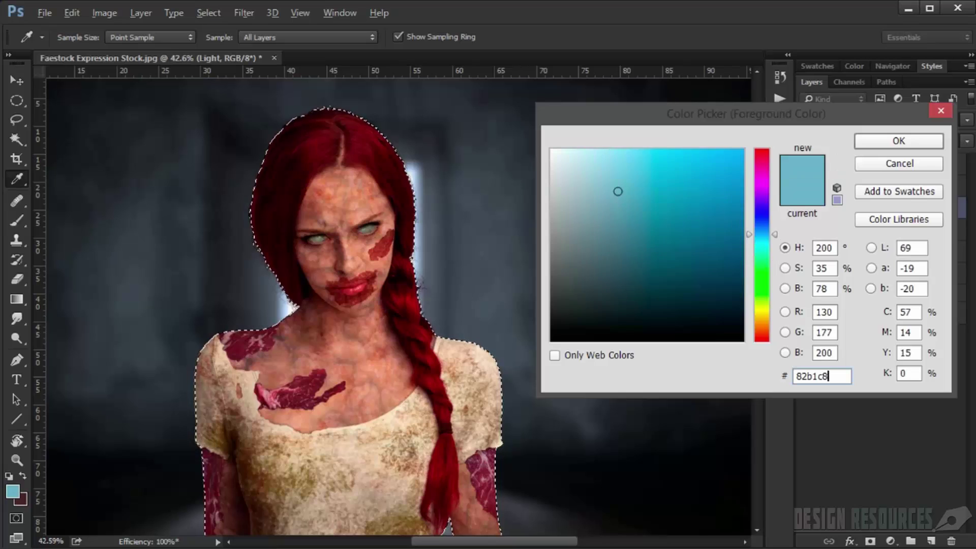
- Fill the selected figure outline on the Light layer with foreground colour #82b1c8 and deselect
{"action": "key", "text": "Return"}
{"action": "key", "text": "v"}
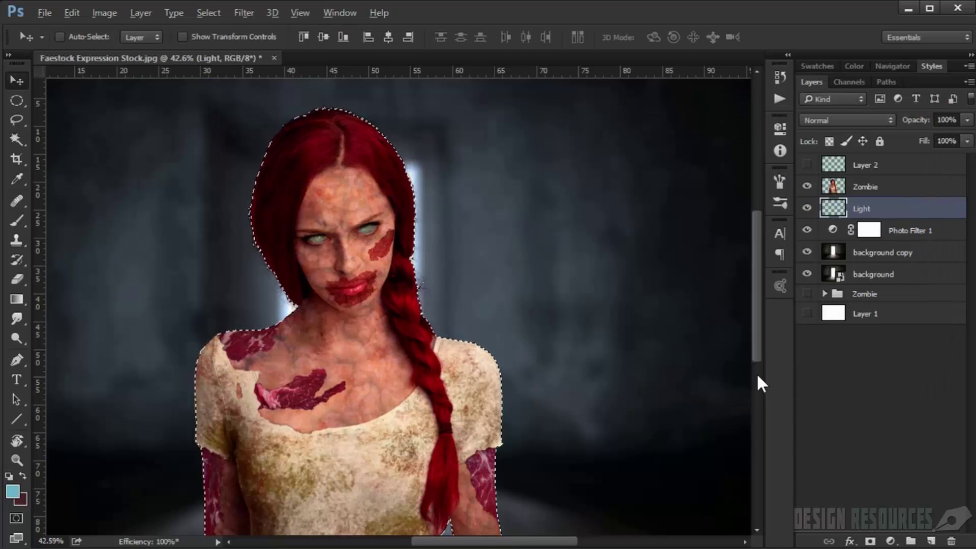
{"action": "key", "text": "alt+BackSpace"}
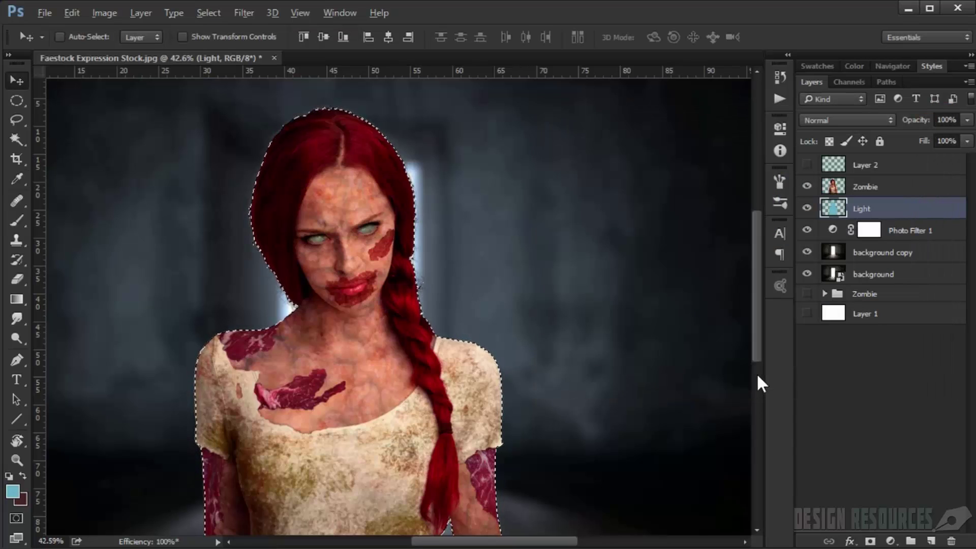
{"action": "key", "text": "ctrl+d"}
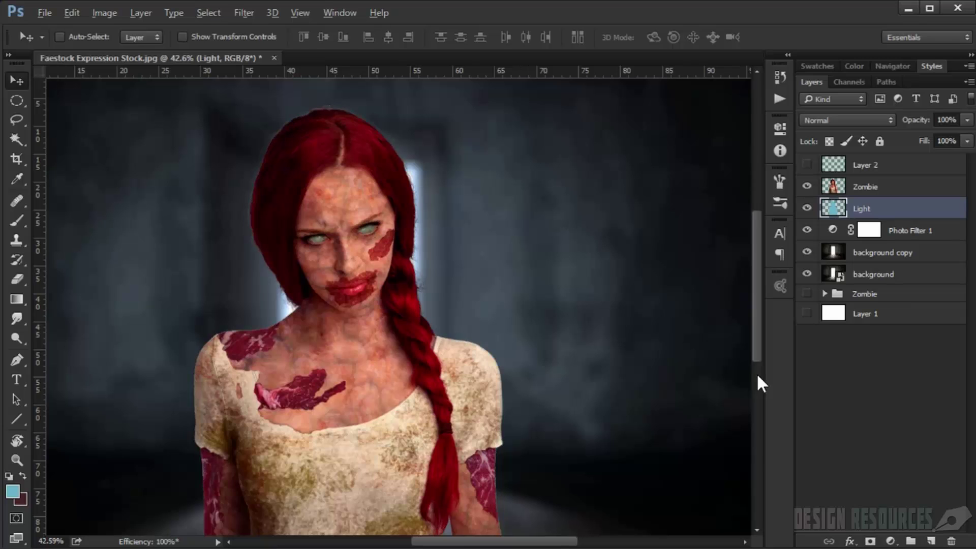
- Toggle the visible Zombie layer off and on to inspect the fill beneath it
{"action": "left_click", "coordinate": [806, 186]}
{"action": "left_click", "coordinate": [807, 186]}
{"action": "left_click", "coordinate": [807, 187]}
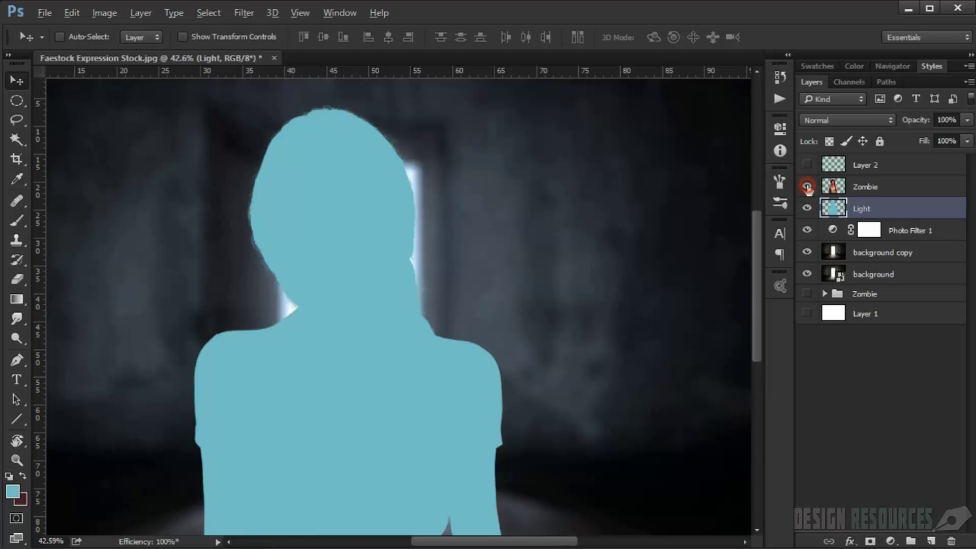
{"action": "left_click", "coordinate": [807, 187]}
- Apply a Gaussian Blur with a 2.0 pixel radius to the Light layer
{"action": "scroll", "coordinate": [400, 277], "scroll_direction": "down", "scroll_amount": 4}
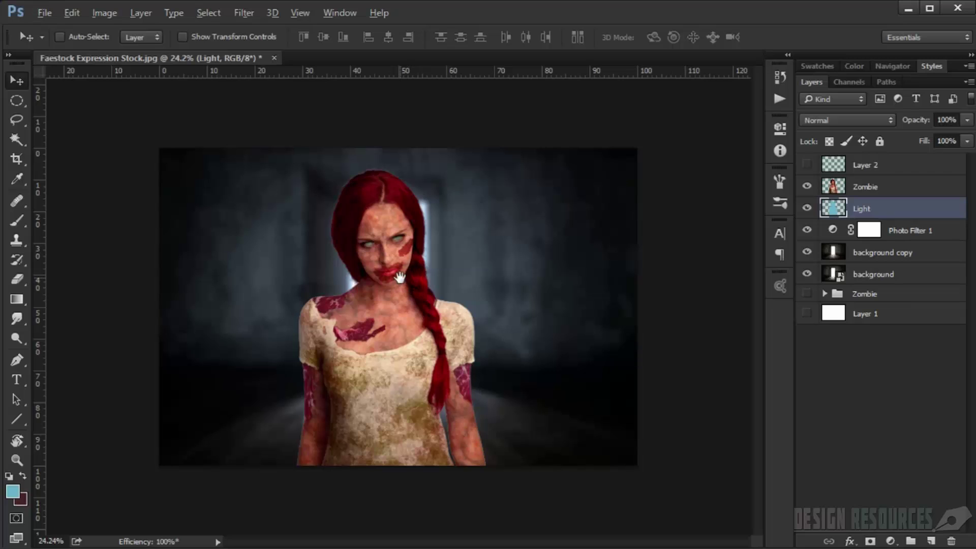
{"action": "scroll", "coordinate": [351, 239], "scroll_direction": "up", "scroll_amount": 2}
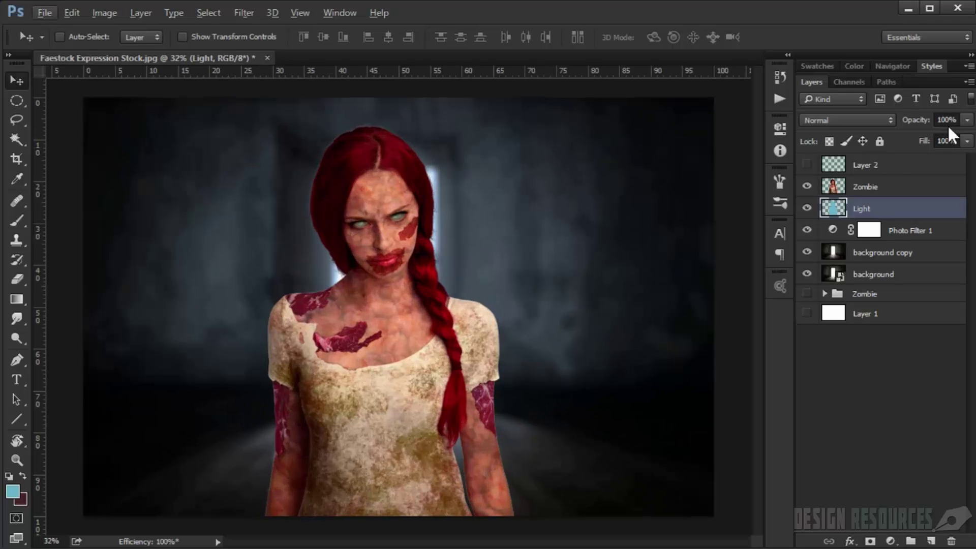
{"action": "scroll", "coordinate": [336, 176], "scroll_direction": "up", "scroll_amount": 1}
{"action": "left_click", "coordinate": [239, 13]}
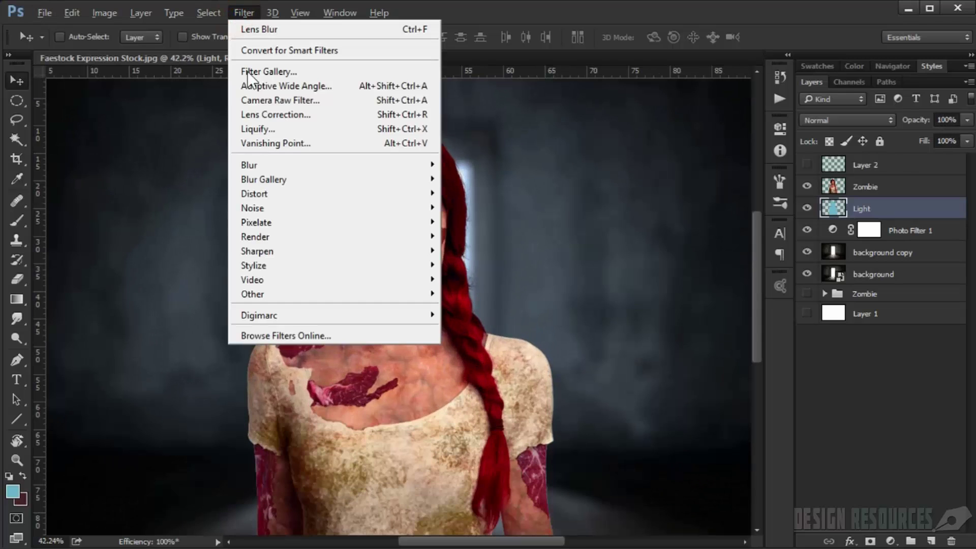
{"action": "mouse_move", "coordinate": [275, 168]}
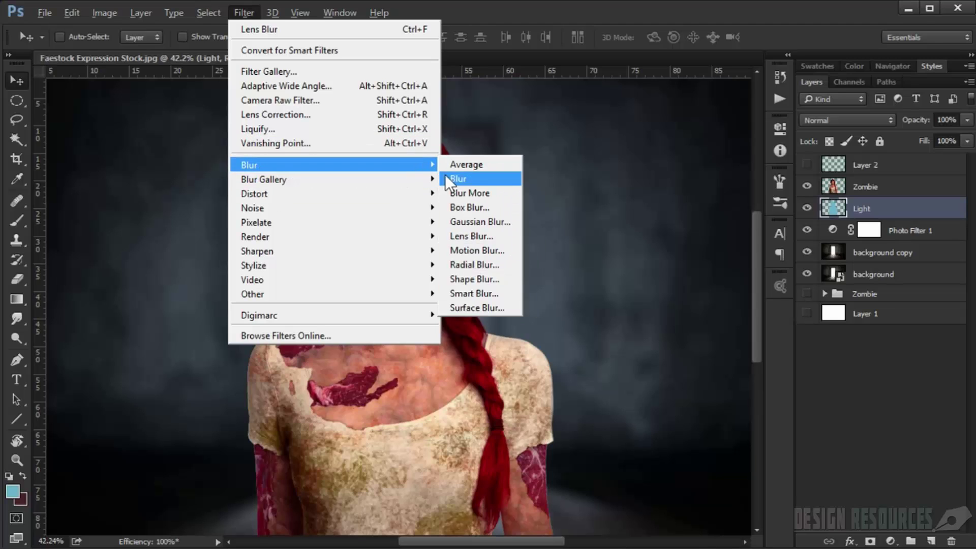
{"action": "left_click", "coordinate": [492, 222]}
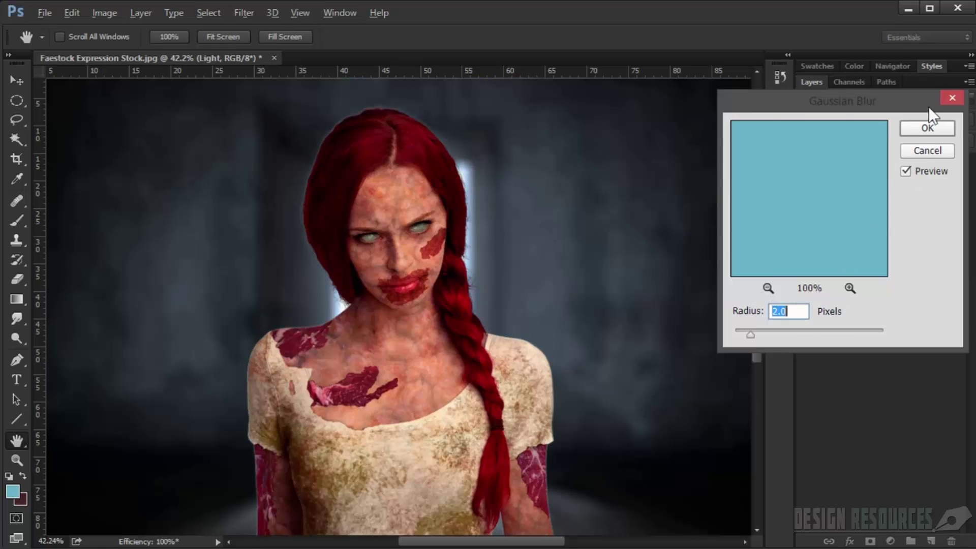
{"action": "left_click", "coordinate": [918, 131]}
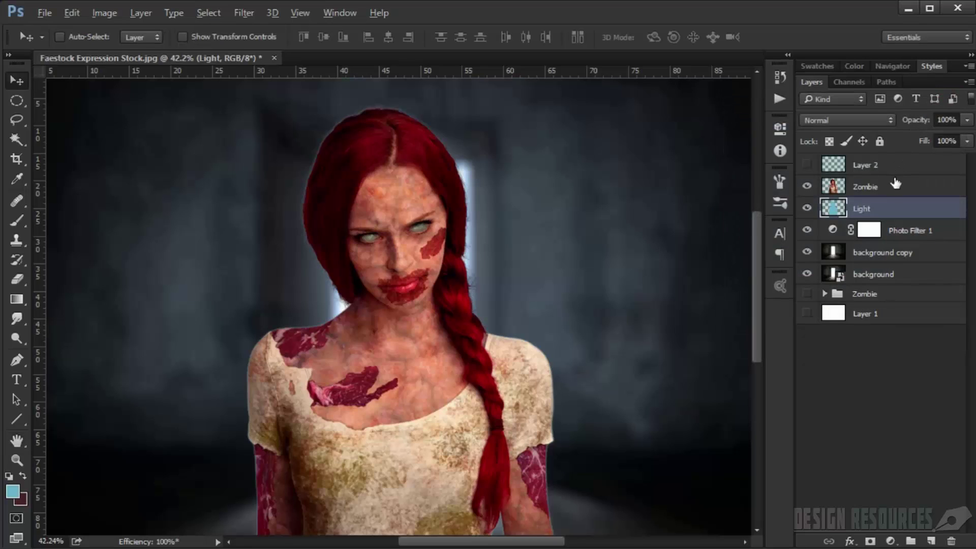
- Set the Light layer's opacity to 20% and its blend mode to Screen
{"action": "left_click", "coordinate": [951, 119]}
{"action": "type", "text": "20"}
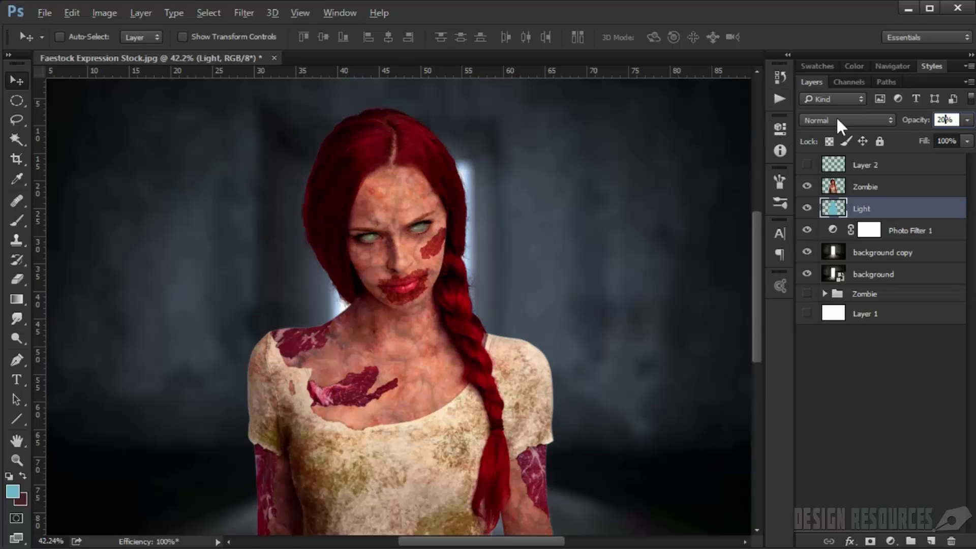
{"action": "left_click", "coordinate": [863, 120]}
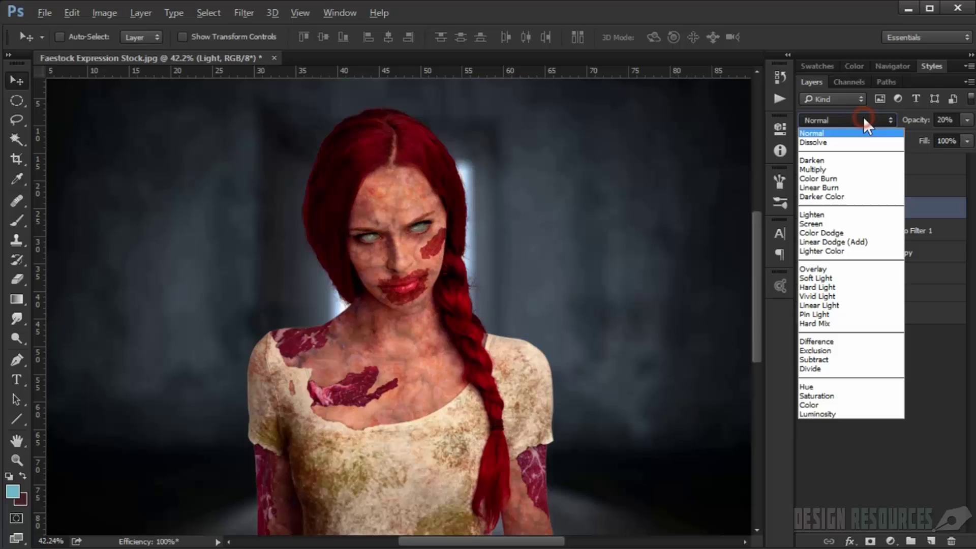
{"action": "left_click", "coordinate": [849, 222]}
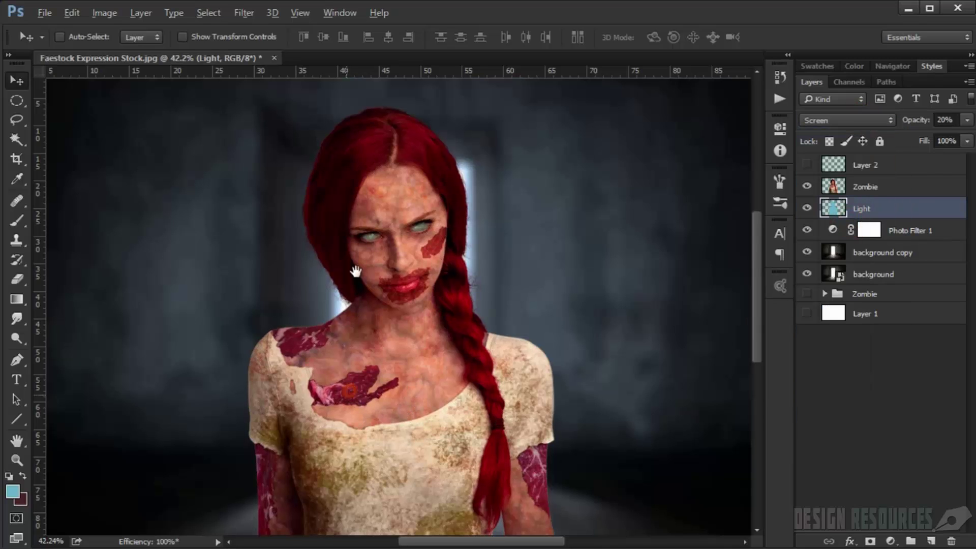
- Examine the soft light edge along the figure's arm and body up close
{"action": "scroll", "coordinate": [350, 399], "scroll_direction": "down", "scroll_amount": 3}
{"action": "scroll", "coordinate": [235, 419], "scroll_direction": "up", "scroll_amount": 3}
{"action": "scroll", "coordinate": [235, 419], "scroll_direction": "up", "scroll_amount": 2}
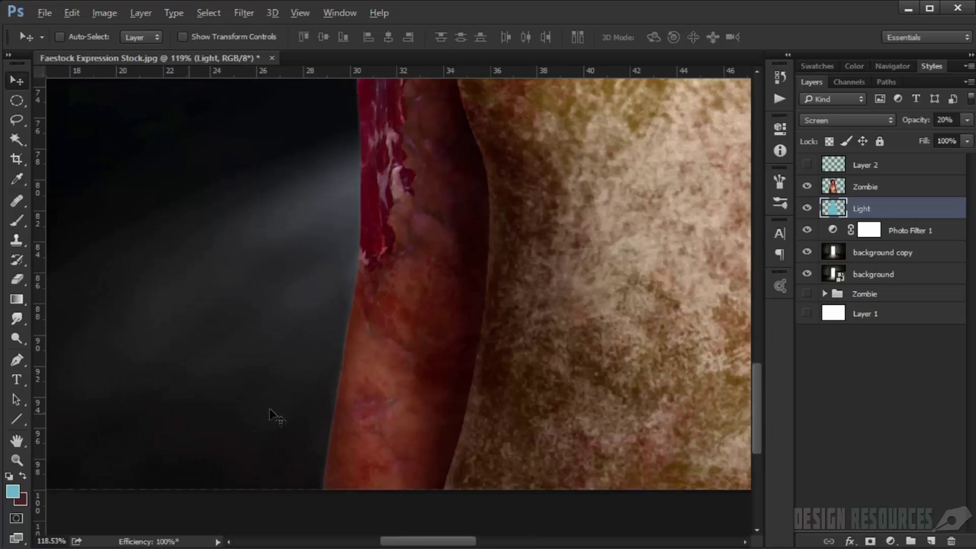
{"action": "scroll", "coordinate": [333, 437], "scroll_direction": "down", "scroll_amount": 5}
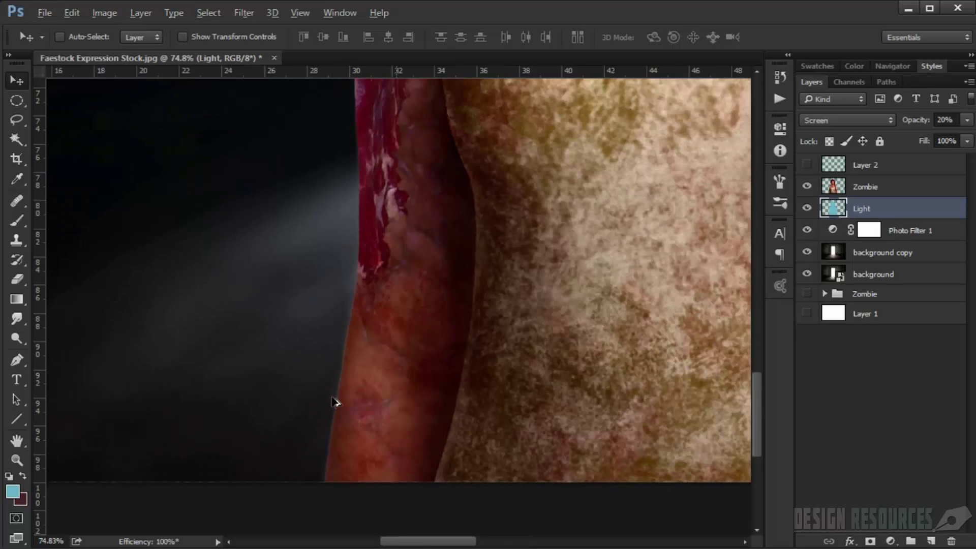
{"action": "left_click_drag", "start_coordinate": [491, 256], "coordinate": [334, 354]}
{"action": "scroll", "coordinate": [371, 396], "scroll_direction": "up", "scroll_amount": 1}
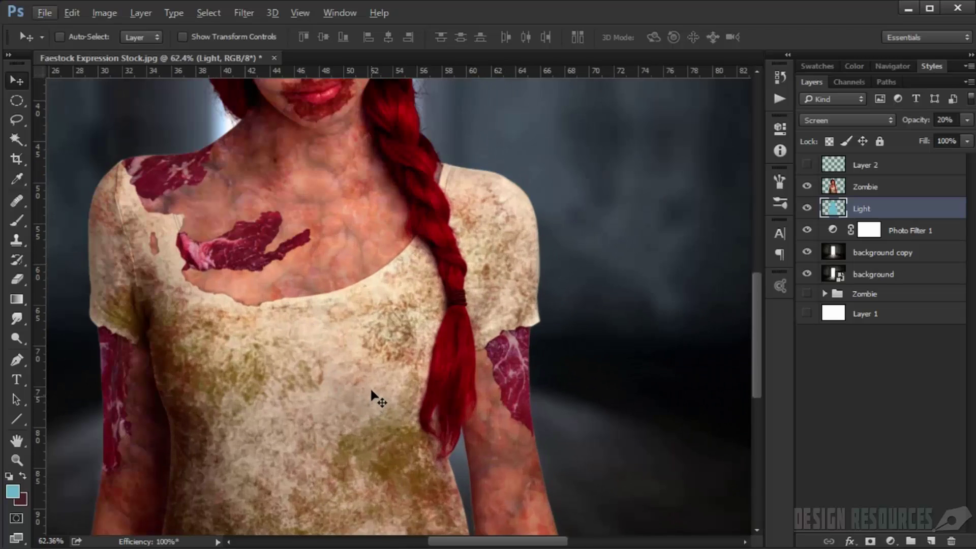
{"action": "scroll", "coordinate": [369, 391], "scroll_direction": "down", "scroll_amount": 1}
- Add a new empty layer directly above the visible Zombie layer
{"action": "left_click", "coordinate": [863, 187]}
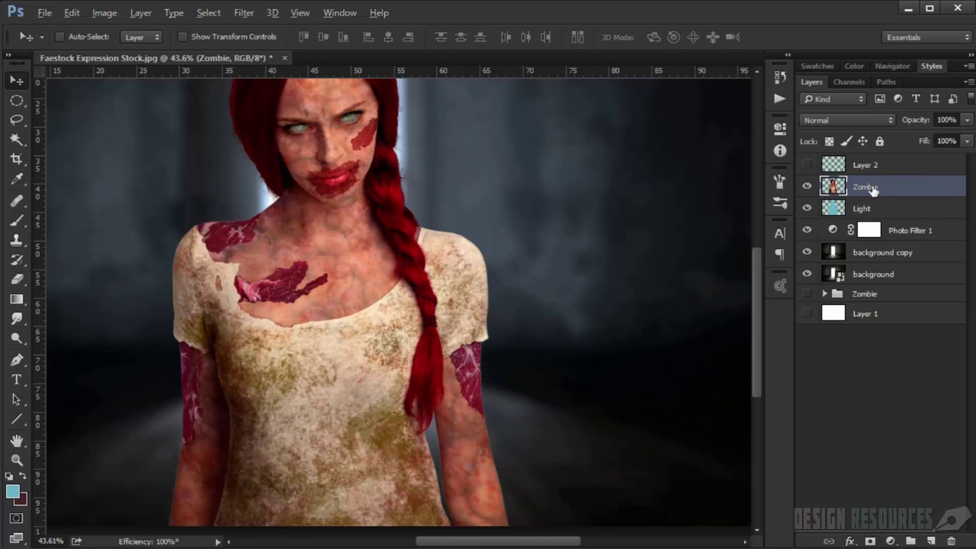
{"action": "left_click", "coordinate": [930, 541]}
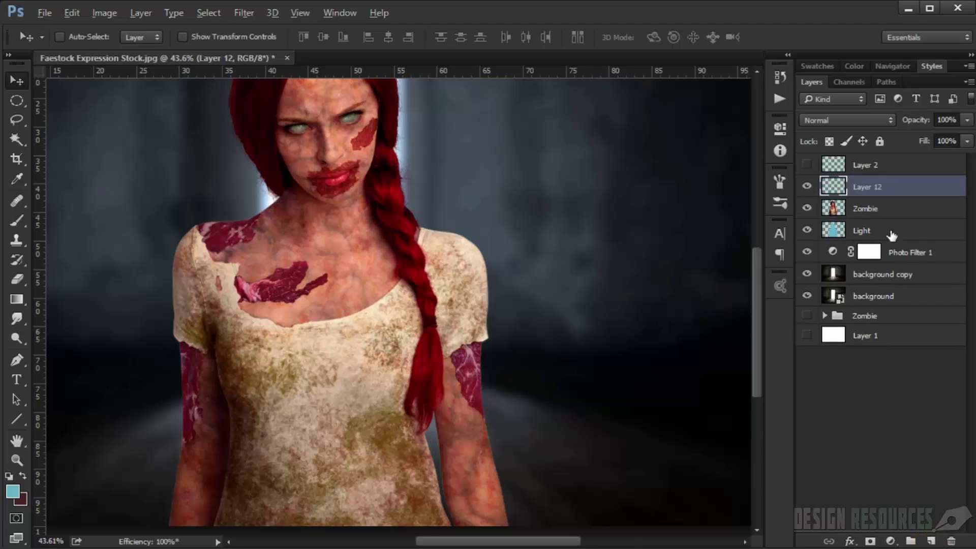
{"action": "left_click_drag", "start_coordinate": [899, 190], "coordinate": [898, 193]}
- Fill the new layer above Zombie with the blue foreground colour #2190e8
{"action": "scroll", "coordinate": [489, 327], "scroll_direction": "down", "scroll_amount": 2}
{"action": "scroll", "coordinate": [379, 322], "scroll_direction": "up", "scroll_amount": 4}
{"action": "left_click_drag", "start_coordinate": [352, 304], "coordinate": [313, 390]}
{"action": "scroll", "coordinate": [325, 349], "scroll_direction": "up", "scroll_amount": 2}
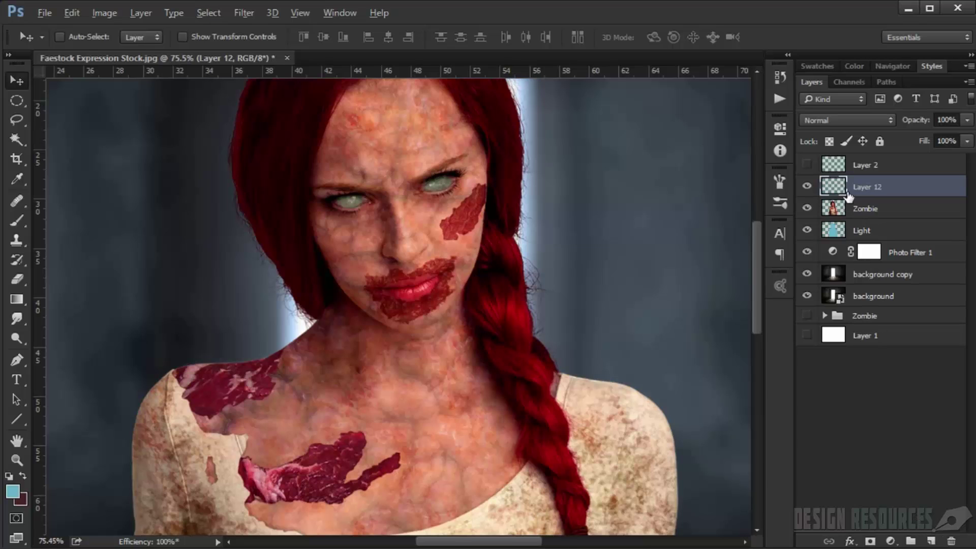
{"action": "left_click", "coordinate": [11, 491]}
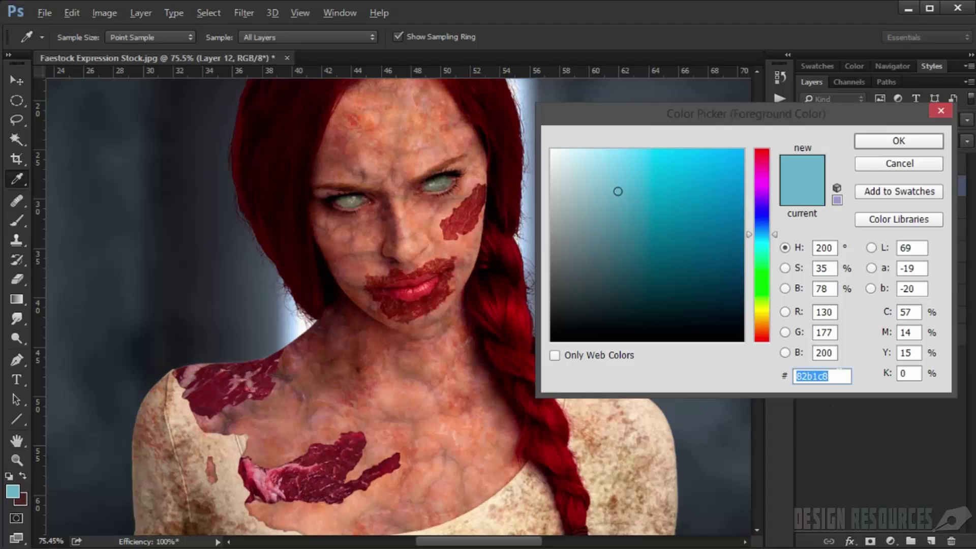
{"action": "type", "text": "21"}
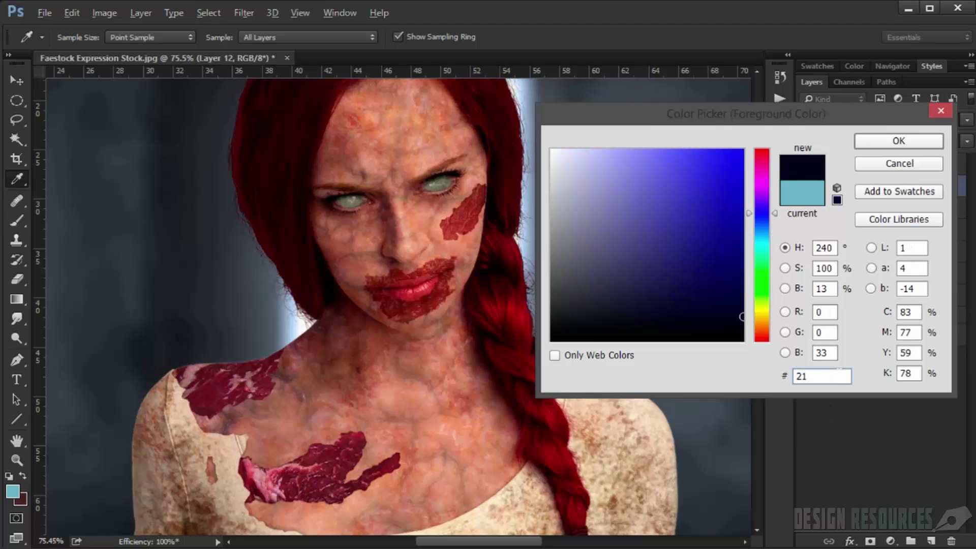
{"action": "type", "text": "90"}
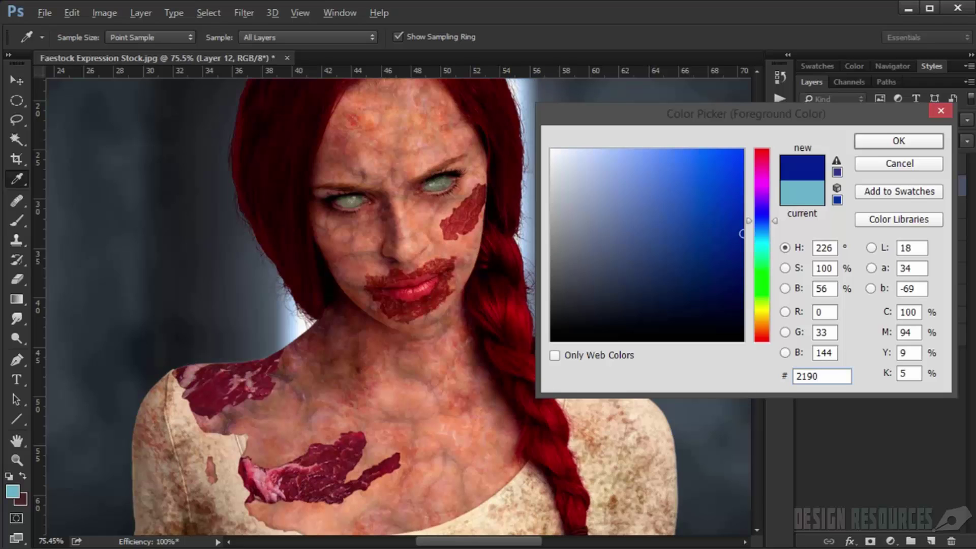
{"action": "type", "text": "e8"}
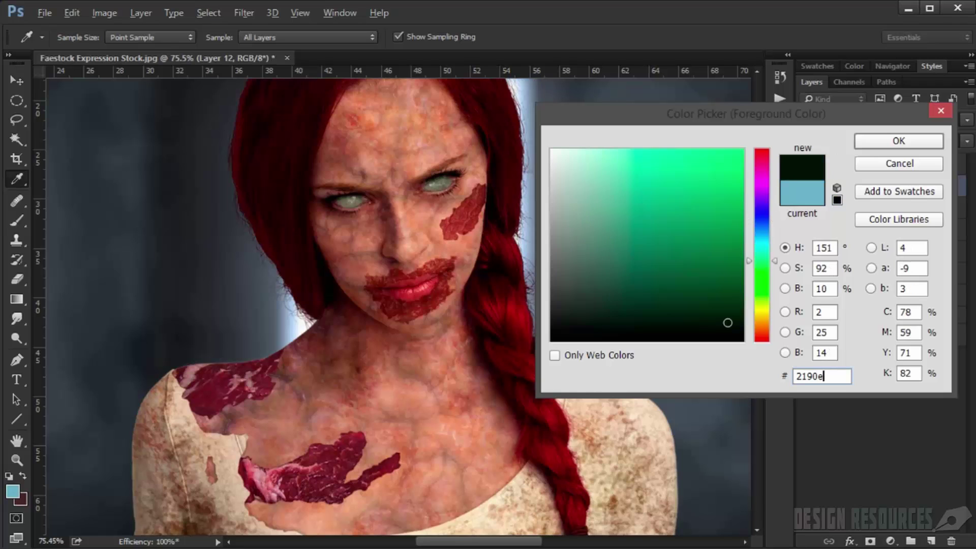
{"action": "key", "text": "Return"}
{"action": "key", "text": "v"}
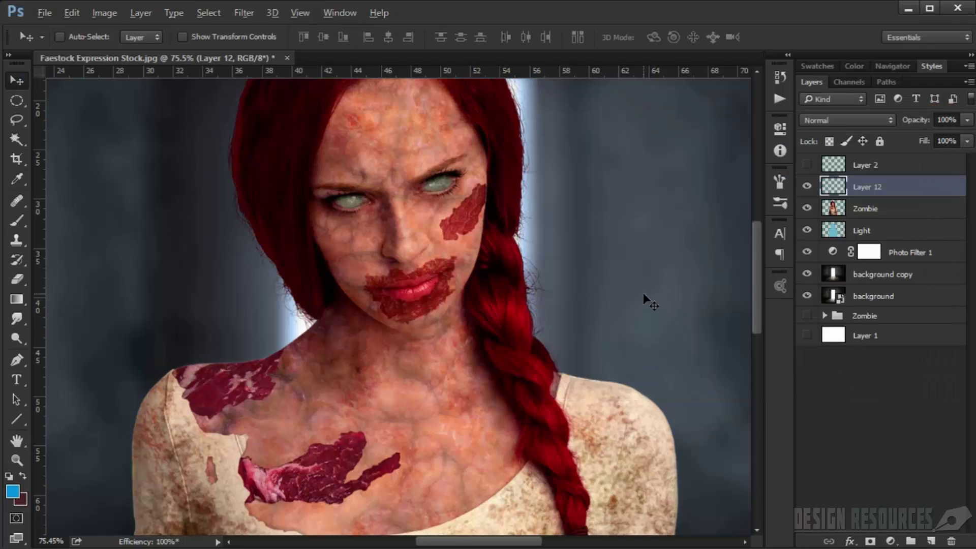
{"action": "key", "text": "alt+BackSpace"}
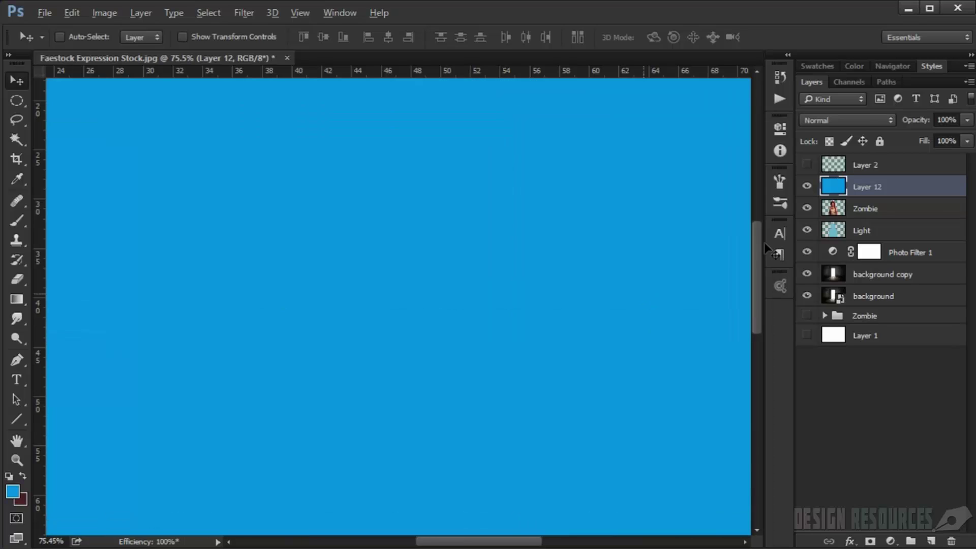
- Change the blend mode of the solid blue layer to Color
{"action": "left_click", "coordinate": [860, 117]}
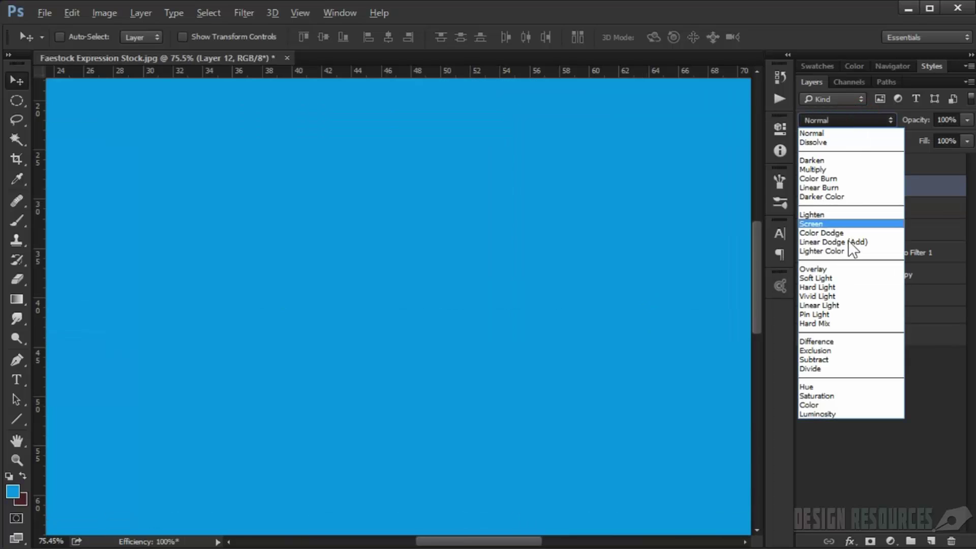
{"action": "left_click", "coordinate": [839, 405]}
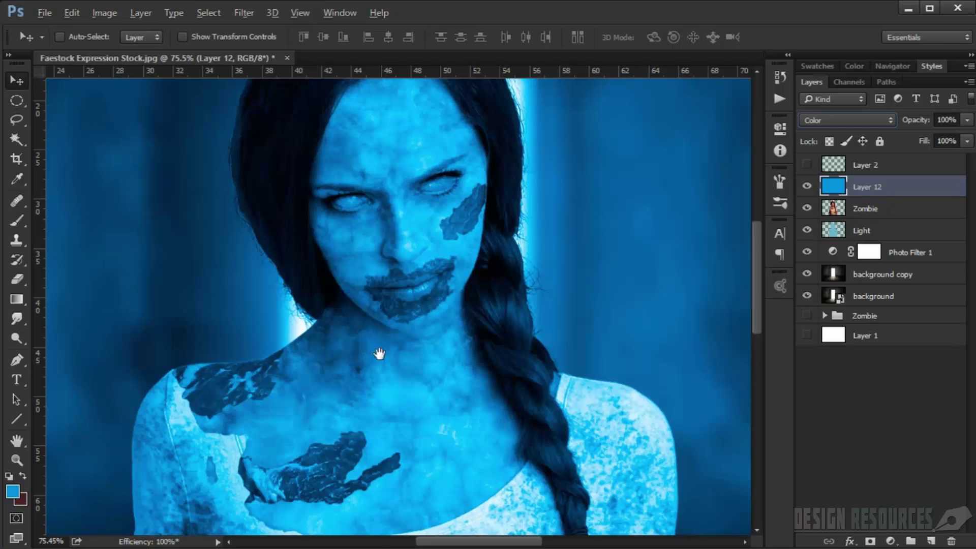
{"action": "left_click_drag", "start_coordinate": [381, 349], "coordinate": [349, 268]}
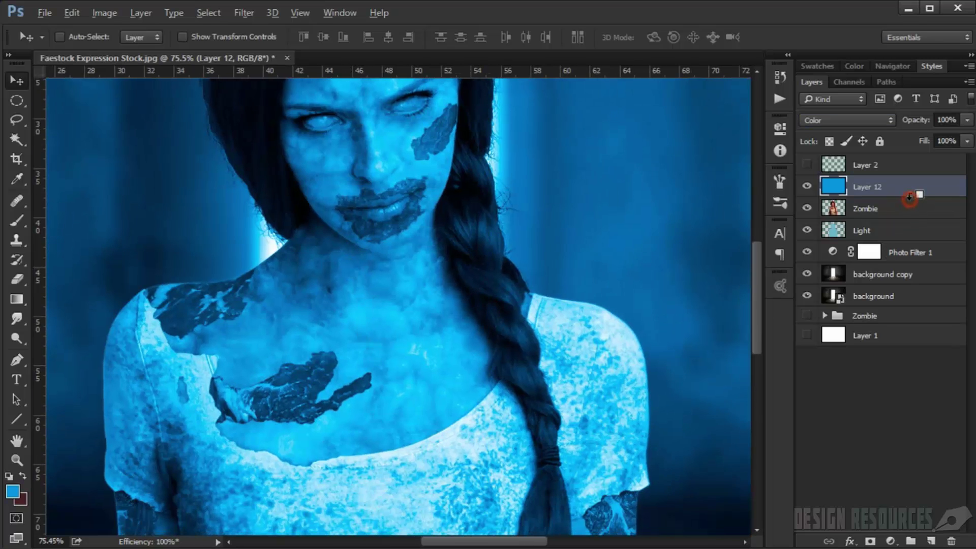
- Clip the blue Color layer to the Zombie layer and give it a black mask that hides it entirely
{"action": "left_click", "coordinate": [910, 197], "text": "alt"}
{"action": "left_click_drag", "start_coordinate": [371, 335], "coordinate": [359, 291]}
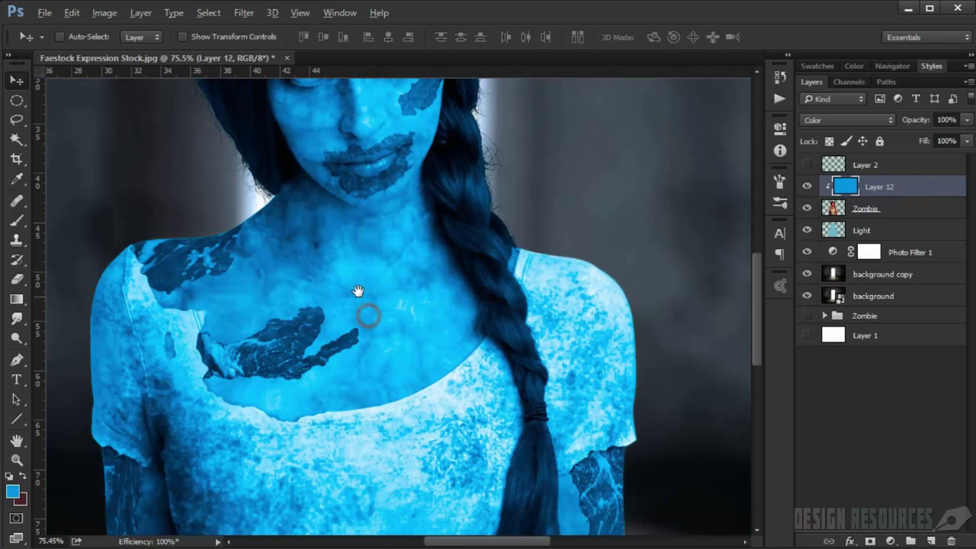
{"action": "scroll", "coordinate": [358, 290], "scroll_direction": "down", "scroll_amount": 4}
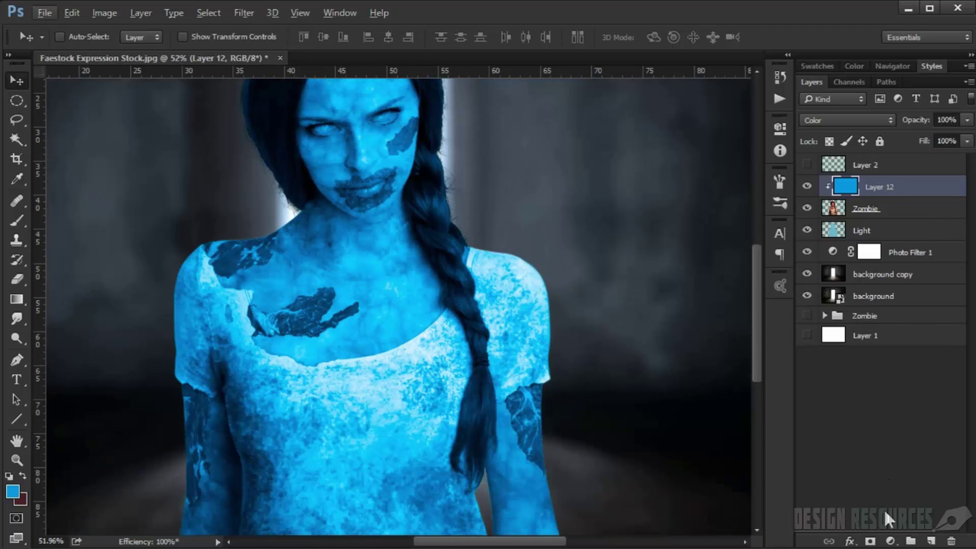
{"action": "left_click", "coordinate": [871, 541], "text": "alt"}
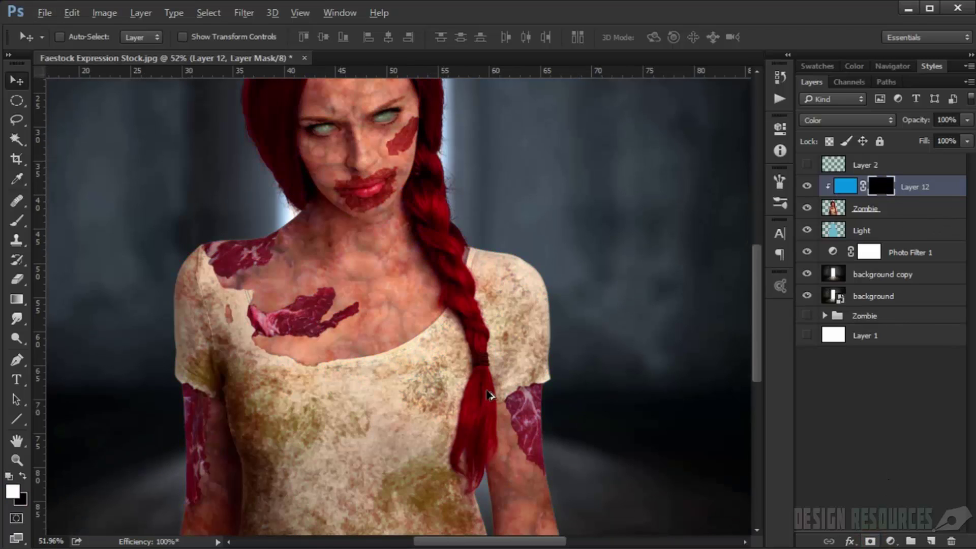
- Set the opacity of the masked blue layer to 60%
{"action": "scroll", "coordinate": [456, 370], "scroll_direction": "down", "scroll_amount": 2}
{"action": "scroll", "coordinate": [348, 359], "scroll_direction": "down", "scroll_amount": 2}
{"action": "scroll", "coordinate": [338, 349], "scroll_direction": "up", "scroll_amount": 3}
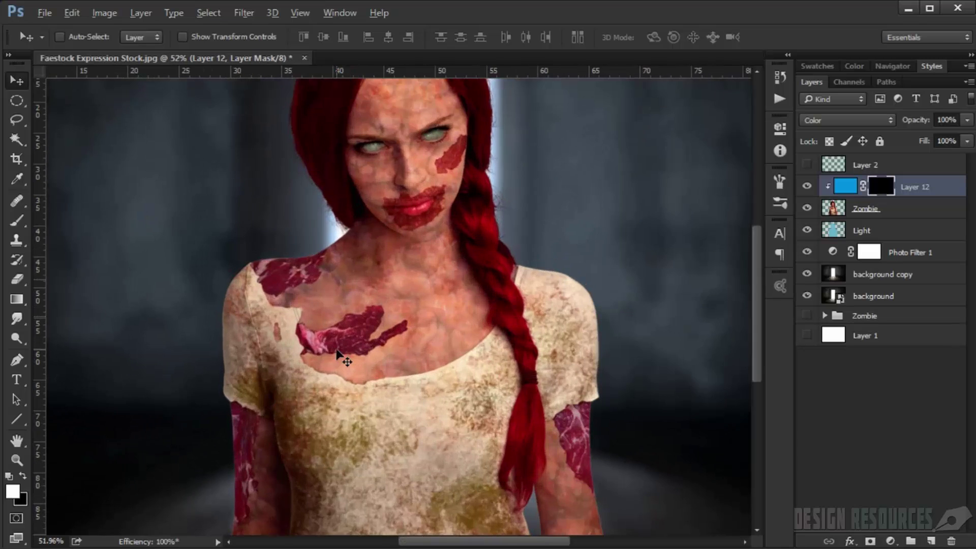
{"action": "left_click_drag", "start_coordinate": [344, 343], "coordinate": [386, 381]}
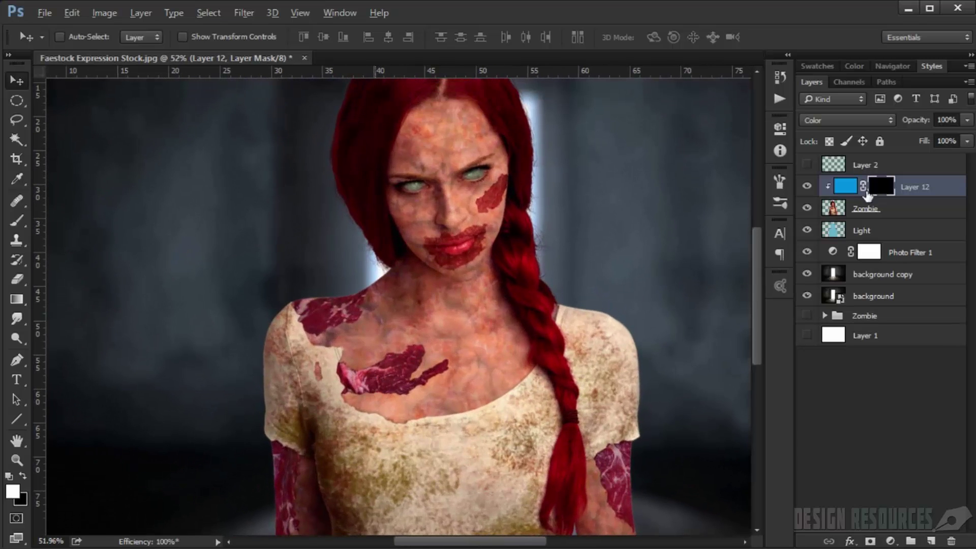
{"action": "left_click", "coordinate": [946, 120]}
{"action": "type", "text": "60"}
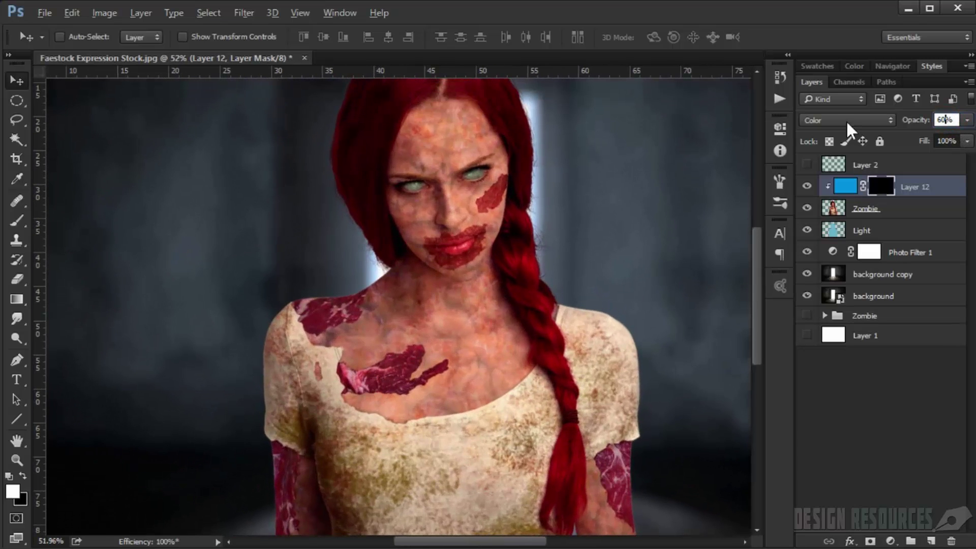
{"action": "key", "text": "Return"}
{"action": "scroll", "coordinate": [516, 345], "scroll_direction": "up", "scroll_amount": 3}
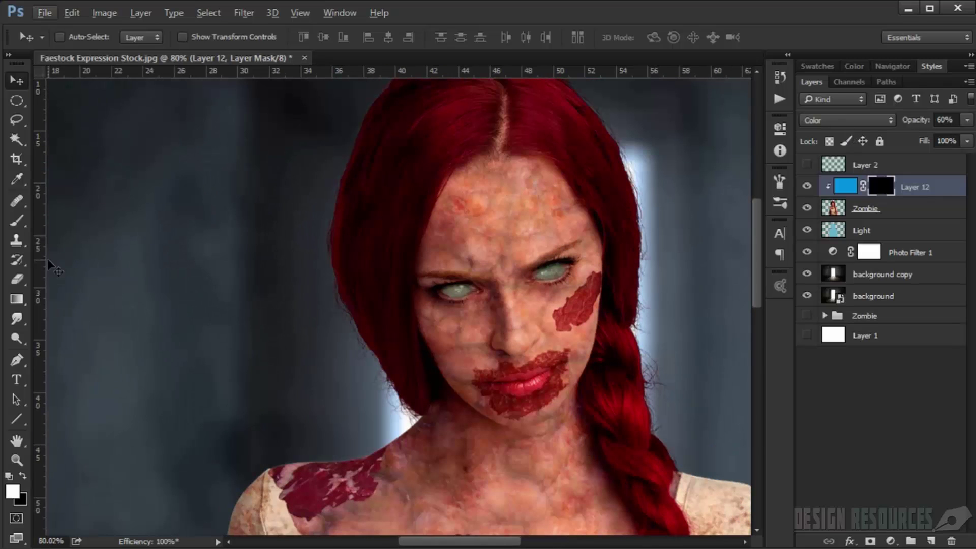
- Set up a round brush 77 px in size with 24% hardness and 30% opacity
{"action": "left_click", "coordinate": [16, 220]}
{"action": "scroll", "coordinate": [196, 272], "scroll_direction": "up", "scroll_amount": 2}
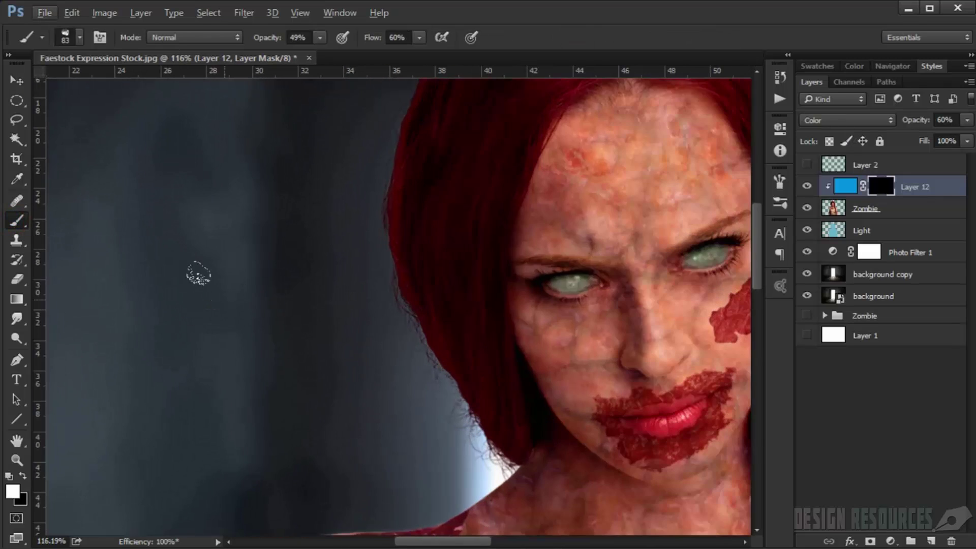
{"action": "right_click", "coordinate": [224, 297]}
{"action": "left_click", "coordinate": [264, 226]}
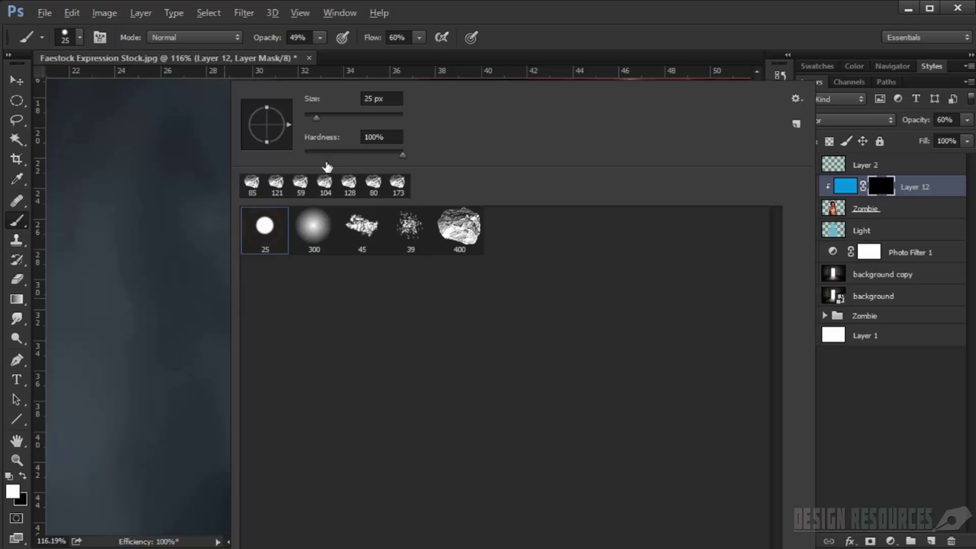
{"action": "left_click", "coordinate": [342, 118]}
{"action": "left_click_drag", "start_coordinate": [268, 37], "coordinate": [257, 38]}
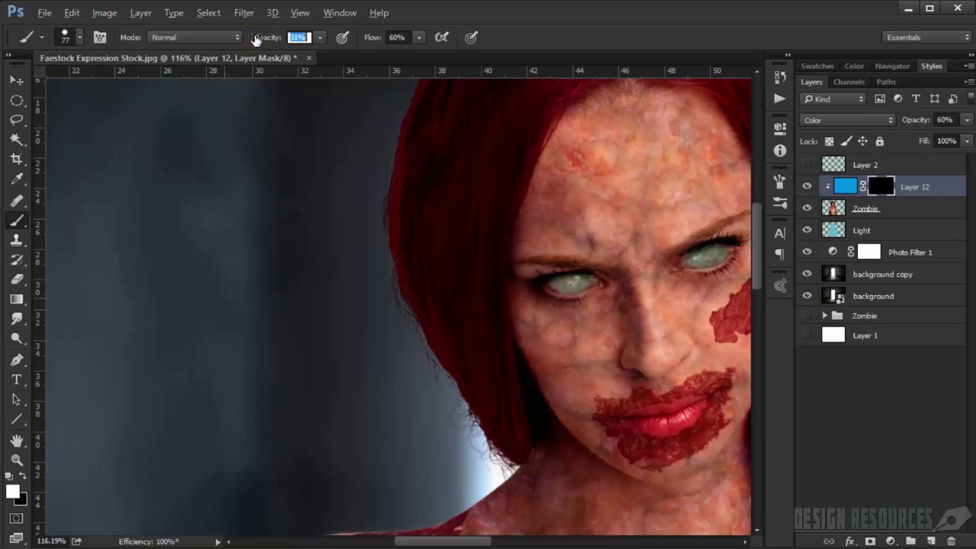
{"action": "key", "text": "Return"}
{"action": "left_click_drag", "start_coordinate": [451, 359], "coordinate": [368, 266]}
{"action": "right_click", "coordinate": [368, 266]}
{"action": "left_click_drag", "start_coordinate": [495, 156], "coordinate": [491, 147]}
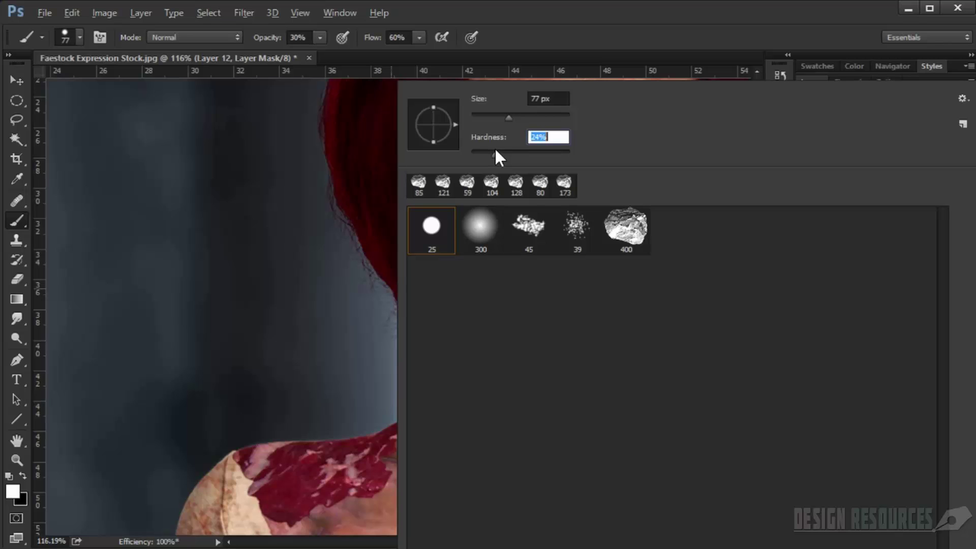
{"action": "left_click", "coordinate": [599, 39]}
- Paint white on the blue layer's mask along the neck and the top of the left shoulder with an 86 px brush
{"action": "scroll", "coordinate": [401, 379], "scroll_direction": "up", "scroll_amount": 4}
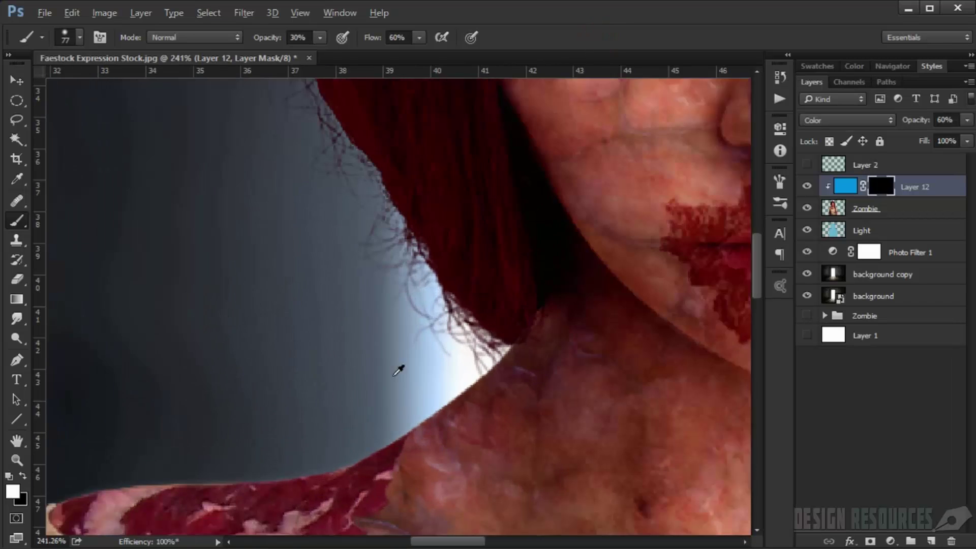
{"action": "scroll", "coordinate": [394, 377], "scroll_direction": "up", "scroll_amount": 1}
{"action": "left_click_drag", "start_coordinate": [392, 371], "coordinate": [322, 289]}
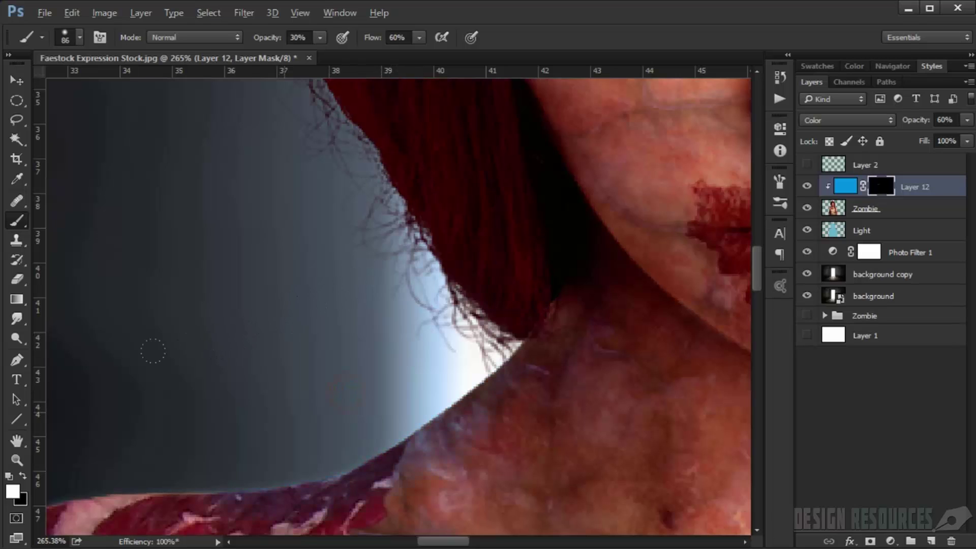
{"action": "left_click_drag", "start_coordinate": [193, 398], "coordinate": [334, 327]}
{"action": "left_click", "coordinate": [292, 319]}
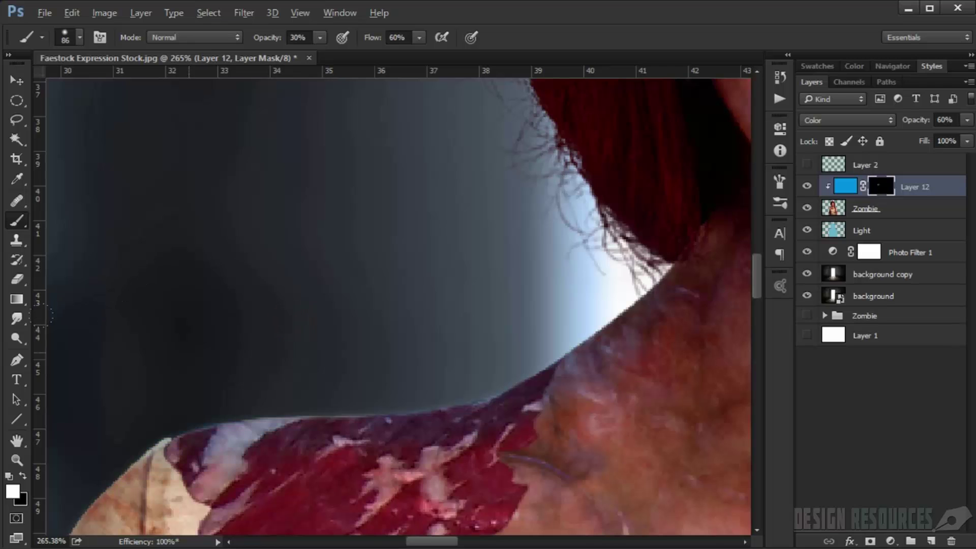
{"action": "left_click", "coordinate": [197, 368]}
{"action": "scroll", "coordinate": [205, 321], "scroll_direction": "down", "scroll_amount": 3}
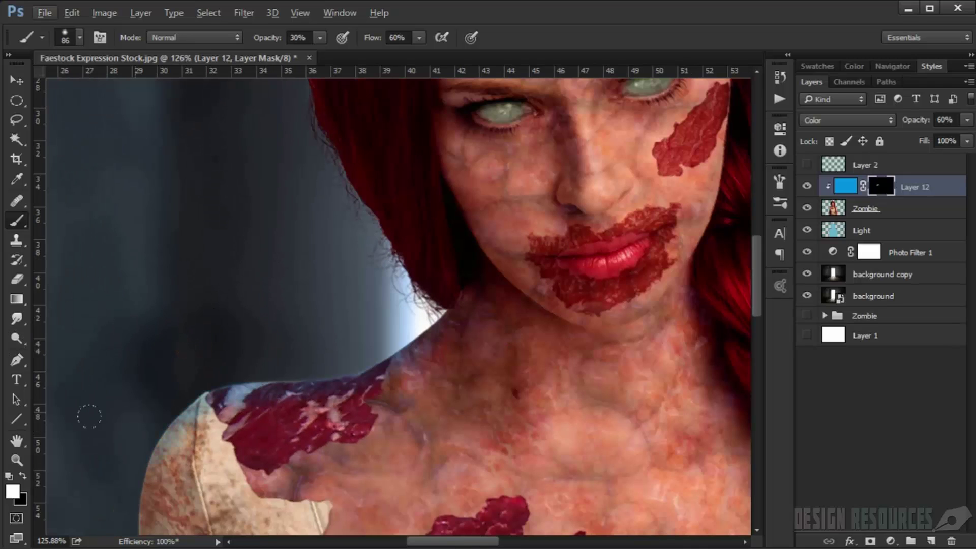
- Reveal the blue tint down the outer edge of the left sleeve and arm, enlarging the brush to 121 px and 169 px
{"action": "left_click_drag", "start_coordinate": [165, 359], "coordinate": [190, 335]}
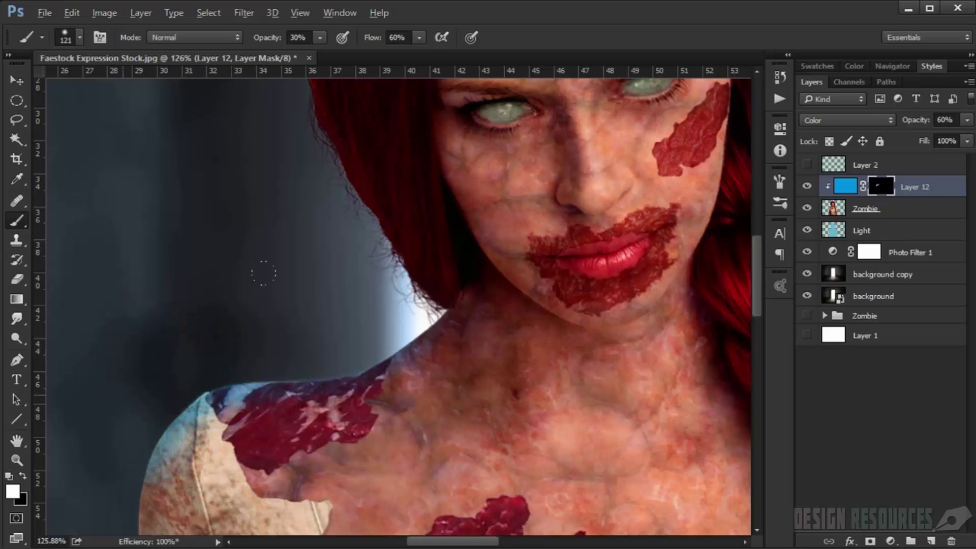
{"action": "scroll", "coordinate": [88, 335], "scroll_direction": "down", "scroll_amount": 3}
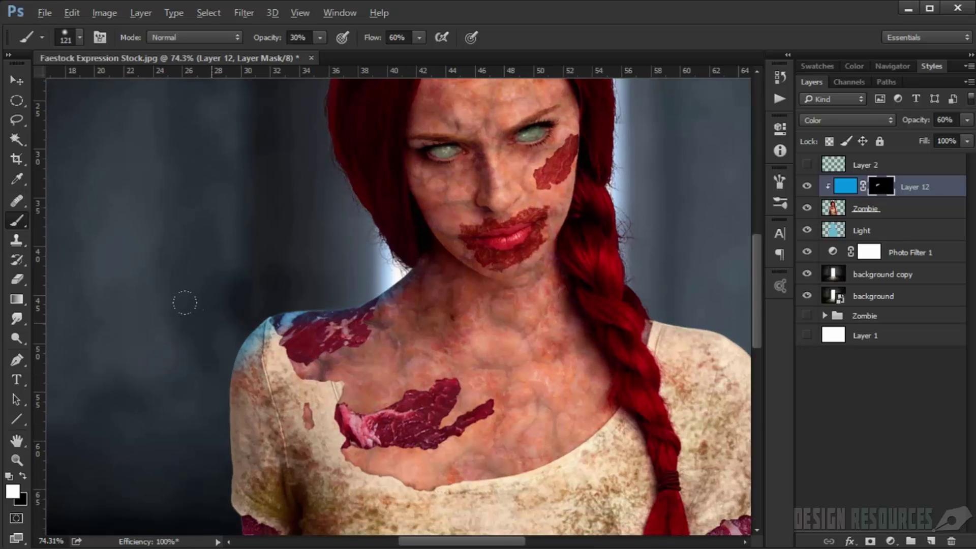
{"action": "mouse_move", "coordinate": [166, 408]}
{"action": "left_mouse_down"}
{"action": "mouse_move", "coordinate": [175, 414]}
{"action": "mouse_move", "coordinate": [188, 366]}
{"action": "mouse_move", "coordinate": [194, 431]}
{"action": "mouse_move", "coordinate": [183, 338]}
{"action": "left_mouse_up"}
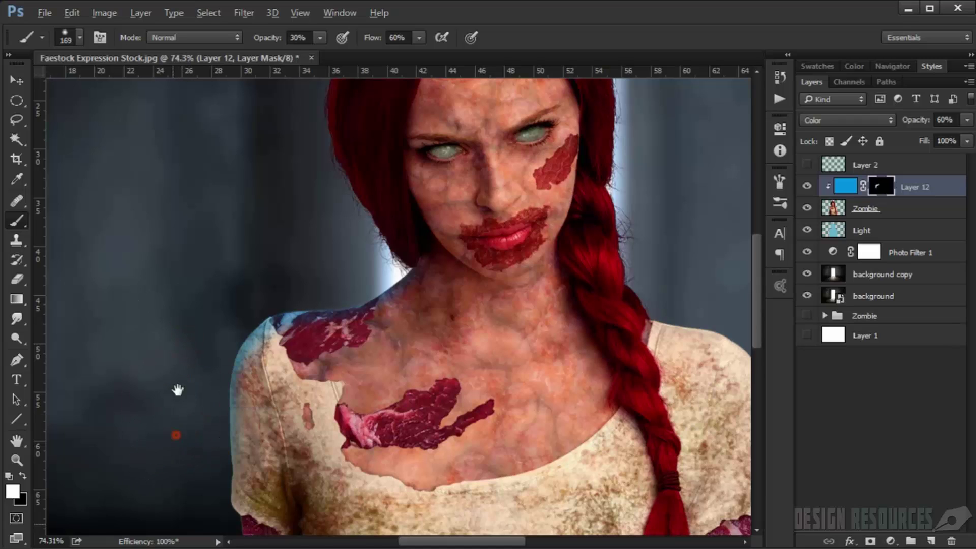
{"action": "scroll", "coordinate": [172, 356], "scroll_direction": "down", "scroll_amount": 5}
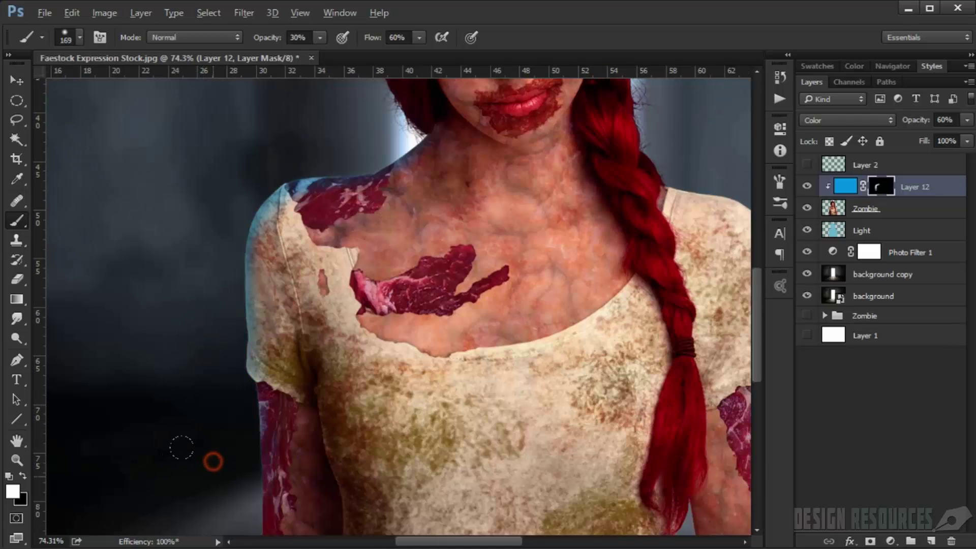
{"action": "scroll", "coordinate": [203, 406], "scroll_direction": "down", "scroll_amount": 3}
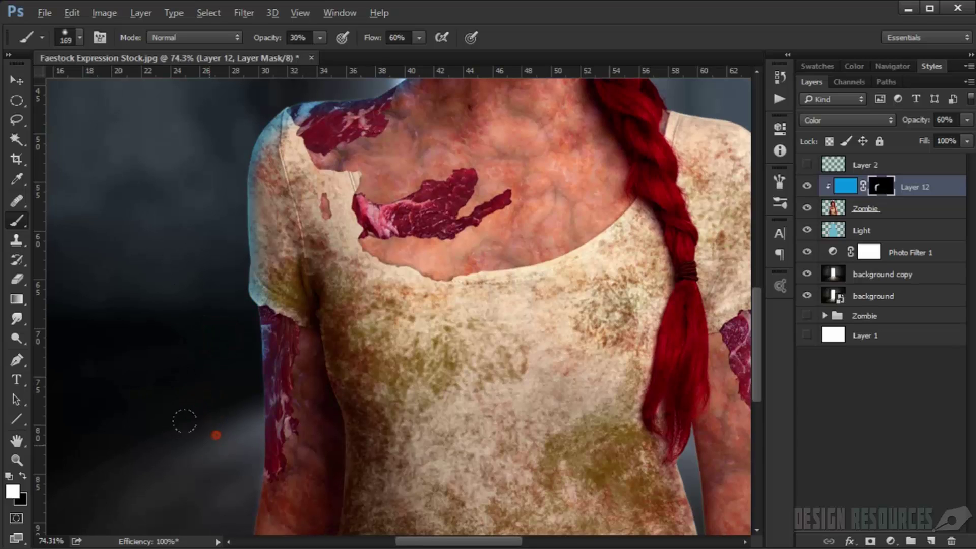
{"action": "scroll", "coordinate": [208, 331], "scroll_direction": "down", "scroll_amount": 4}
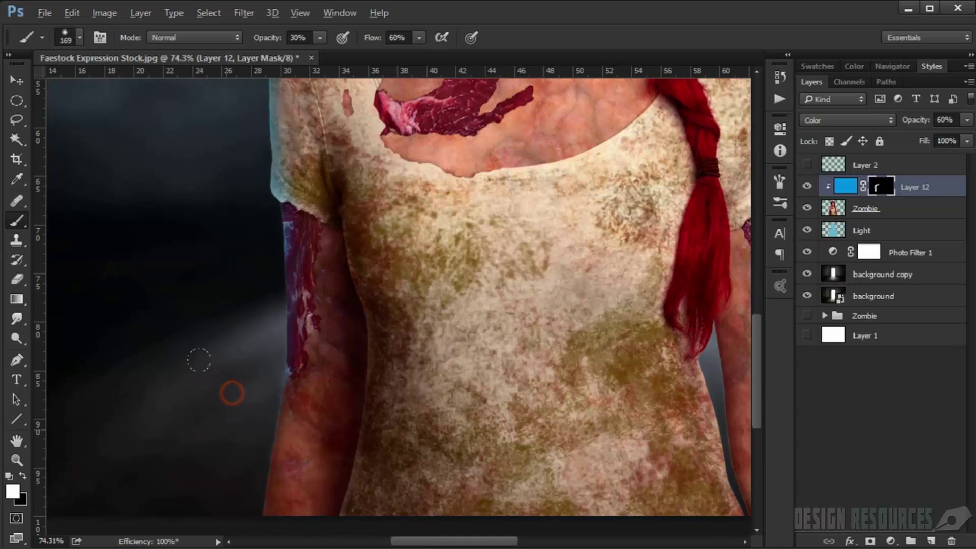
- Paint white on the mask down the outer edge of the arm on the image's right side
{"action": "left_click_drag", "start_coordinate": [241, 375], "coordinate": [56, 426]}
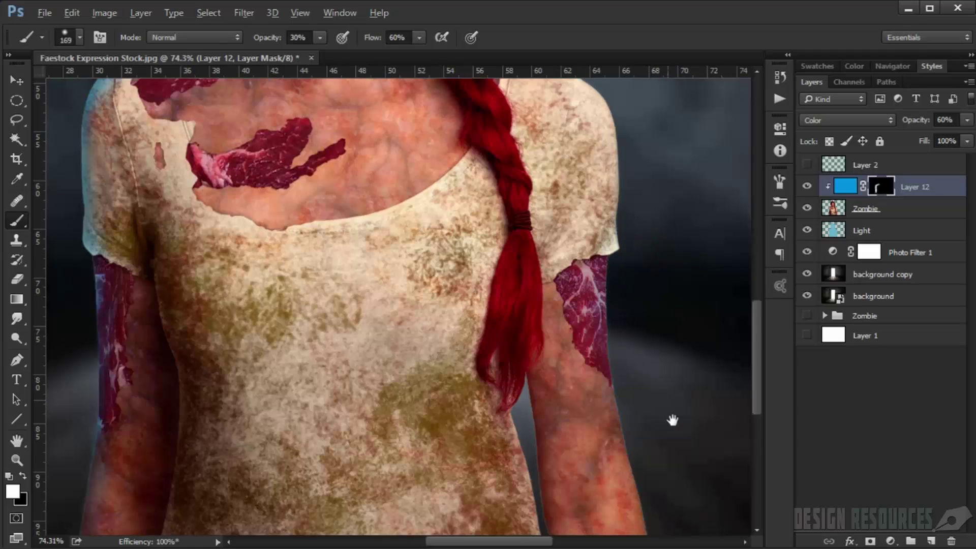
{"action": "left_click_drag", "start_coordinate": [672, 420], "coordinate": [616, 305]}
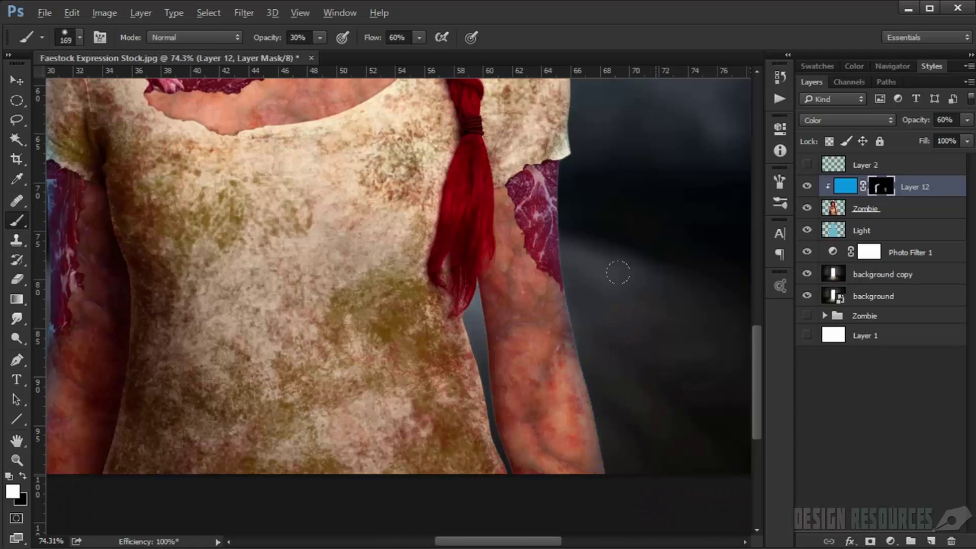
{"action": "left_click", "coordinate": [622, 273]}
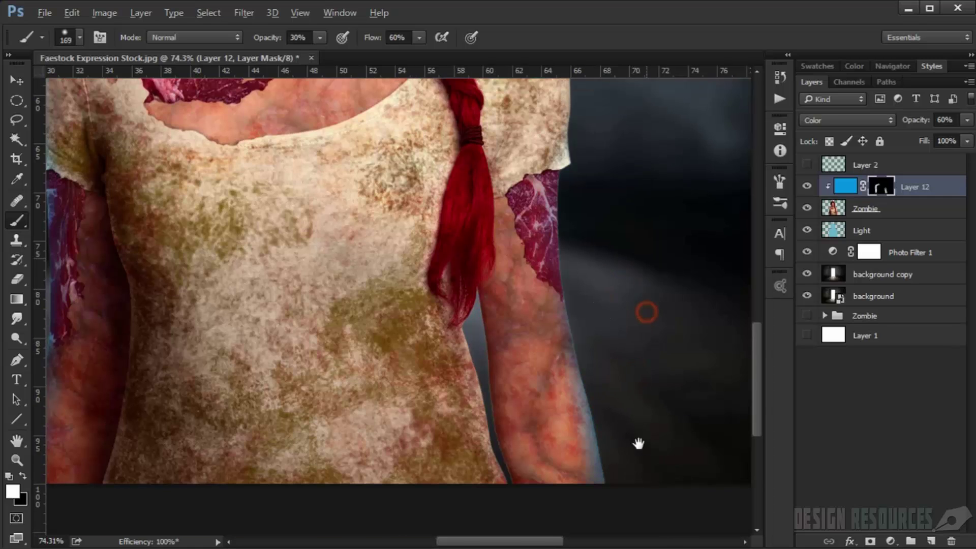
- Bring the blue tint onto the outer edge of the right shoulder and sleeve by painting the mask white
{"action": "scroll", "coordinate": [639, 447], "scroll_direction": "up", "scroll_amount": 5}
{"action": "left_click", "coordinate": [602, 260]}
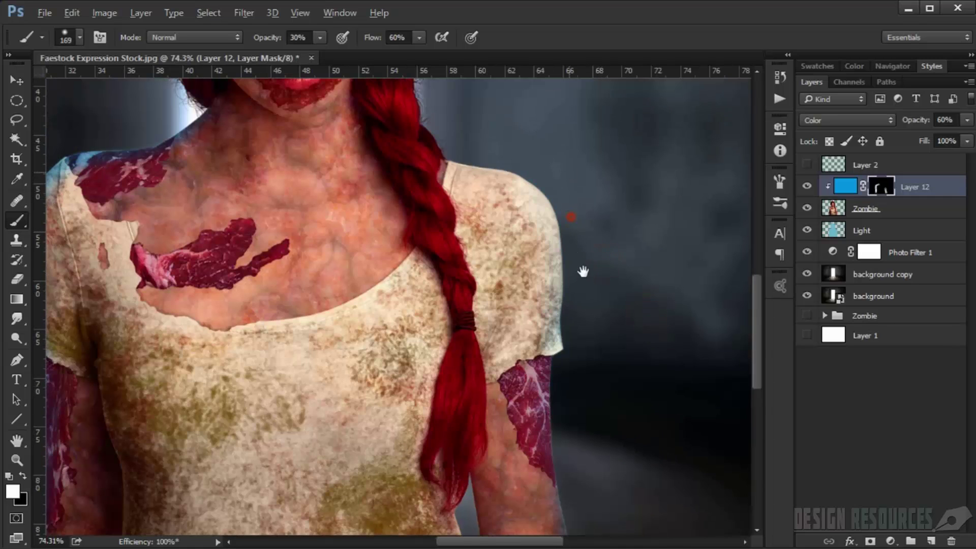
{"action": "left_click_drag", "start_coordinate": [583, 272], "coordinate": [606, 376]}
{"action": "left_click", "coordinate": [613, 246]}
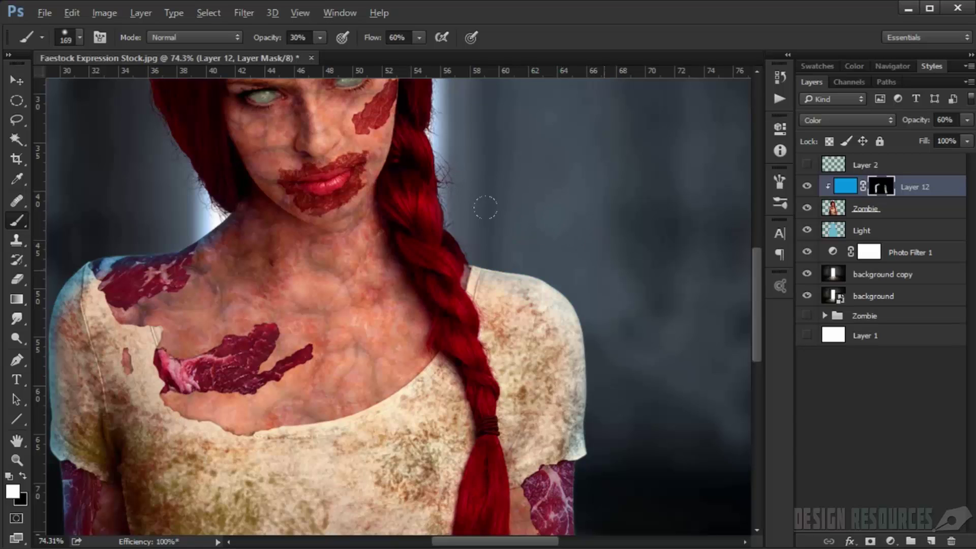
- Reduce the brush to 161 px and paint blue rim tint along the braid and the right edge of the hair
{"action": "left_click_drag", "start_coordinate": [561, 231], "coordinate": [587, 231], "text": "alt"}
{"action": "mouse_move", "coordinate": [523, 225]}
{"action": "left_mouse_down"}
{"action": "mouse_move", "coordinate": [537, 252]}
{"action": "mouse_move", "coordinate": [513, 262]}
{"action": "left_mouse_up"}
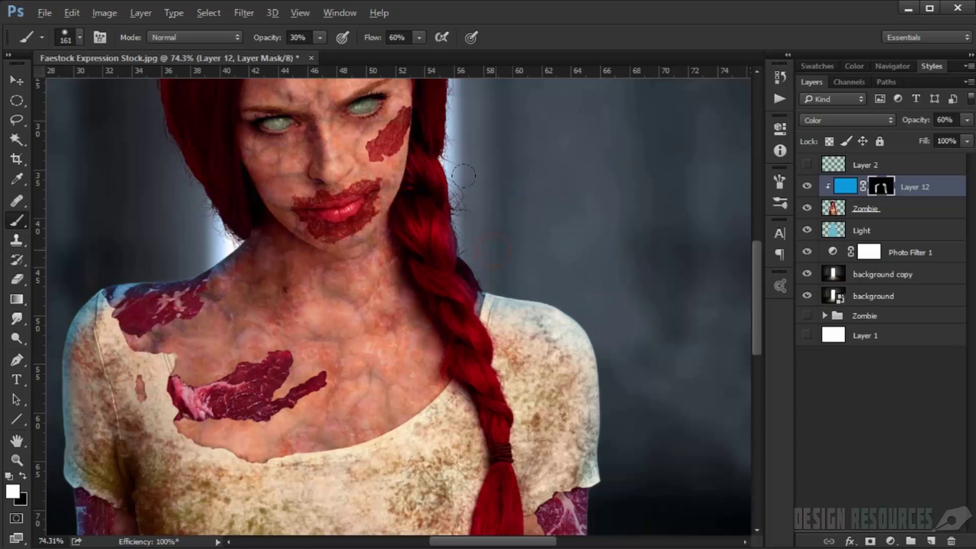
{"action": "left_click_drag", "start_coordinate": [486, 166], "coordinate": [497, 242]}
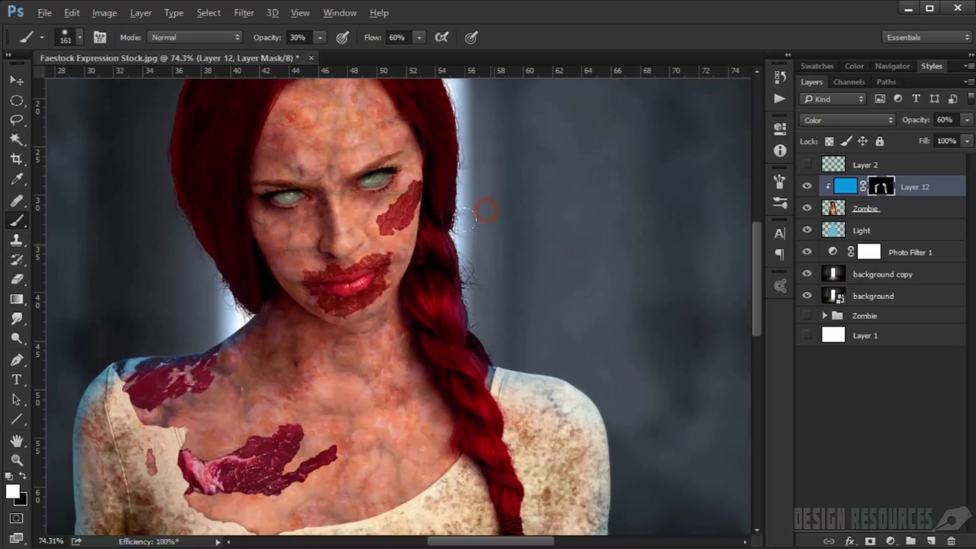
{"action": "left_click_drag", "start_coordinate": [523, 197], "coordinate": [524, 267]}
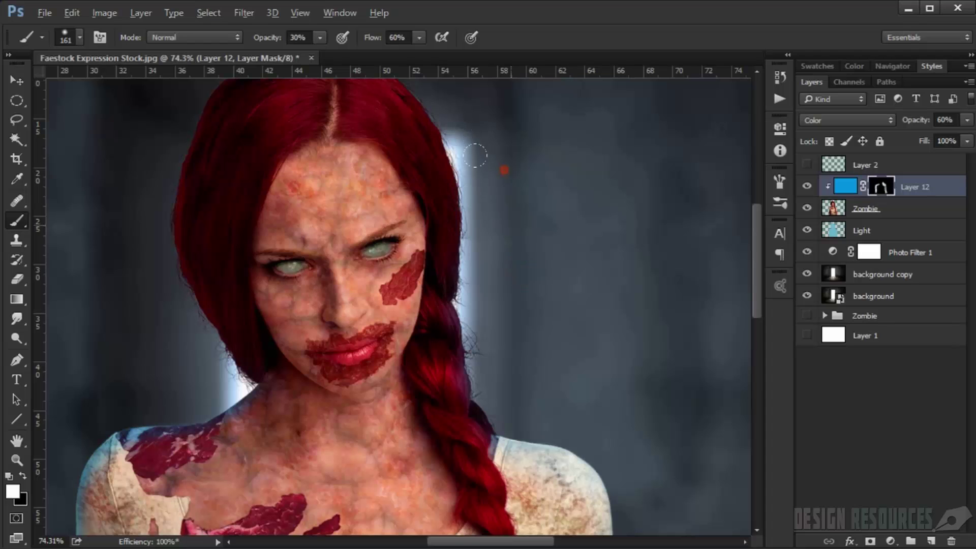
{"action": "left_click_drag", "start_coordinate": [498, 170], "coordinate": [529, 261]}
- Continue the blue tint on the mask around the top of the head and the left side of the hair
{"action": "left_click_drag", "start_coordinate": [446, 124], "coordinate": [520, 240]}
{"action": "left_click_drag", "start_coordinate": [492, 166], "coordinate": [515, 196]}
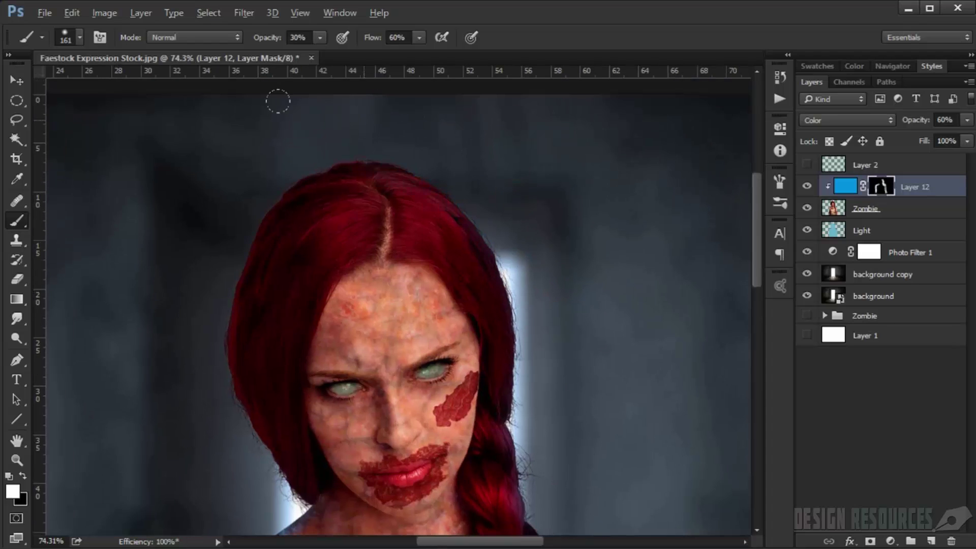
{"action": "left_click", "coordinate": [259, 153]}
{"action": "scroll", "coordinate": [242, 402], "scroll_direction": "down", "scroll_amount": 5}
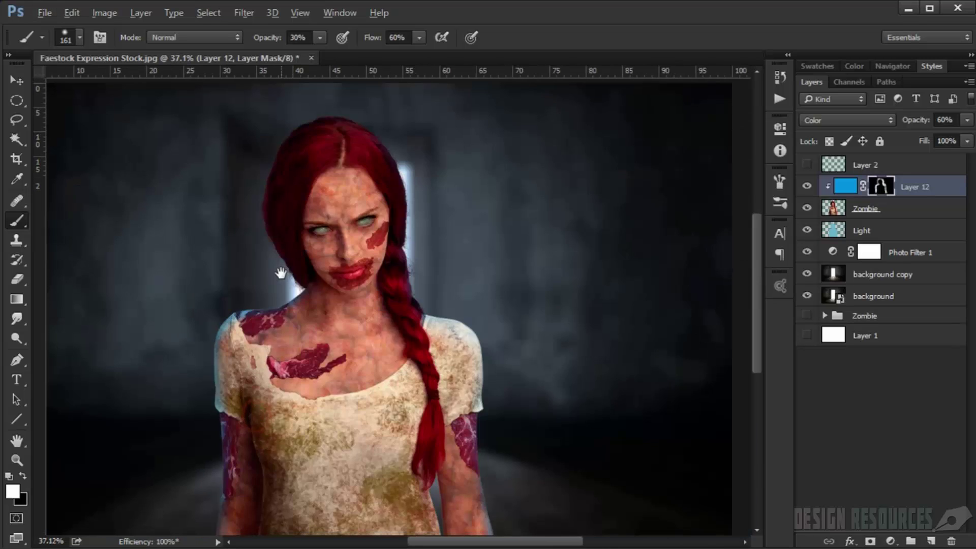
- Shrink the brush to 50 px and tint the braid tip, the waist and the inner edge of the right arm blue
{"action": "scroll", "coordinate": [421, 430], "scroll_direction": "up", "scroll_amount": 6}
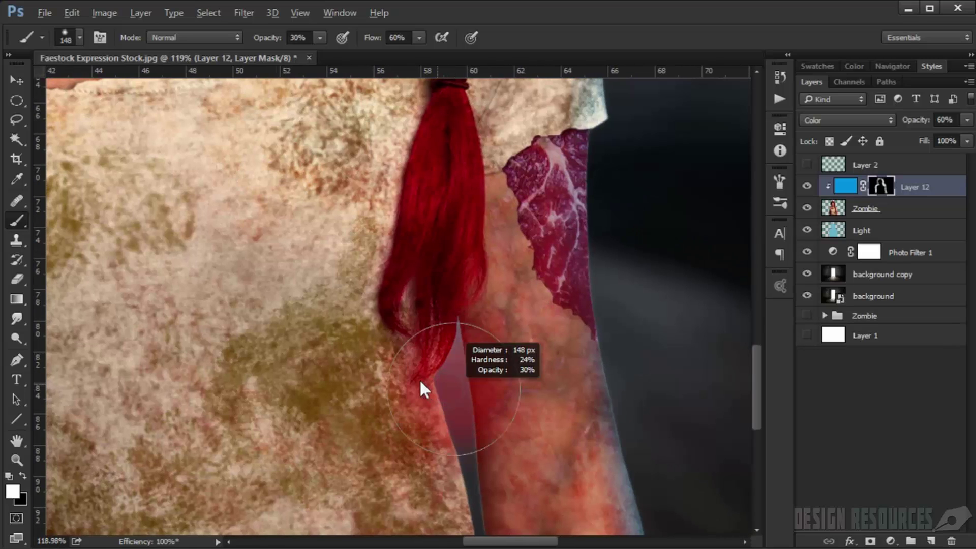
{"action": "left_click_drag", "start_coordinate": [419, 379], "coordinate": [377, 382]}
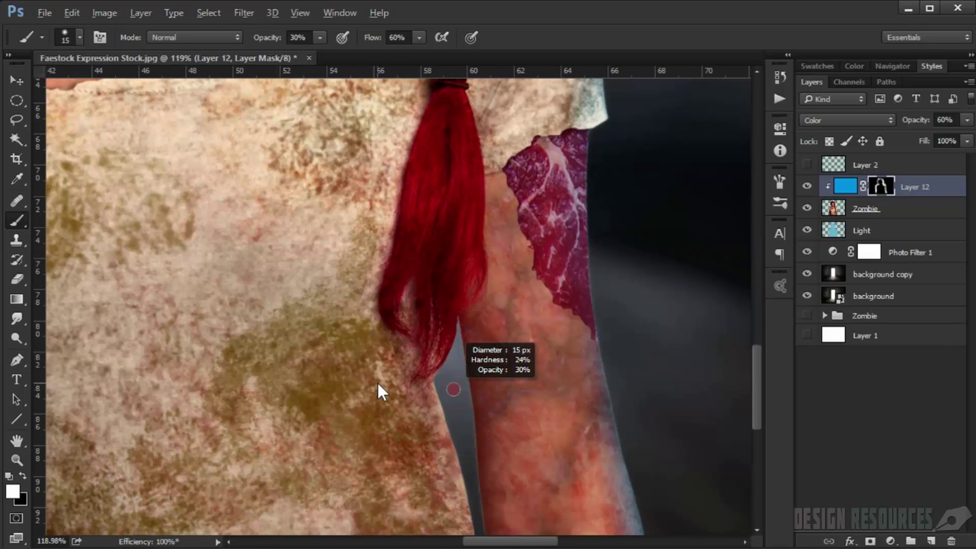
{"action": "left_click_drag", "start_coordinate": [454, 384], "coordinate": [467, 388]}
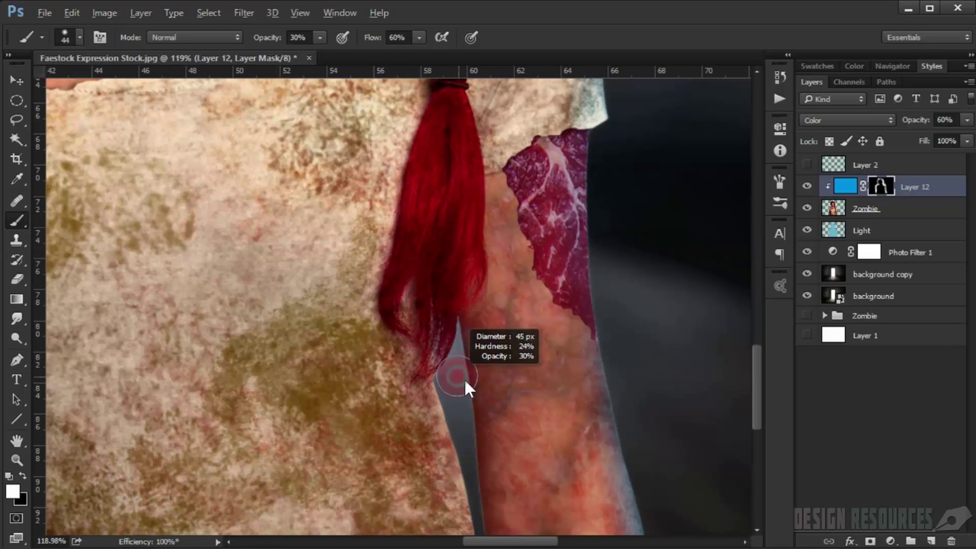
{"action": "mouse_move", "coordinate": [437, 325]}
{"action": "left_mouse_down"}
{"action": "mouse_move", "coordinate": [456, 464]}
{"action": "mouse_move", "coordinate": [407, 279]}
{"action": "left_mouse_up"}
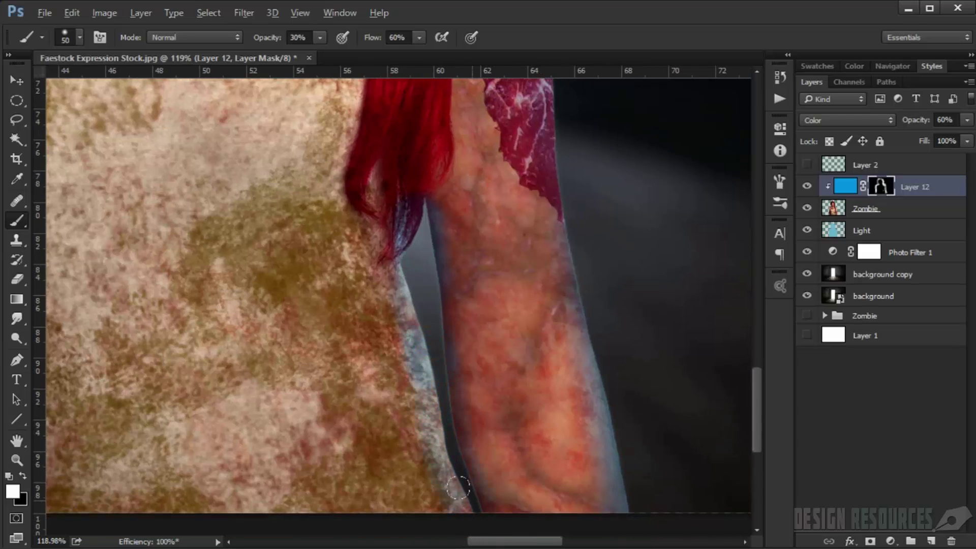
{"action": "left_click_drag", "start_coordinate": [457, 488], "coordinate": [449, 488]}
{"action": "scroll", "coordinate": [464, 386], "scroll_direction": "down", "scroll_amount": 8}
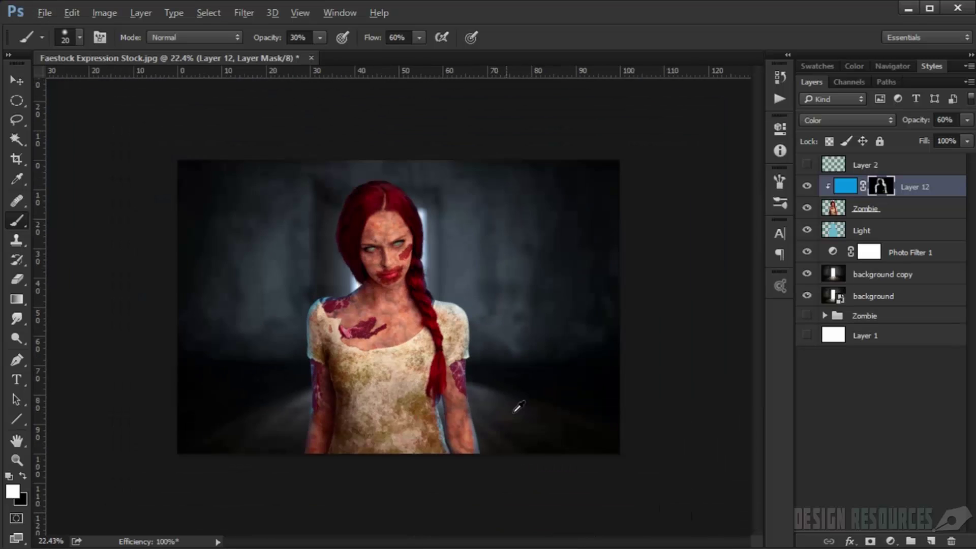
- Enlarge the brush to 148 px and check the blue rim tint around the shoulders, hair and whole figure
{"action": "scroll", "coordinate": [376, 429], "scroll_direction": "up", "scroll_amount": 6}
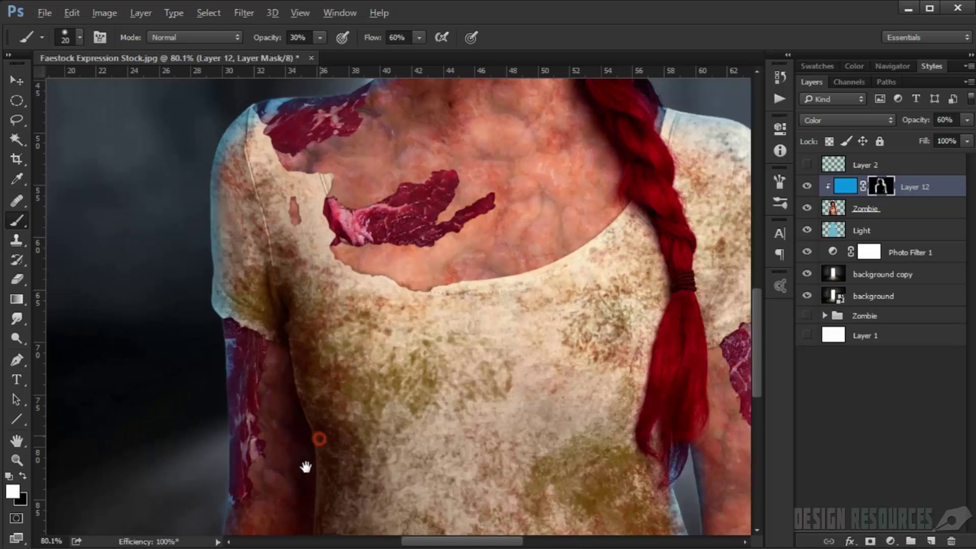
{"action": "left_click_drag", "start_coordinate": [358, 341], "coordinate": [296, 412]}
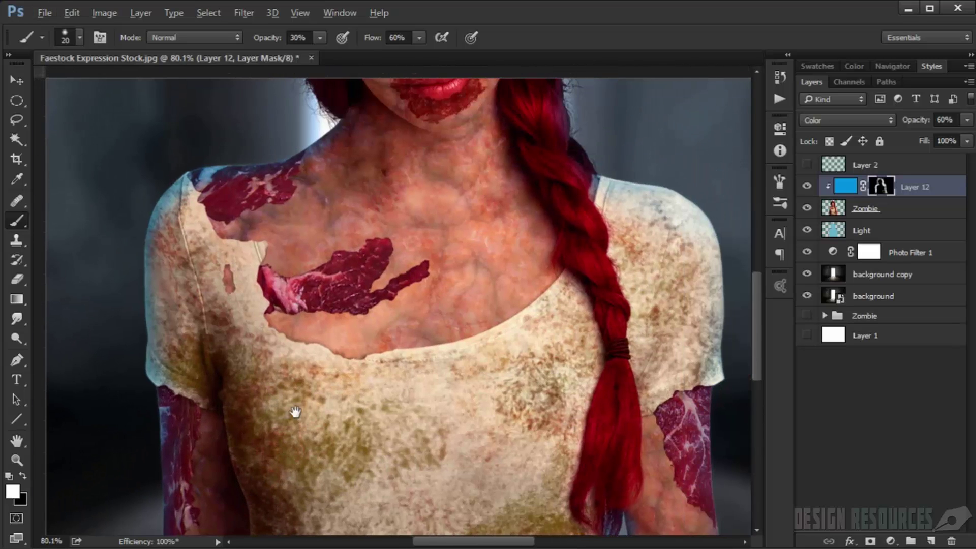
{"action": "left_click_drag", "start_coordinate": [332, 326], "coordinate": [322, 415]}
{"action": "left_click_drag", "start_coordinate": [199, 208], "coordinate": [241, 181]}
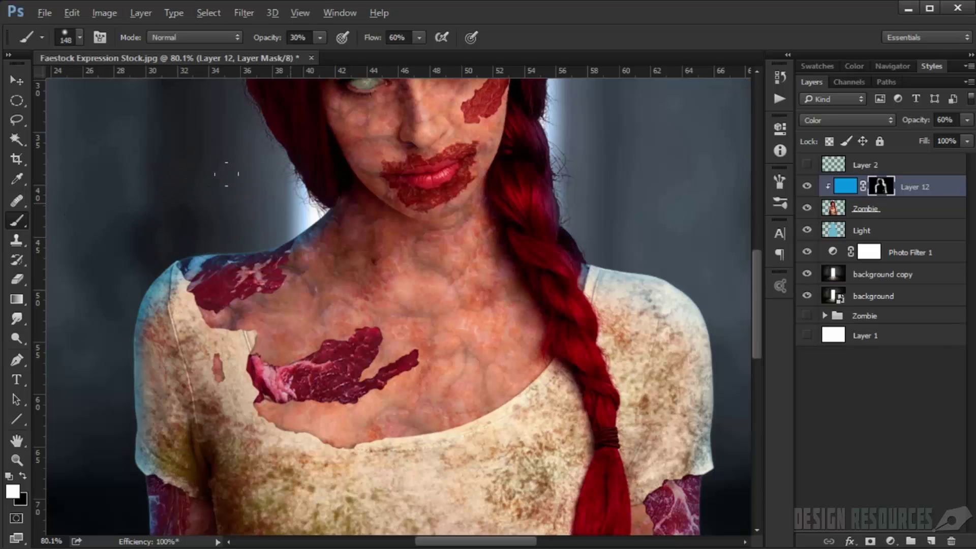
{"action": "scroll", "coordinate": [299, 201], "scroll_direction": "down", "scroll_amount": 5}
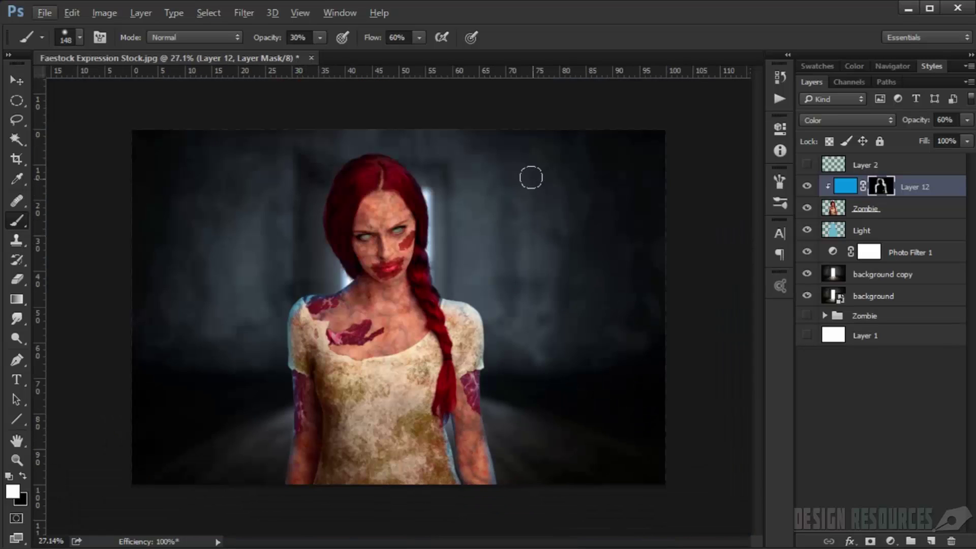
{"action": "scroll", "coordinate": [458, 376], "scroll_direction": "up", "scroll_amount": 4}
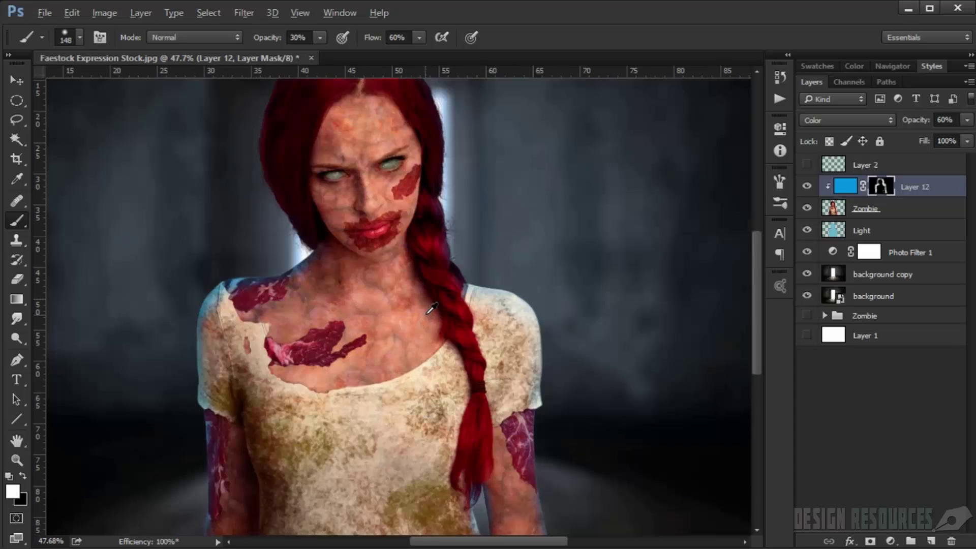
{"action": "mouse_move", "coordinate": [370, 224]}
{"action": "left_mouse_down"}
{"action": "mouse_move", "coordinate": [384, 351]}
{"action": "mouse_move", "coordinate": [372, 274]}
{"action": "left_mouse_up"}
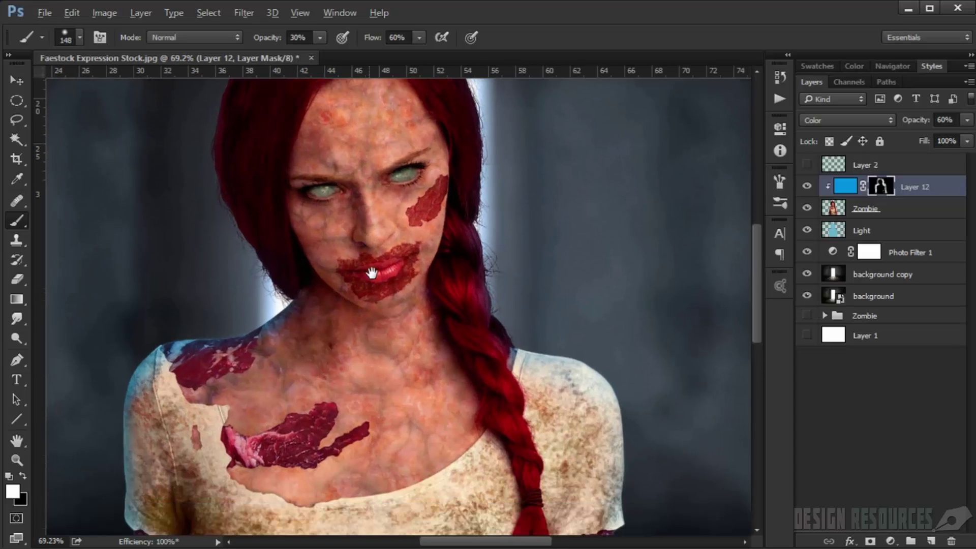
- Convert the visible Zombie layer beneath the clipped blue layer to a smart object
{"action": "scroll", "coordinate": [569, 229], "scroll_direction": "down", "scroll_amount": 2}
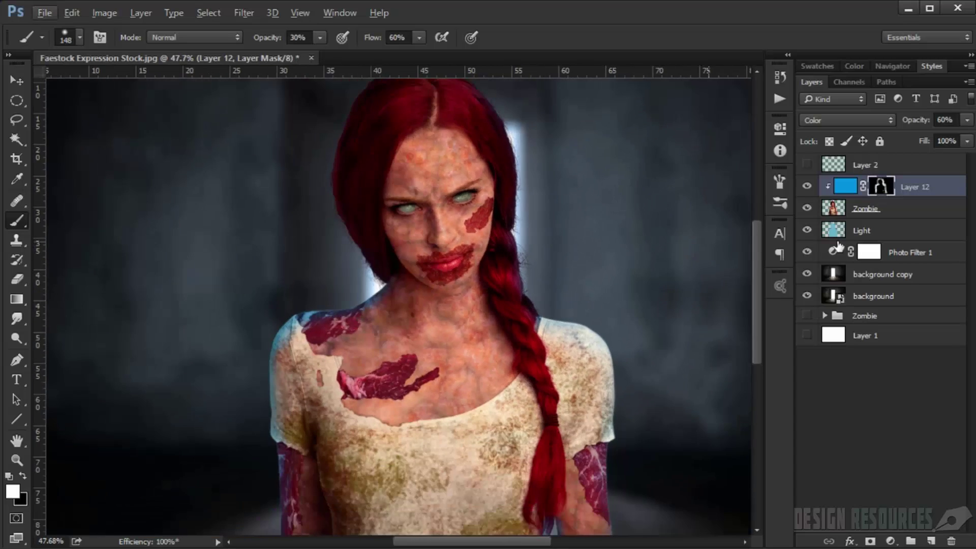
{"action": "left_click", "coordinate": [900, 209]}
{"action": "right_click", "coordinate": [912, 208]}
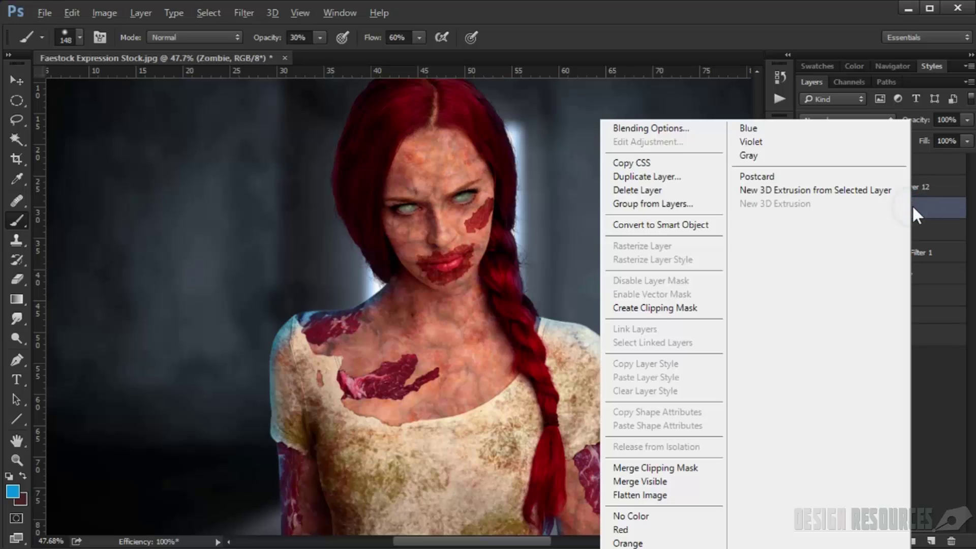
{"action": "left_click", "coordinate": [664, 229]}
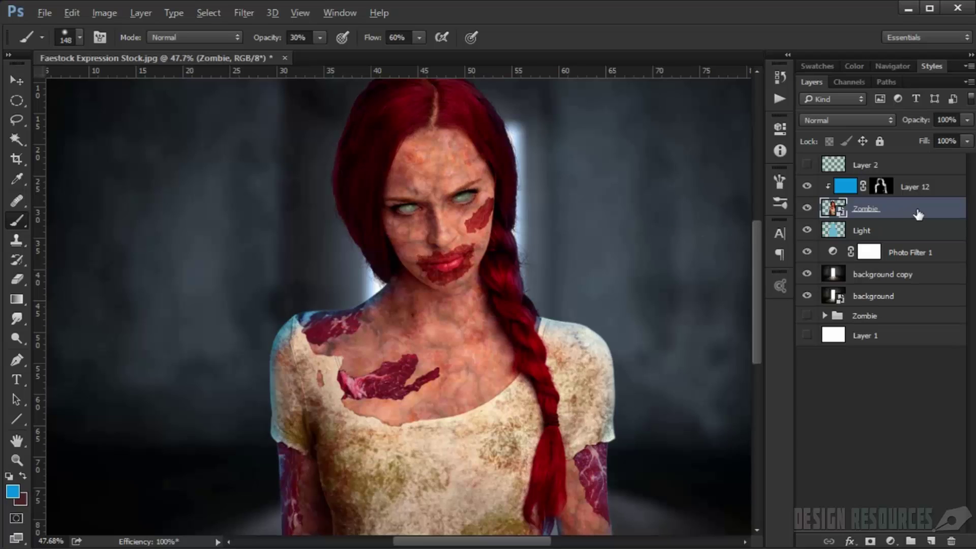
- Apply a Gaussian Blur smart filter with a 2.0 px radius to the Zombie smart object
{"action": "left_click", "coordinate": [244, 13]}
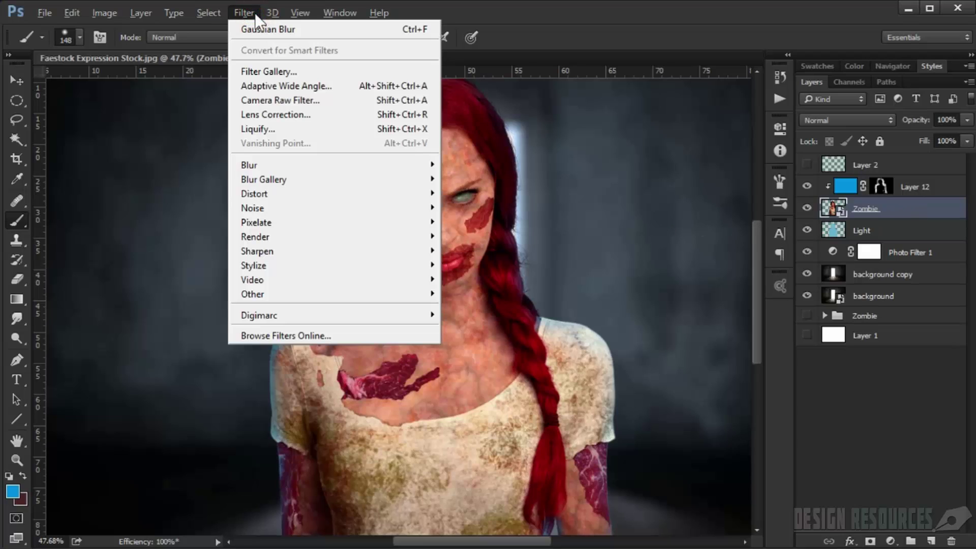
{"action": "mouse_move", "coordinate": [271, 163]}
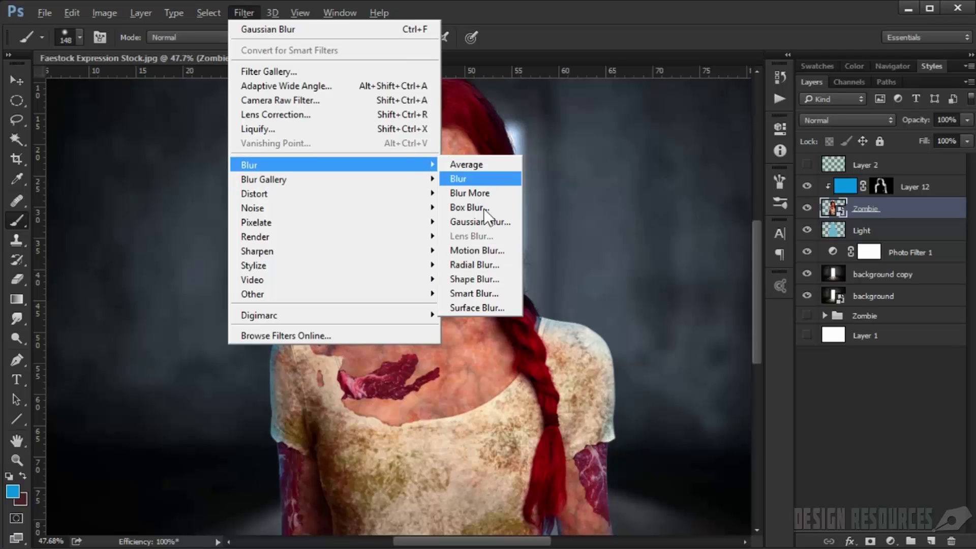
{"action": "left_click", "coordinate": [479, 221]}
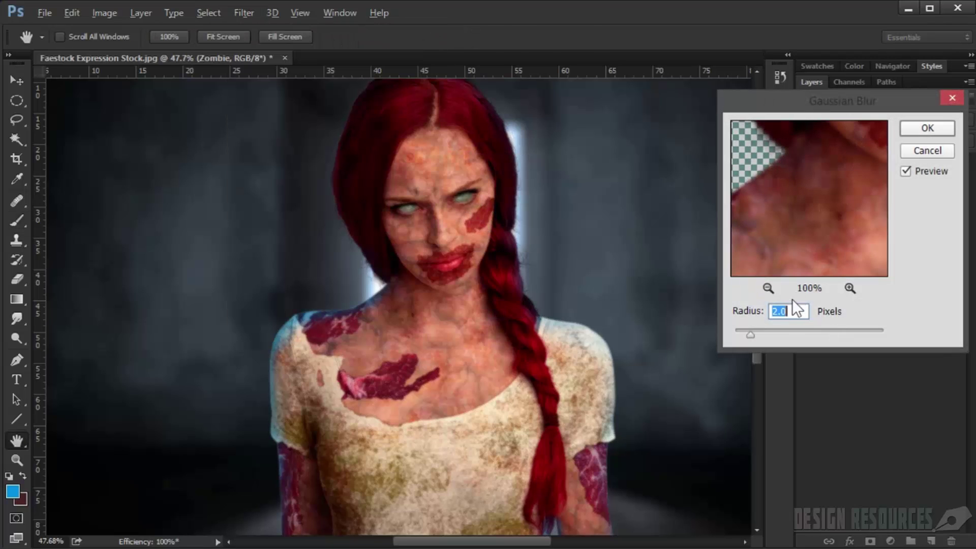
{"action": "left_click", "coordinate": [917, 128]}
- Fill the Zombie layer's smart filter mask with black to hide the blur
{"action": "left_click", "coordinate": [859, 230]}
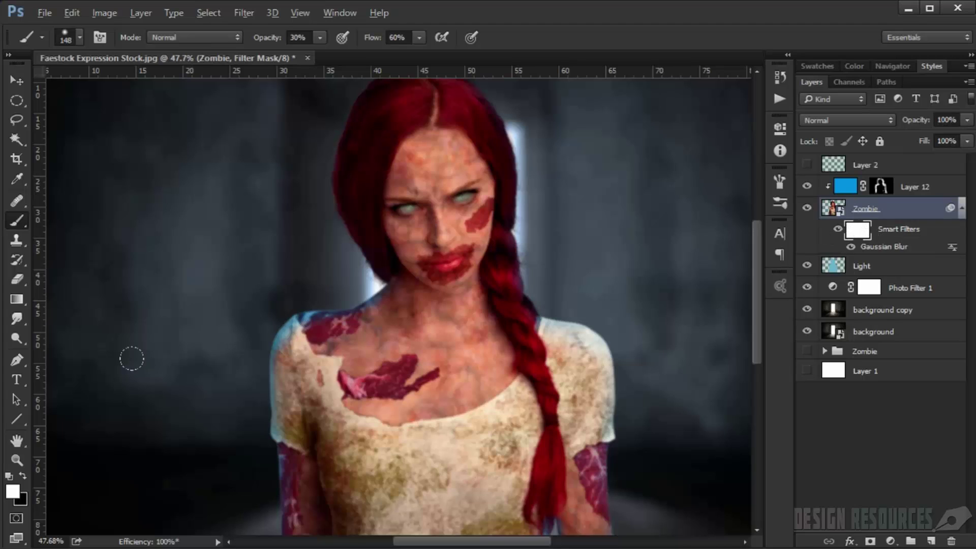
{"action": "key", "text": "z"}
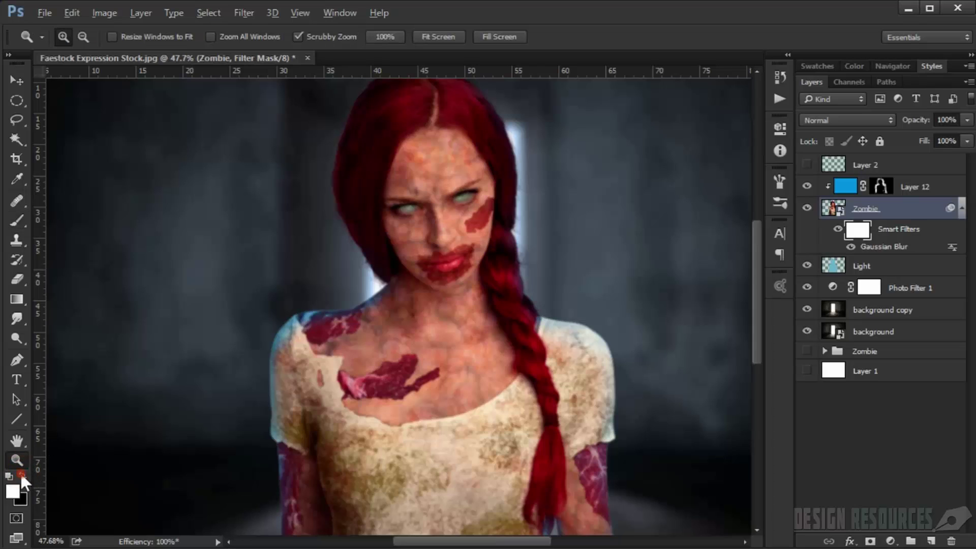
{"action": "left_click", "coordinate": [21, 473]}
{"action": "key", "text": "b"}
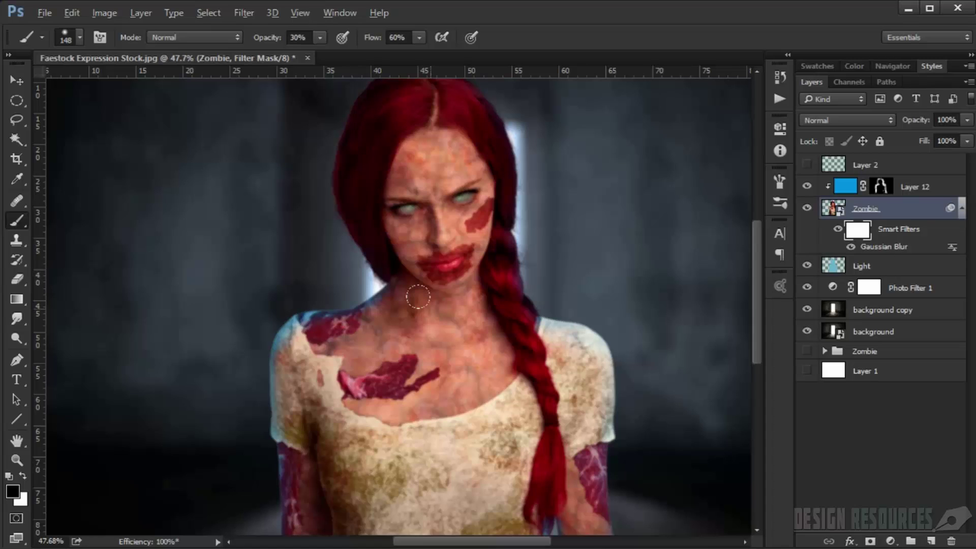
{"action": "key", "text": "alt+BackSpace"}
{"action": "left_click_drag", "start_coordinate": [495, 324], "coordinate": [401, 222]}
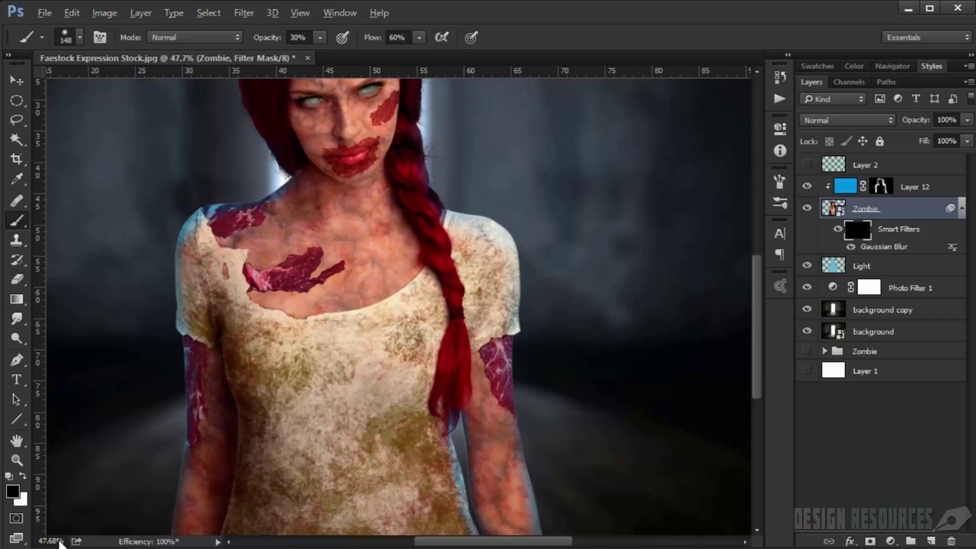
- Reduce the brush to 44 px and paint white on the filter mask along the outer edge of the right shoulder
{"action": "left_click", "coordinate": [23, 475]}
{"action": "scroll", "coordinate": [566, 239], "scroll_direction": "up", "scroll_amount": 4}
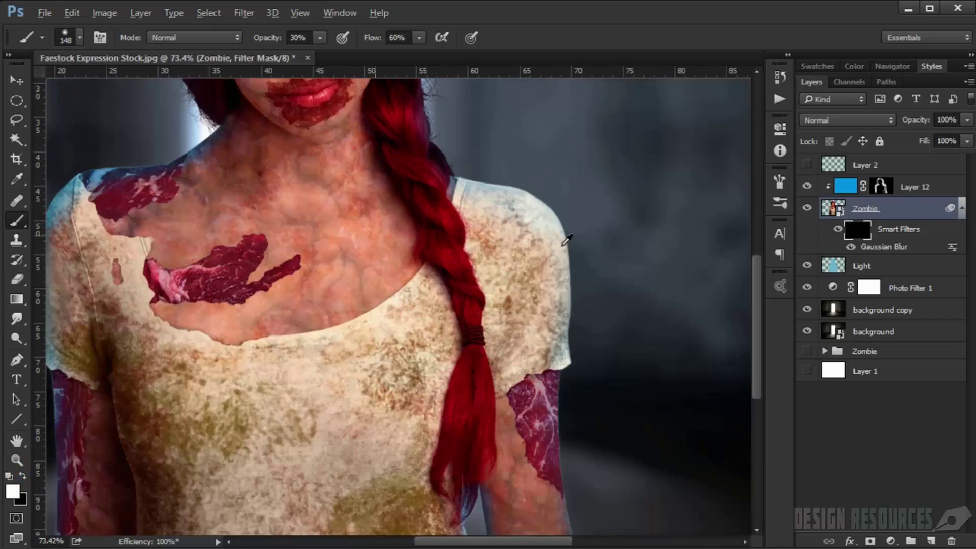
{"action": "scroll", "coordinate": [566, 239], "scroll_direction": "up", "scroll_amount": 5}
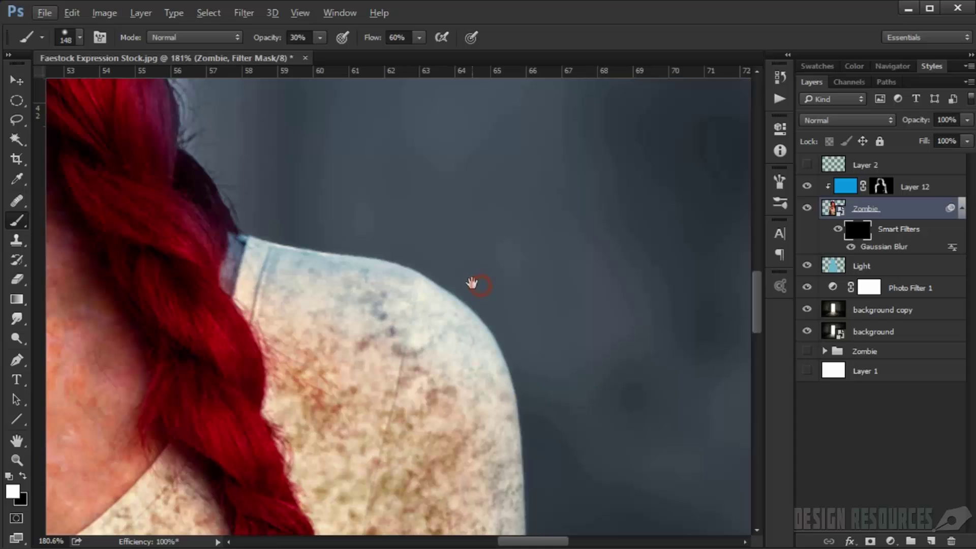
{"action": "right_click", "coordinate": [522, 300], "text": "alt"}
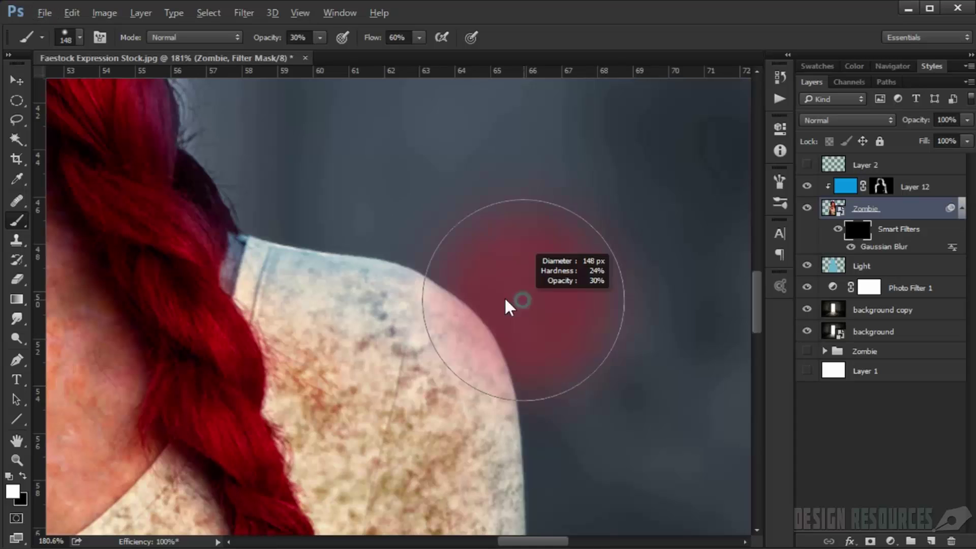
{"action": "left_click_drag", "start_coordinate": [505, 301], "coordinate": [452, 295]}
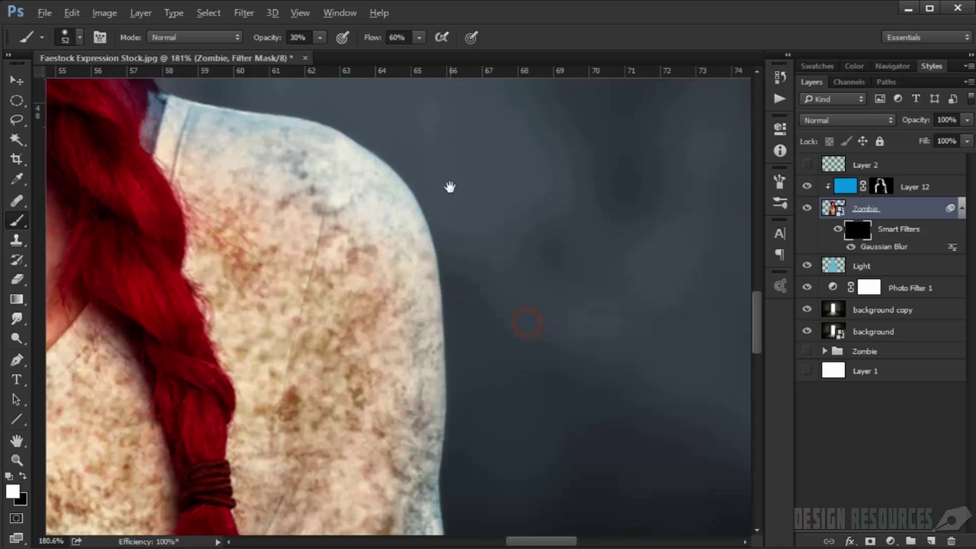
{"action": "scroll", "coordinate": [517, 323], "scroll_direction": "up", "scroll_amount": 4}
{"action": "right_click", "coordinate": [464, 283], "text": "alt"}
{"action": "left_click_drag", "start_coordinate": [464, 283], "coordinate": [430, 208]}
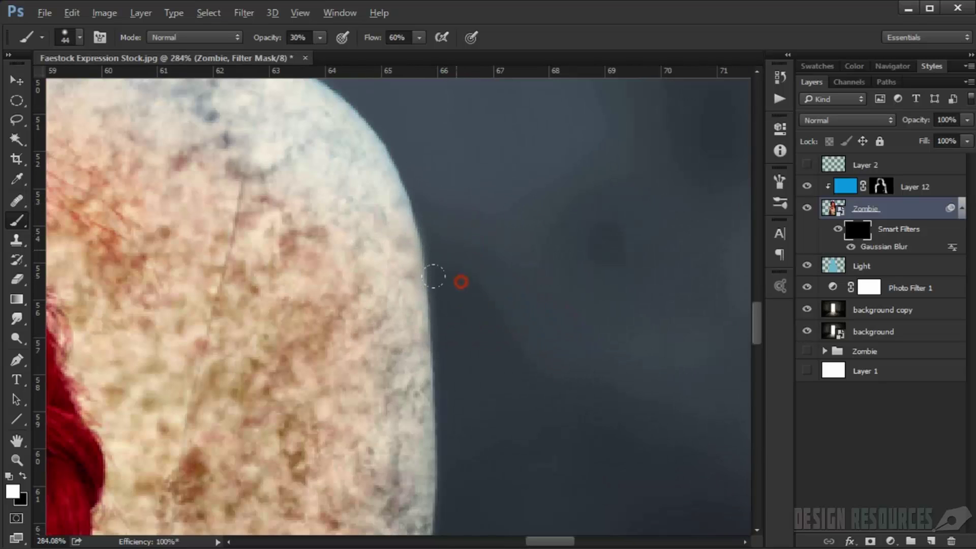
{"action": "left_click_drag", "start_coordinate": [476, 362], "coordinate": [450, 274]}
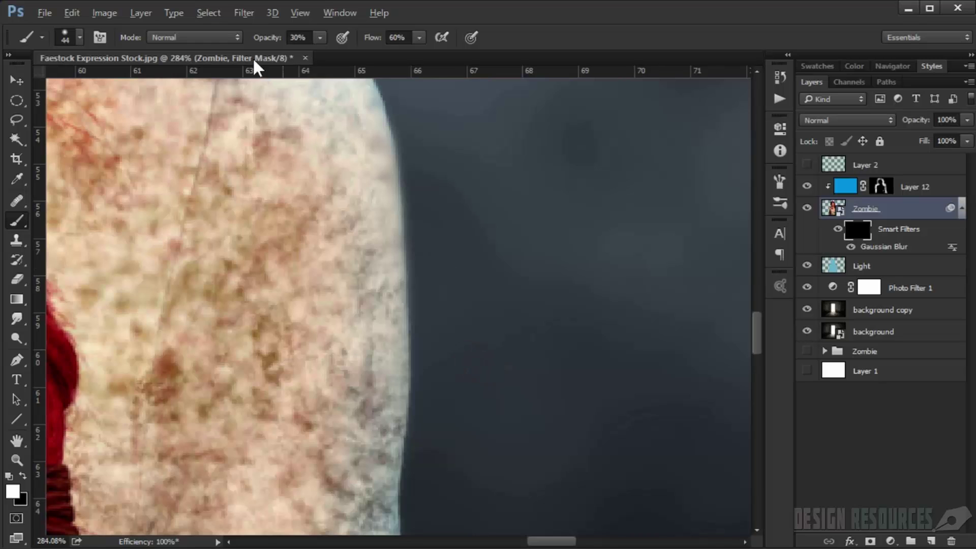
- Raise the brush opacity to 50% and size to 64 px, and reveal the blur along the right sleeve's outer edge
{"action": "left_click_drag", "start_coordinate": [260, 40], "coordinate": [279, 41]}
{"action": "left_click_drag", "start_coordinate": [466, 377], "coordinate": [448, 287]}
{"action": "mouse_move", "coordinate": [459, 288]}
{"action": "left_mouse_down"}
{"action": "mouse_move", "coordinate": [445, 319]}
{"action": "mouse_move", "coordinate": [448, 375]}
{"action": "left_mouse_up"}
{"action": "mouse_move", "coordinate": [453, 387]}
{"action": "left_mouse_down"}
{"action": "mouse_move", "coordinate": [449, 434]}
{"action": "mouse_move", "coordinate": [454, 368]}
{"action": "mouse_move", "coordinate": [440, 291]}
{"action": "left_mouse_up"}
{"action": "left_click_drag", "start_coordinate": [444, 408], "coordinate": [432, 300]}
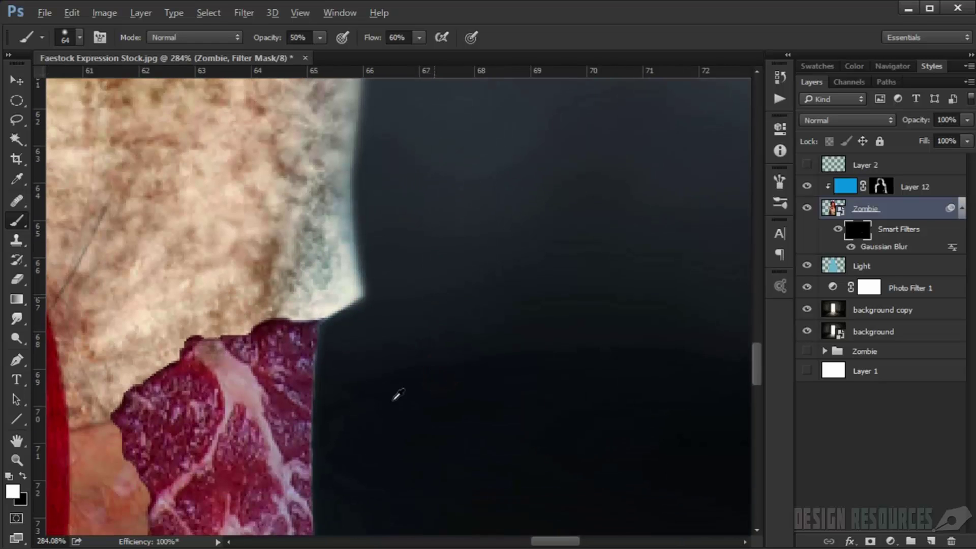
- Reduce the brush to 43 px and soften the right sleeve hem and the outer edge of the arm's meat wound
{"action": "mouse_move", "coordinate": [394, 399]}
{"action": "left_mouse_down"}
{"action": "mouse_move", "coordinate": [354, 392]}
{"action": "mouse_move", "coordinate": [359, 349]}
{"action": "left_mouse_up"}
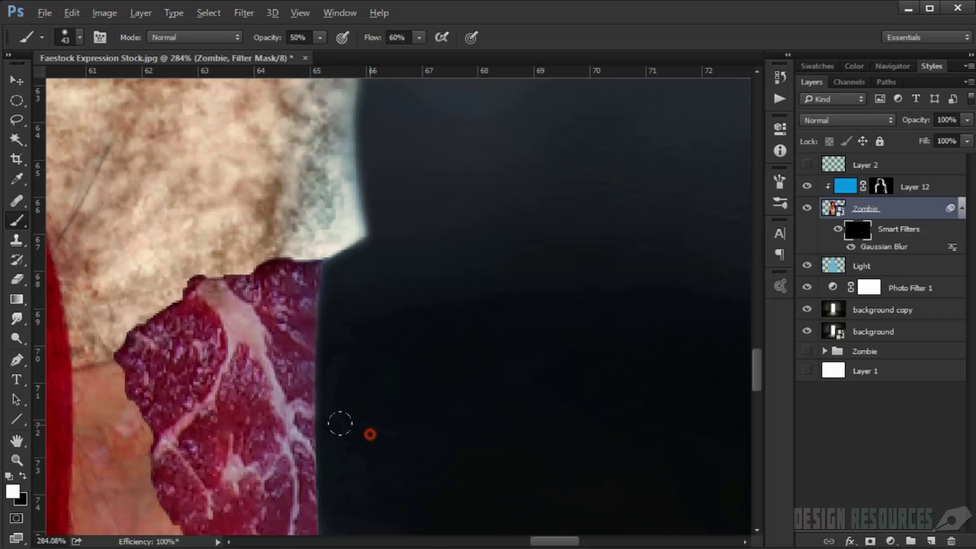
{"action": "mouse_move", "coordinate": [367, 391]}
{"action": "left_mouse_down"}
{"action": "mouse_move", "coordinate": [361, 331]}
{"action": "mouse_move", "coordinate": [378, 223]}
{"action": "left_mouse_up"}
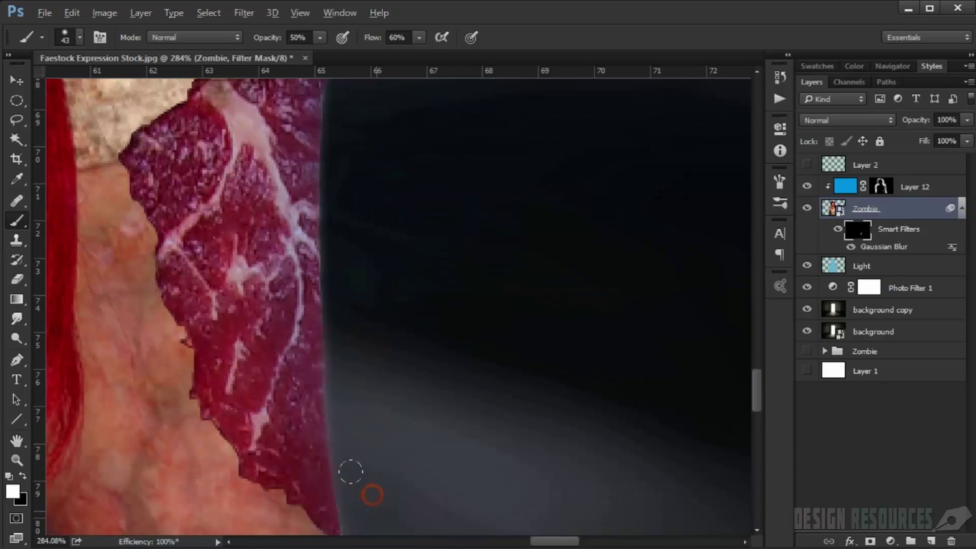
{"action": "left_click_drag", "start_coordinate": [376, 499], "coordinate": [363, 346]}
{"action": "left_click_drag", "start_coordinate": [398, 443], "coordinate": [373, 324]}
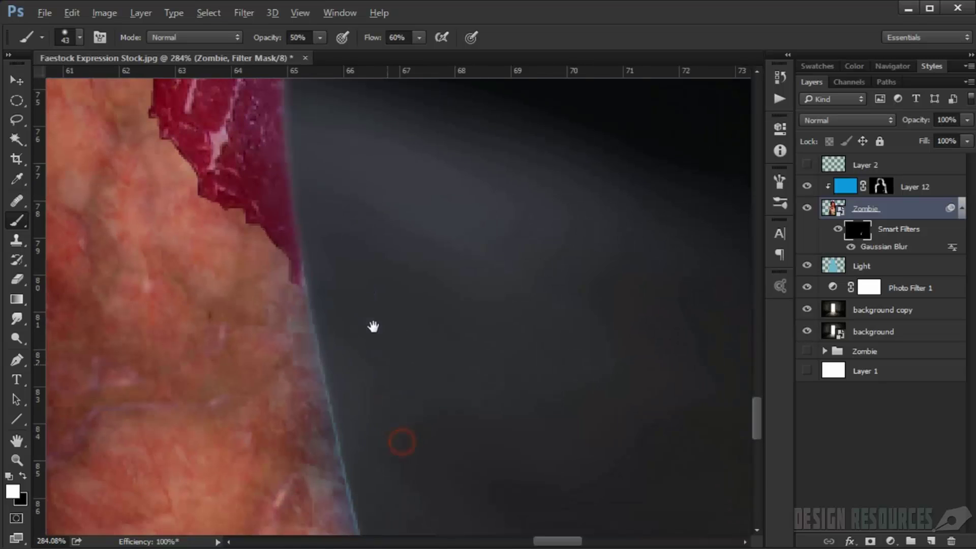
- Continue painting the filter mask along the right forearm's outer edge down to the bottom of the image
{"action": "left_click_drag", "start_coordinate": [396, 419], "coordinate": [368, 317]}
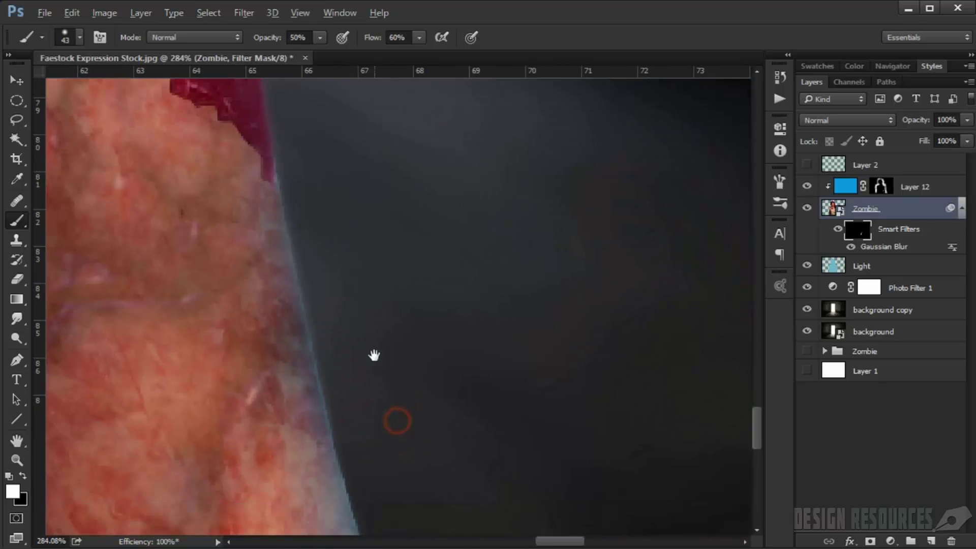
{"action": "left_click_drag", "start_coordinate": [401, 437], "coordinate": [368, 301]}
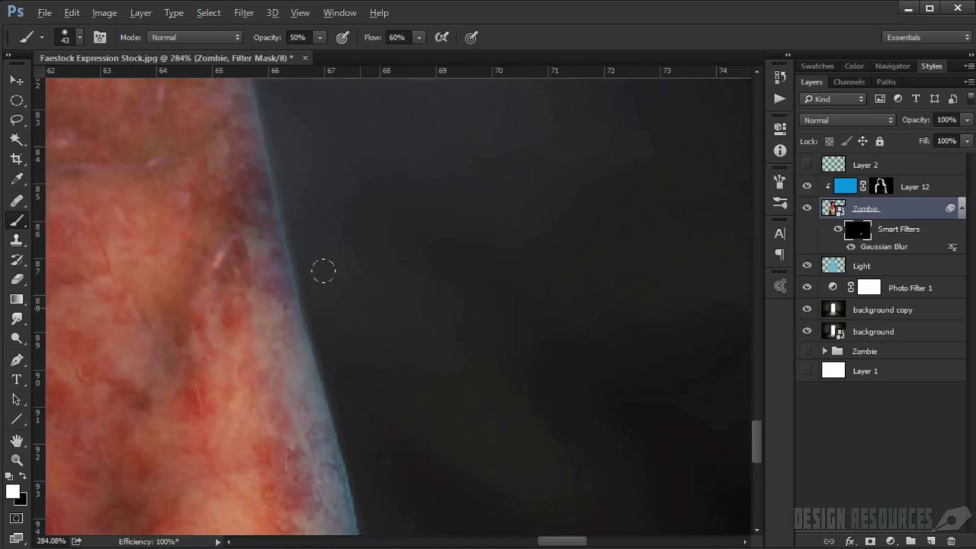
{"action": "left_click_drag", "start_coordinate": [398, 466], "coordinate": [375, 277]}
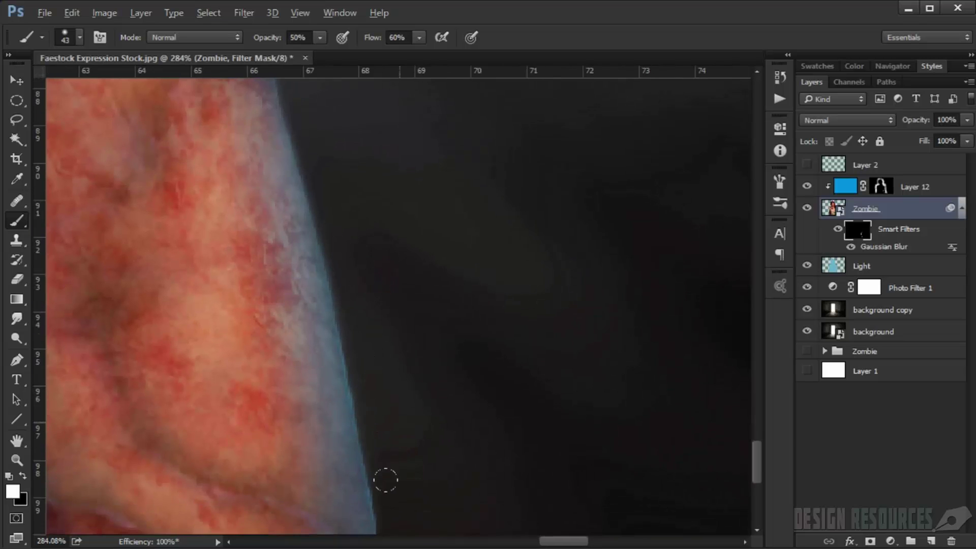
{"action": "left_click_drag", "start_coordinate": [420, 429], "coordinate": [419, 208]}
{"action": "left_click", "coordinate": [413, 232]}
{"action": "scroll", "coordinate": [422, 343], "scroll_direction": "down", "scroll_amount": 6}
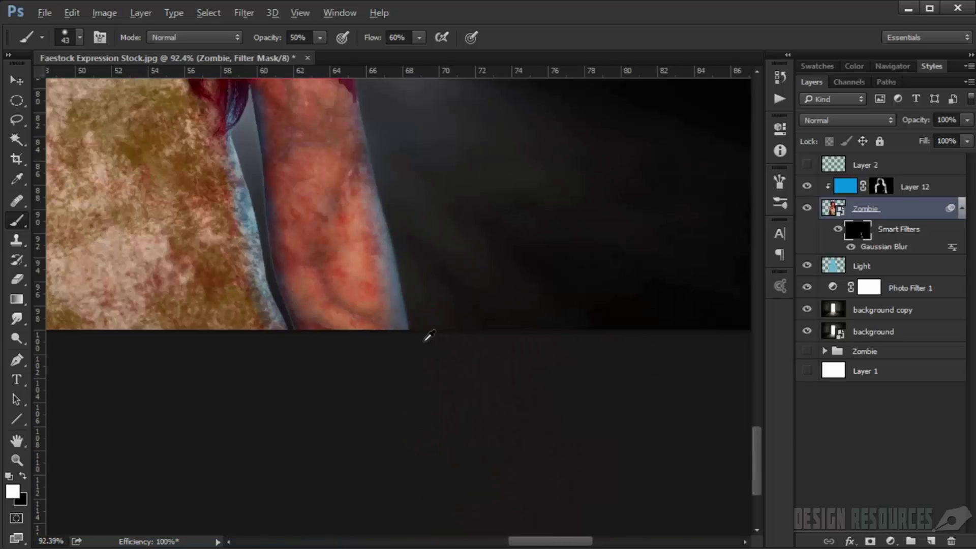
- Enlarge the brush to 64 px and reveal the blur on the hair tips and neck edge above the left shoulder
{"action": "left_click_drag", "start_coordinate": [389, 274], "coordinate": [555, 464]}
{"action": "left_click_drag", "start_coordinate": [277, 350], "coordinate": [343, 441]}
{"action": "scroll", "coordinate": [285, 148], "scroll_direction": "up", "scroll_amount": 5}
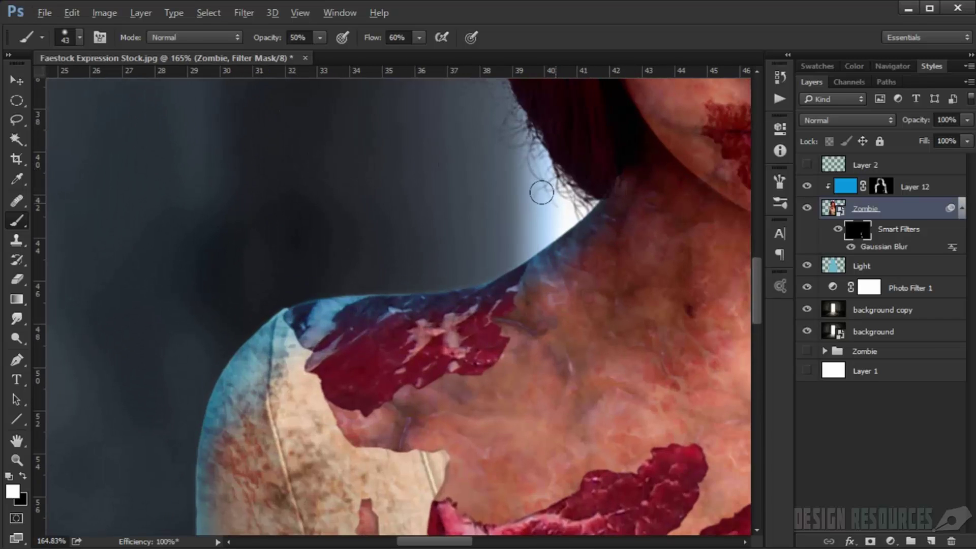
{"action": "left_click", "coordinate": [551, 206]}
{"action": "mouse_move", "coordinate": [514, 211]}
{"action": "left_mouse_down"}
{"action": "mouse_move", "coordinate": [521, 184]}
{"action": "mouse_move", "coordinate": [540, 191]}
{"action": "left_mouse_up"}
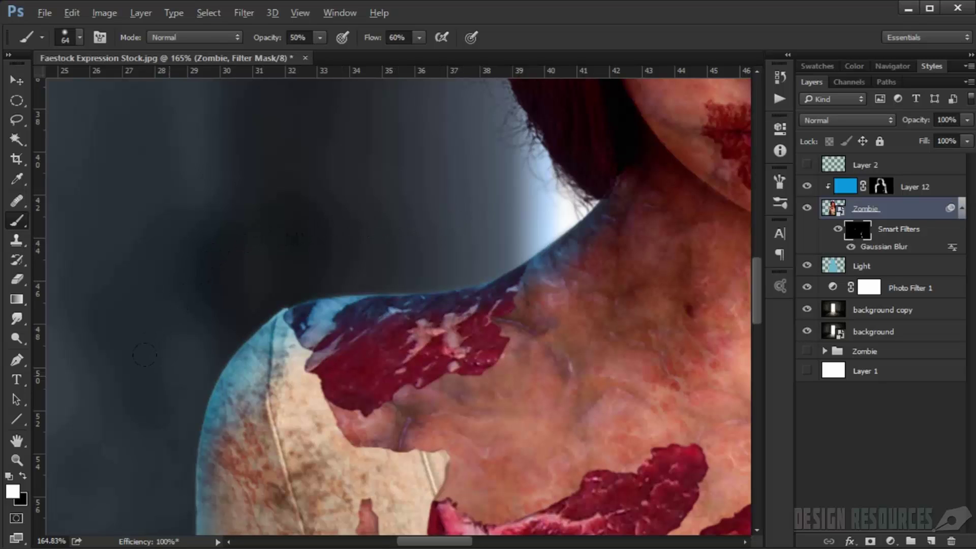
- Paint white on the filter mask along the left shoulder and the outer edge of the left sleeve
{"action": "left_click_drag", "start_coordinate": [144, 355], "coordinate": [243, 250]}
{"action": "left_click", "coordinate": [272, 211]}
{"action": "left_click_drag", "start_coordinate": [213, 307], "coordinate": [231, 235]}
{"action": "left_click", "coordinate": [236, 370]}
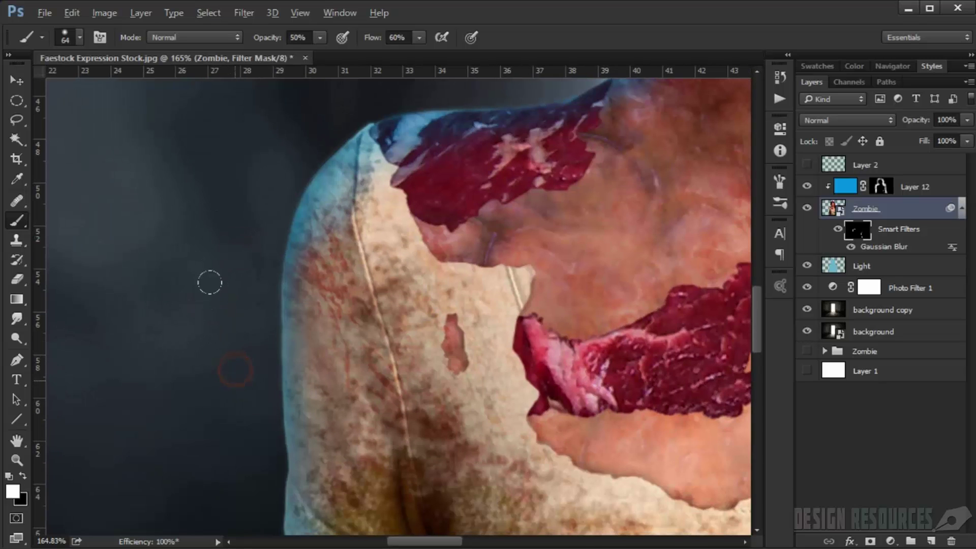
{"action": "left_click", "coordinate": [235, 283]}
{"action": "left_click_drag", "start_coordinate": [257, 279], "coordinate": [264, 195]}
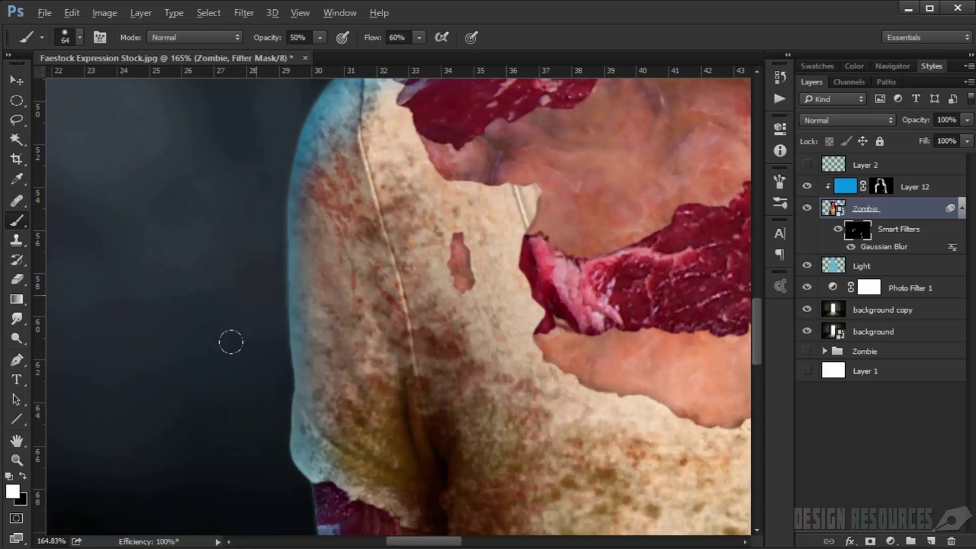
{"action": "left_click_drag", "start_coordinate": [254, 340], "coordinate": [257, 263]}
{"action": "left_click", "coordinate": [259, 279]}
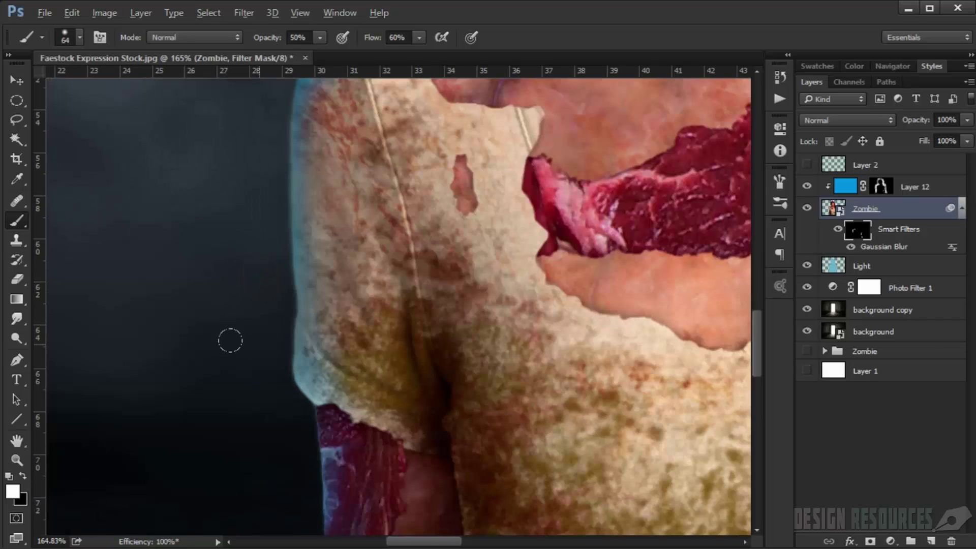
- Soften the left sleeve hem and the outer edge of the left upper arm's meat wound on the filter mask
{"action": "left_click_drag", "start_coordinate": [247, 325], "coordinate": [244, 207]}
{"action": "left_click", "coordinate": [253, 239]}
{"action": "left_click", "coordinate": [271, 294]}
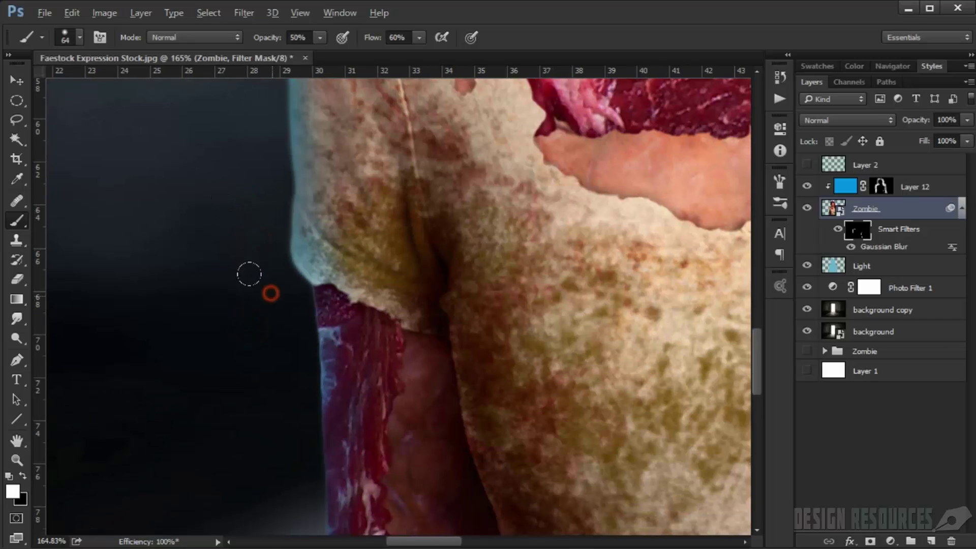
{"action": "left_click_drag", "start_coordinate": [256, 320], "coordinate": [246, 203]}
{"action": "left_click", "coordinate": [266, 212]}
{"action": "left_click_drag", "start_coordinate": [265, 264], "coordinate": [259, 180]}
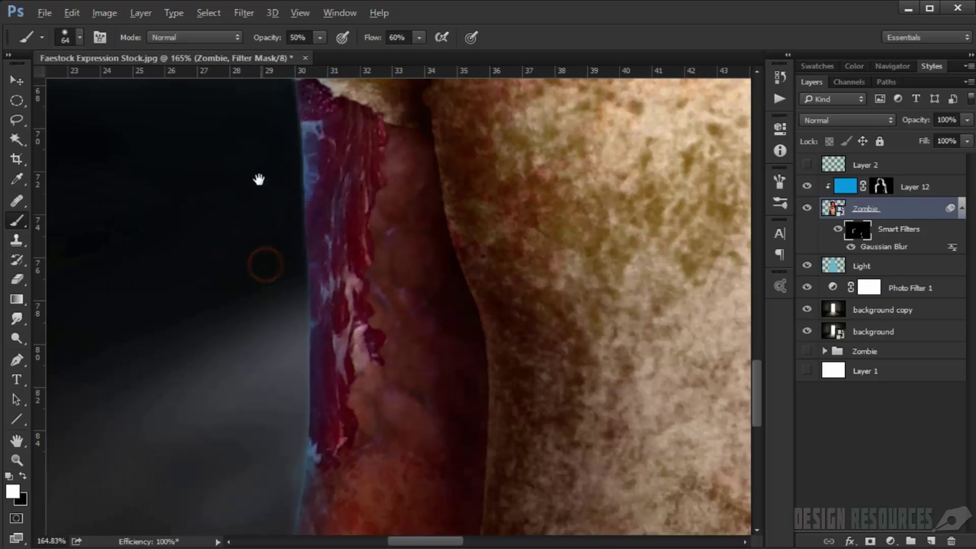
{"action": "left_click", "coordinate": [260, 193]}
- Reveal the blur along the left forearm's outer edge down to the bottom of the image
{"action": "left_click_drag", "start_coordinate": [262, 294], "coordinate": [249, 241]}
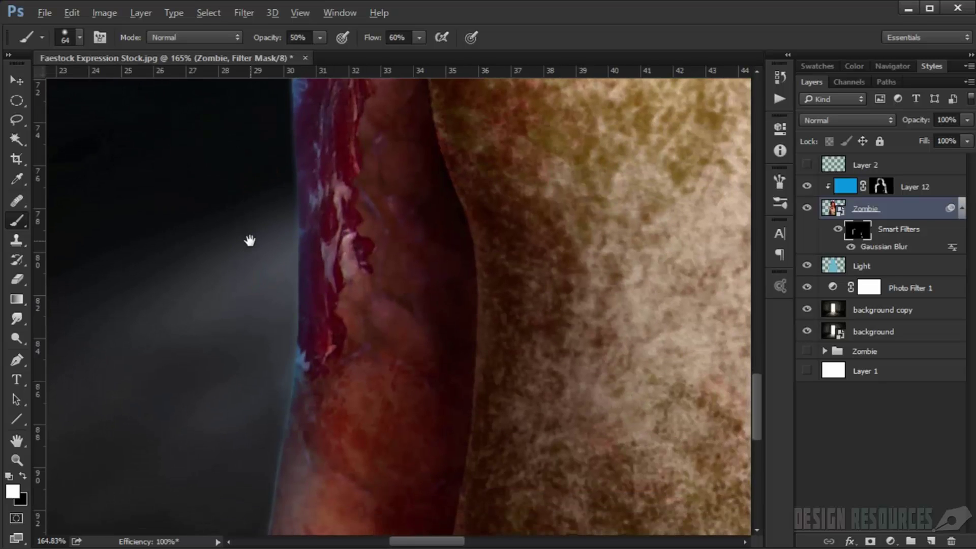
{"action": "left_click", "coordinate": [250, 177]}
{"action": "left_click", "coordinate": [262, 229]}
{"action": "left_click", "coordinate": [252, 394]}
{"action": "left_click_drag", "start_coordinate": [220, 447], "coordinate": [238, 320]}
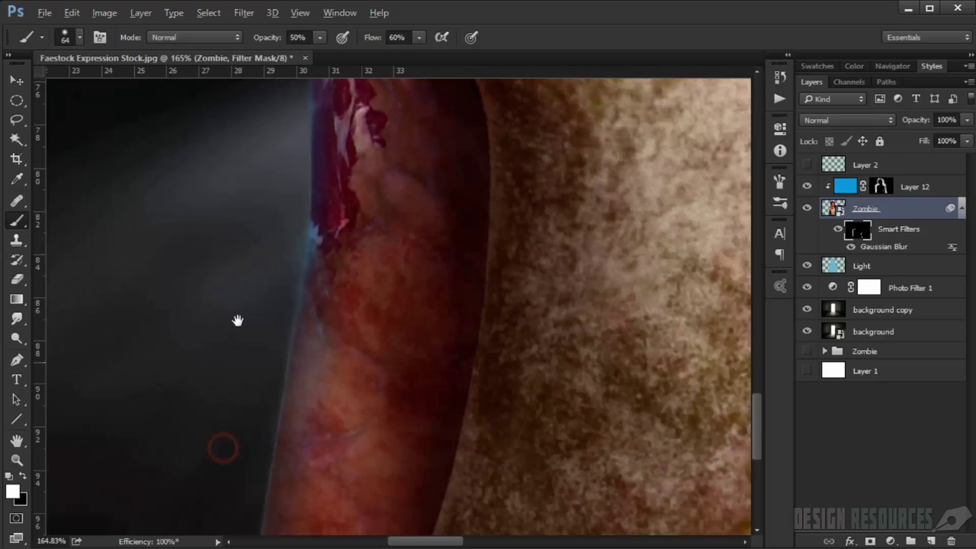
{"action": "left_click", "coordinate": [248, 355]}
{"action": "left_click_drag", "start_coordinate": [229, 427], "coordinate": [246, 239]}
{"action": "left_click", "coordinate": [263, 211]}
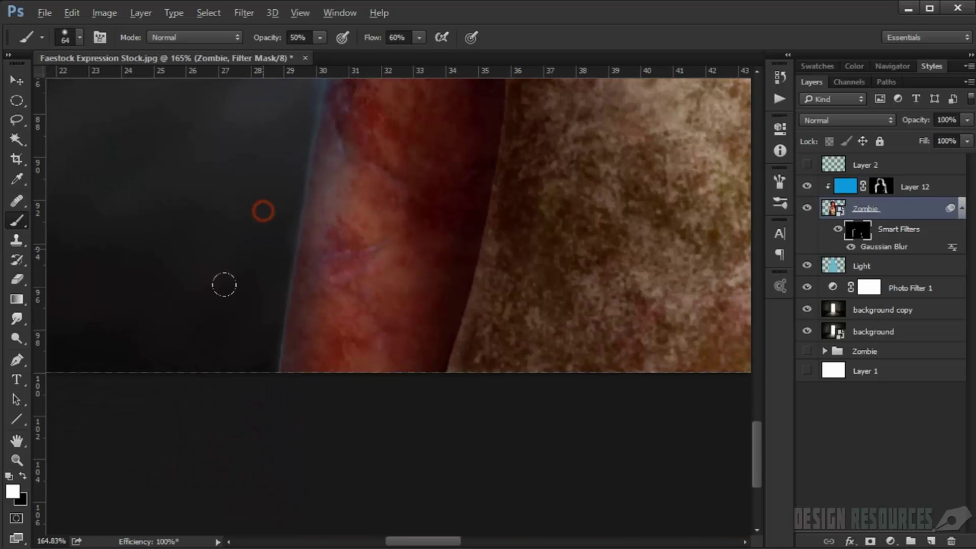
{"action": "scroll", "coordinate": [275, 275], "scroll_direction": "down", "scroll_amount": 10}
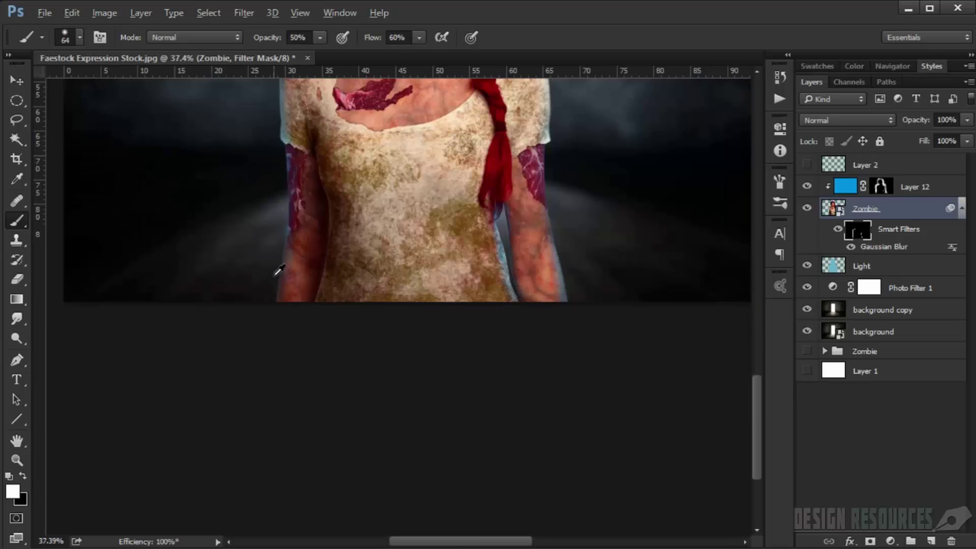
- Add a Channel Mixer adjustment layer directly above Layer 12 and clip it to the zombie layers below
{"action": "scroll", "coordinate": [343, 321], "scroll_direction": "up", "scroll_amount": 5}
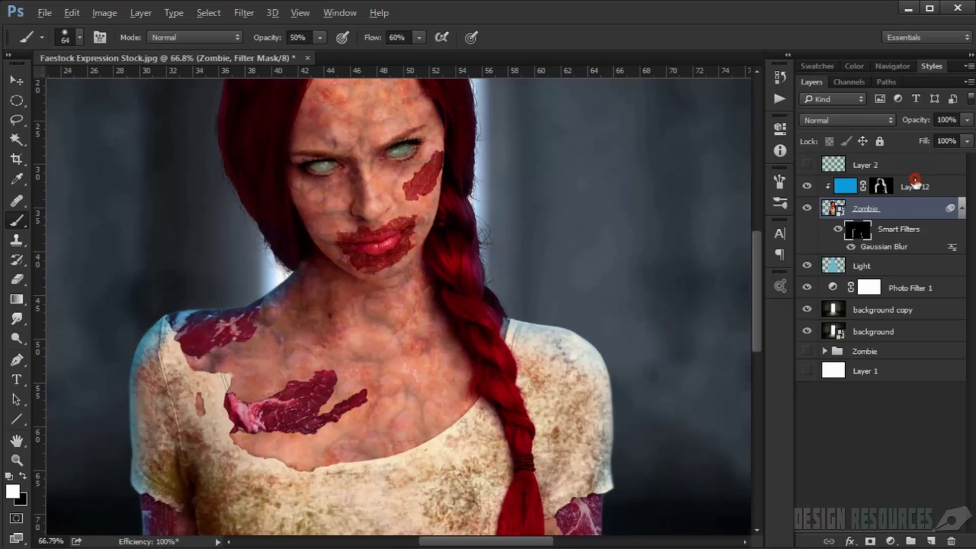
{"action": "left_click", "coordinate": [914, 183]}
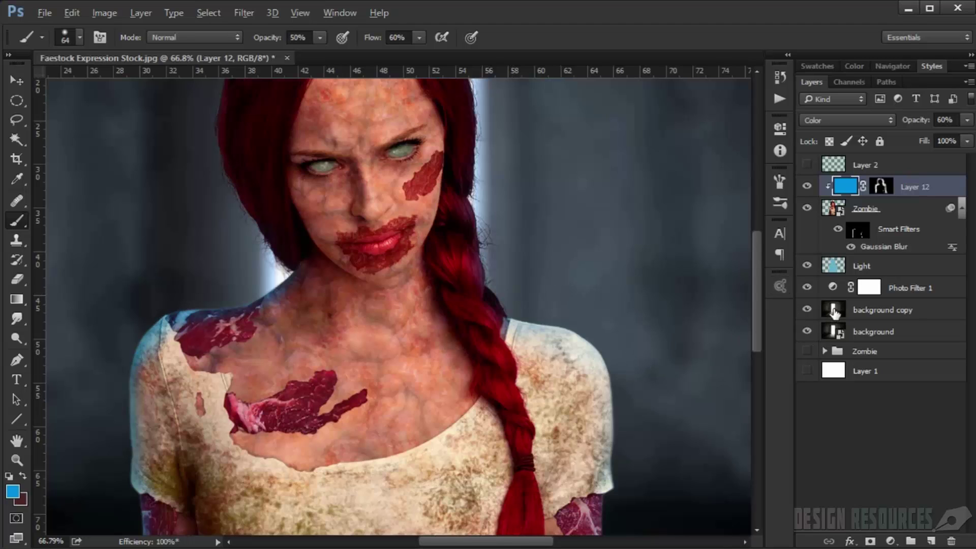
{"action": "left_click", "coordinate": [891, 541]}
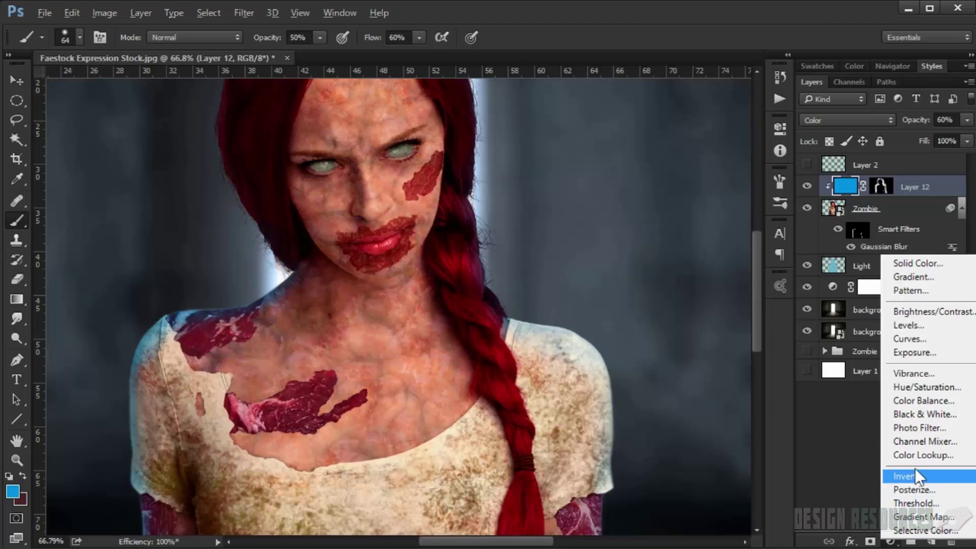
{"action": "left_click", "coordinate": [934, 443]}
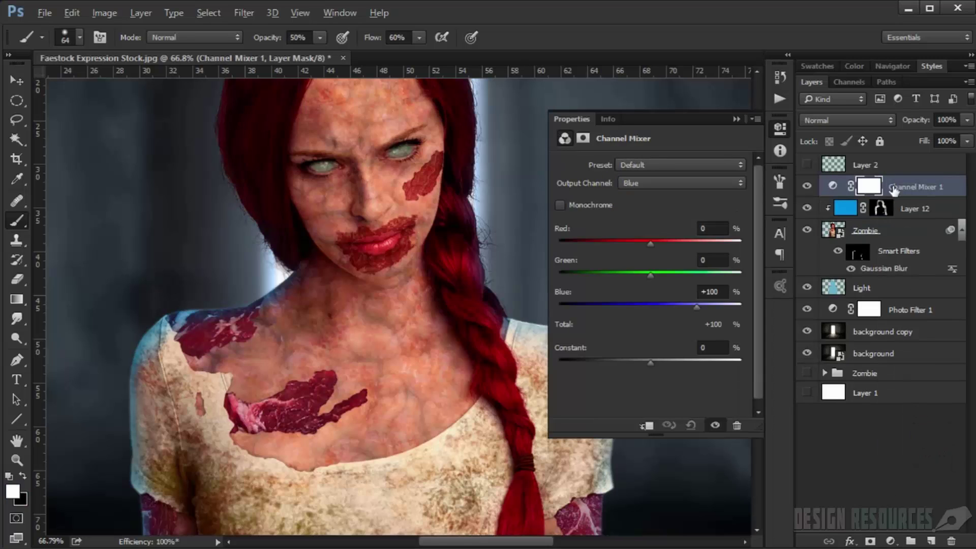
{"action": "left_click_drag", "start_coordinate": [923, 195], "coordinate": [894, 191]}
{"action": "left_click", "coordinate": [895, 197], "text": "alt"}
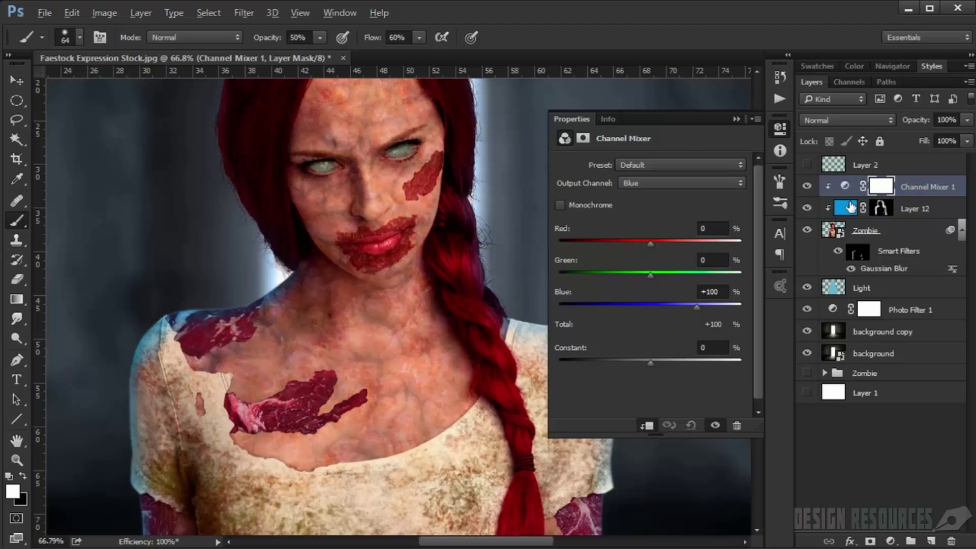
- For the Channel Mixer's Red output channel, set red to +104%, green to -3% and blue to +10%
{"action": "left_click", "coordinate": [677, 181]}
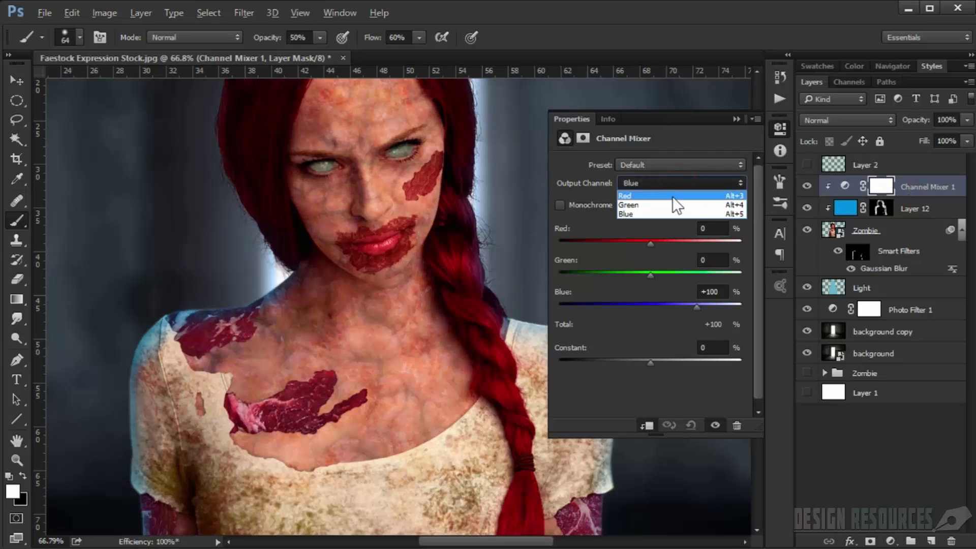
{"action": "left_click", "coordinate": [672, 197]}
{"action": "left_click_drag", "start_coordinate": [724, 230], "coordinate": [698, 229]}
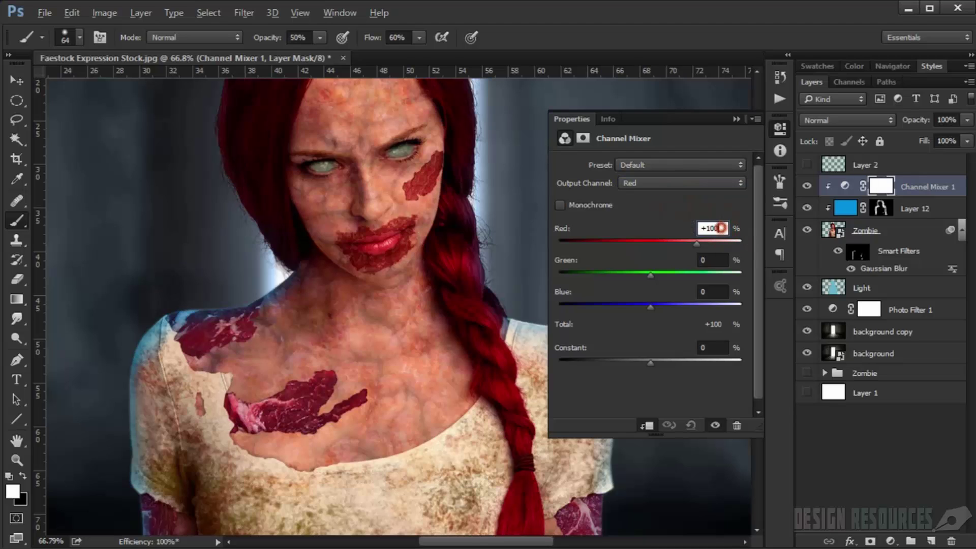
{"action": "double_click", "coordinate": [721, 228]}
{"action": "left_click", "coordinate": [723, 230]}
{"action": "key", "text": "BackSpace"}
{"action": "type", "text": "4"}
{"action": "left_click", "coordinate": [717, 262]}
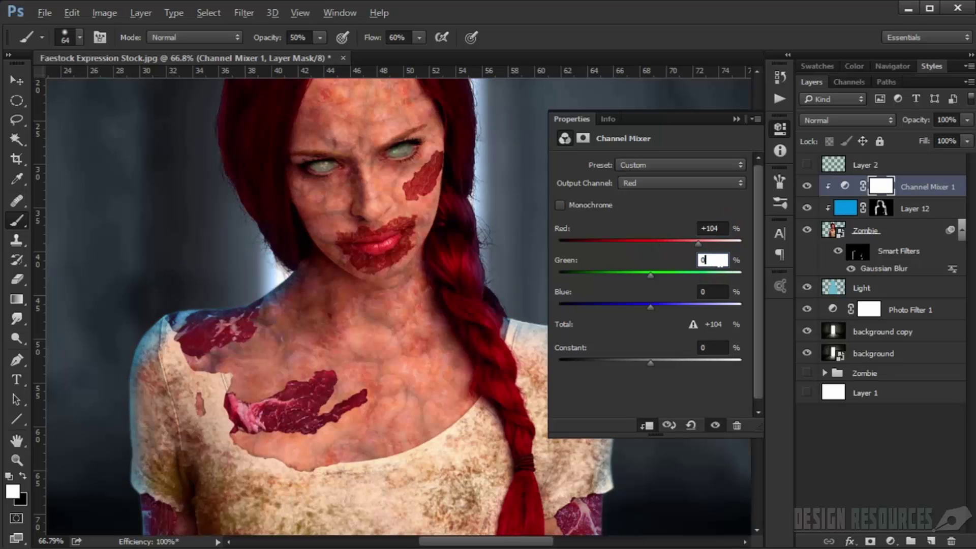
{"action": "left_click_drag", "start_coordinate": [719, 262], "coordinate": [687, 262]}
{"action": "type", "text": "-3"}
{"action": "left_click", "coordinate": [710, 291]}
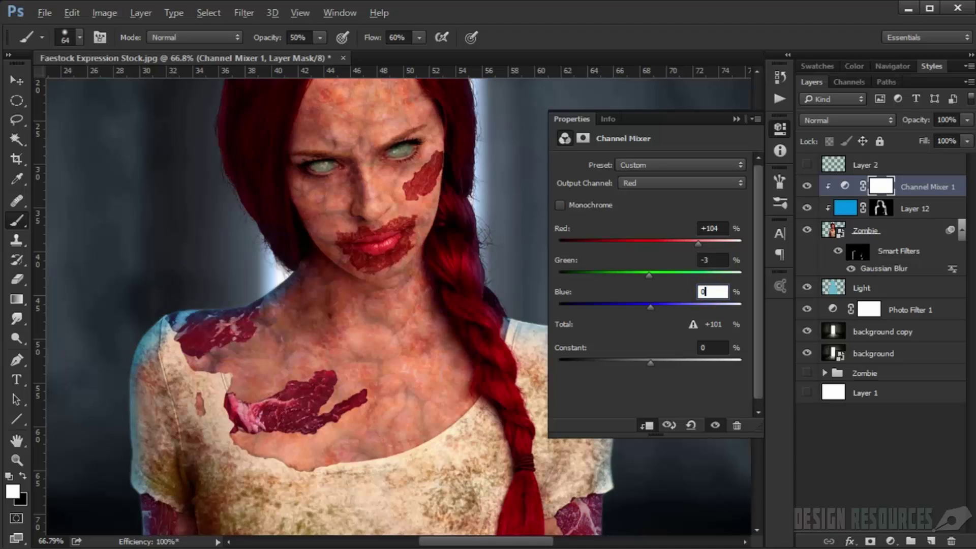
{"action": "double_click", "coordinate": [704, 291]}
- For the Channel Mixer's Green output channel, set red to -30%, green to +104% and blue to +5%
{"action": "left_click", "coordinate": [654, 179]}
{"action": "left_click", "coordinate": [655, 204]}
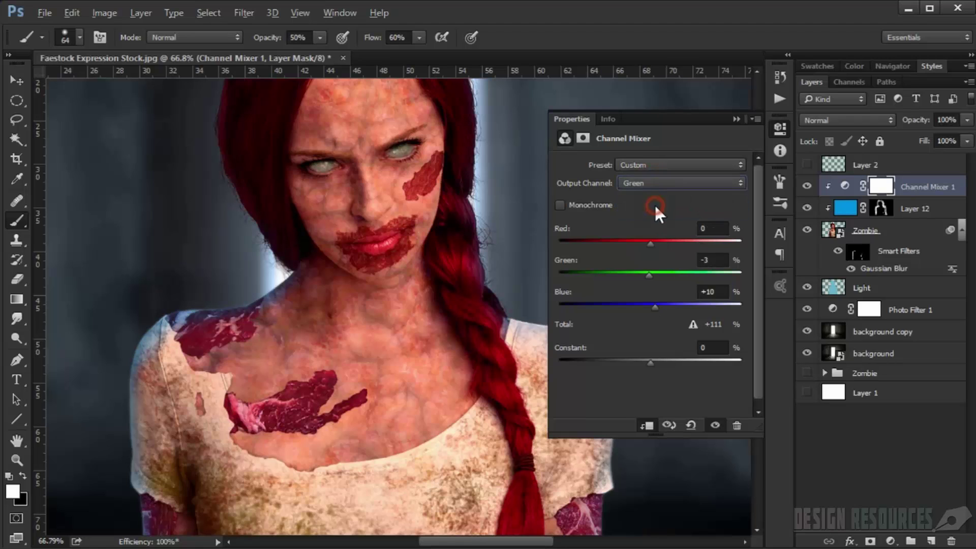
{"action": "double_click", "coordinate": [713, 228]}
{"action": "type", "text": "-30"}
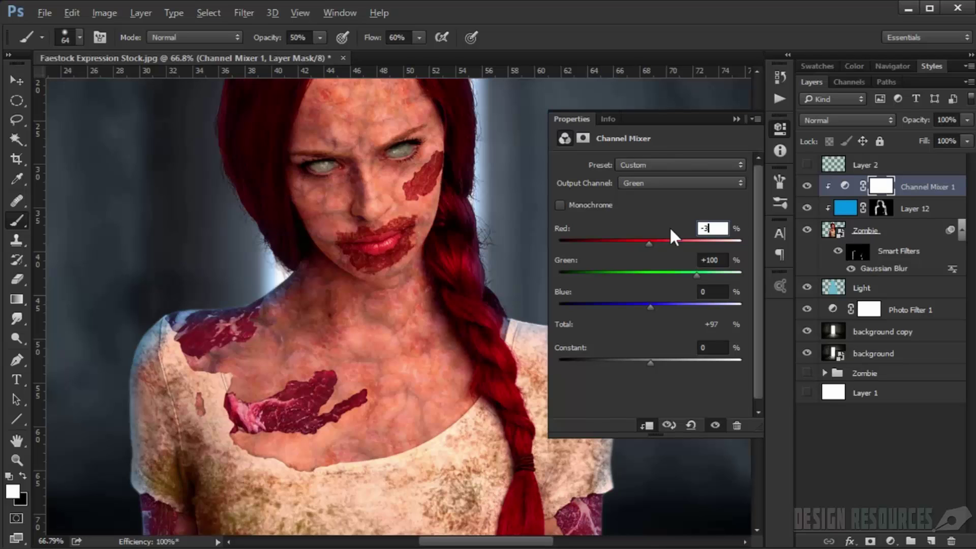
{"action": "double_click", "coordinate": [719, 260]}
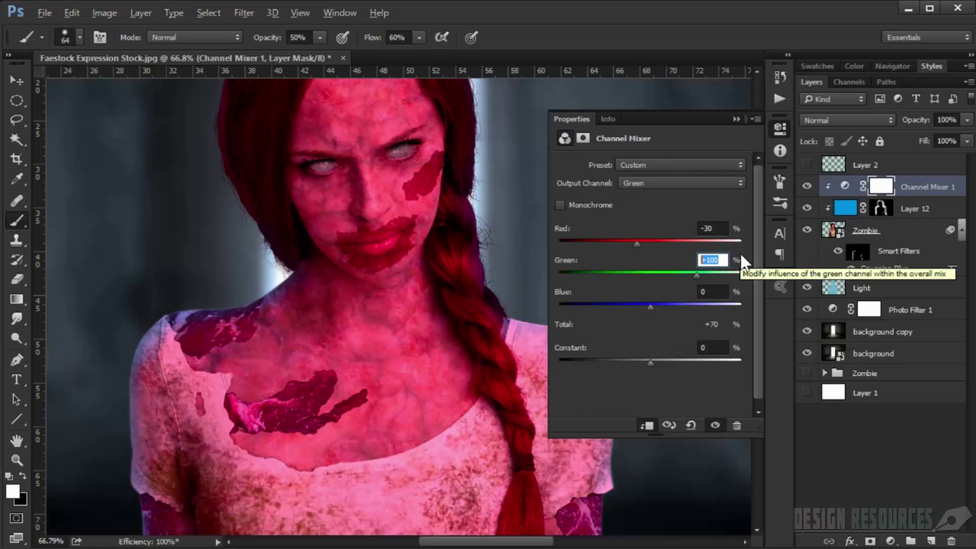
{"action": "key", "text": "Right"}
{"action": "key", "text": "Right"}
{"action": "key", "text": "Right"}
{"action": "type", "text": "104"}
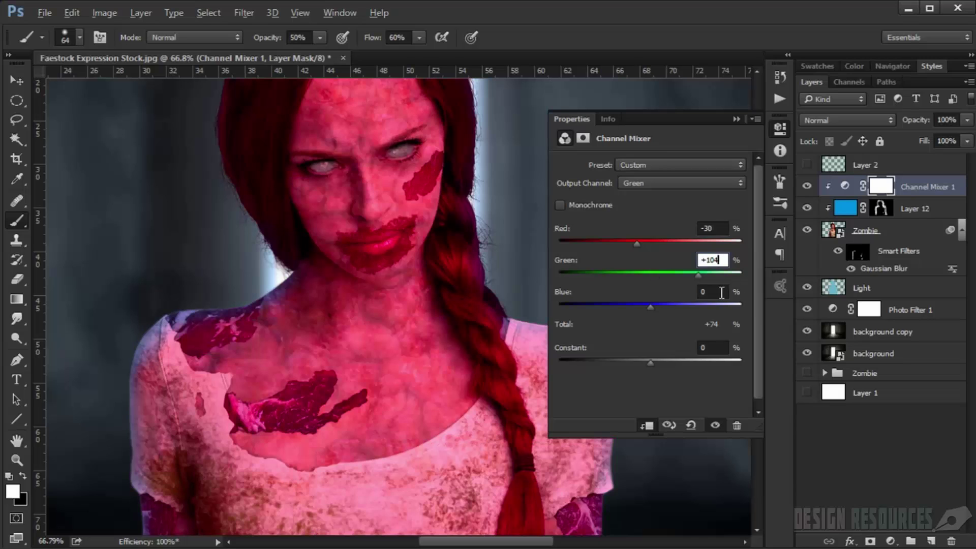
{"action": "key", "text": "Tab"}
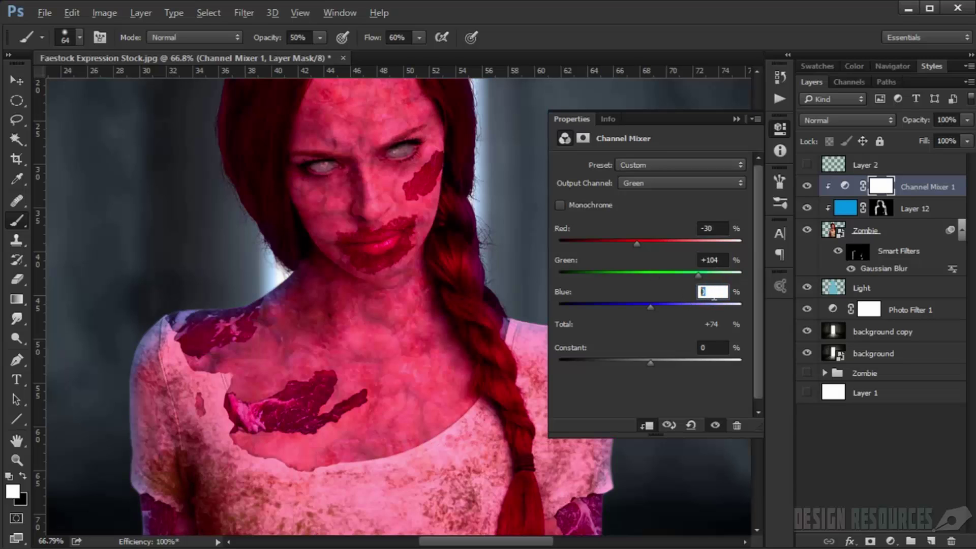
{"action": "type", "text": "+5"}
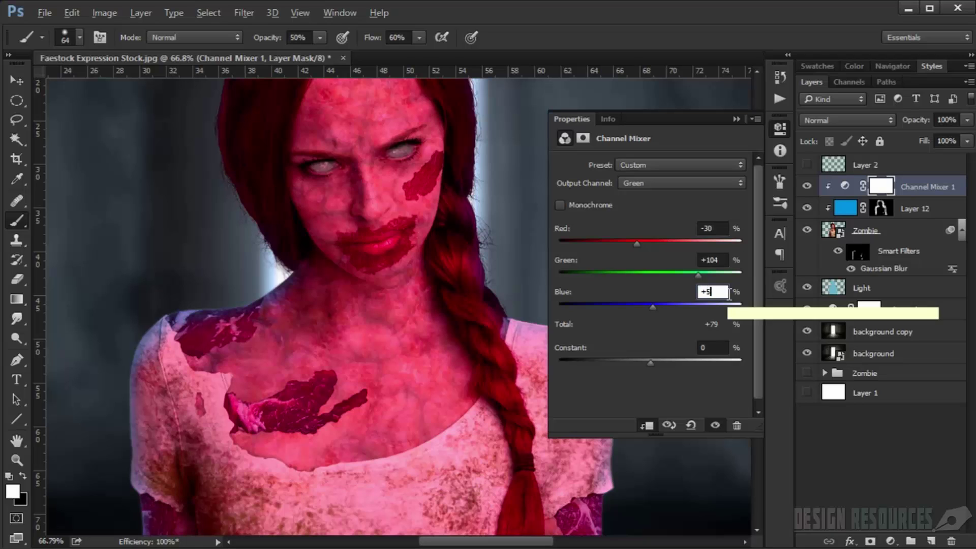
- For the Channel Mixer's Blue output channel, set red to -22%, green to +7% and blue to +110%
{"action": "left_click", "coordinate": [681, 182]}
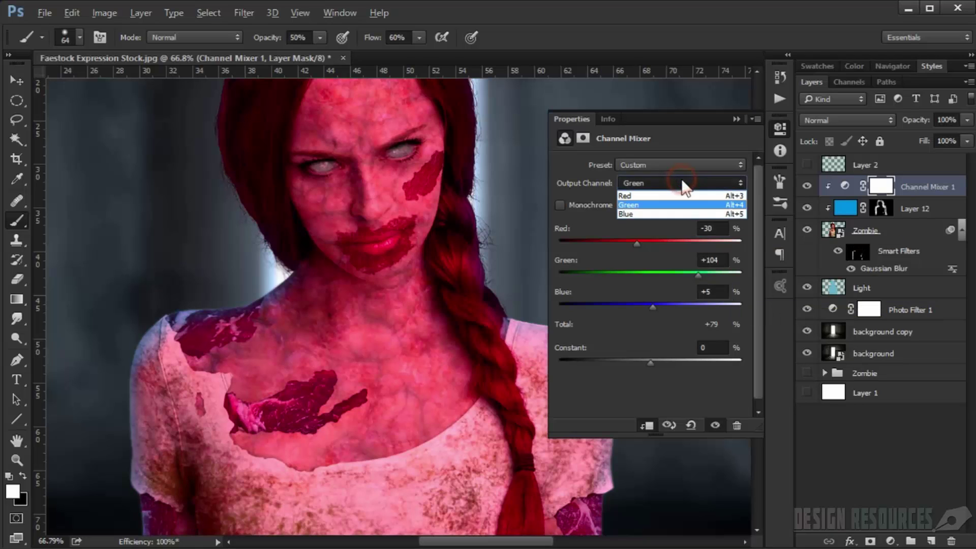
{"action": "left_click", "coordinate": [676, 214]}
{"action": "left_click", "coordinate": [709, 229]}
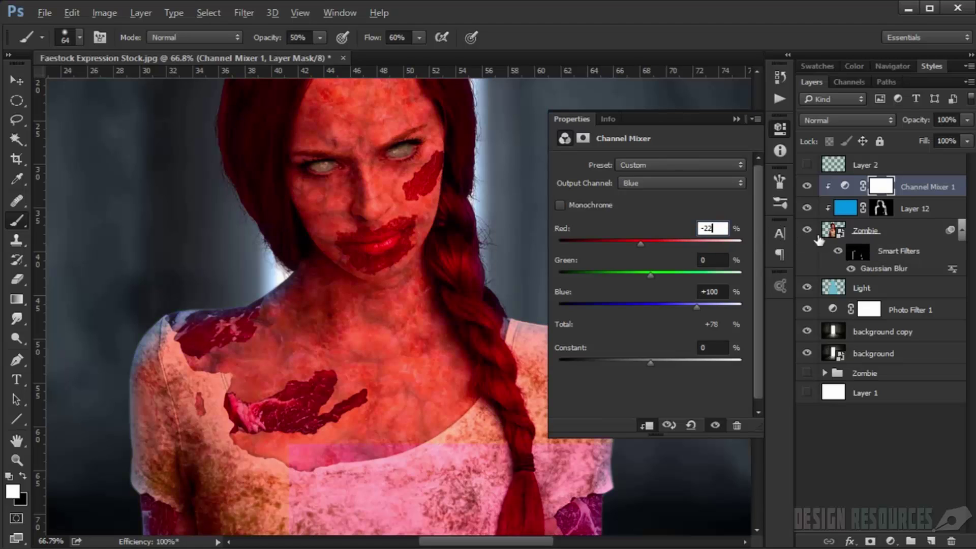
{"action": "type", "text": "-22"}
{"action": "left_click", "coordinate": [703, 261]}
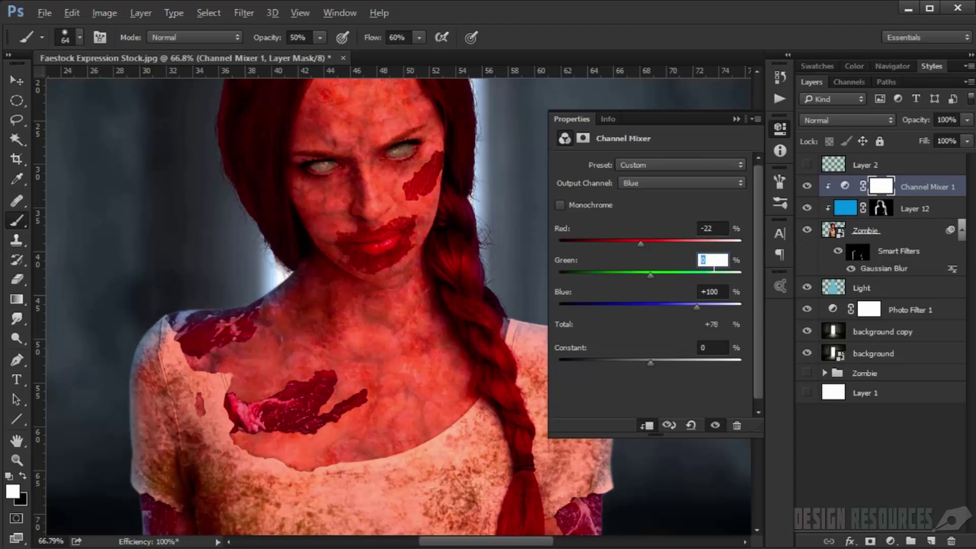
{"action": "type", "text": "+7"}
{"action": "left_click", "coordinate": [721, 298]}
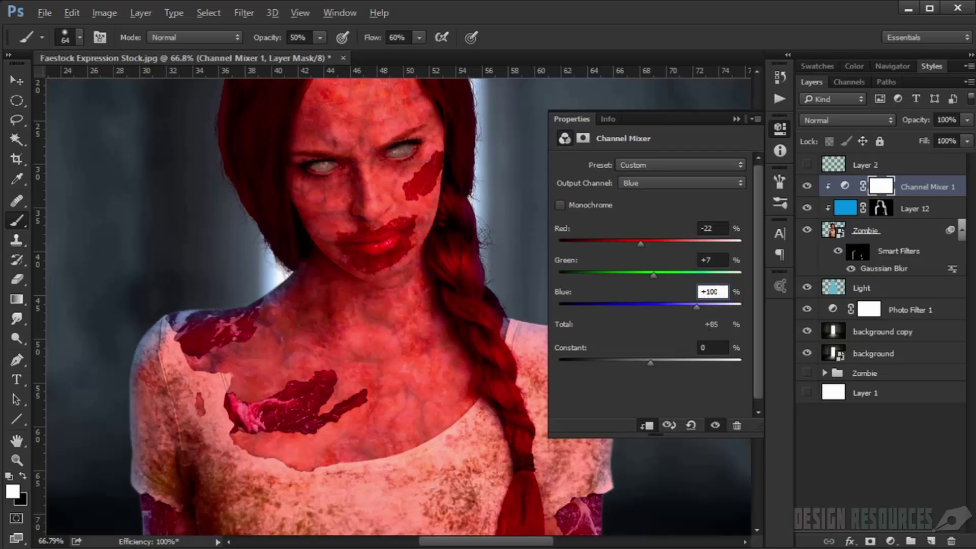
{"action": "left_click_drag", "start_coordinate": [726, 292], "coordinate": [694, 290]}
{"action": "type", "text": "+10"}
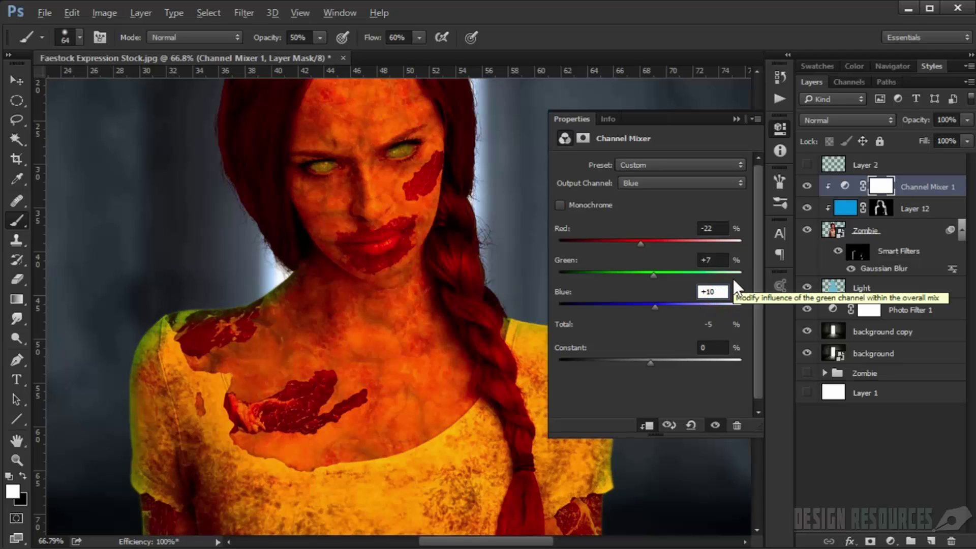
{"action": "type", "text": "0"}
{"action": "key", "text": "BackSpace"}
{"action": "key", "text": "BackSpace"}
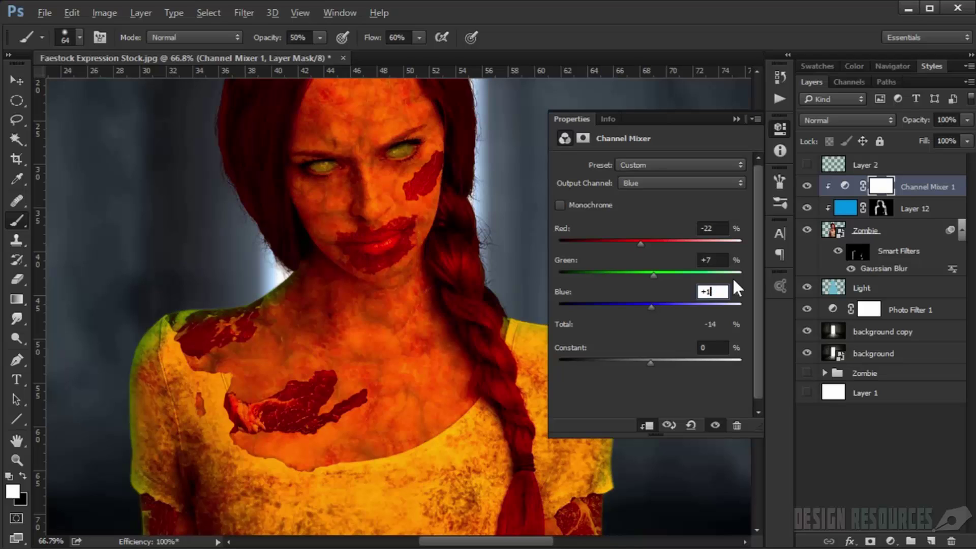
{"action": "type", "text": "10"}
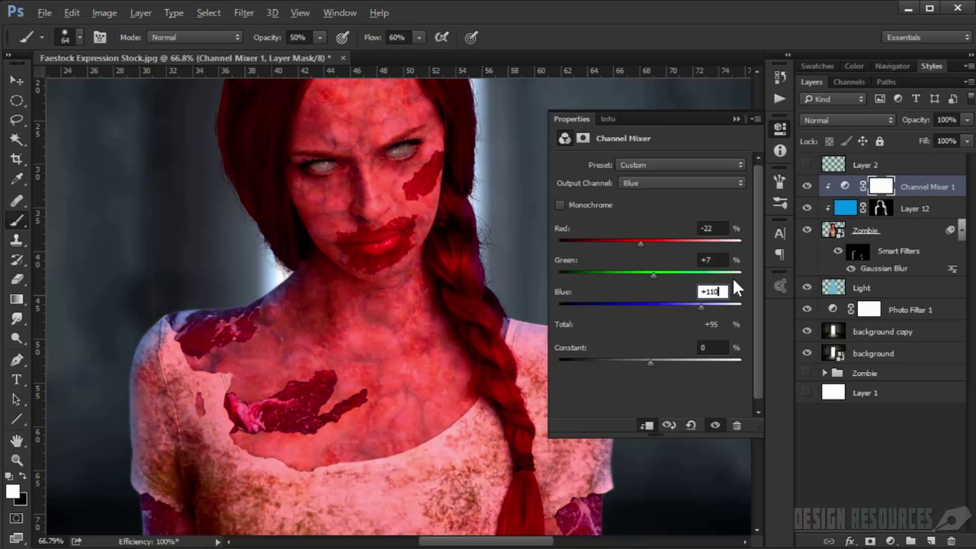
- Close the Channel Mixer settings and change the adjustment layer's blending mode to Luminosity
{"action": "left_click", "coordinate": [736, 120]}
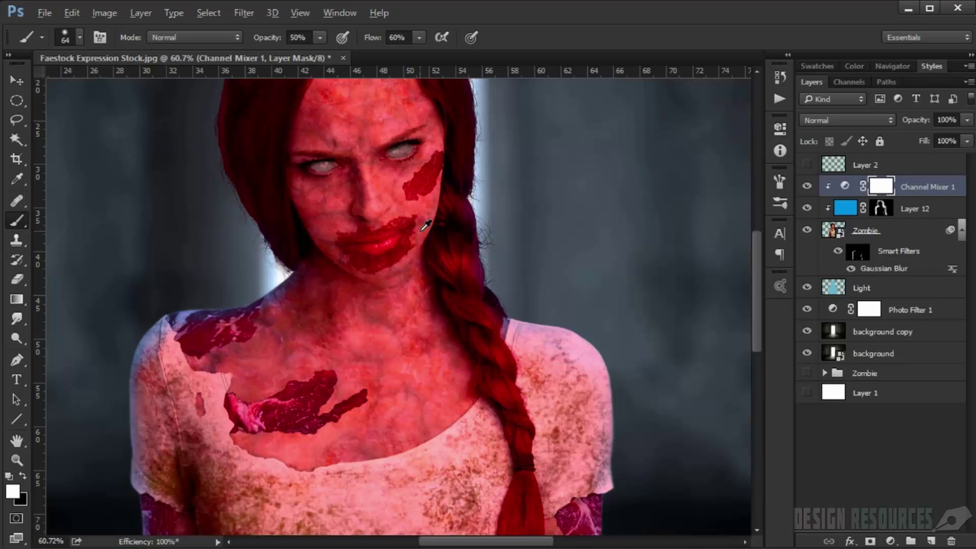
{"action": "scroll", "coordinate": [423, 225], "scroll_direction": "down", "scroll_amount": 4}
{"action": "scroll", "coordinate": [423, 226], "scroll_direction": "up", "scroll_amount": 4}
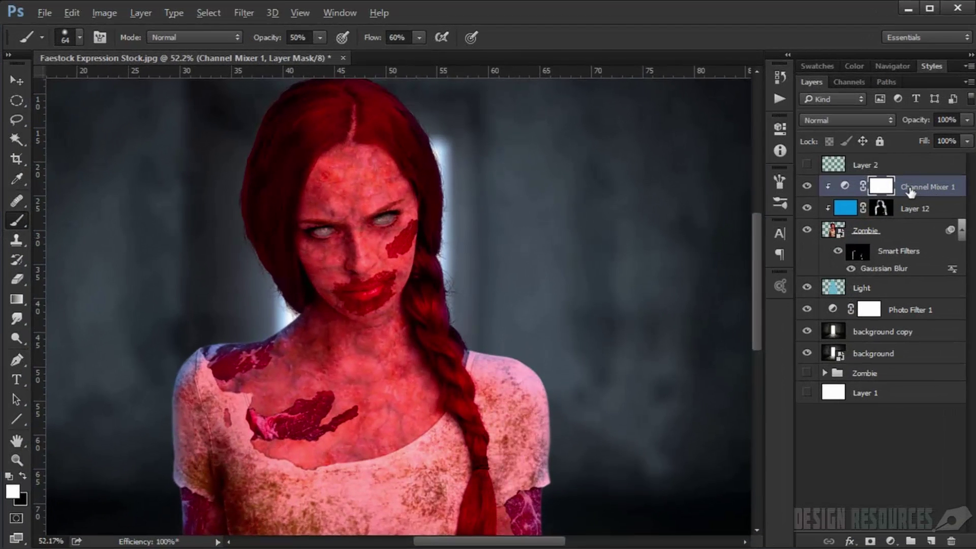
{"action": "left_click", "coordinate": [841, 120]}
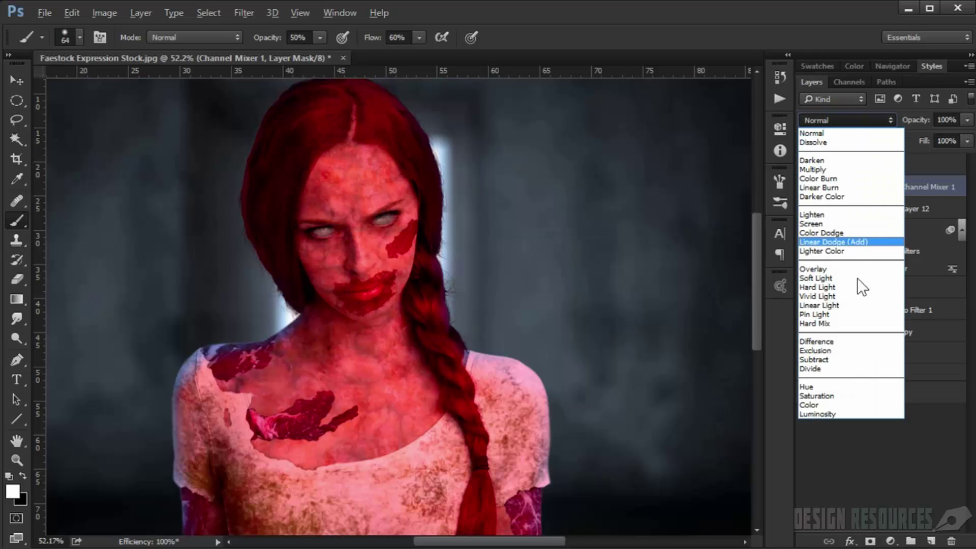
{"action": "left_click", "coordinate": [855, 414]}
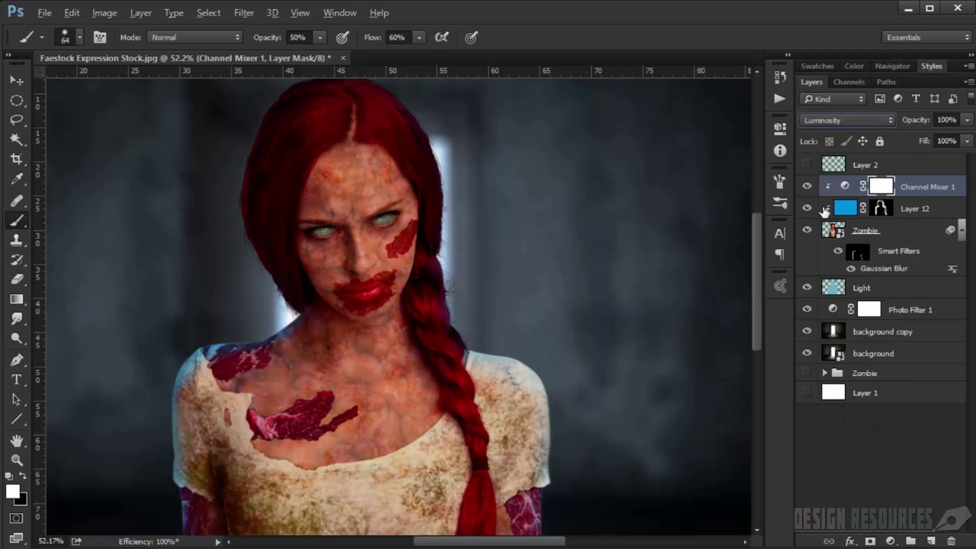
- Compare the woman with the Channel Mixer layer hidden and shown, and examine her face, shirt and arms against the corridor
{"action": "left_click", "coordinate": [808, 188]}
{"action": "left_click", "coordinate": [807, 188]}
{"action": "left_click", "coordinate": [807, 188]}
{"action": "left_click", "coordinate": [808, 189]}
{"action": "left_click", "coordinate": [807, 189]}
{"action": "left_click", "coordinate": [808, 189]}
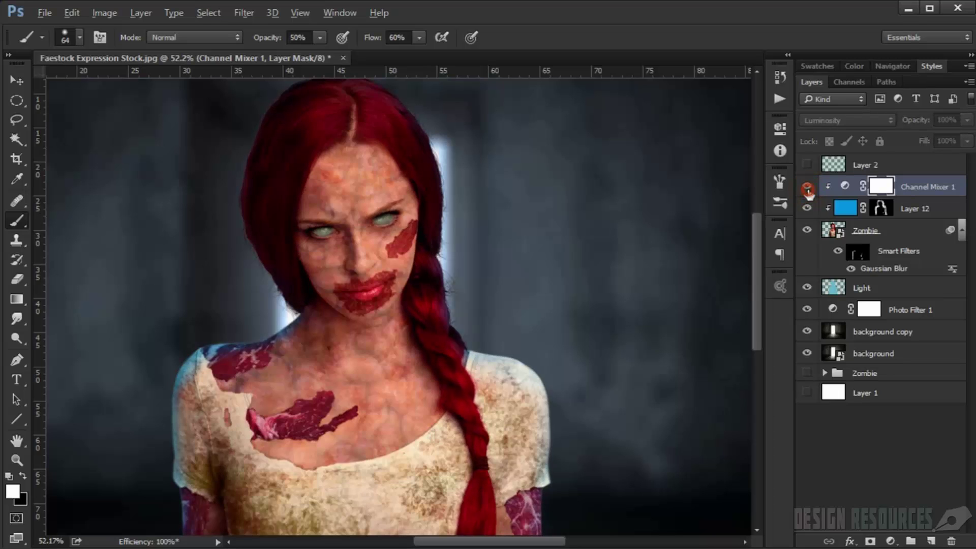
{"action": "left_click", "coordinate": [808, 189]}
{"action": "left_click", "coordinate": [808, 189]}
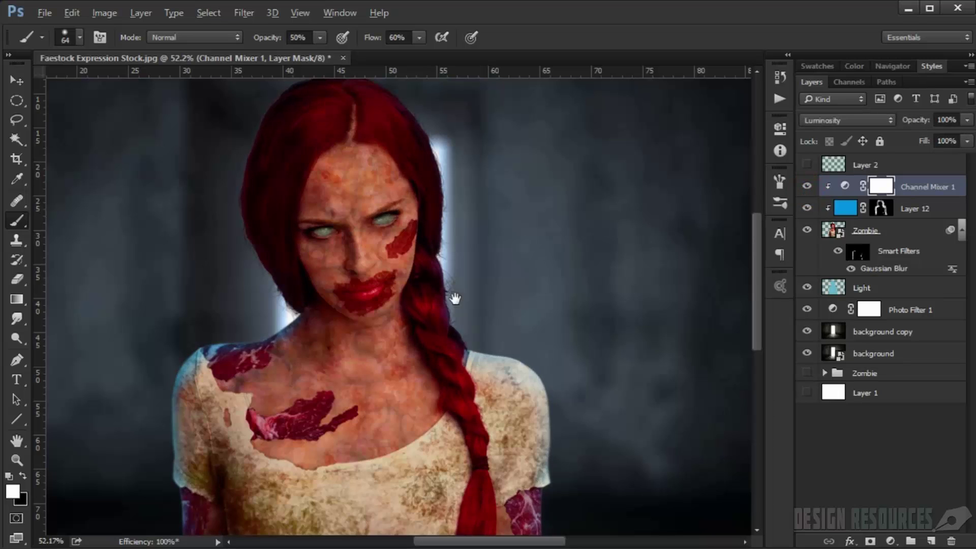
{"action": "left_click_drag", "start_coordinate": [434, 331], "coordinate": [478, 177]}
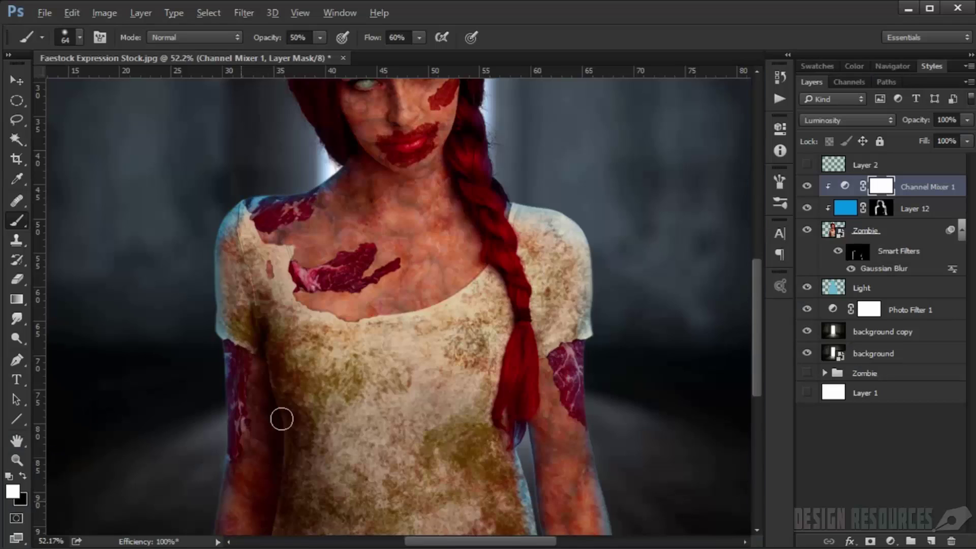
{"action": "scroll", "coordinate": [388, 236], "scroll_direction": "down", "scroll_amount": 3}
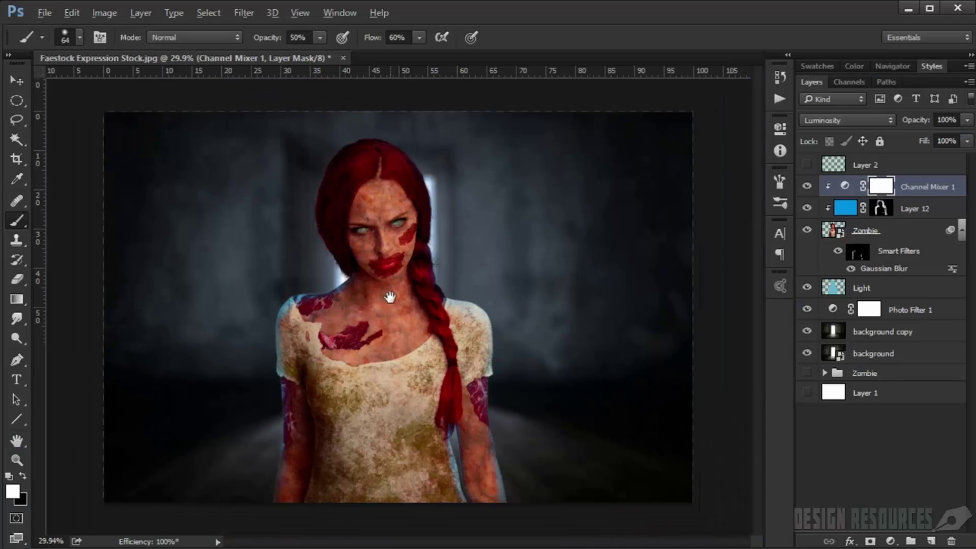
{"action": "scroll", "coordinate": [436, 234], "scroll_direction": "up", "scroll_amount": 2}
{"action": "scroll", "coordinate": [436, 233], "scroll_direction": "up", "scroll_amount": 5}
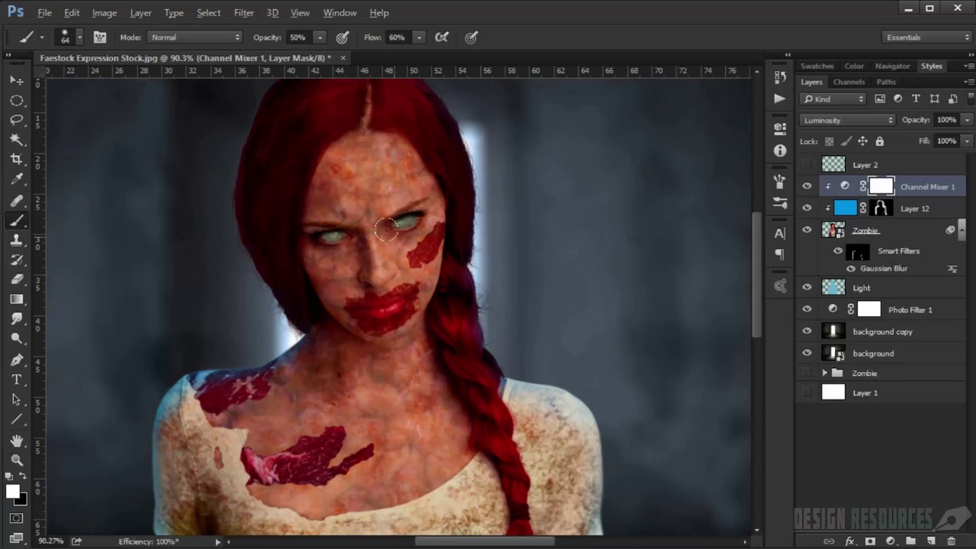
{"action": "scroll", "coordinate": [399, 244], "scroll_direction": "up", "scroll_amount": 1}
{"action": "scroll", "coordinate": [401, 255], "scroll_direction": "down", "scroll_amount": 3}
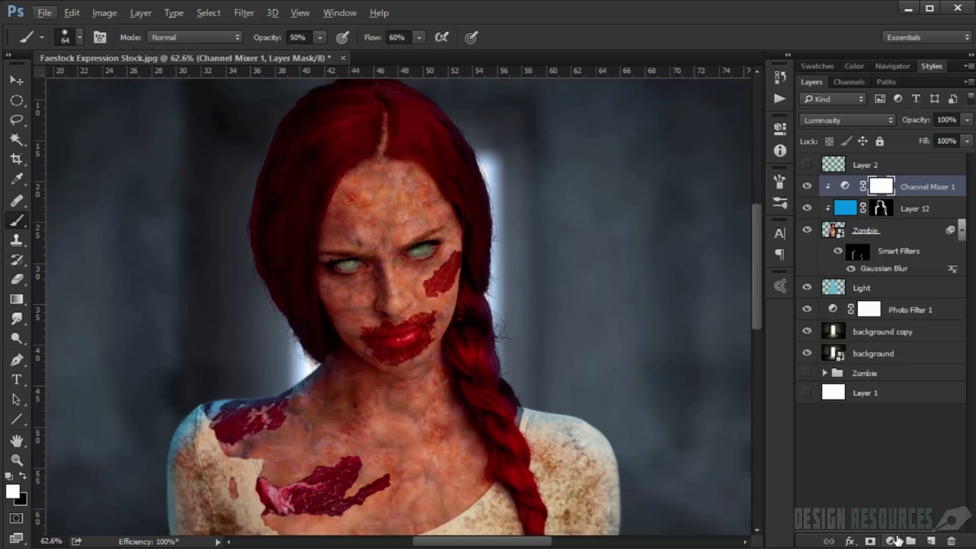
- Add a Levels adjustment layer above the Channel Mixer layer and clip it to the zombie layers below
{"action": "left_click", "coordinate": [896, 540]}
{"action": "left_click", "coordinate": [913, 324]}
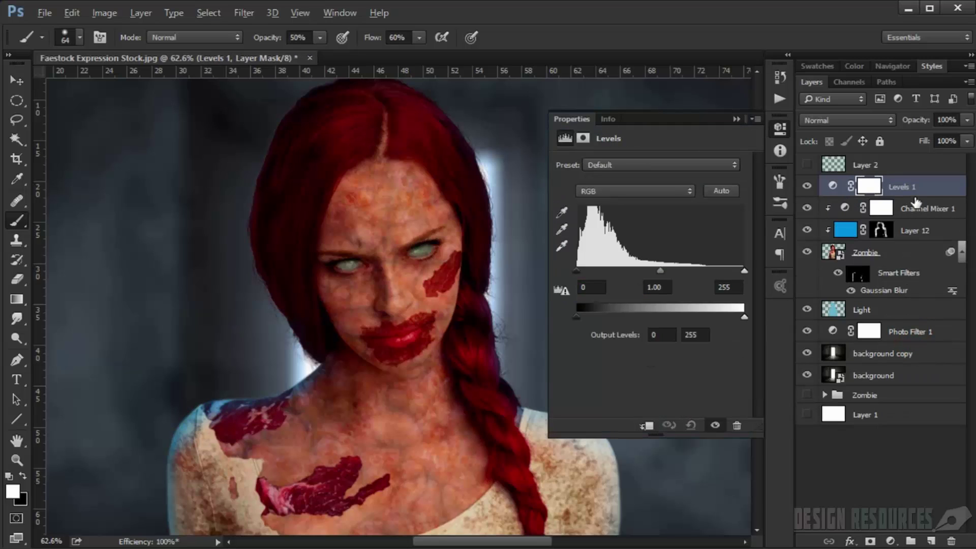
{"action": "left_click", "coordinate": [919, 198], "text": "alt"}
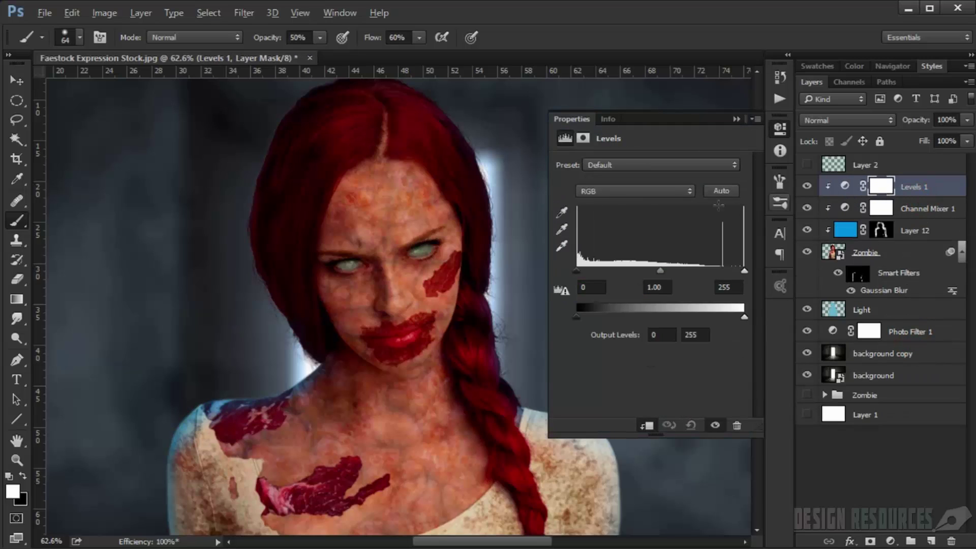
{"action": "left_click_drag", "start_coordinate": [428, 379], "coordinate": [299, 185]}
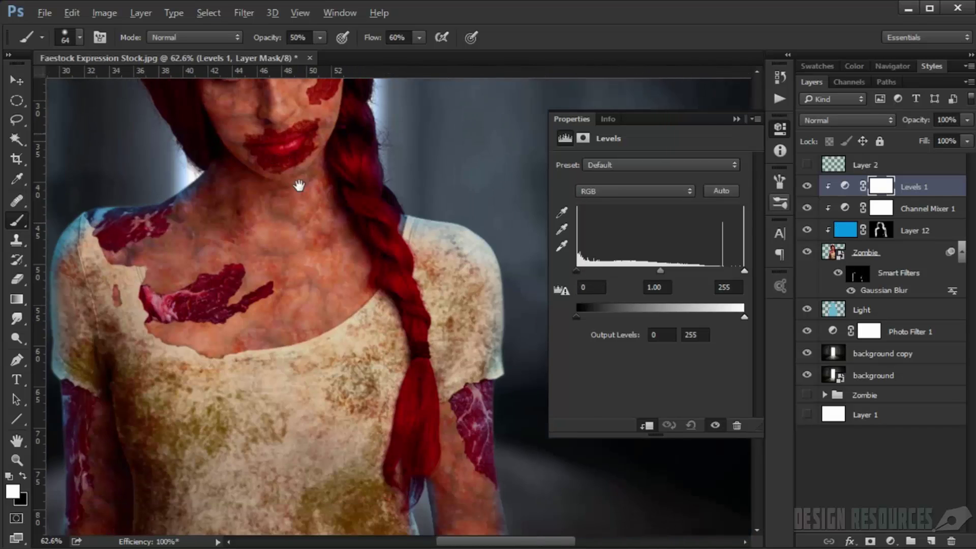
- Set the Levels shadow input to 26 and invert the adjustment layer's mask to black
{"action": "left_click_drag", "start_coordinate": [576, 270], "coordinate": [586, 271]}
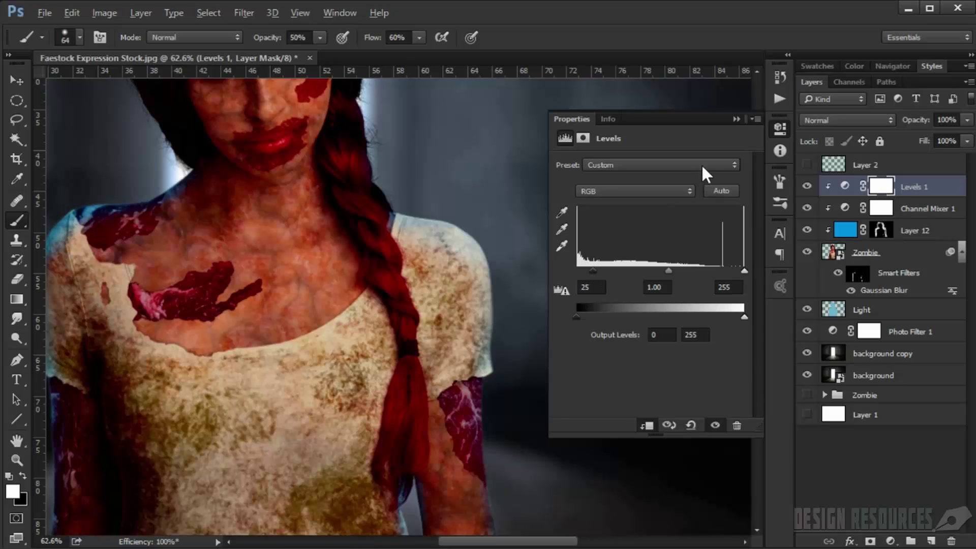
{"action": "left_click_drag", "start_coordinate": [597, 273], "coordinate": [598, 271]}
{"action": "type", "text": "26"}
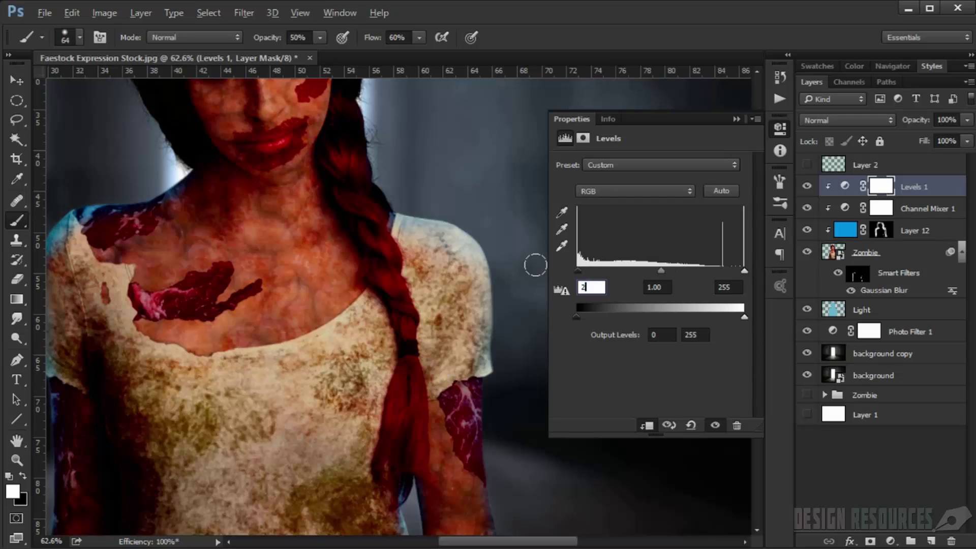
{"action": "left_click", "coordinate": [736, 118]}
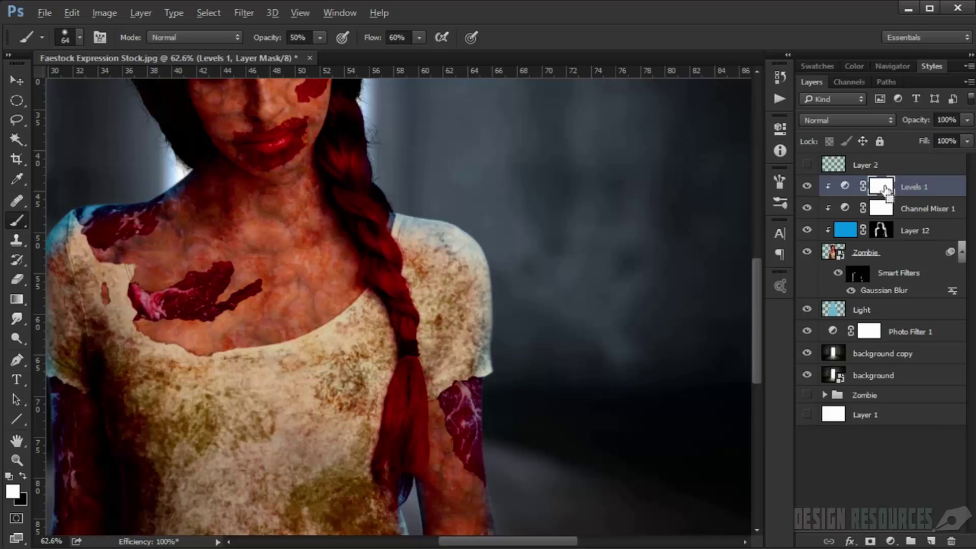
{"action": "key", "text": "ctrl+i"}
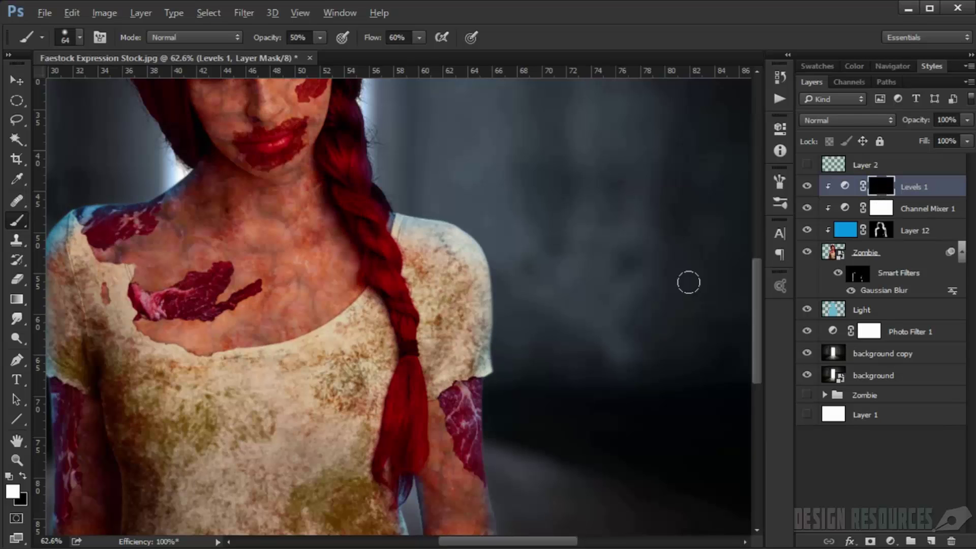
- Paint white with a soft brush on the Levels mask along the wound's outer edge on the arm beside the braid
{"action": "scroll", "coordinate": [503, 290], "scroll_direction": "up", "scroll_amount": 2}
{"action": "scroll", "coordinate": [497, 290], "scroll_direction": "up", "scroll_amount": 1}
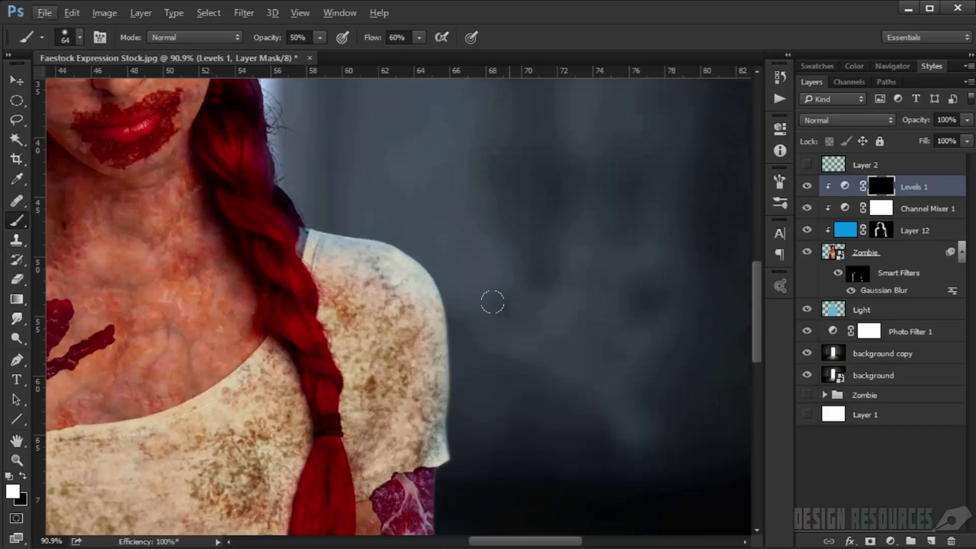
{"action": "left_click_drag", "start_coordinate": [445, 285], "coordinate": [364, 97]}
{"action": "left_click_drag", "start_coordinate": [381, 301], "coordinate": [351, 260]}
{"action": "scroll", "coordinate": [349, 267], "scroll_direction": "up", "scroll_amount": 4}
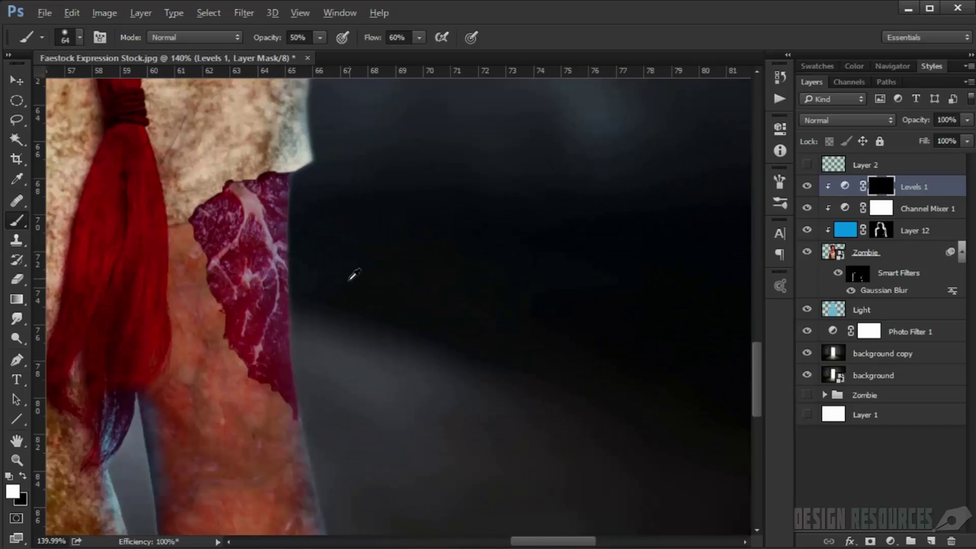
{"action": "key", "text": "bracketright"}
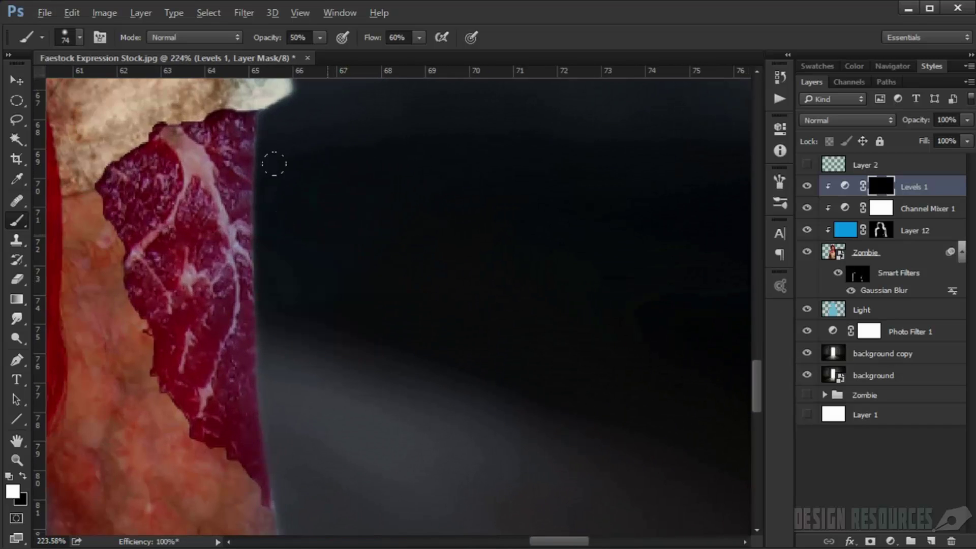
{"action": "mouse_move", "coordinate": [324, 220]}
{"action": "left_mouse_down"}
{"action": "mouse_move", "coordinate": [305, 221]}
{"action": "mouse_move", "coordinate": [290, 200]}
{"action": "left_mouse_up"}
{"action": "left_click_drag", "start_coordinate": [265, 157], "coordinate": [263, 285]}
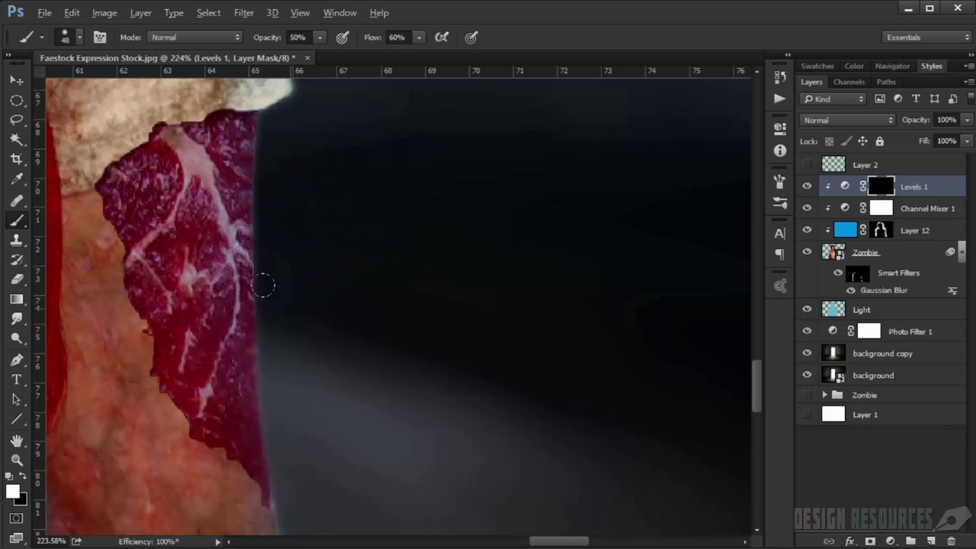
{"action": "mouse_move", "coordinate": [264, 367]}
{"action": "left_mouse_down"}
{"action": "mouse_move", "coordinate": [283, 464]}
{"action": "mouse_move", "coordinate": [265, 283]}
{"action": "left_mouse_up"}
- Darken the outer edge of the same forearm and its raw-flesh wound by painting white on the Levels mask
{"action": "mouse_move", "coordinate": [277, 400]}
{"action": "left_mouse_down"}
{"action": "mouse_move", "coordinate": [260, 414]}
{"action": "mouse_move", "coordinate": [280, 459]}
{"action": "mouse_move", "coordinate": [279, 311]}
{"action": "mouse_move", "coordinate": [241, 185]}
{"action": "left_mouse_up"}
{"action": "left_click_drag", "start_coordinate": [301, 285], "coordinate": [261, 240]}
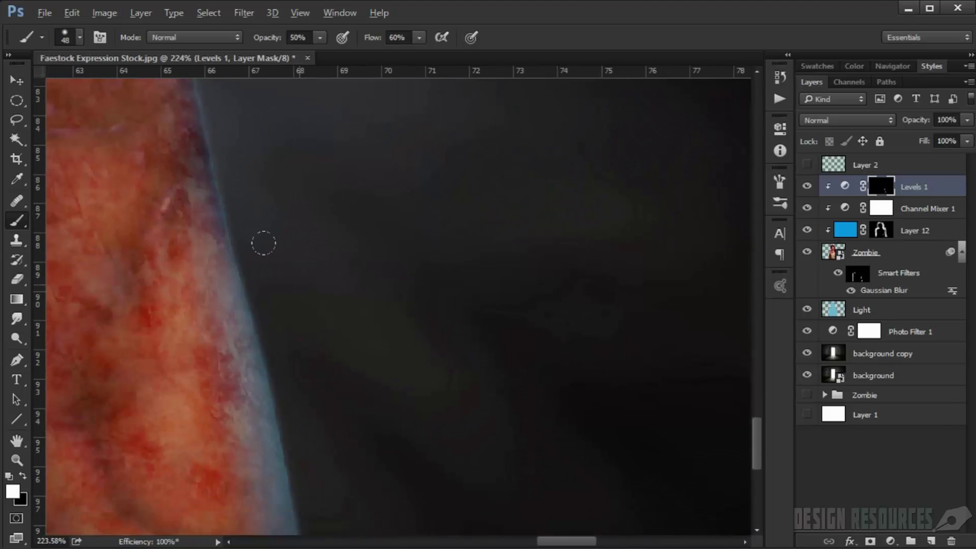
{"action": "left_click_drag", "start_coordinate": [240, 163], "coordinate": [334, 463]}
{"action": "left_click_drag", "start_coordinate": [323, 218], "coordinate": [330, 328]}
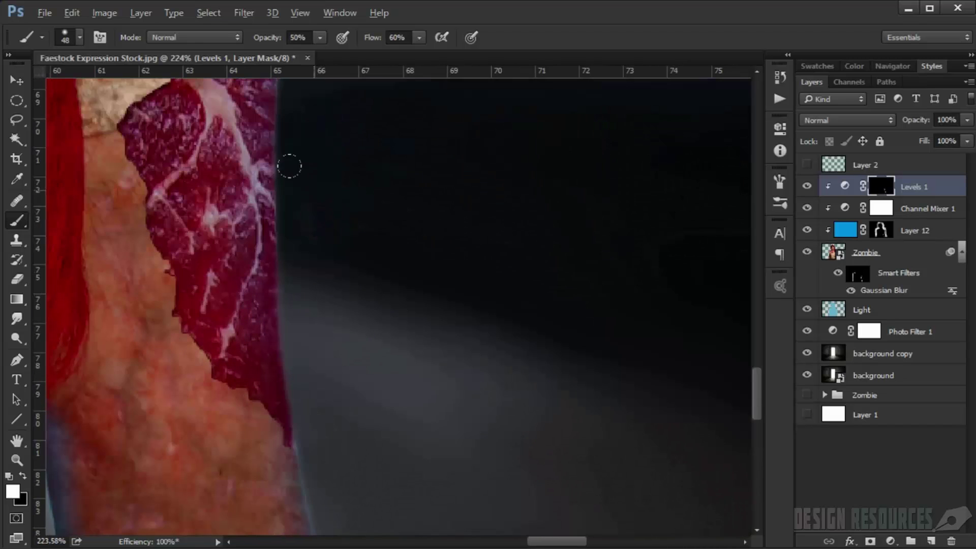
{"action": "mouse_move", "coordinate": [316, 222]}
{"action": "left_mouse_down"}
{"action": "mouse_move", "coordinate": [304, 200]}
{"action": "mouse_move", "coordinate": [281, 215]}
{"action": "mouse_move", "coordinate": [261, 201]}
{"action": "left_mouse_up"}
{"action": "mouse_move", "coordinate": [229, 157]}
{"action": "left_mouse_down"}
{"action": "mouse_move", "coordinate": [223, 135]}
{"action": "mouse_move", "coordinate": [181, 146]}
{"action": "mouse_move", "coordinate": [125, 182]}
{"action": "mouse_move", "coordinate": [127, 252]}
{"action": "mouse_move", "coordinate": [163, 319]}
{"action": "mouse_move", "coordinate": [154, 282]}
{"action": "mouse_move", "coordinate": [194, 333]}
{"action": "left_mouse_up"}
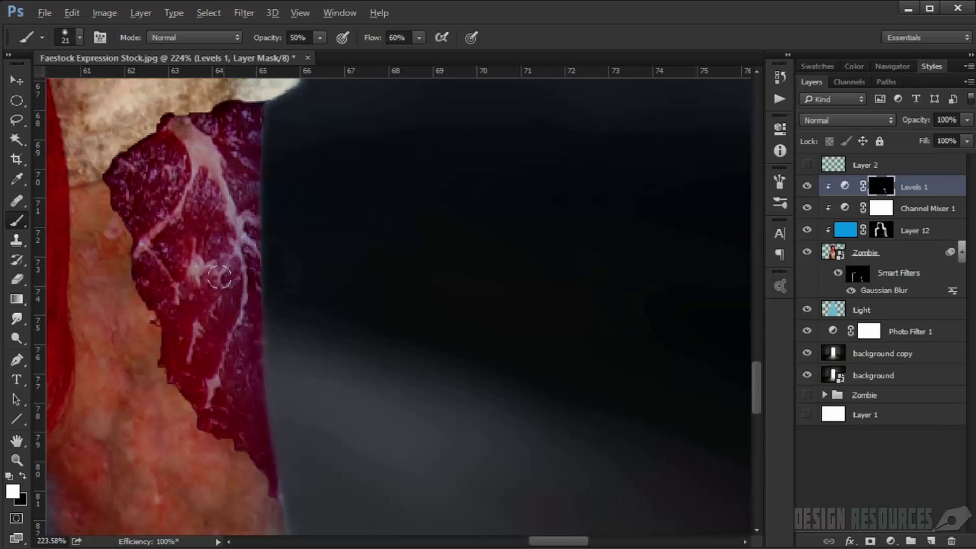
- Paint white on the Levels mask down the outer edge of the opposite arm below the sleeve
{"action": "scroll", "coordinate": [225, 315], "scroll_direction": "down", "scroll_amount": 5}
{"action": "left_click_drag", "start_coordinate": [173, 295], "coordinate": [469, 293]}
{"action": "left_click_drag", "start_coordinate": [242, 222], "coordinate": [508, 213]}
{"action": "mouse_move", "coordinate": [199, 227]}
{"action": "left_mouse_down"}
{"action": "mouse_move", "coordinate": [226, 223]}
{"action": "mouse_move", "coordinate": [204, 230]}
{"action": "left_mouse_up"}
{"action": "scroll", "coordinate": [200, 262], "scroll_direction": "up", "scroll_amount": 5}
{"action": "mouse_move", "coordinate": [218, 161]}
{"action": "left_mouse_down"}
{"action": "mouse_move", "coordinate": [241, 156]}
{"action": "mouse_move", "coordinate": [219, 185]}
{"action": "left_mouse_up"}
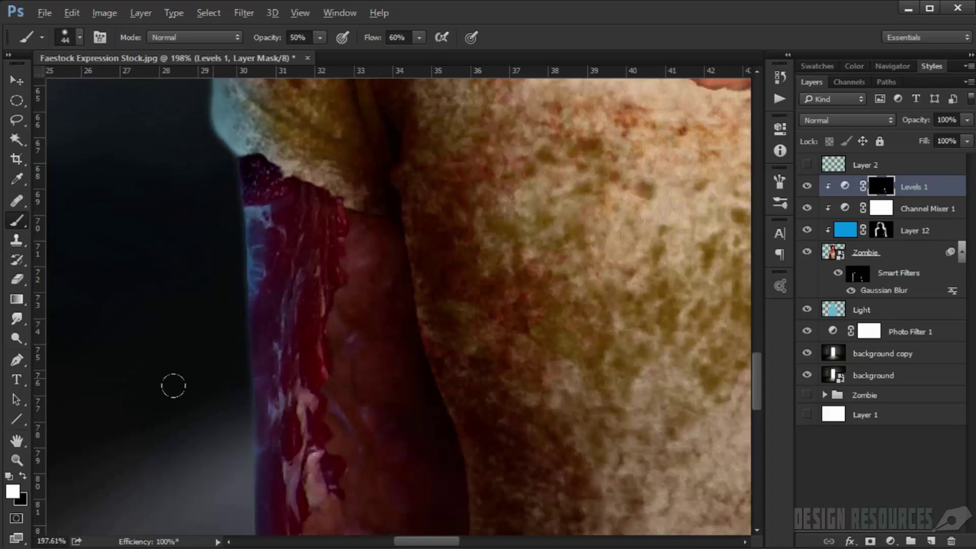
{"action": "scroll", "coordinate": [185, 290], "scroll_direction": "down", "scroll_amount": 2}
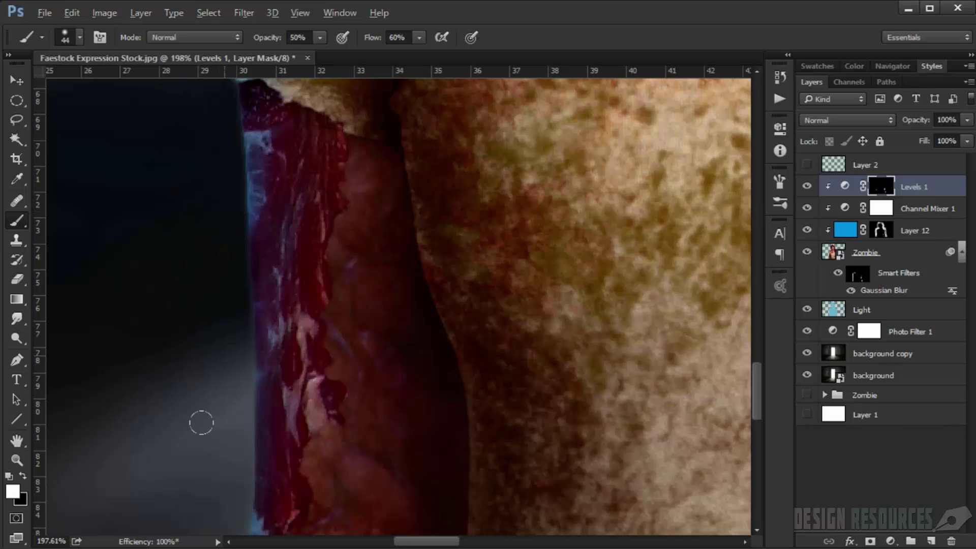
{"action": "scroll", "coordinate": [218, 280], "scroll_direction": "down", "scroll_amount": 2}
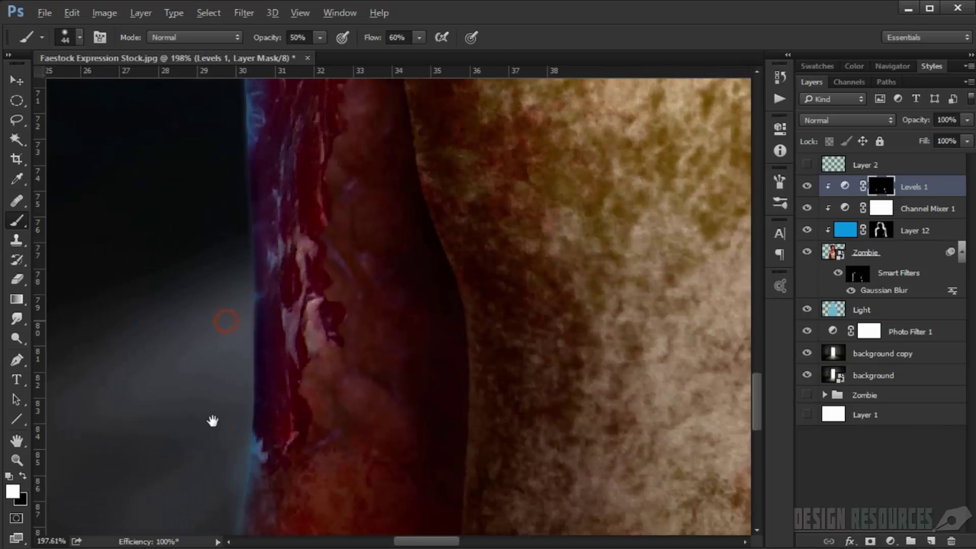
- Touch up the Levels mask on that arm, using black over the wound and white along the outer edge
{"action": "scroll", "coordinate": [211, 419], "scroll_direction": "up", "scroll_amount": 3}
{"action": "key", "text": "x"}
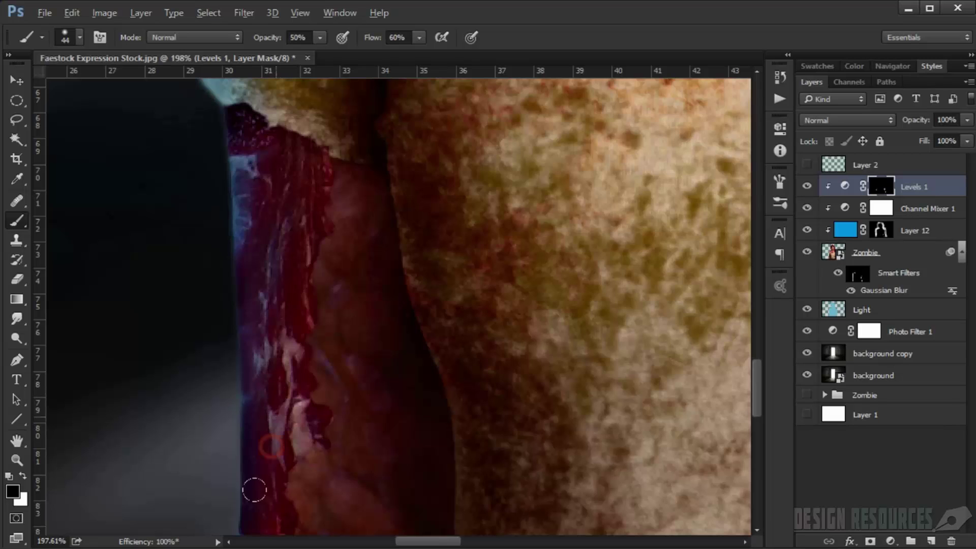
{"action": "right_click", "coordinate": [188, 379], "text": "alt"}
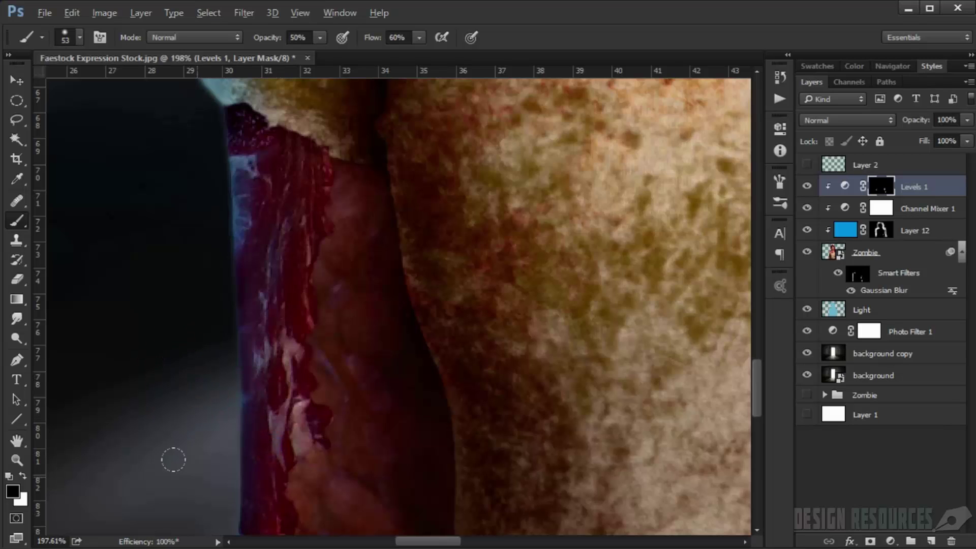
{"action": "right_click", "coordinate": [264, 255], "text": "alt"}
{"action": "key", "text": "x"}
{"action": "left_click_drag", "start_coordinate": [236, 239], "coordinate": [282, 183]}
{"action": "right_click", "coordinate": [178, 207], "text": "alt"}
{"action": "scroll", "coordinate": [177, 223], "scroll_direction": "down", "scroll_amount": 5}
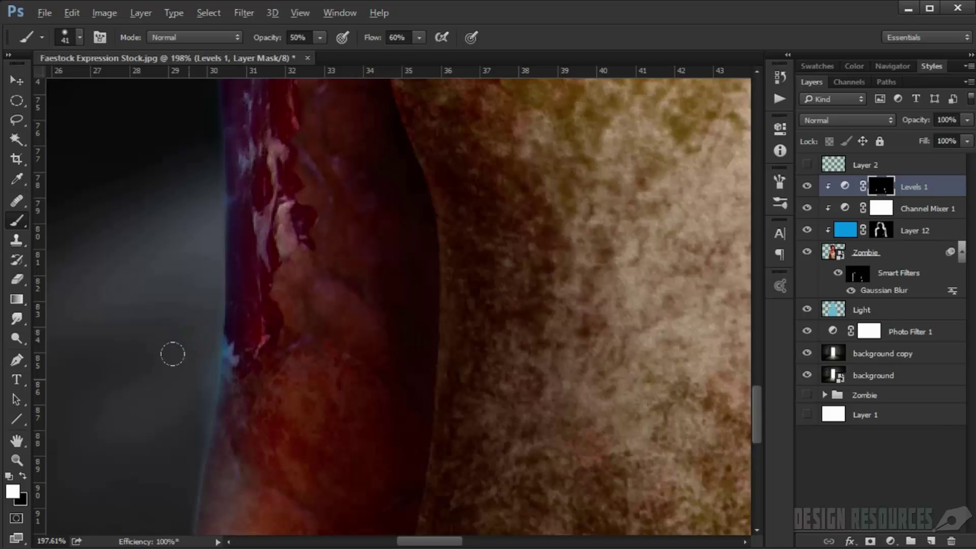
- Add a Selective Color adjustment layer directly above the Levels layer
{"action": "scroll", "coordinate": [173, 340], "scroll_direction": "down", "scroll_amount": 5}
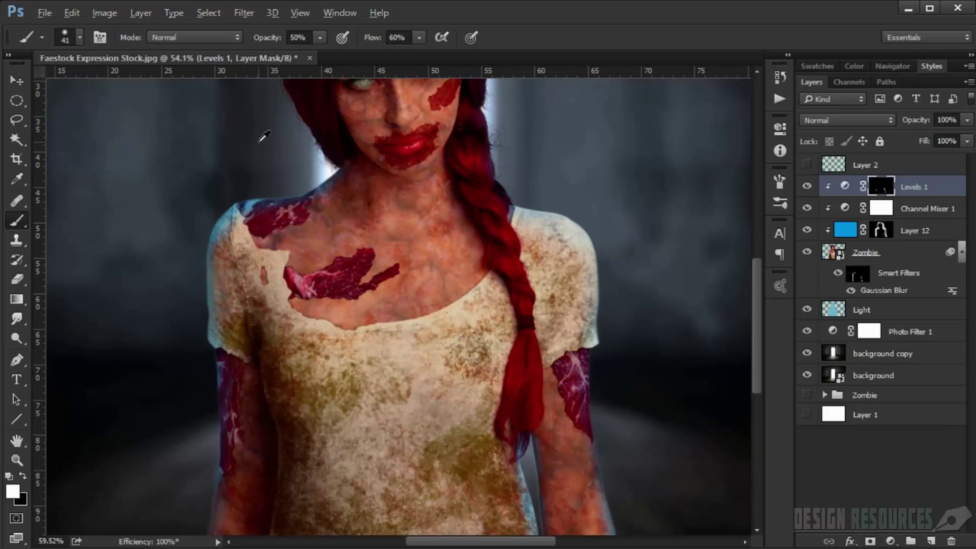
{"action": "scroll", "coordinate": [322, 201], "scroll_direction": "up", "scroll_amount": 4}
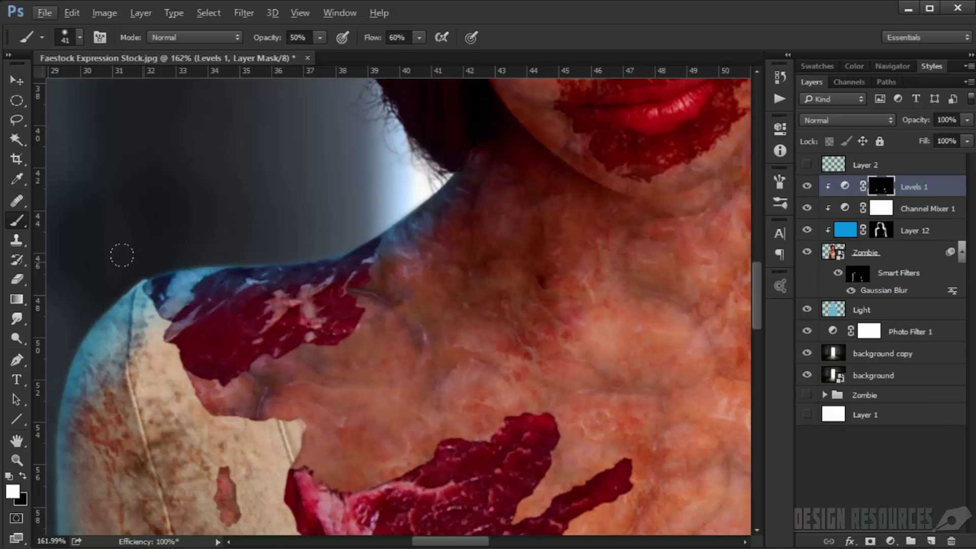
{"action": "scroll", "coordinate": [130, 264], "scroll_direction": "down", "scroll_amount": 6}
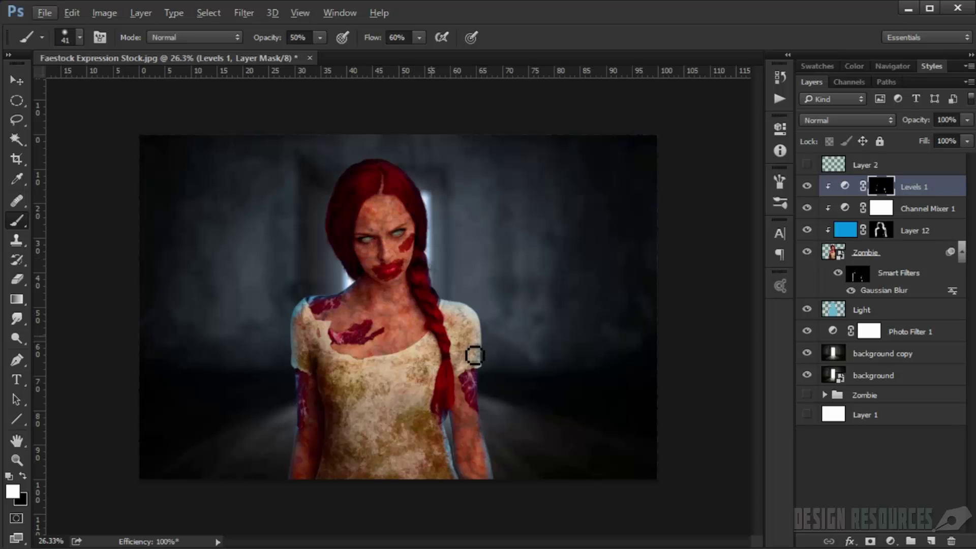
{"action": "scroll", "coordinate": [438, 292], "scroll_direction": "up", "scroll_amount": 2}
{"action": "scroll", "coordinate": [436, 293], "scroll_direction": "up", "scroll_amount": 2}
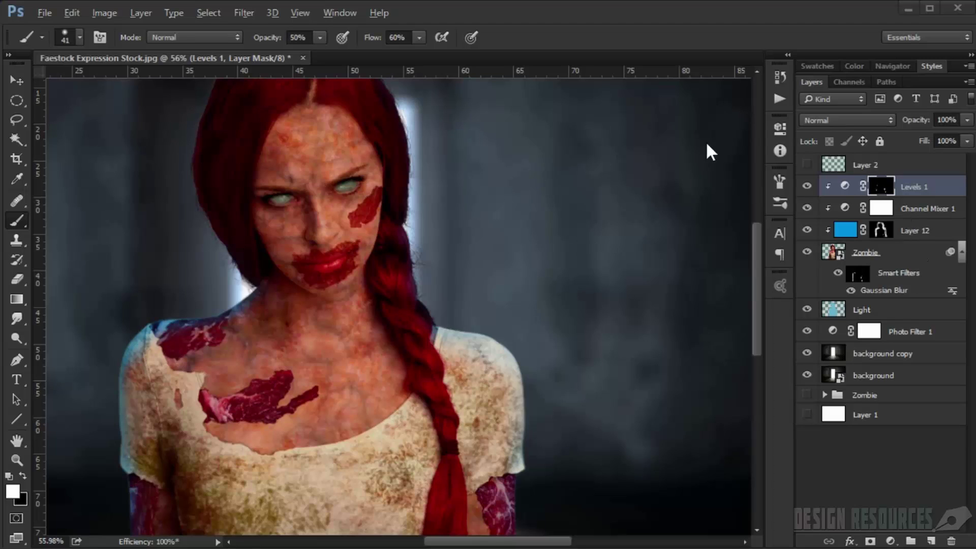
{"action": "left_click", "coordinate": [891, 541]}
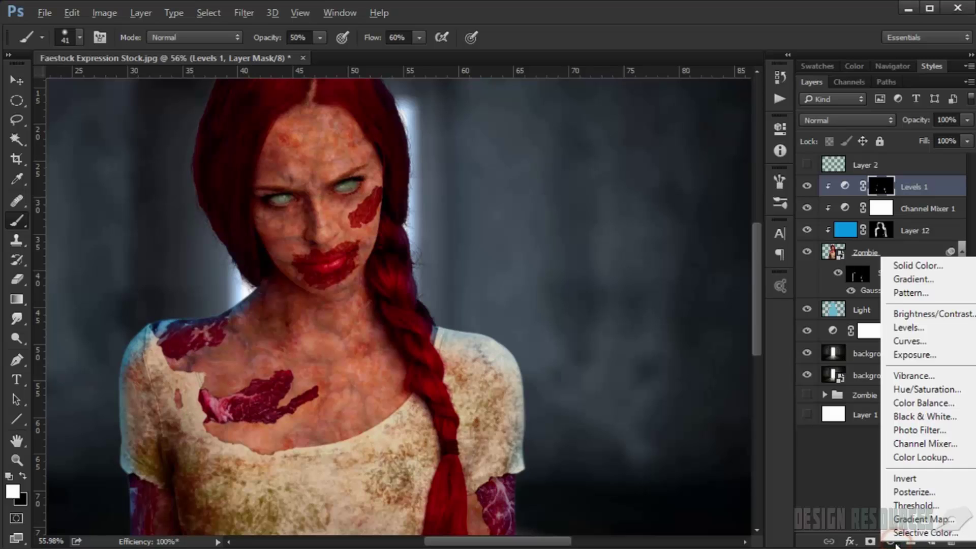
{"action": "left_click", "coordinate": [922, 542]}
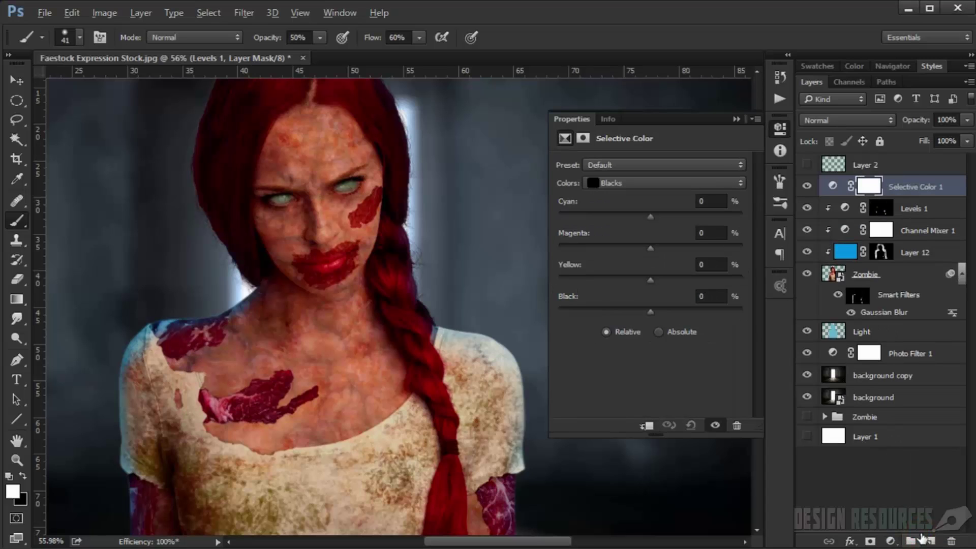
- For the Selective Color Reds, set cyan to +10% and magenta to +4%
{"action": "left_click", "coordinate": [602, 182]}
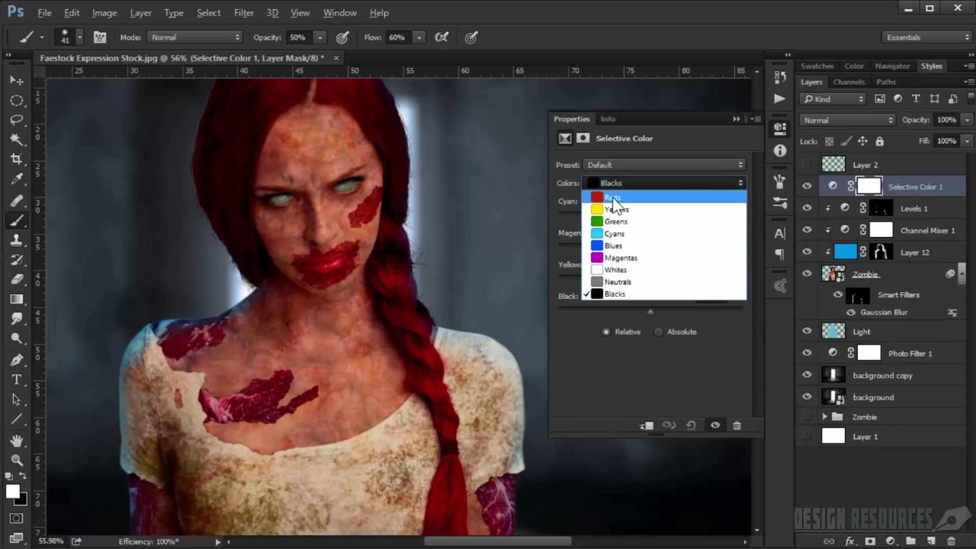
{"action": "left_click", "coordinate": [612, 198]}
{"action": "left_click", "coordinate": [711, 199]}
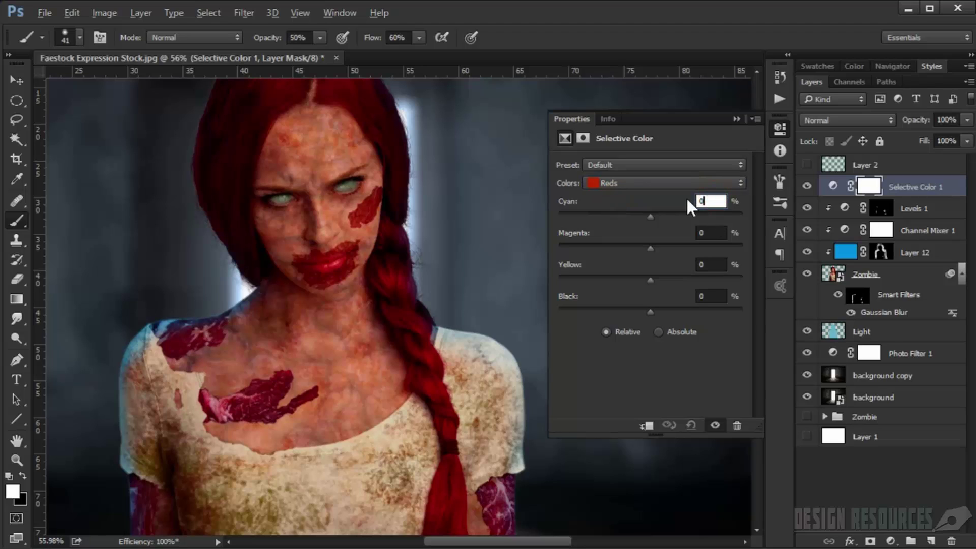
{"action": "double_click", "coordinate": [709, 197]}
{"action": "type", "text": "10"}
{"action": "double_click", "coordinate": [709, 232]}
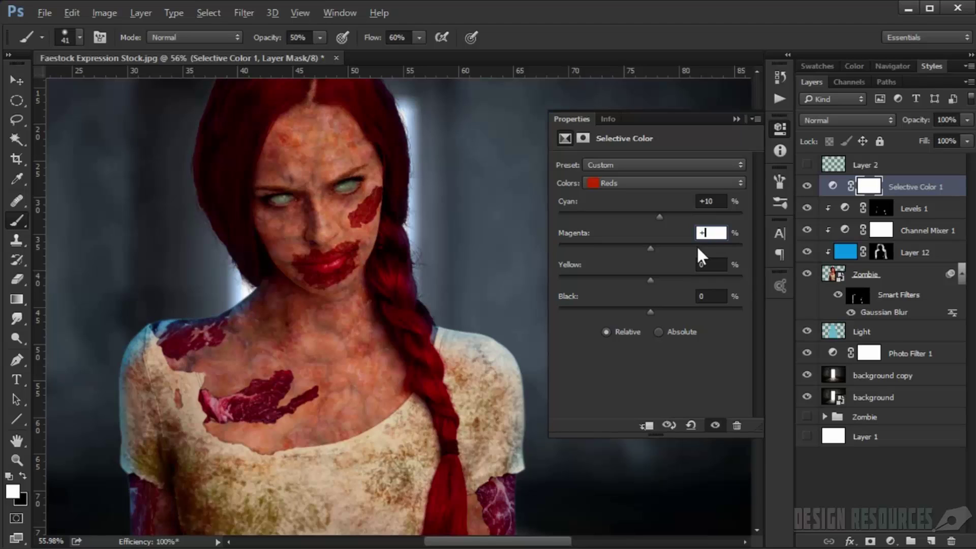
{"action": "type", "text": "4"}
{"action": "left_click", "coordinate": [708, 233]}
{"action": "left_click", "coordinate": [708, 200]}
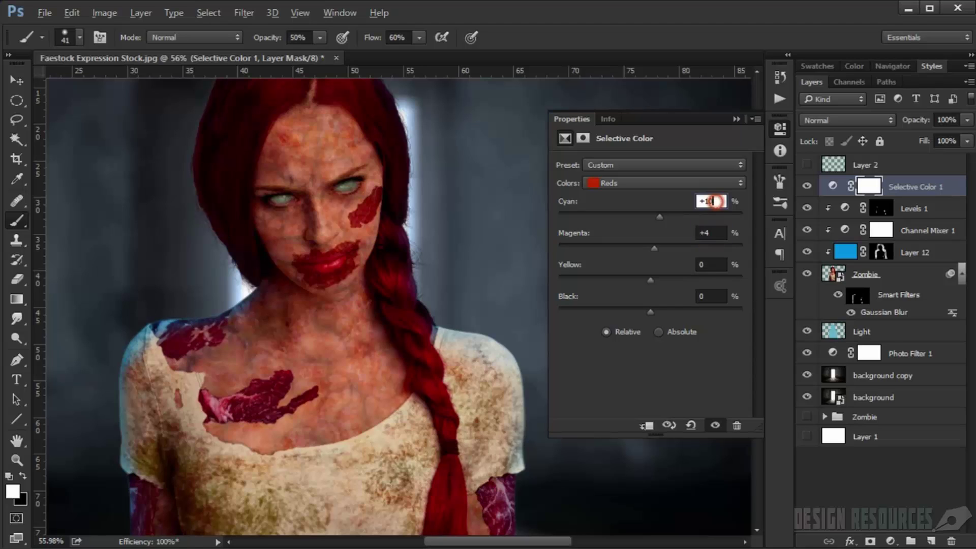
{"action": "left_click", "coordinate": [709, 234]}
{"action": "double_click", "coordinate": [703, 237]}
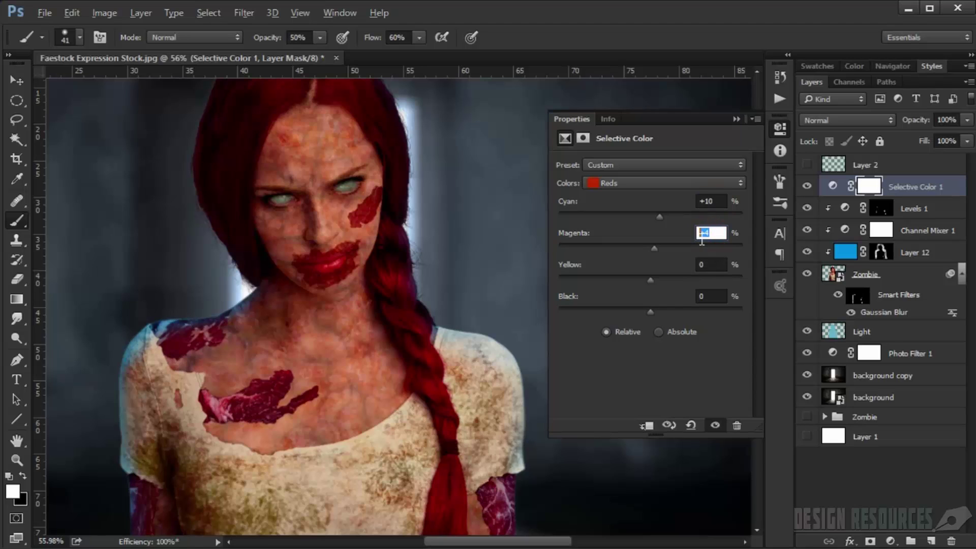
{"action": "left_click", "coordinate": [713, 265]}
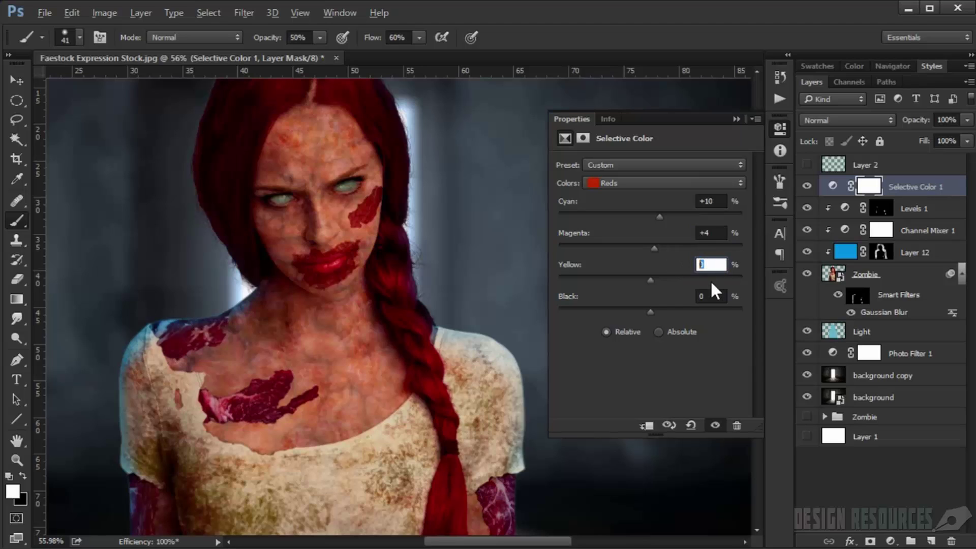
- For the Selective Color Yellows, set cyan to +10%, magenta to -9%, yellow to -10% and black to +5%
{"action": "left_click", "coordinate": [655, 182]}
{"action": "left_click", "coordinate": [655, 206]}
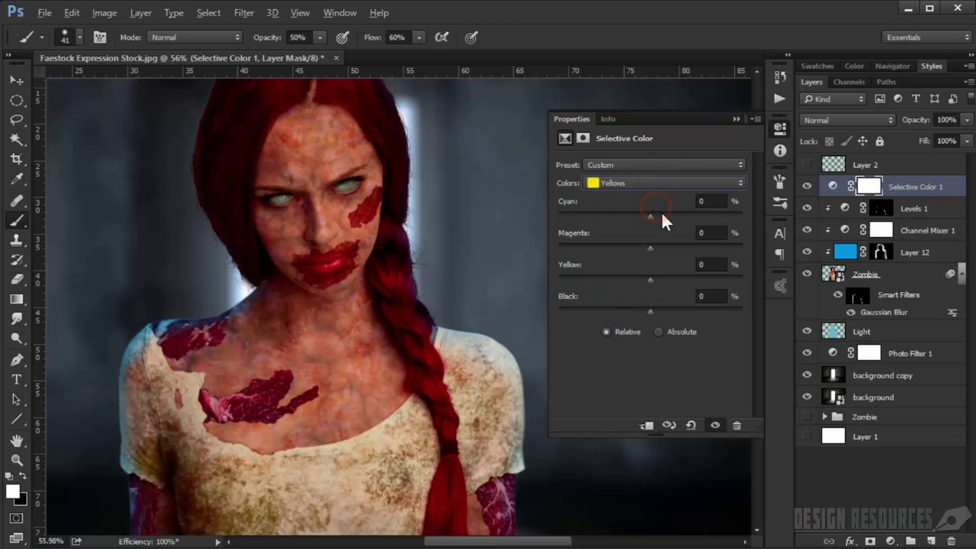
{"action": "left_click", "coordinate": [710, 201]}
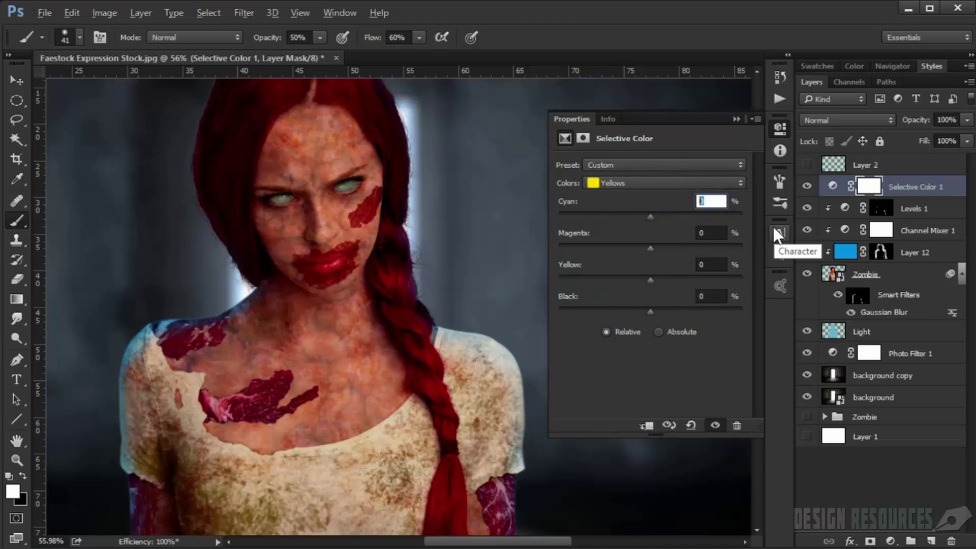
{"action": "type", "text": "+10"}
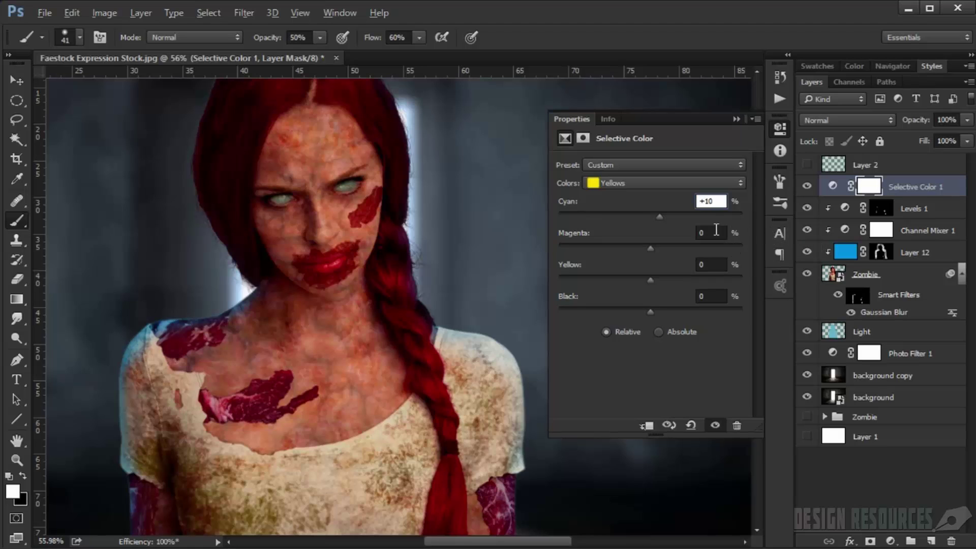
{"action": "left_click", "coordinate": [715, 230]}
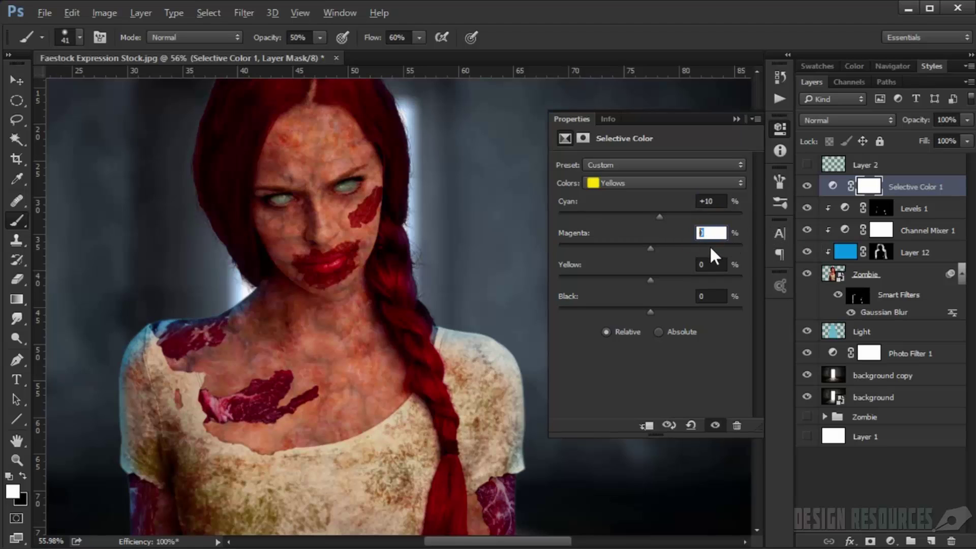
{"action": "type", "text": "-9"}
{"action": "left_click", "coordinate": [712, 264]}
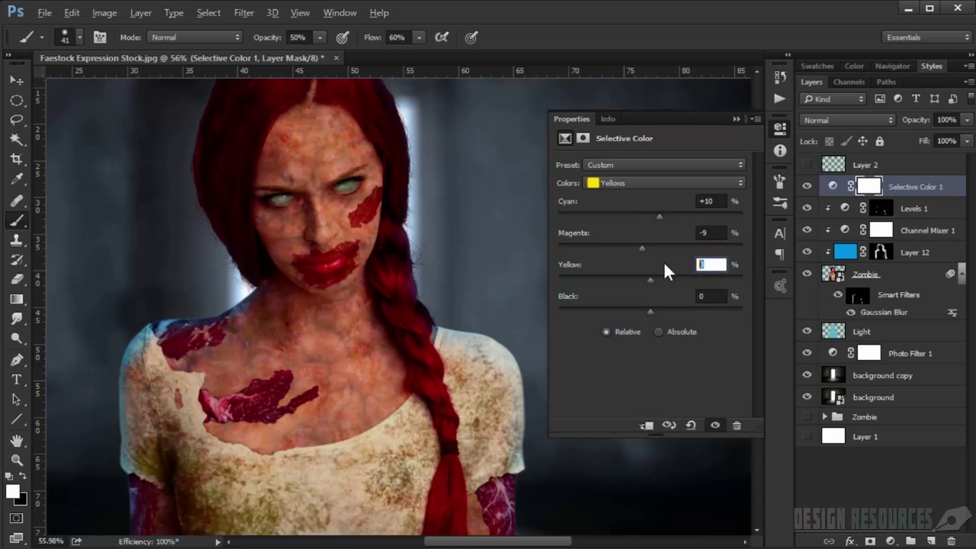
{"action": "type", "text": "-10"}
{"action": "left_click", "coordinate": [710, 295]}
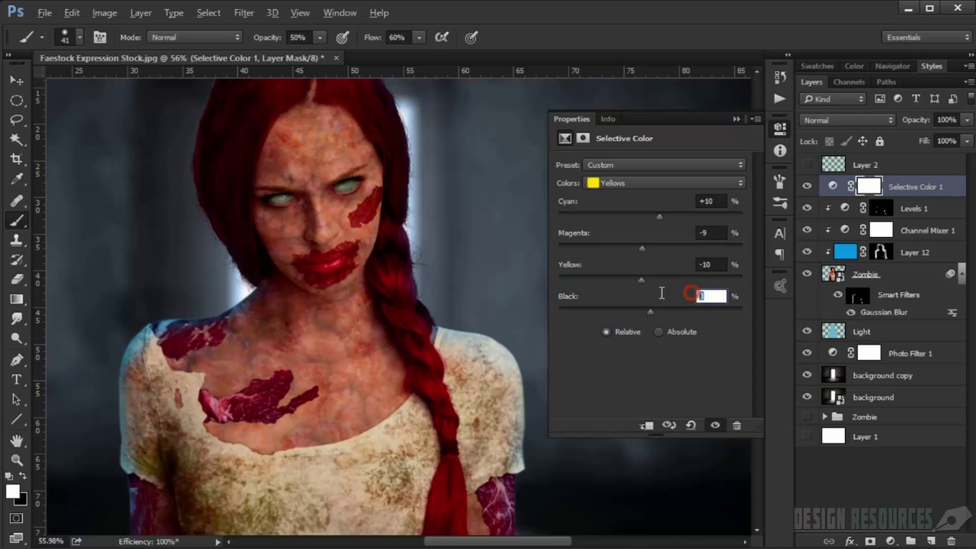
{"action": "type", "text": "+5"}
- For the Selective Color Whites, set yellow to +15% and black to -10%
{"action": "left_click", "coordinate": [656, 184]}
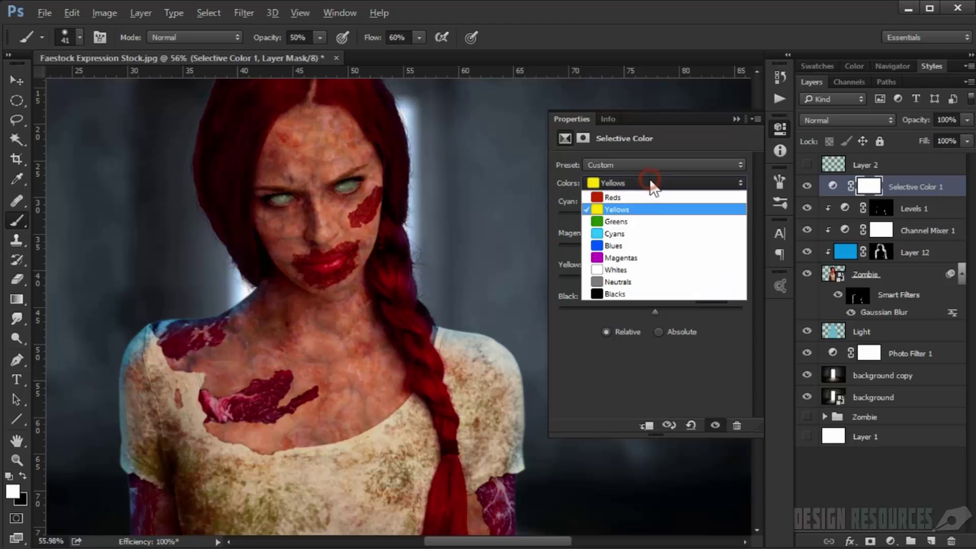
{"action": "left_click", "coordinate": [640, 267]}
{"action": "left_click", "coordinate": [710, 202]}
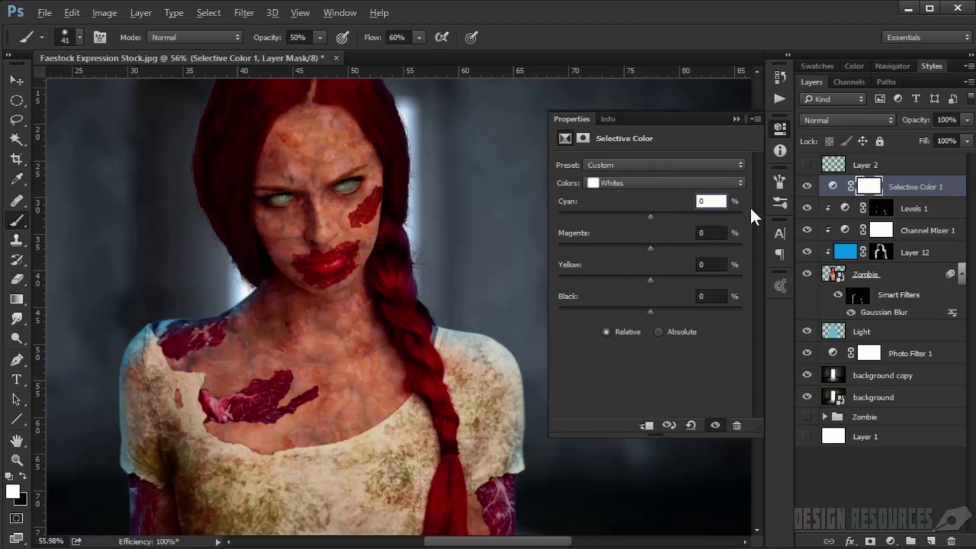
{"action": "left_click", "coordinate": [700, 234]}
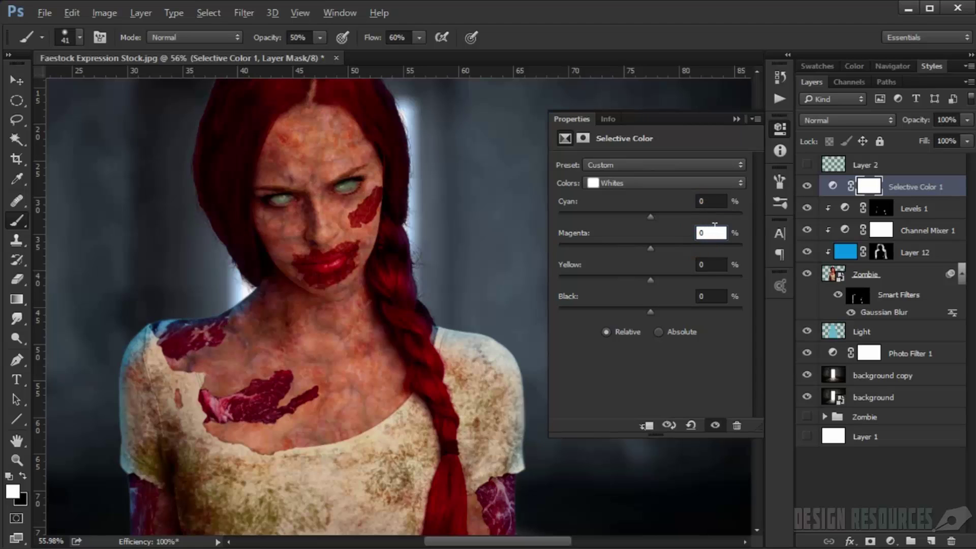
{"action": "key", "text": "Tab"}
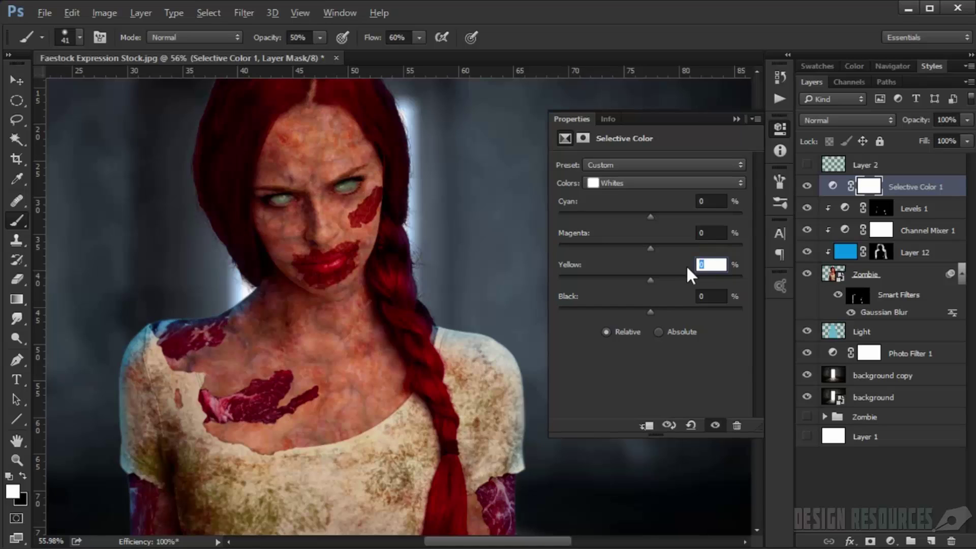
{"action": "type", "text": "+15"}
{"action": "key", "text": "Tab"}
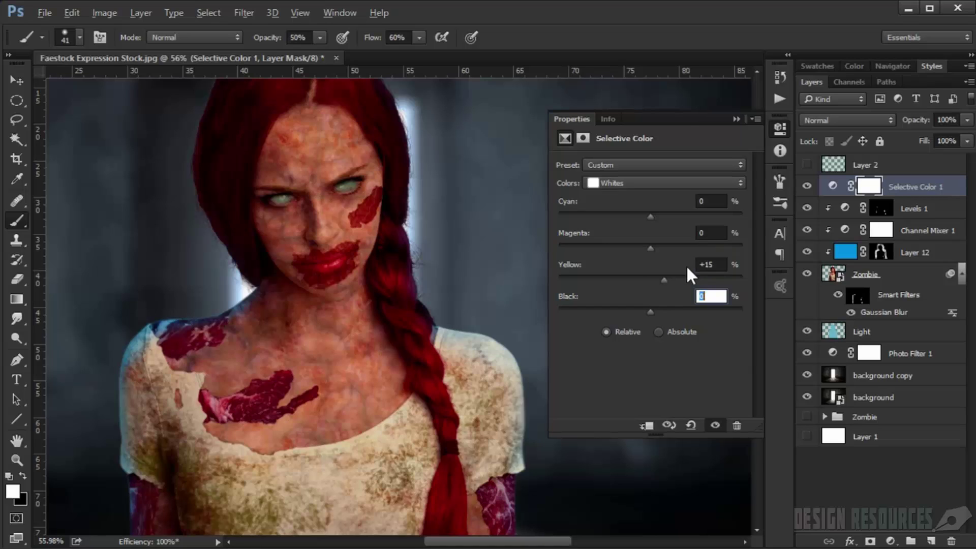
{"action": "type", "text": "-10"}
- For the Selective Color Neutrals, set cyan to +3%, magenta to -3% and yellow to -10%, with black at 0%
{"action": "left_click", "coordinate": [640, 183]}
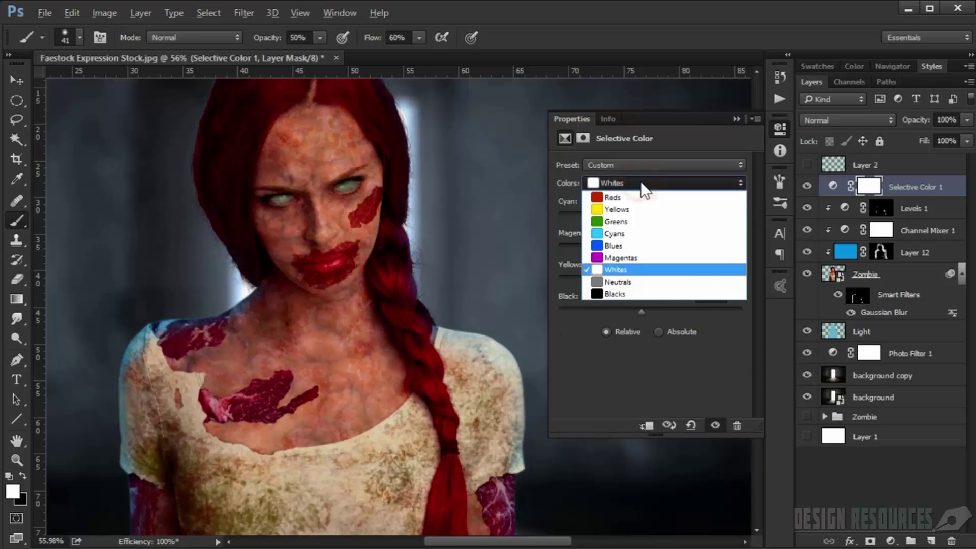
{"action": "left_click", "coordinate": [630, 282]}
{"action": "left_click", "coordinate": [707, 201]}
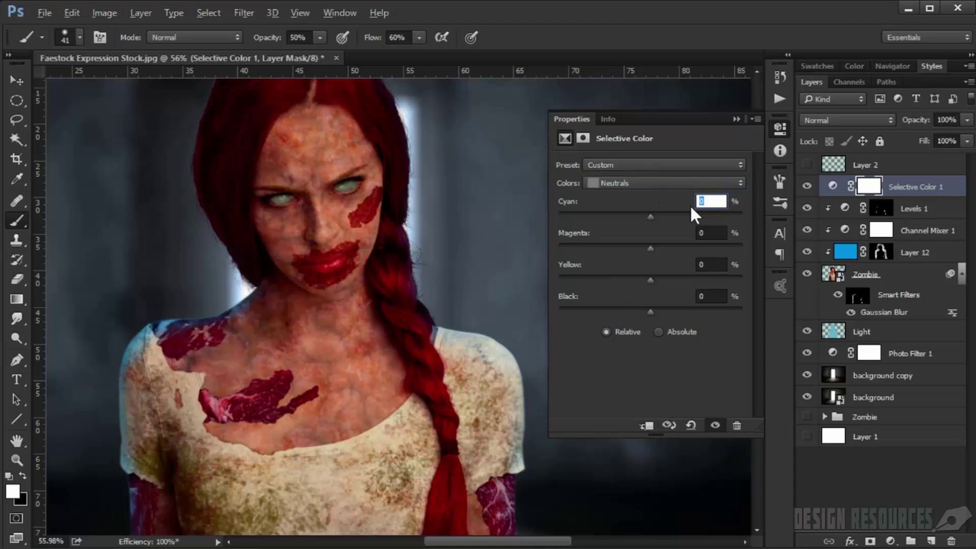
{"action": "type", "text": "+3"}
{"action": "key", "text": "Tab"}
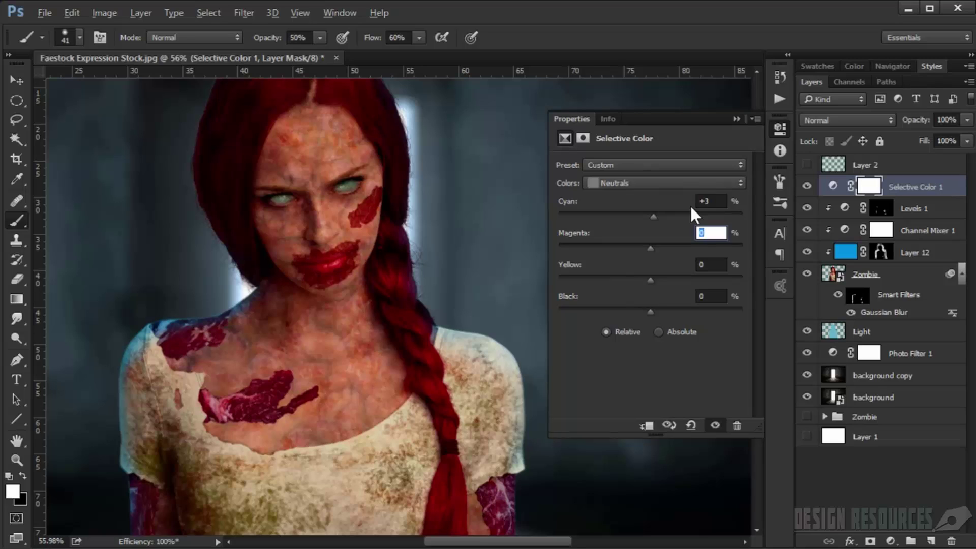
{"action": "type", "text": "-3"}
{"action": "key", "text": "Tab"}
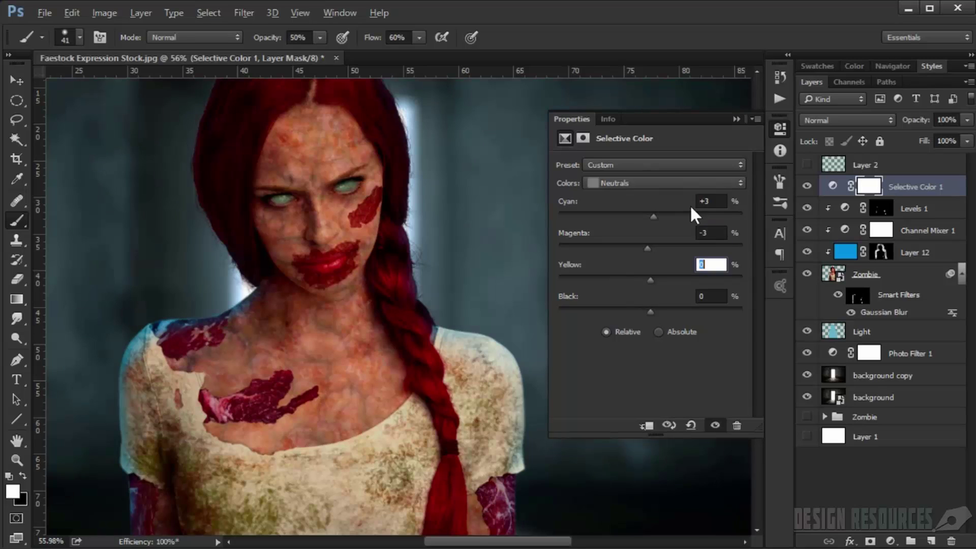
{"action": "type", "text": "-10"}
{"action": "key", "text": "Tab"}
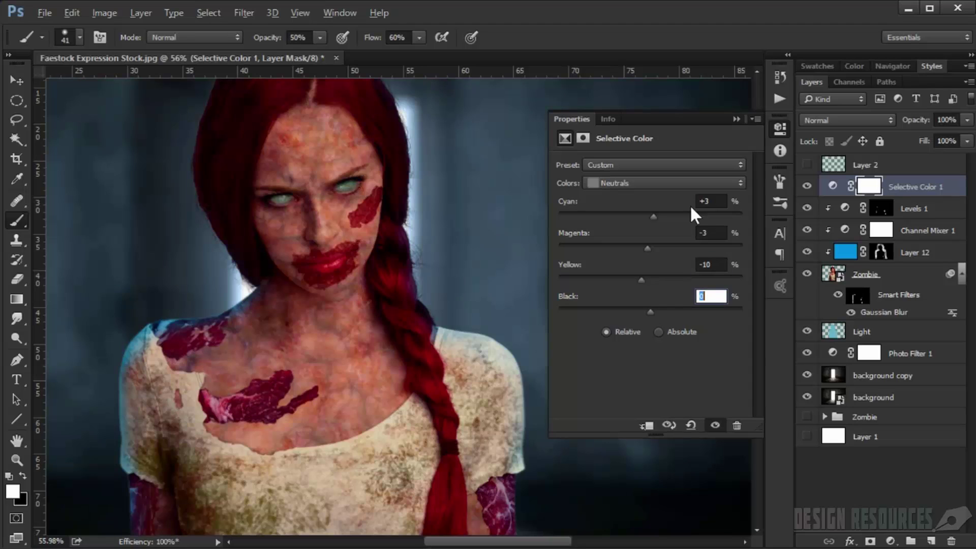
{"action": "type", "text": "0"}
- For the Selective Color Blacks, set cyan to +4%, magenta to +1%, yellow to -2% and black to +1%
{"action": "left_click", "coordinate": [665, 186]}
{"action": "left_click", "coordinate": [643, 292]}
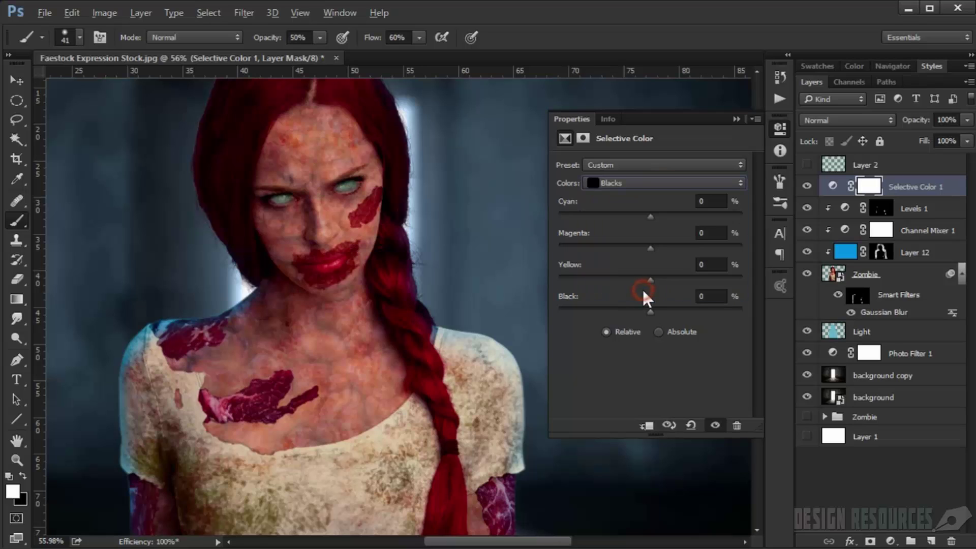
{"action": "left_click", "coordinate": [700, 202]}
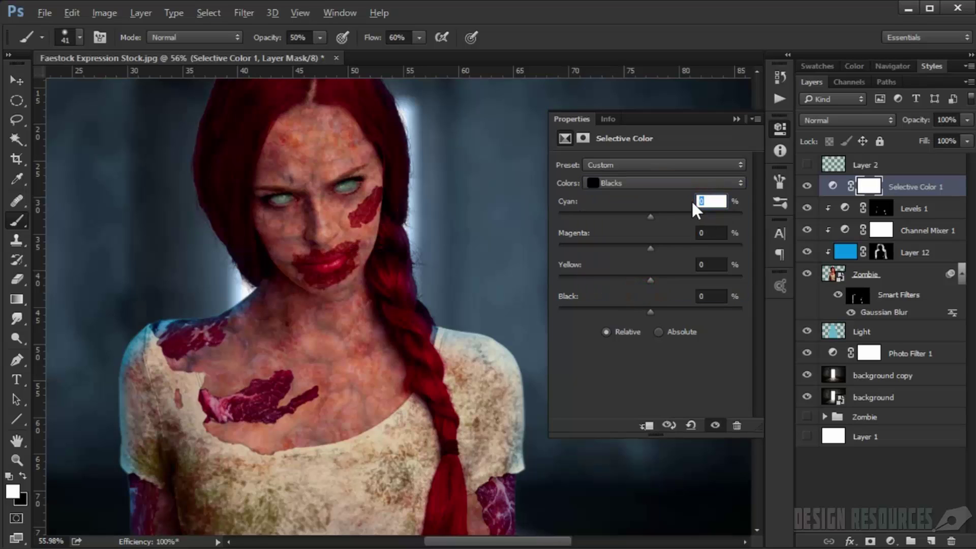
{"action": "type", "text": "+4"}
{"action": "key", "text": "Tab"}
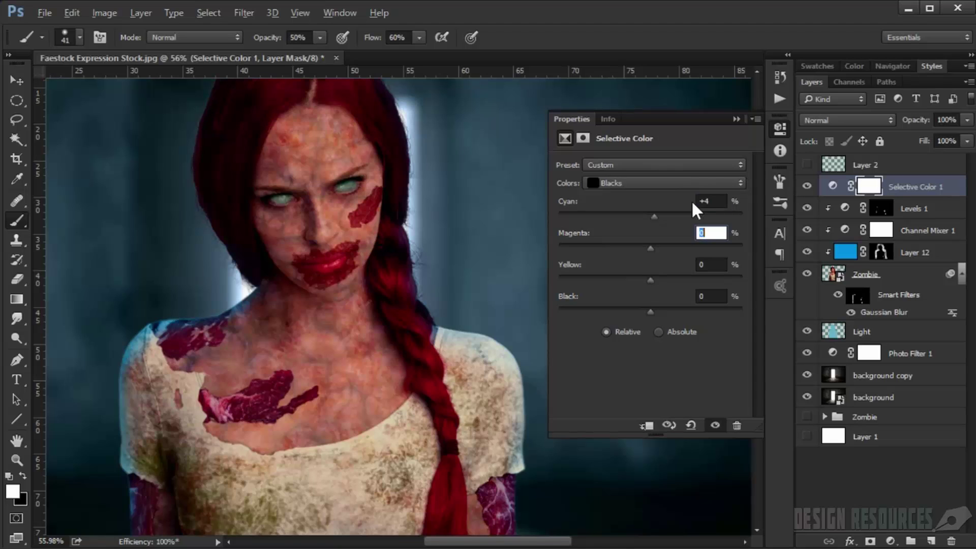
{"action": "type", "text": "+1"}
{"action": "key", "text": "Tab"}
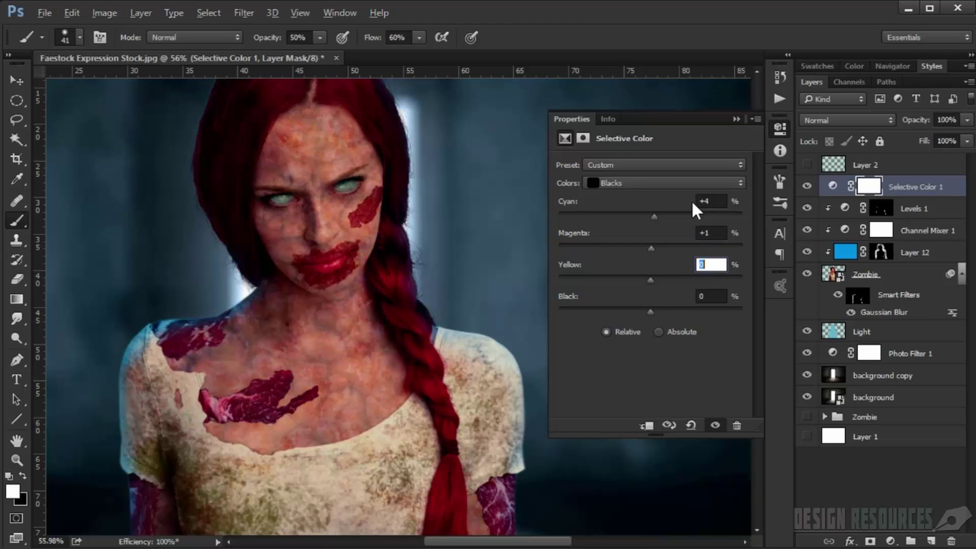
{"action": "type", "text": "-2"}
{"action": "key", "text": "Tab"}
{"action": "type", "text": "+1"}
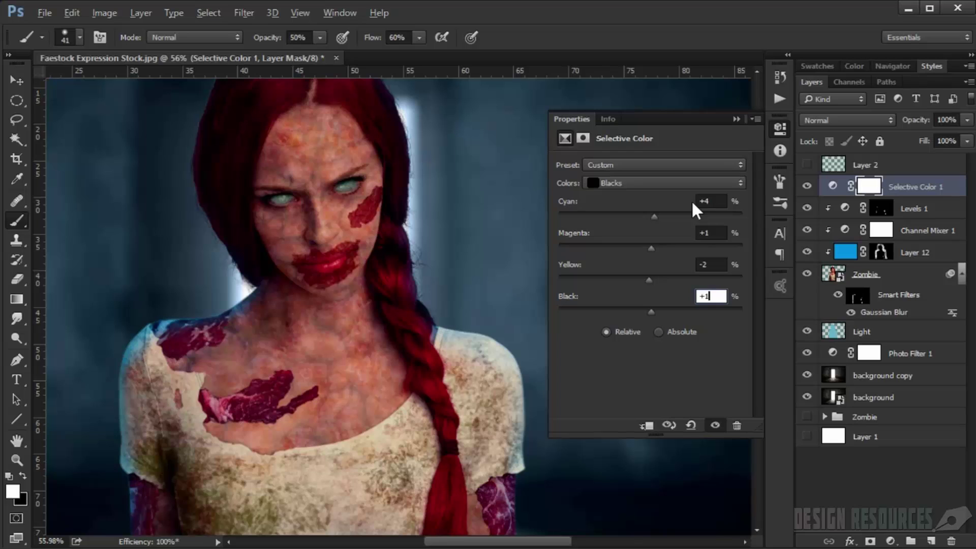
{"action": "key", "text": "Return"}
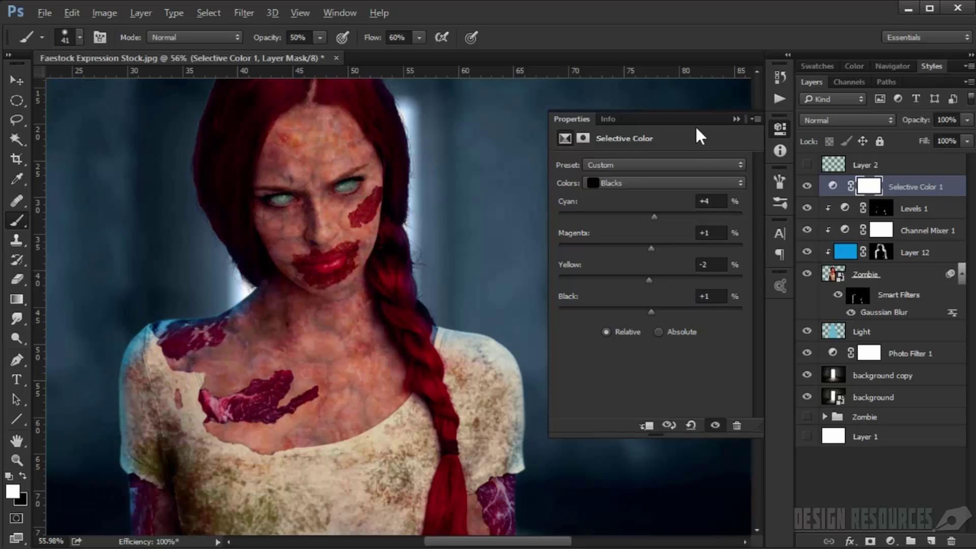
{"action": "left_click", "coordinate": [735, 119]}
- Compare the image with and without the Selective Color layer, and inspect the overall composite and the woman's upper body
{"action": "left_click", "coordinate": [807, 188]}
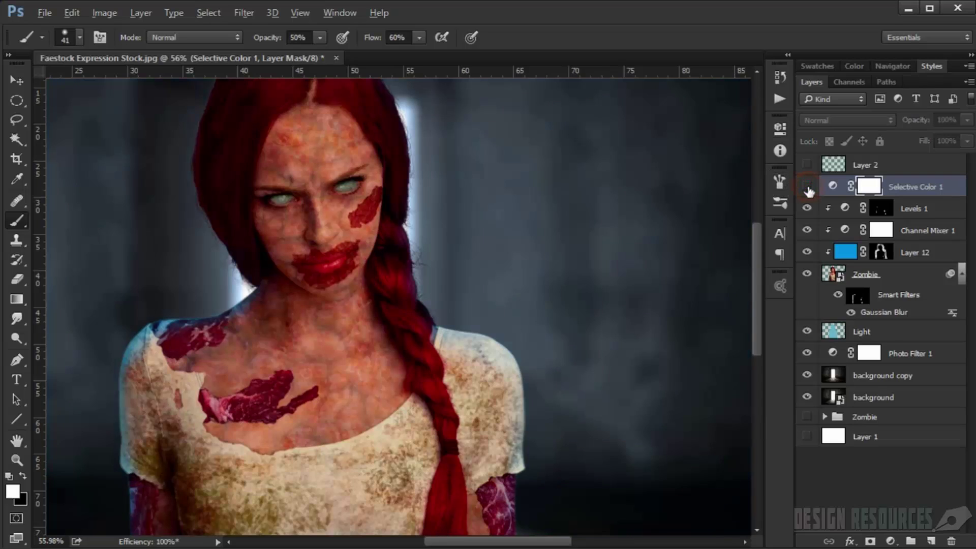
{"action": "left_click", "coordinate": [807, 188]}
{"action": "left_click", "coordinate": [808, 188]}
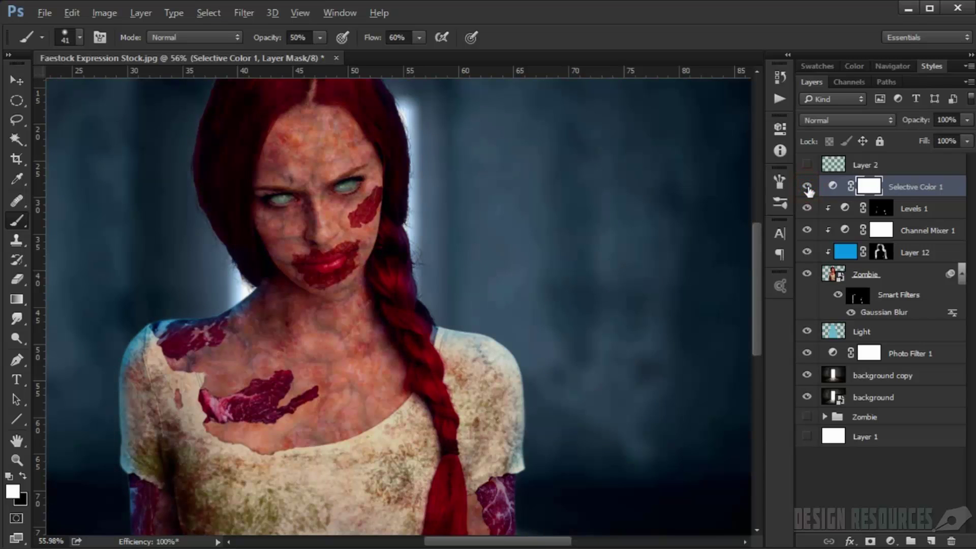
{"action": "scroll", "coordinate": [404, 348], "scroll_direction": "down", "scroll_amount": 6}
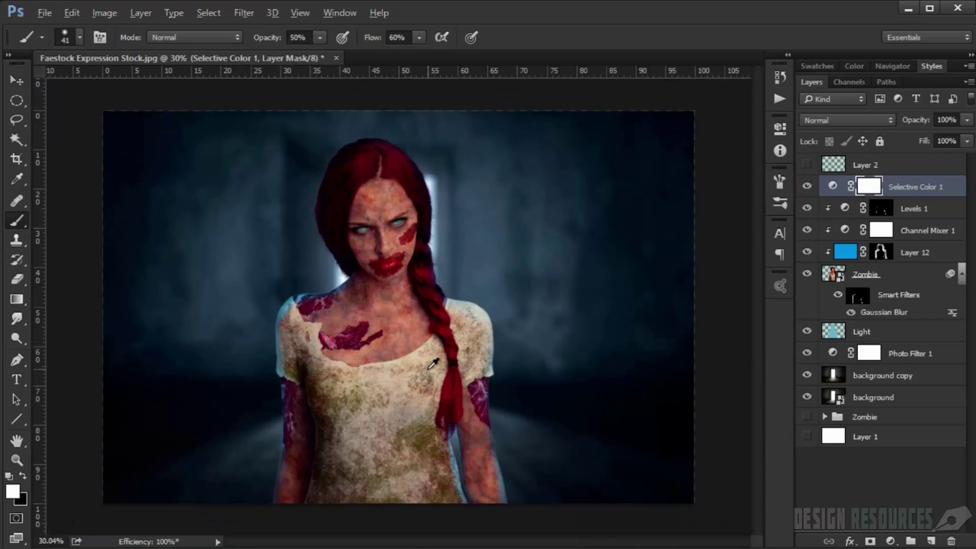
{"action": "scroll", "coordinate": [431, 363], "scroll_direction": "up", "scroll_amount": 7}
{"action": "left_click_drag", "start_coordinate": [397, 311], "coordinate": [390, 372]}
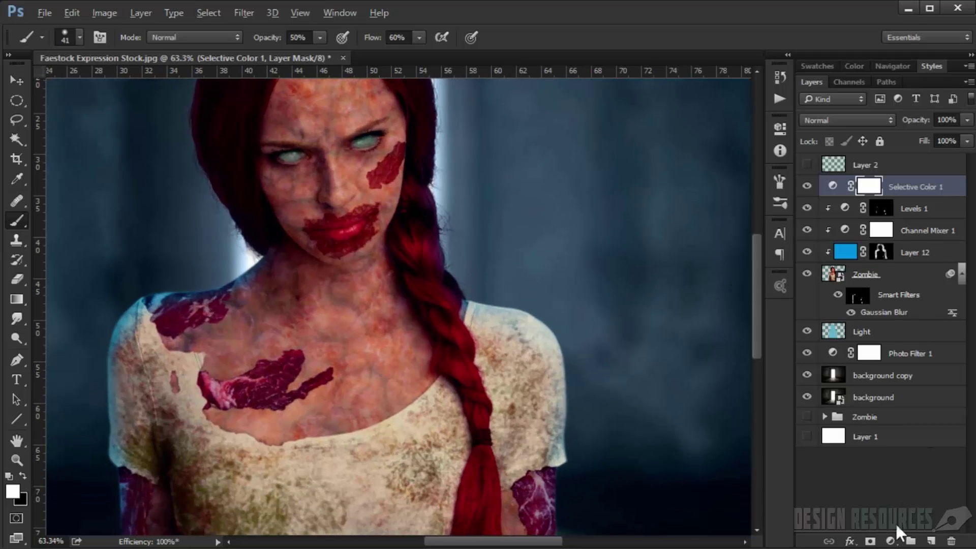
- Add a Color Balance adjustment layer above Selective Color and set its midtones to cyan-red -3, magenta-green +4 and yellow-blue +5
{"action": "left_click", "coordinate": [890, 542]}
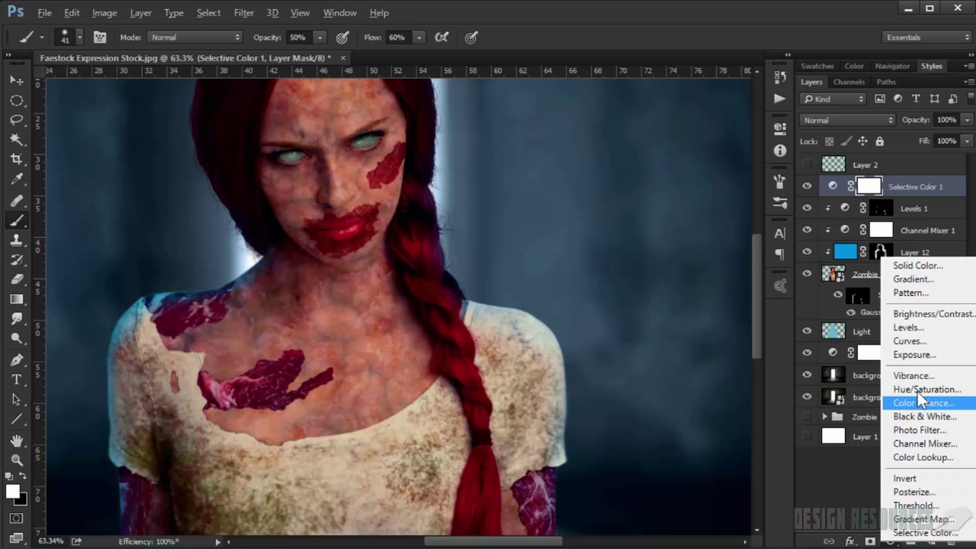
{"action": "left_click", "coordinate": [924, 403]}
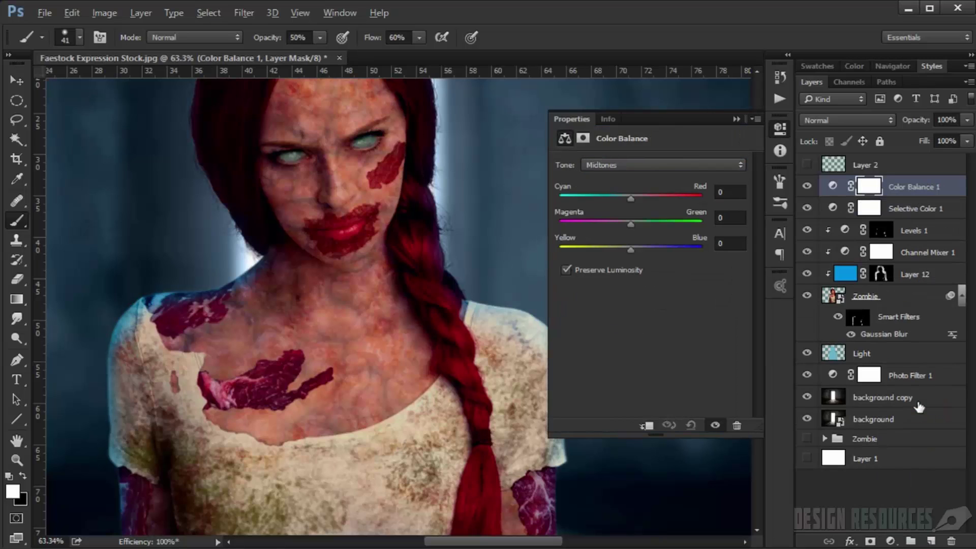
{"action": "left_click", "coordinate": [637, 163]}
{"action": "left_click", "coordinate": [639, 194]}
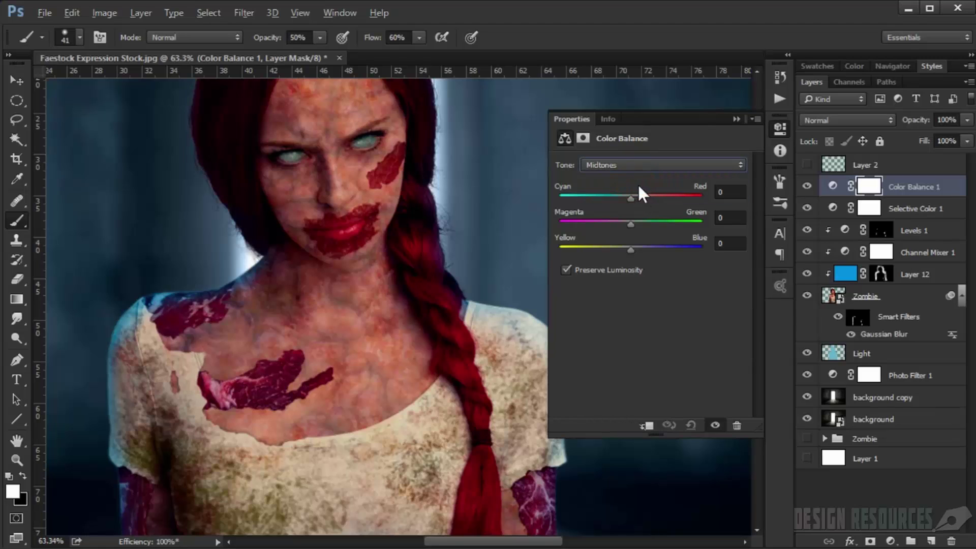
{"action": "left_click", "coordinate": [722, 192]}
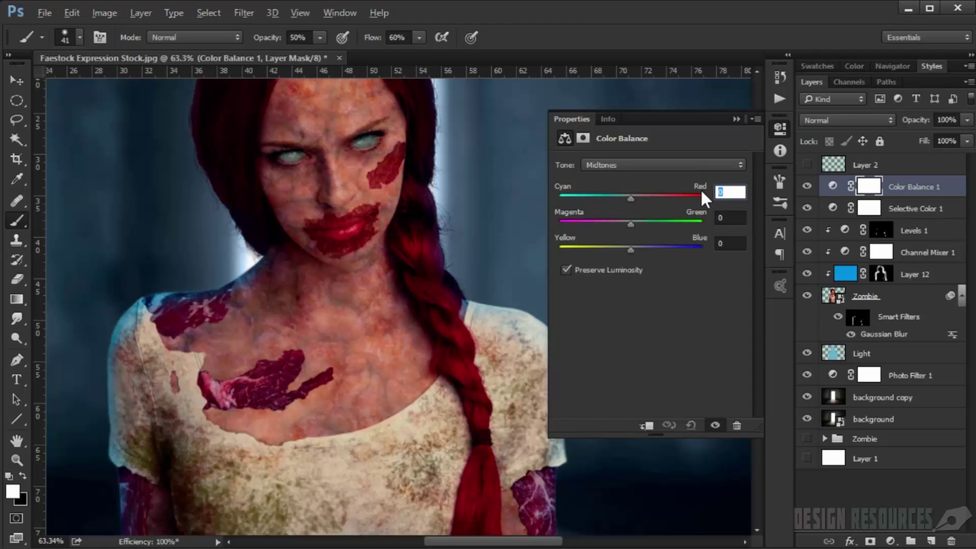
{"action": "type", "text": "-3"}
{"action": "key", "text": "Tab"}
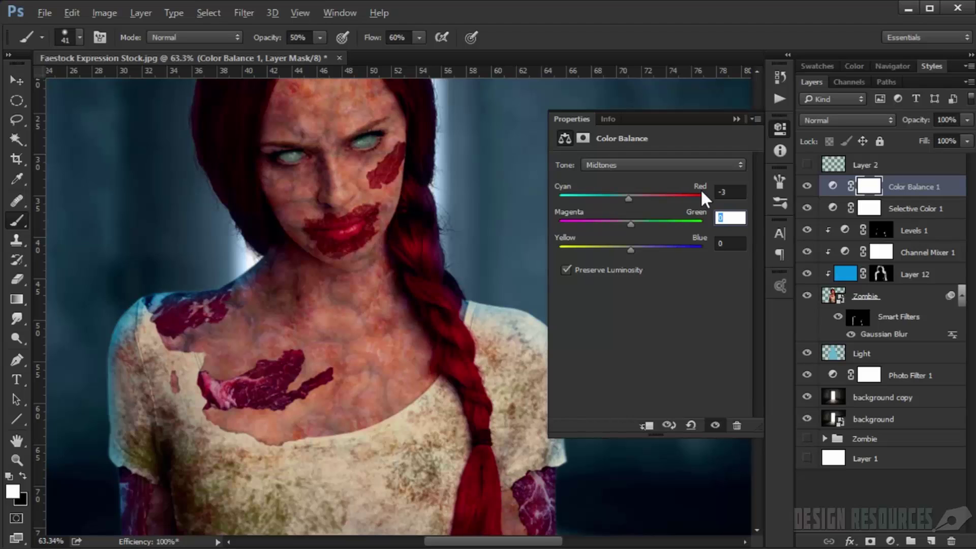
{"action": "type", "text": "+4"}
{"action": "key", "text": "Tab"}
{"action": "type", "text": "+5"}
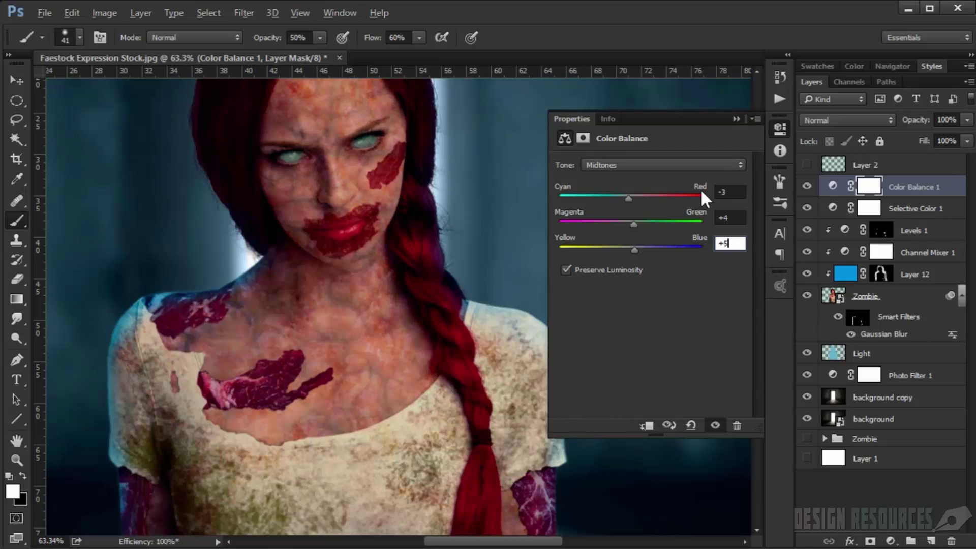
- For the Color Balance Shadows, set cyan-red to -2, magenta-green to -2 and yellow-blue to +3
{"action": "left_click", "coordinate": [670, 165]}
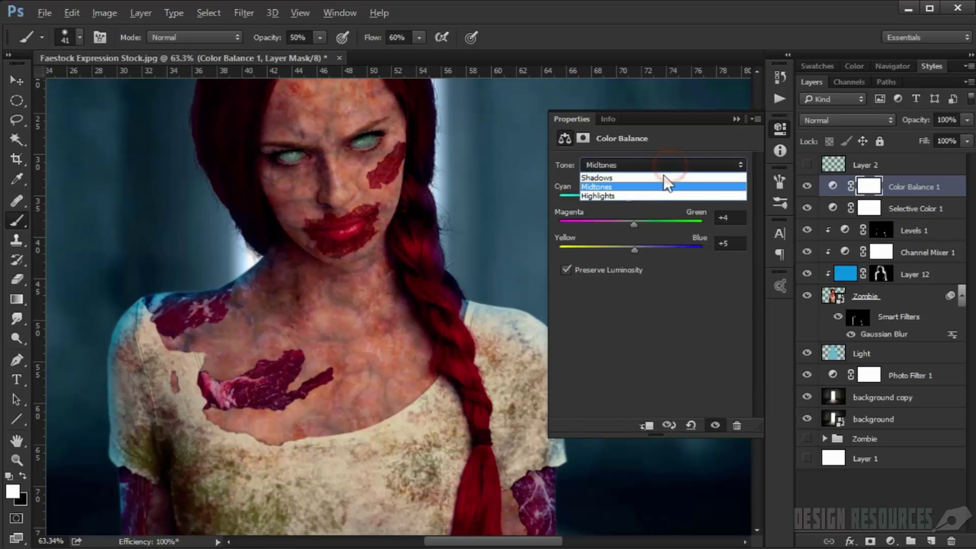
{"action": "left_click", "coordinate": [663, 175]}
{"action": "left_click", "coordinate": [704, 192]}
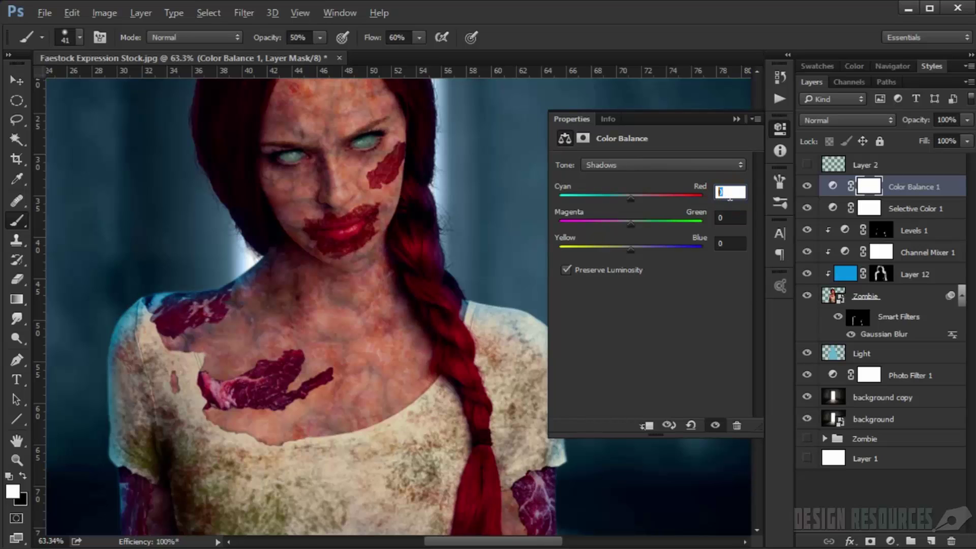
{"action": "type", "text": "-2"}
{"action": "key", "text": "Tab"}
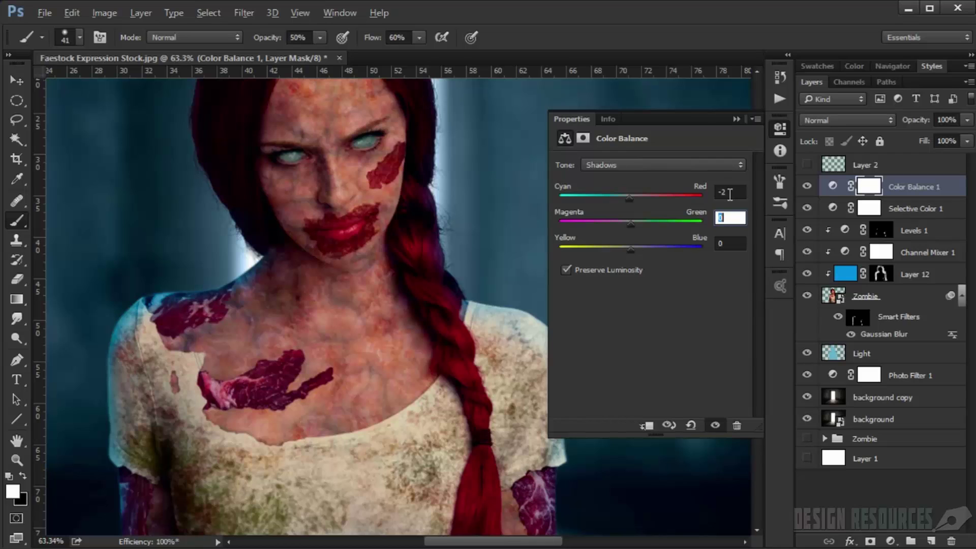
{"action": "type", "text": "-2"}
{"action": "key", "text": "Tab"}
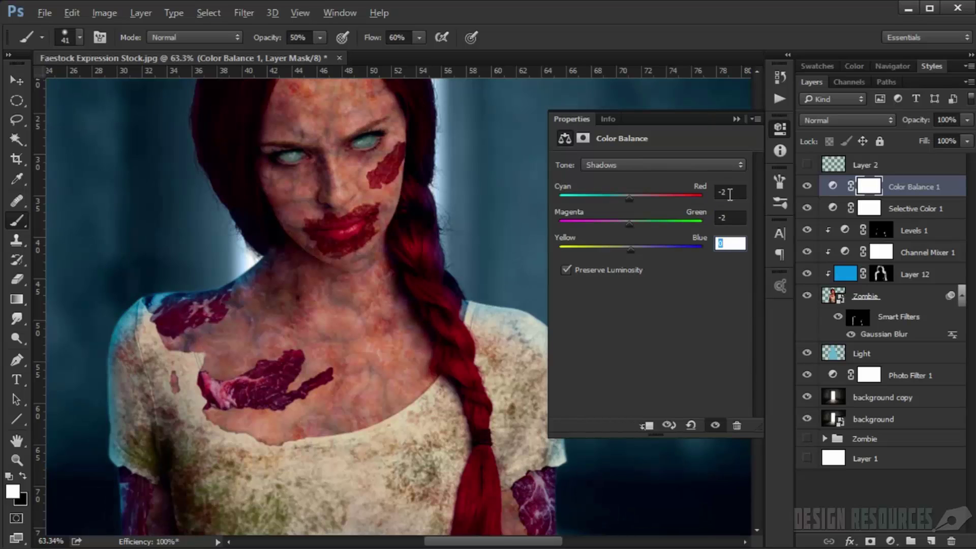
{"action": "type", "text": "+3"}
- For the Color Balance Highlights, set cyan-red to -5, magenta-green to -5 and yellow-blue to +3, and collapse the adjustment settings
{"action": "left_click", "coordinate": [692, 162]}
{"action": "left_click", "coordinate": [667, 203]}
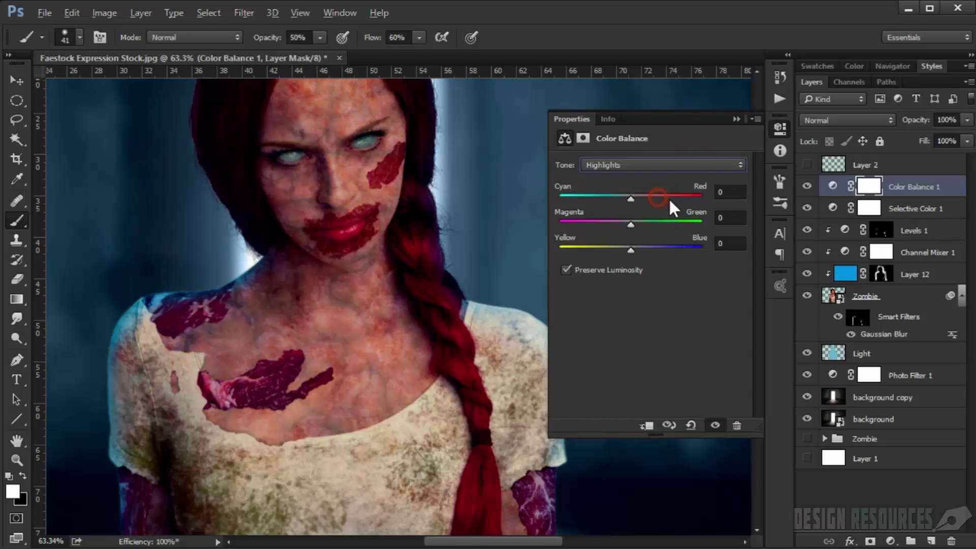
{"action": "left_click", "coordinate": [722, 192]}
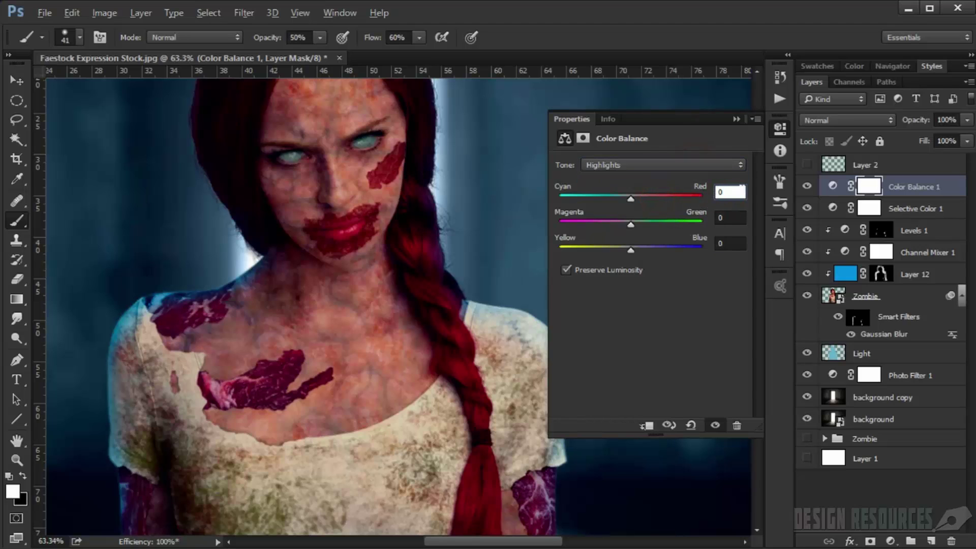
{"action": "left_click_drag", "start_coordinate": [746, 190], "coordinate": [707, 198]}
{"action": "type", "text": "-5"}
{"action": "key", "text": "Tab"}
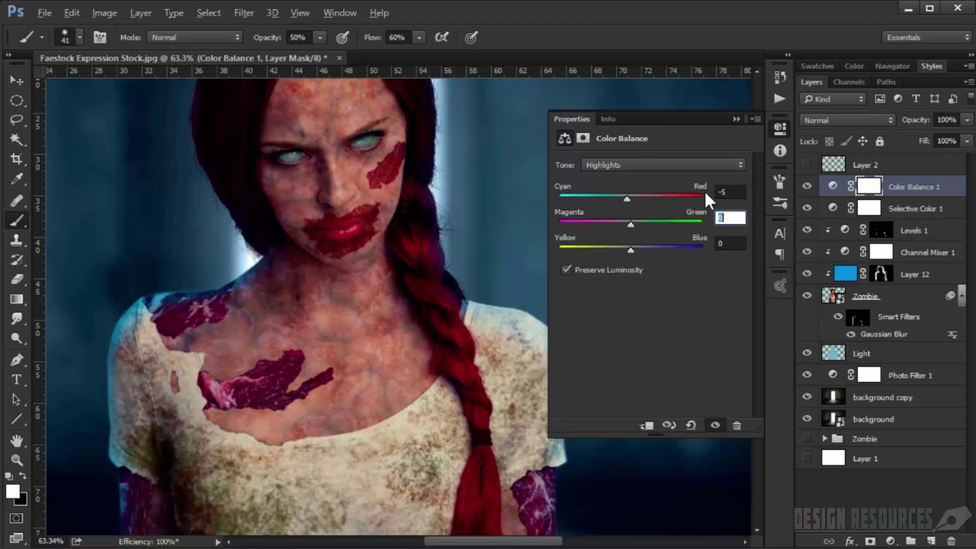
{"action": "type", "text": "+5"}
{"action": "type", "text": "-5"}
{"action": "key", "text": "Tab"}
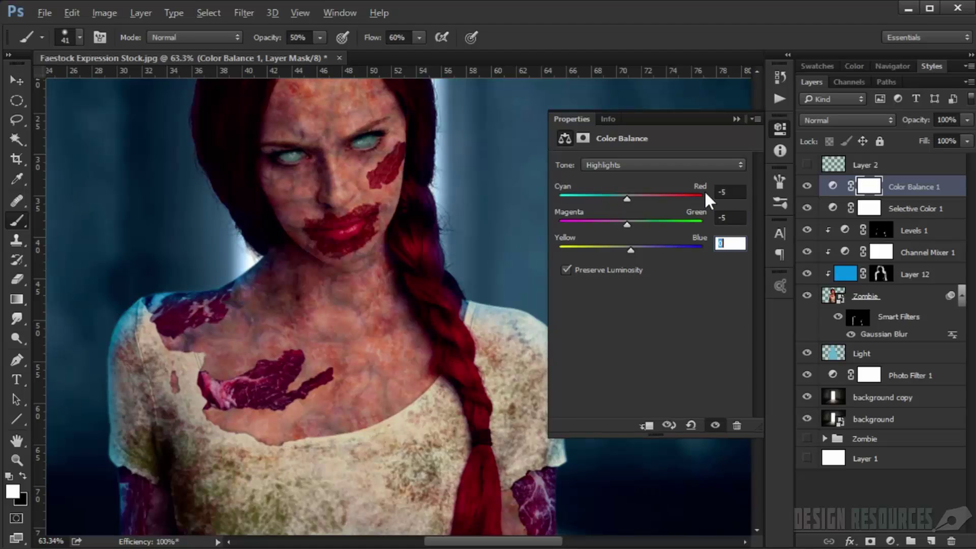
{"action": "type", "text": "+3"}
{"action": "key", "text": "Return"}
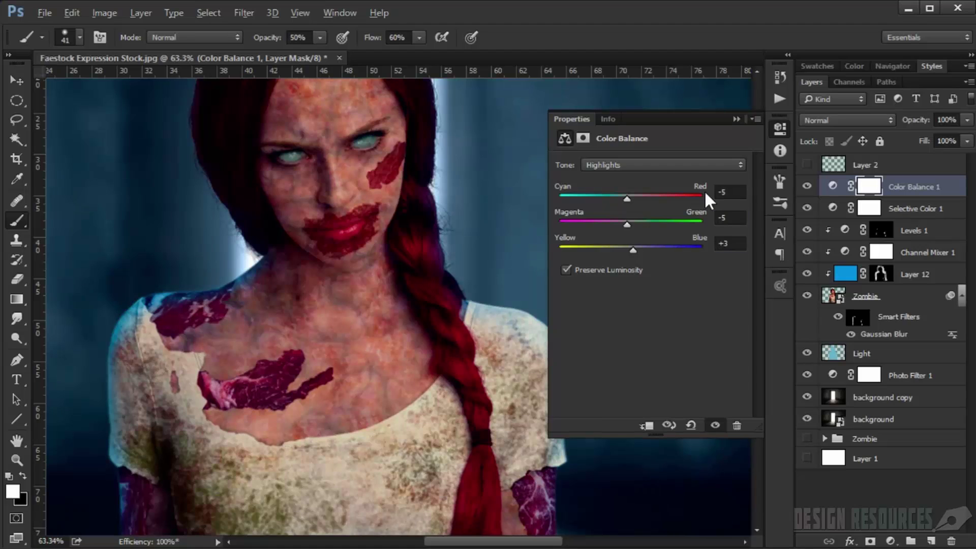
{"action": "left_click", "coordinate": [735, 119]}
- Compare the image with and without the Color Balance layer, and inspect the woman's upper body and the overall composite
{"action": "scroll", "coordinate": [516, 152], "scroll_direction": "down", "scroll_amount": 5}
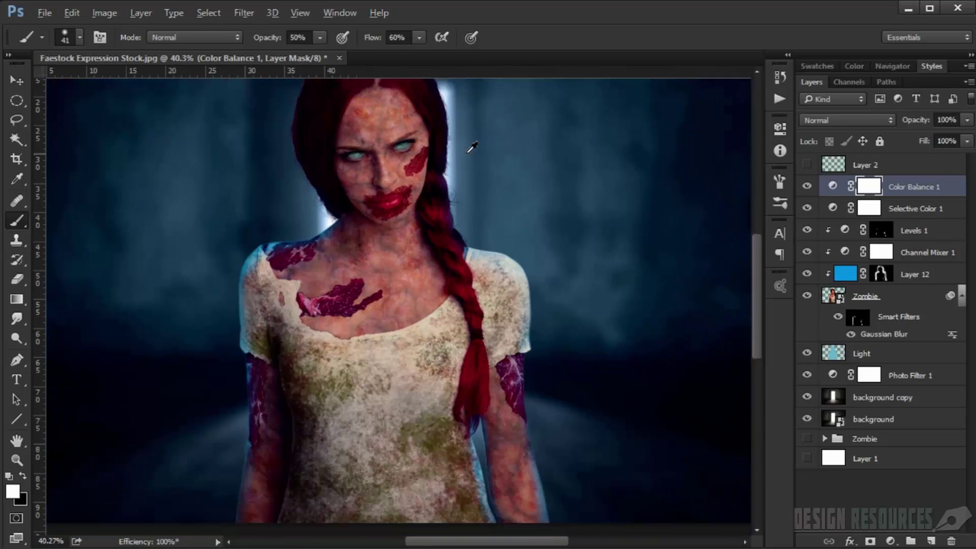
{"action": "left_click", "coordinate": [806, 192]}
{"action": "left_click", "coordinate": [807, 192]}
{"action": "left_click", "coordinate": [808, 193]}
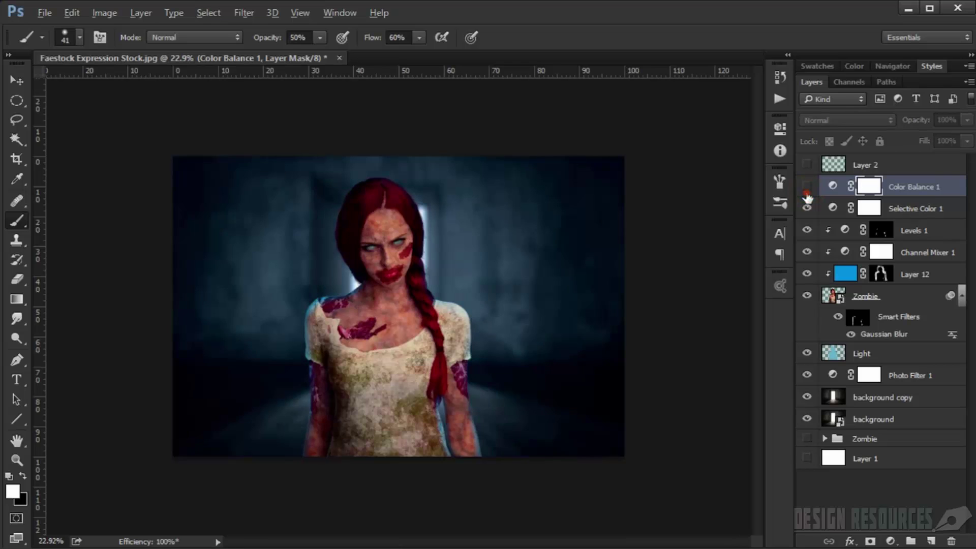
{"action": "left_click", "coordinate": [807, 193]}
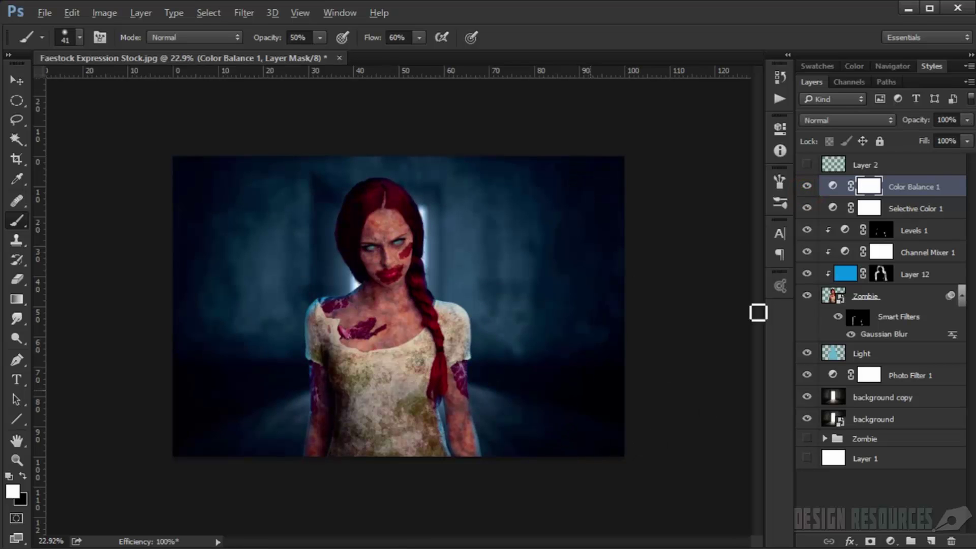
{"action": "scroll", "coordinate": [465, 321], "scroll_direction": "up", "scroll_amount": 2}
{"action": "scroll", "coordinate": [461, 325], "scroll_direction": "up", "scroll_amount": 2}
{"action": "scroll", "coordinate": [412, 318], "scroll_direction": "down", "scroll_amount": 3}
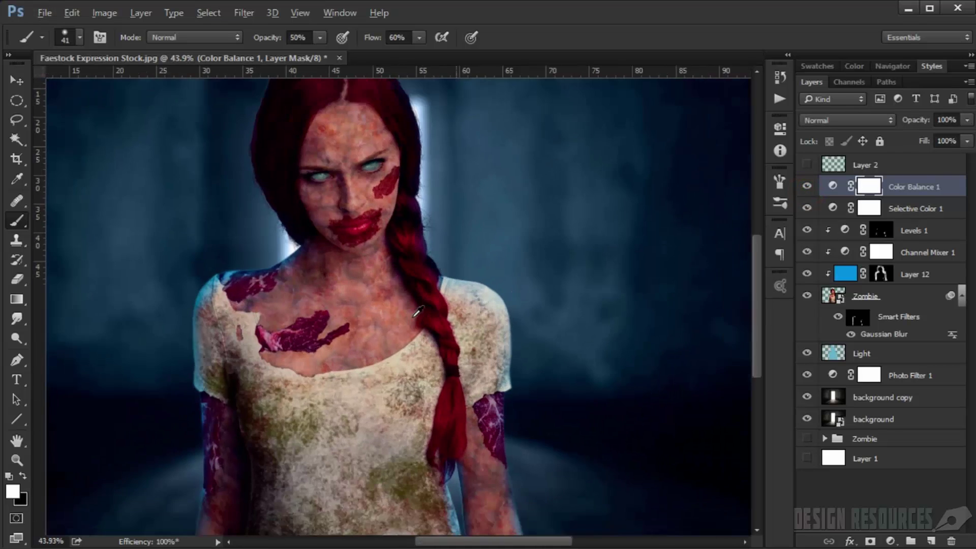
- Add a new layer above Color Balance 1 and begin a vignette along the upper edge with a soft 1152 px black brush
{"action": "left_click", "coordinate": [930, 542]}
{"action": "scroll", "coordinate": [196, 158], "scroll_direction": "down", "scroll_amount": 2}
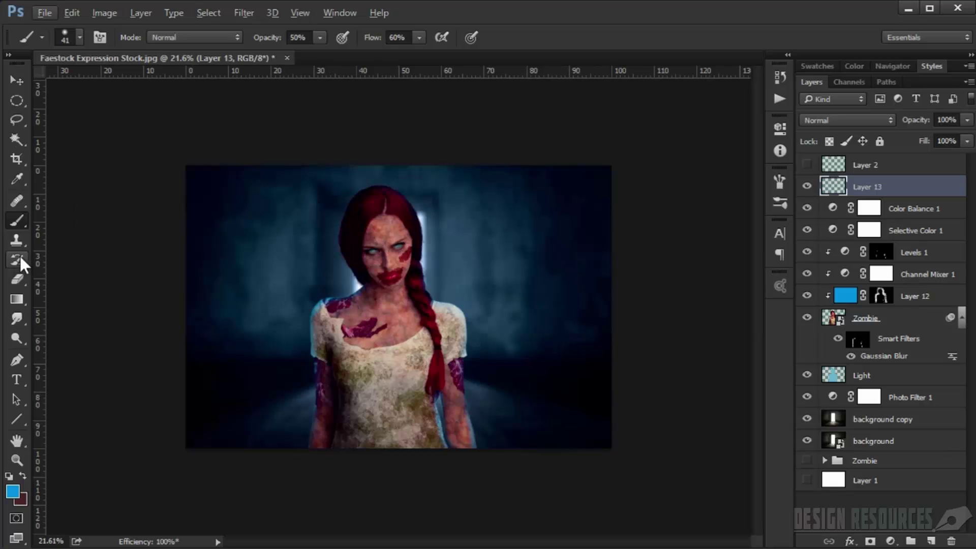
{"action": "left_click", "coordinate": [22, 224]}
{"action": "left_click_drag", "start_coordinate": [203, 234], "coordinate": [313, 259]}
{"action": "scroll", "coordinate": [537, 141], "scroll_direction": "down", "scroll_amount": 1}
{"action": "left_click", "coordinate": [9, 475]}
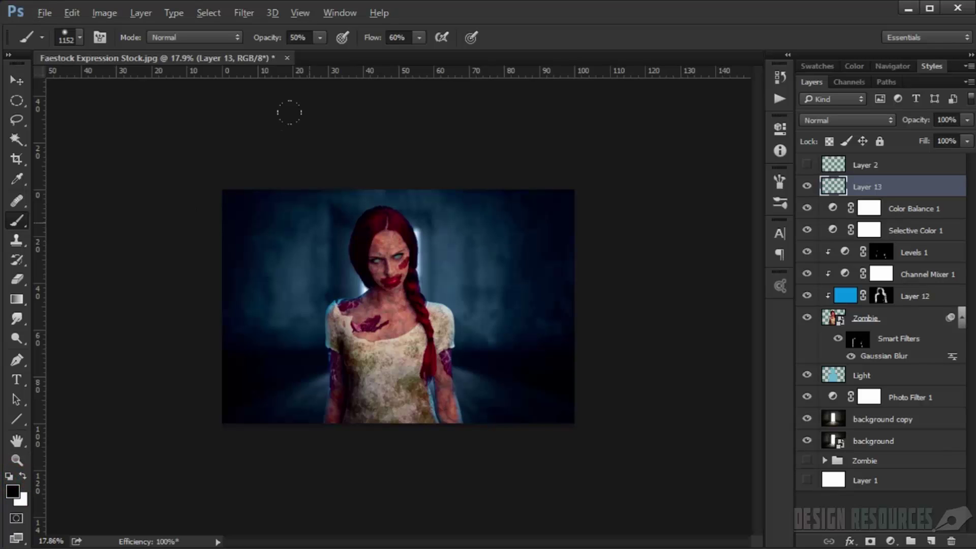
{"action": "left_click", "coordinate": [474, 133]}
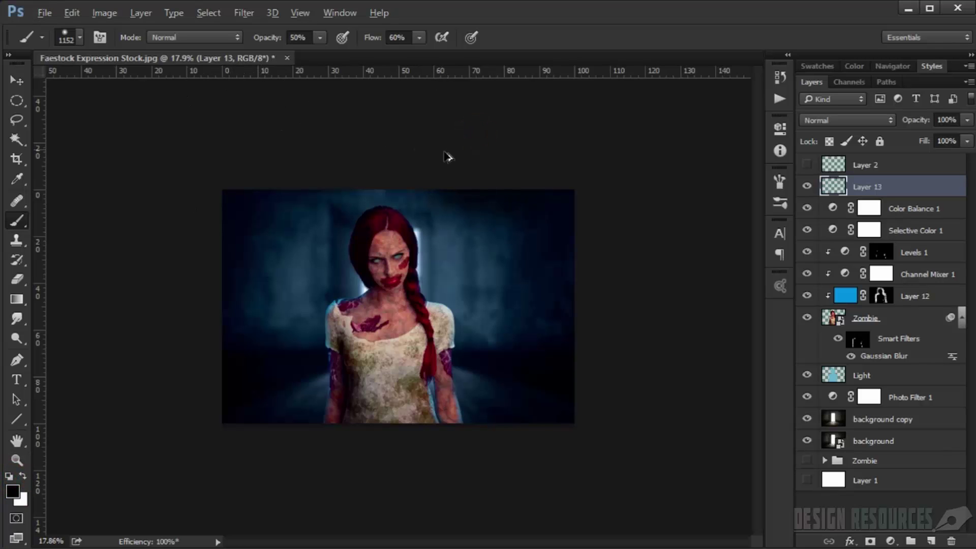
{"action": "scroll", "coordinate": [443, 162], "scroll_direction": "up", "scroll_amount": 1}
{"action": "scroll", "coordinate": [445, 244], "scroll_direction": "down", "scroll_amount": 1}
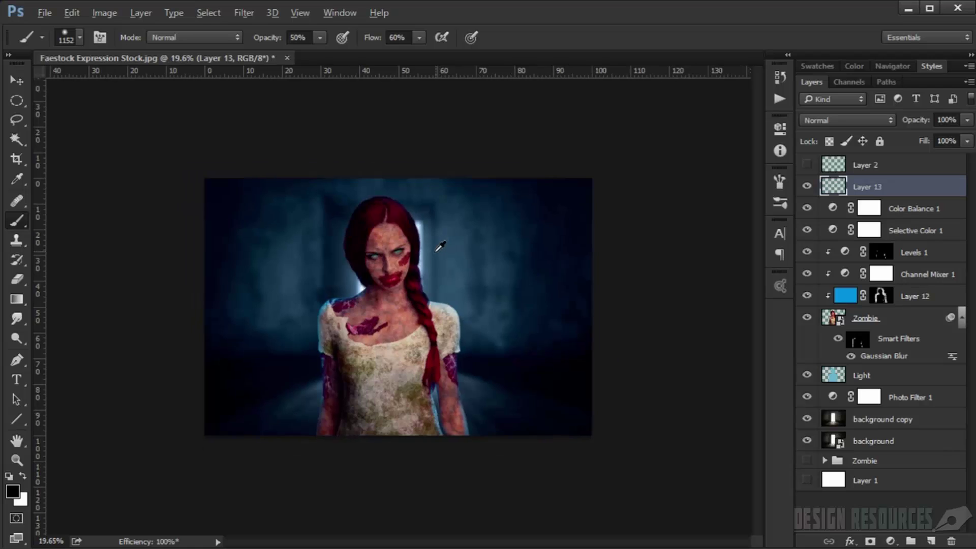
- Continue the vignette around the right, bottom, left and top edges of the image with a soft 1009 px black brush
{"action": "left_click_drag", "start_coordinate": [439, 244], "coordinate": [407, 266]}
{"action": "left_click", "coordinate": [542, 169]}
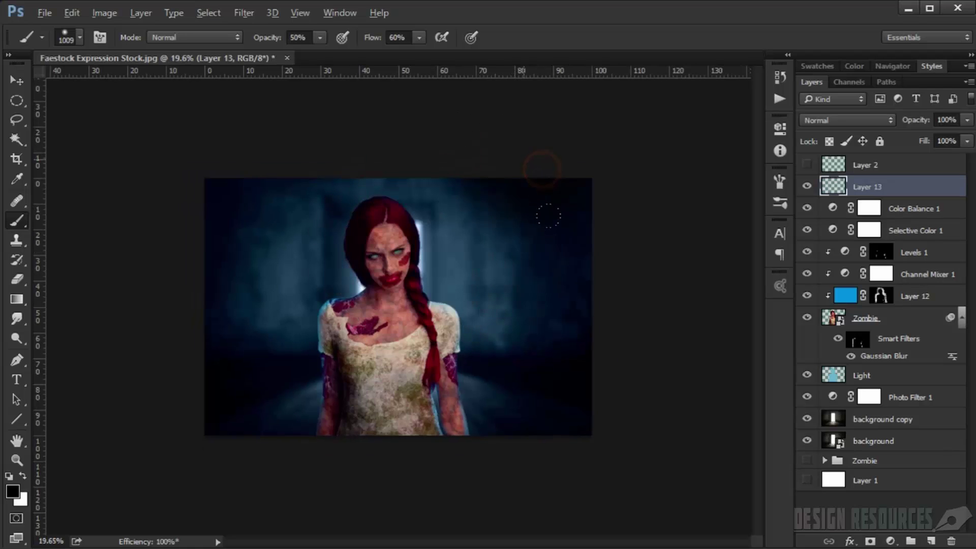
{"action": "left_click", "coordinate": [597, 427]}
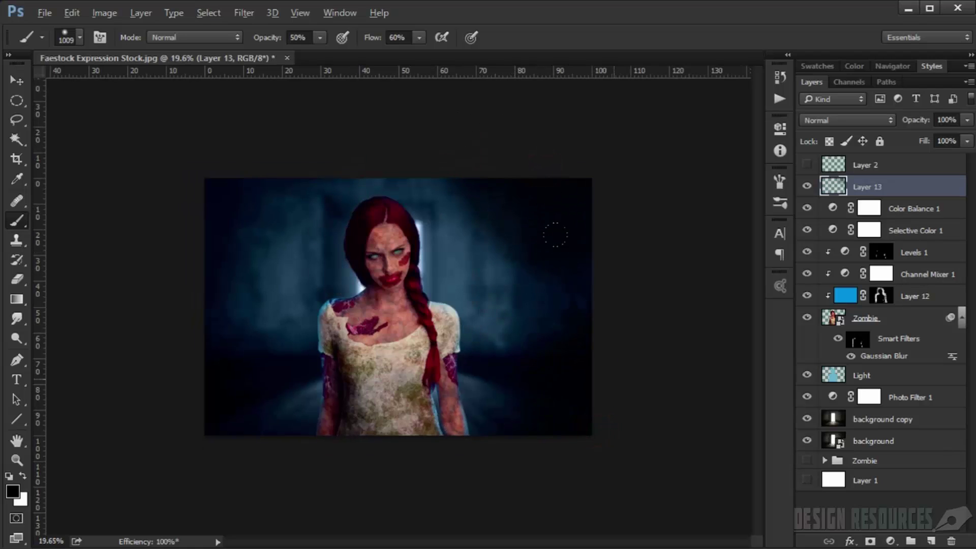
{"action": "left_click", "coordinate": [483, 479]}
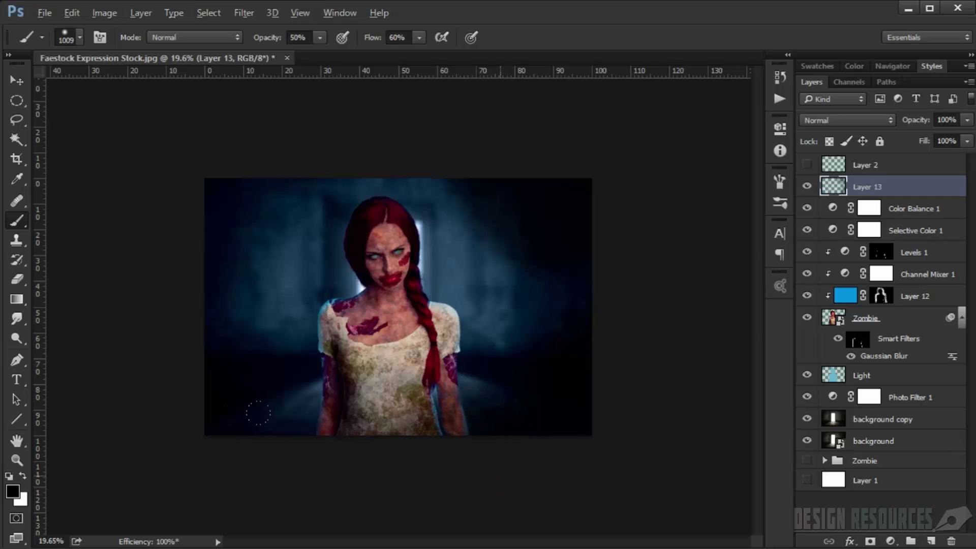
{"action": "left_click", "coordinate": [222, 441]}
{"action": "left_click", "coordinate": [201, 405]}
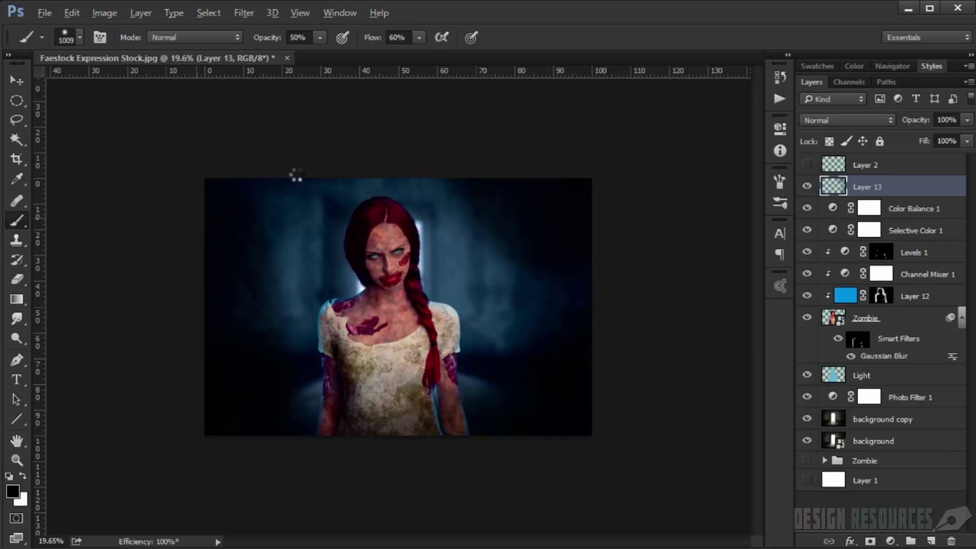
{"action": "left_click", "coordinate": [283, 142]}
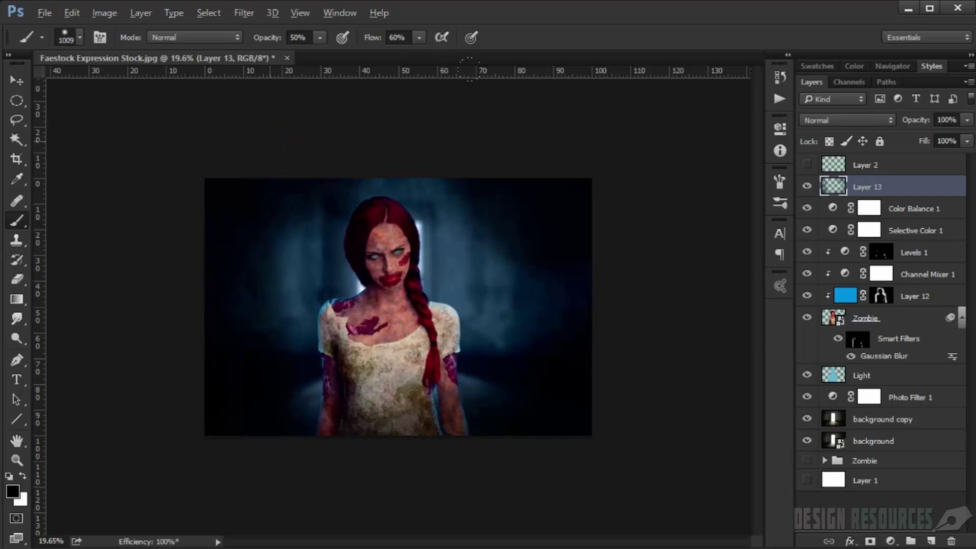
{"action": "left_click", "coordinate": [525, 125]}
{"action": "left_click", "coordinate": [473, 136]}
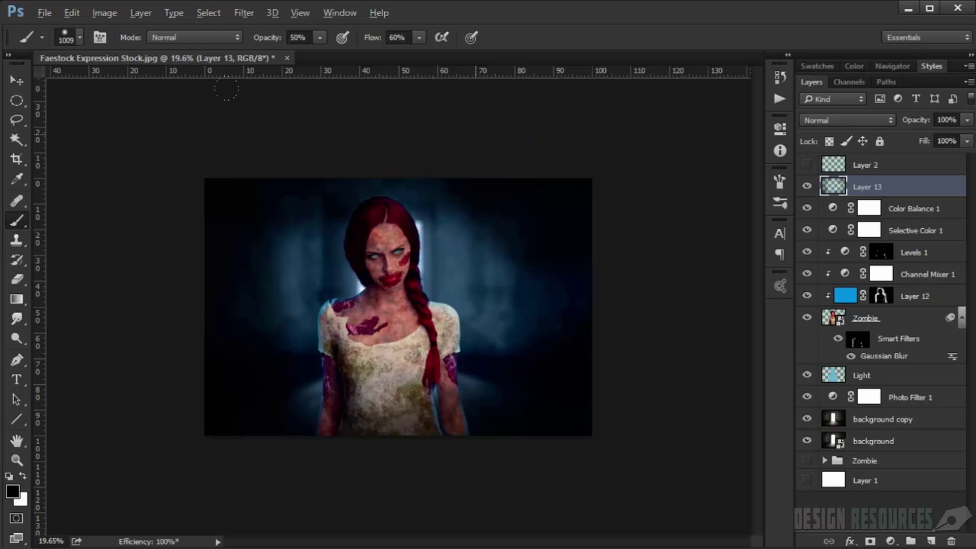
- Soften the vignette's inner areas on both sides of the woman and near the top using a soft round 809 px eraser at 90% opacity
{"action": "key", "text": "ctrl+plus"}
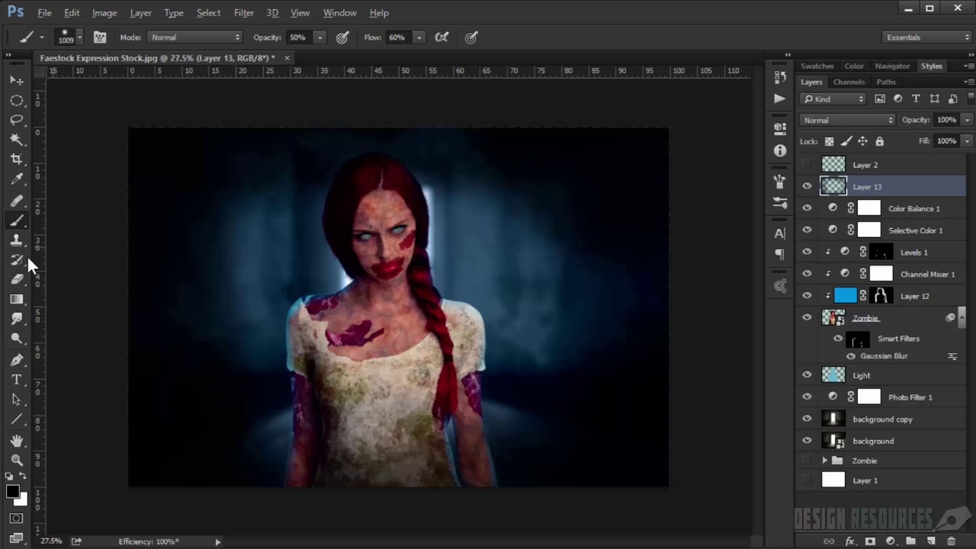
{"action": "left_click", "coordinate": [17, 278]}
{"action": "right_click", "coordinate": [341, 285]}
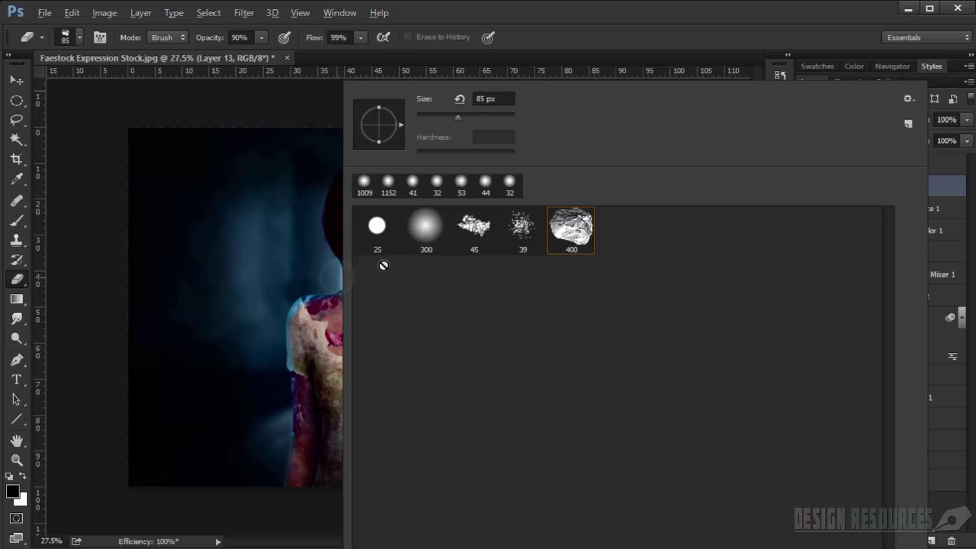
{"action": "left_click", "coordinate": [425, 226]}
{"action": "left_click", "coordinate": [602, 40]}
{"action": "left_click_drag", "start_coordinate": [398, 276], "coordinate": [471, 303]}
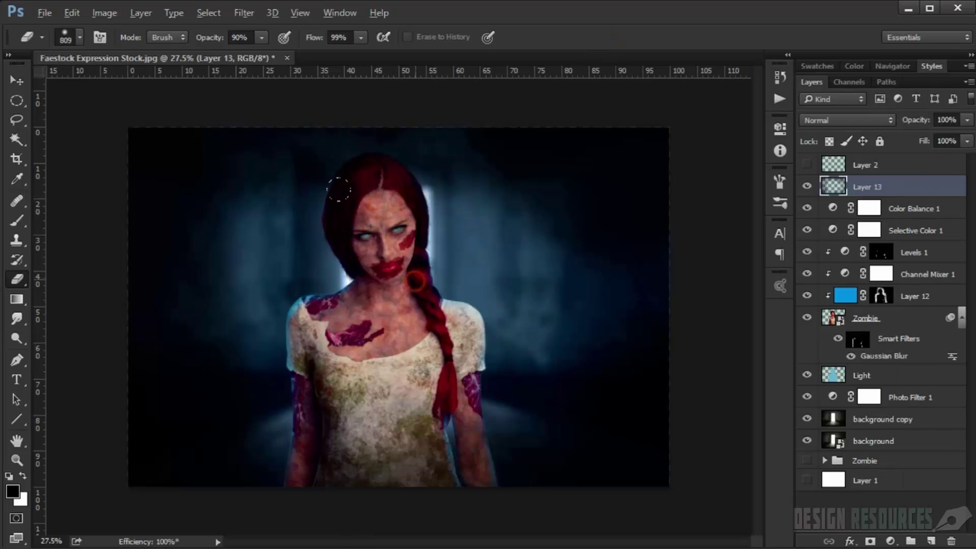
{"action": "left_click_drag", "start_coordinate": [569, 239], "coordinate": [577, 290]}
{"action": "mouse_move", "coordinate": [267, 245]}
{"action": "left_mouse_down"}
{"action": "mouse_move", "coordinate": [245, 262]}
{"action": "mouse_move", "coordinate": [218, 334]}
{"action": "mouse_move", "coordinate": [221, 384]}
{"action": "left_mouse_up"}
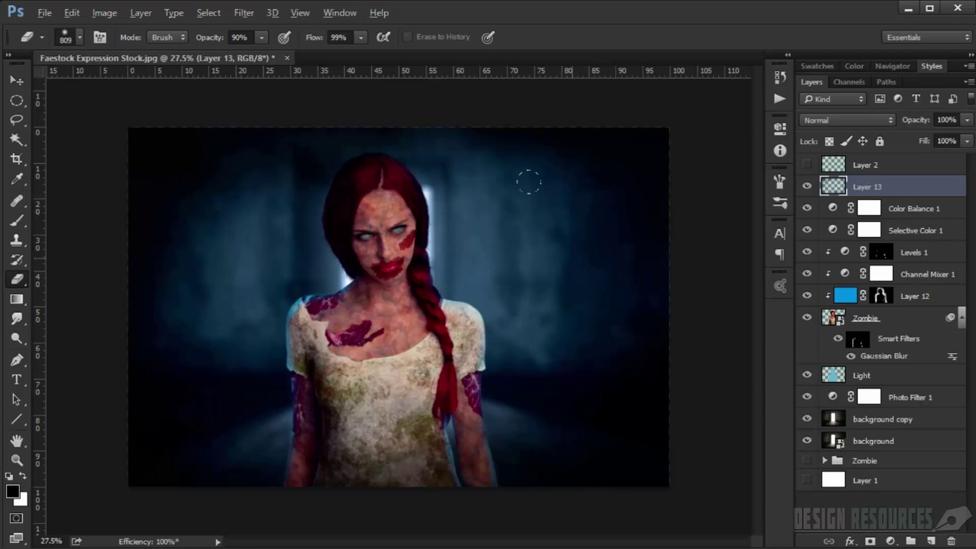
{"action": "left_click", "coordinate": [528, 181]}
{"action": "left_click", "coordinate": [159, 168]}
- Check the vignette at different zoom levels and lower the opacity of Layer 13 to 59%
{"action": "scroll", "coordinate": [234, 302], "scroll_direction": "down", "scroll_amount": 3}
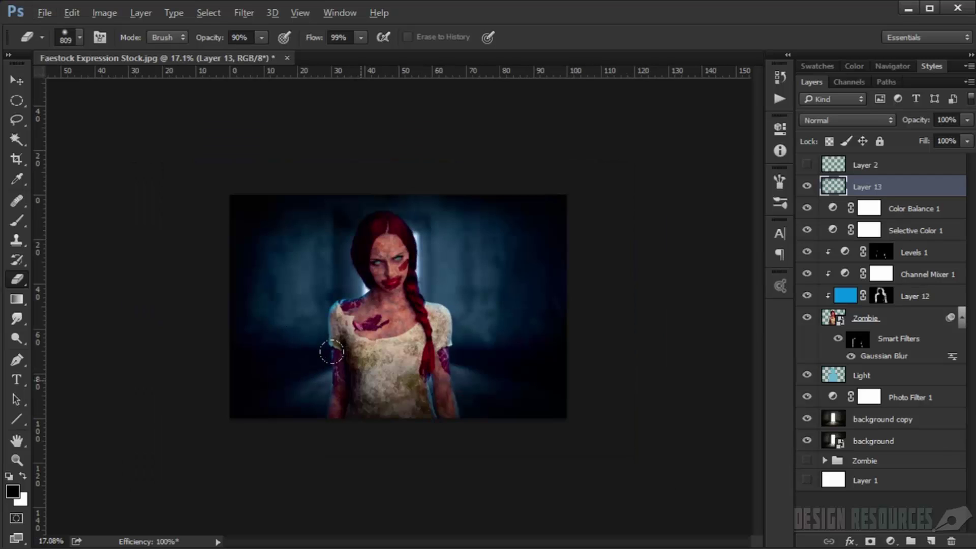
{"action": "scroll", "coordinate": [333, 351], "scroll_direction": "up", "scroll_amount": 4}
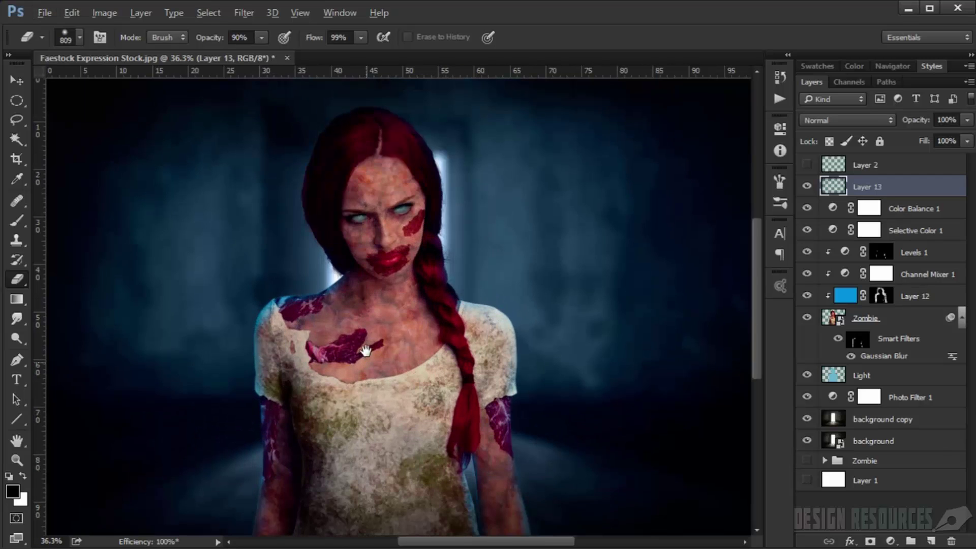
{"action": "left_click_drag", "start_coordinate": [365, 351], "coordinate": [442, 292]}
{"action": "scroll", "coordinate": [305, 292], "scroll_direction": "down", "scroll_amount": 3}
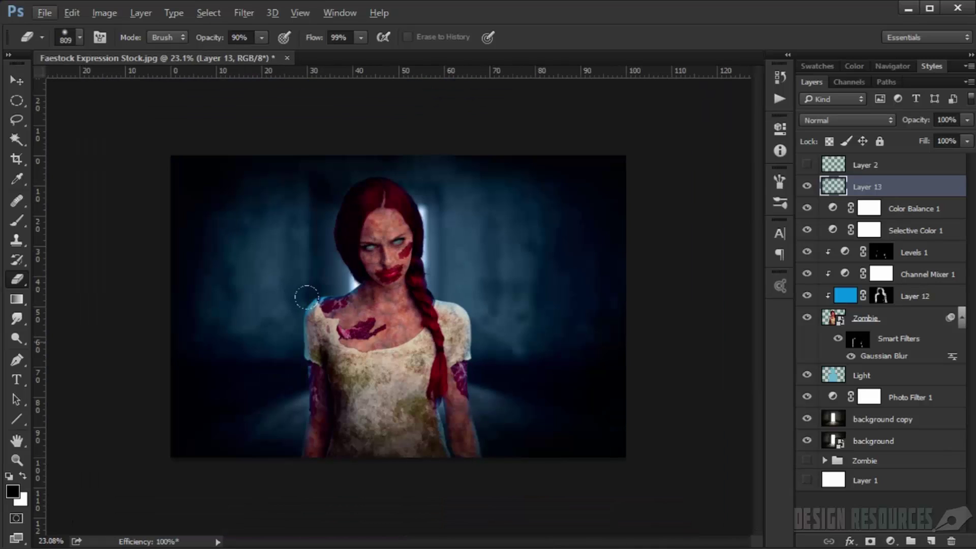
{"action": "left_click_drag", "start_coordinate": [927, 121], "coordinate": [893, 123]}
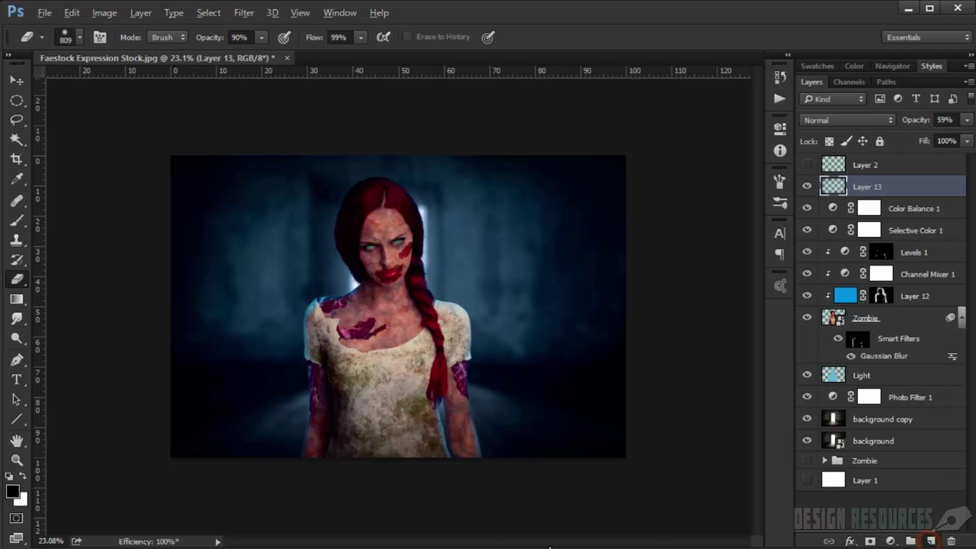
- Add a new layer above Layer 13 and darken the woman's lower body with a soft 985 px black brush at 25% flow
{"action": "left_click", "coordinate": [930, 541]}
{"action": "left_click", "coordinate": [23, 227]}
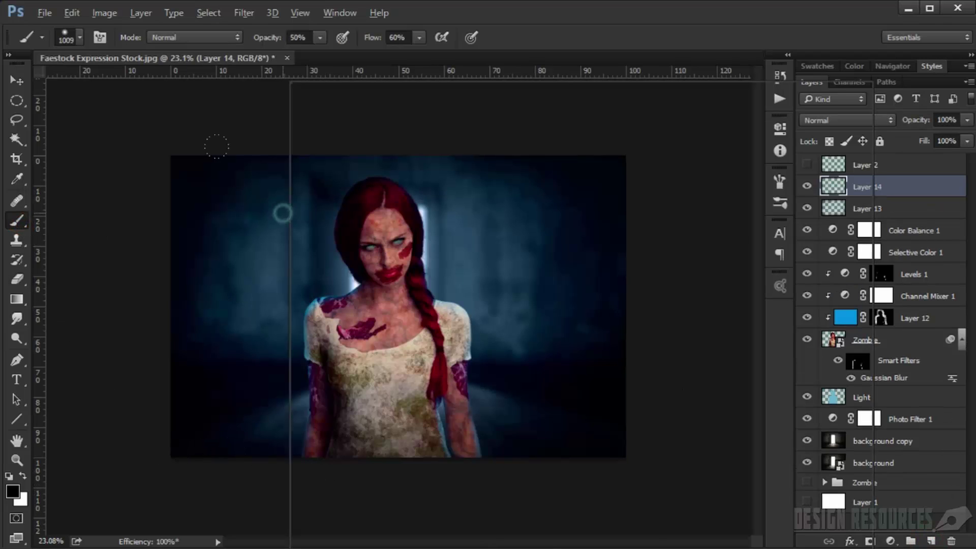
{"action": "right_click", "coordinate": [283, 211]}
{"action": "left_click", "coordinate": [382, 226]}
{"action": "left_click", "coordinate": [603, 42]}
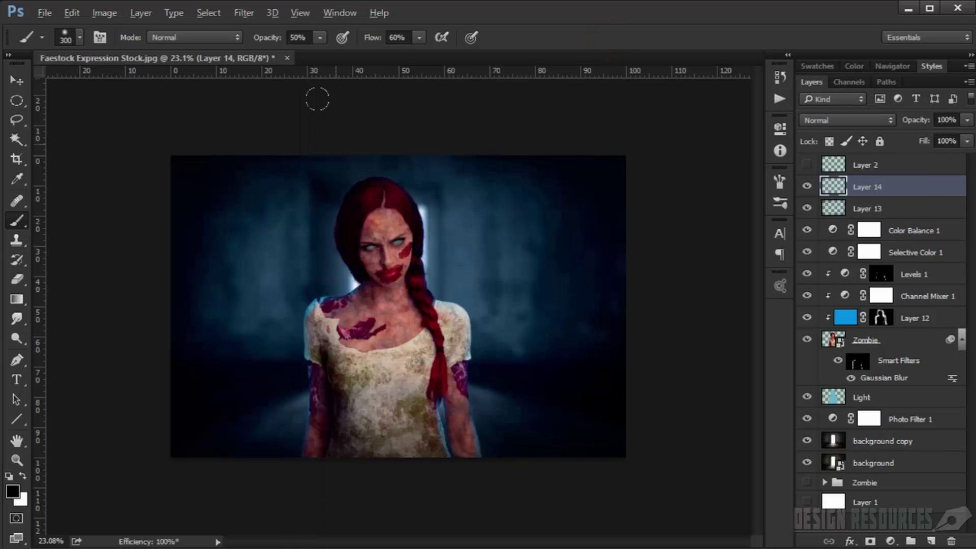
{"action": "left_click_drag", "start_coordinate": [381, 302], "coordinate": [394, 177]}
{"action": "left_click_drag", "start_coordinate": [371, 37], "coordinate": [356, 38]}
{"action": "mouse_move", "coordinate": [303, 451]}
{"action": "left_mouse_down"}
{"action": "mouse_move", "coordinate": [422, 448]}
{"action": "mouse_move", "coordinate": [400, 452]}
{"action": "mouse_move", "coordinate": [475, 437]}
{"action": "left_mouse_up"}
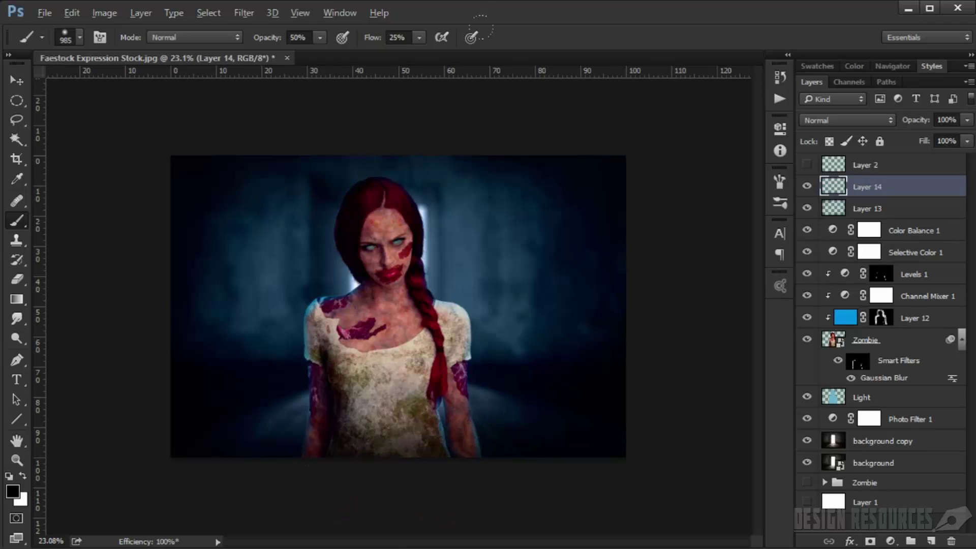
- Darken the lower corners and the top edge of the image on Layer 14 with the same soft black brush
{"action": "left_click_drag", "start_coordinate": [510, 499], "coordinate": [523, 408]}
{"action": "left_click_drag", "start_coordinate": [314, 510], "coordinate": [257, 451]}
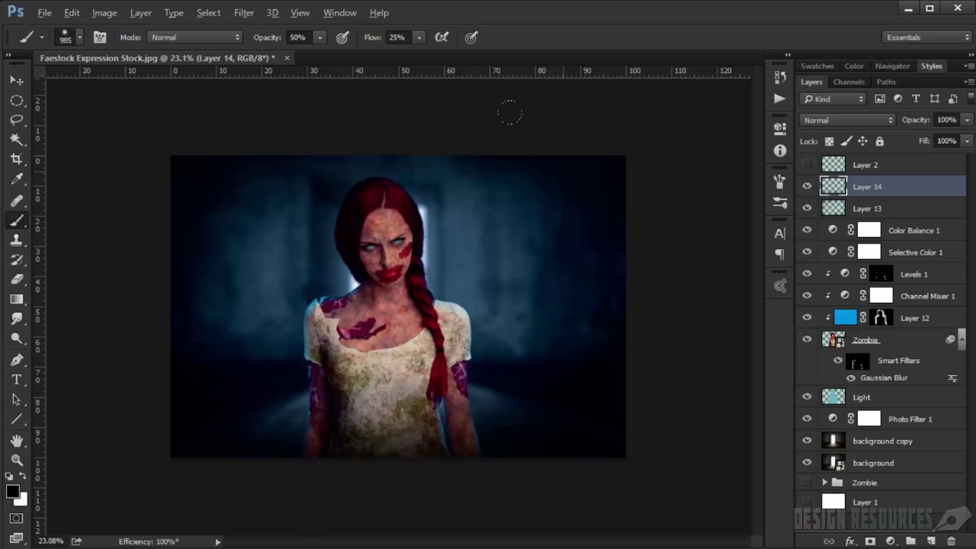
{"action": "left_click", "coordinate": [592, 144]}
{"action": "left_click", "coordinate": [456, 102]}
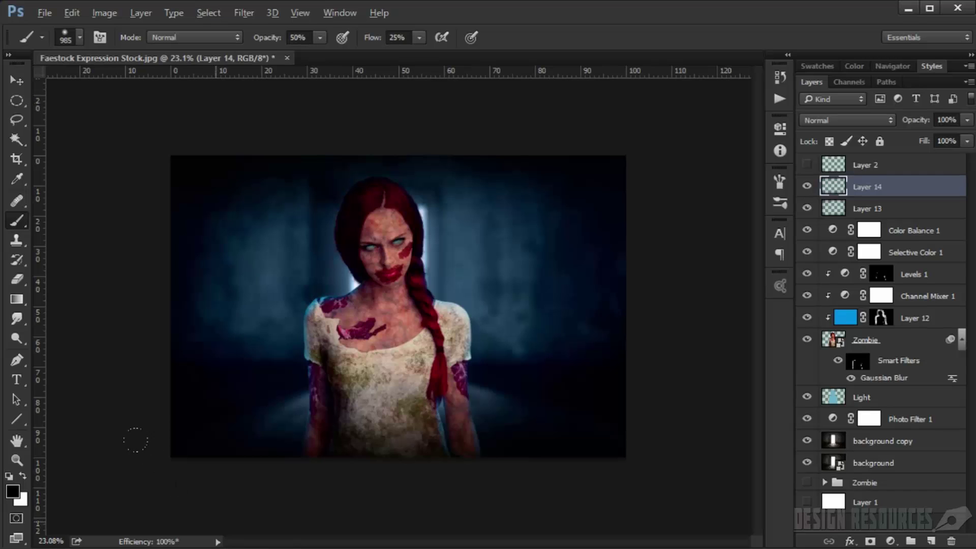
{"action": "left_click", "coordinate": [205, 494]}
- Lower the opacity of Layer 14 to 74%
{"action": "scroll", "coordinate": [540, 427], "scroll_direction": "up", "scroll_amount": 5}
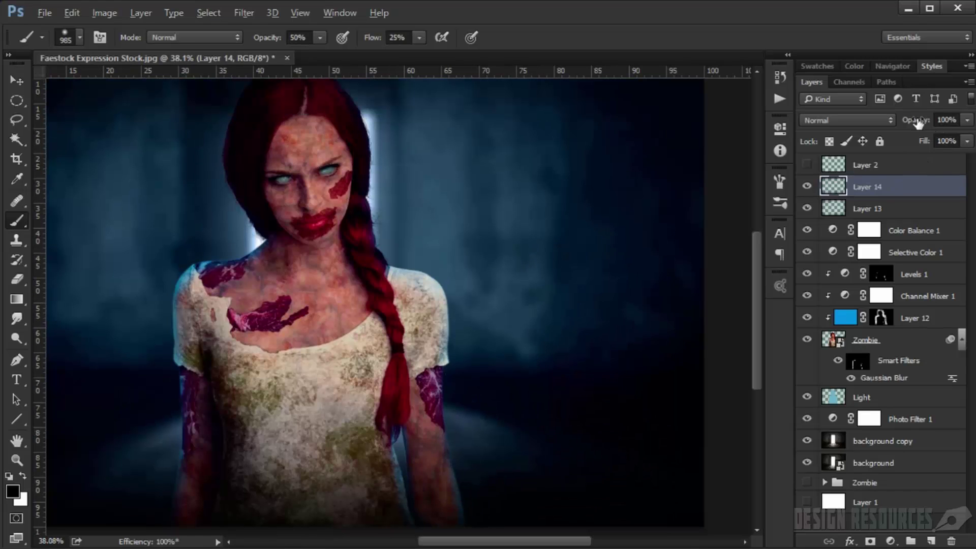
{"action": "left_click_drag", "start_coordinate": [918, 124], "coordinate": [910, 124]}
{"action": "scroll", "coordinate": [409, 277], "scroll_direction": "down", "scroll_amount": 4}
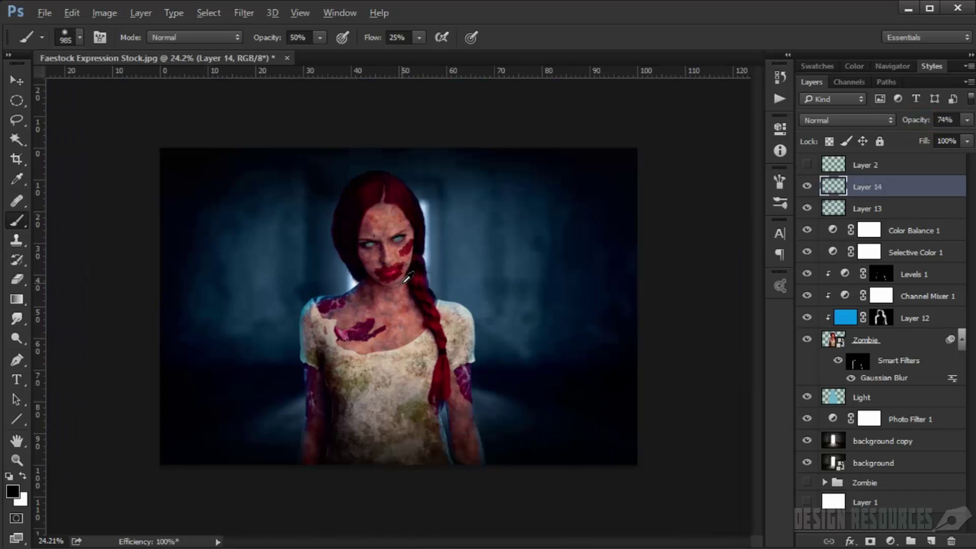
- Hide the interface panels and enlarge the view to review the finished composite
{"action": "scroll", "coordinate": [408, 277], "scroll_direction": "up", "scroll_amount": 3}
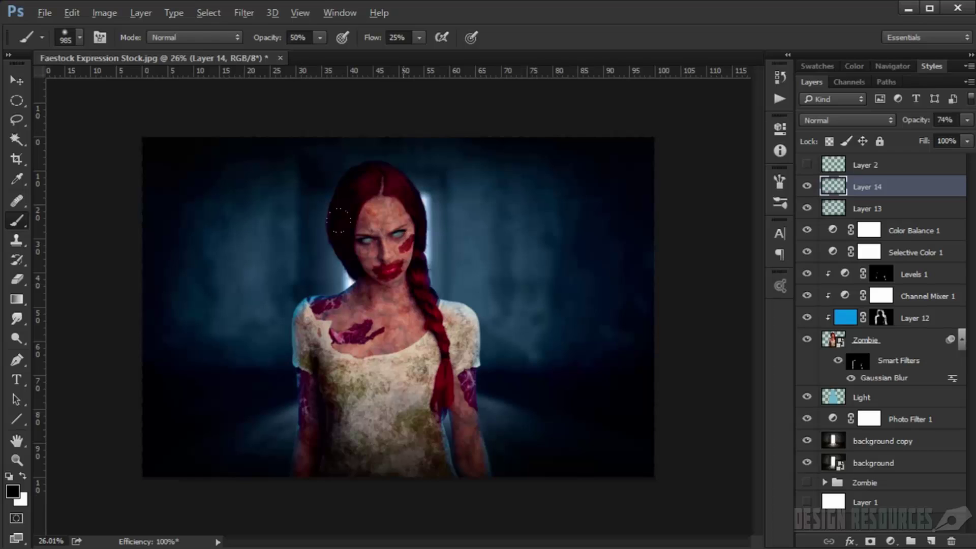
{"action": "key", "text": "Tab"}
{"action": "scroll", "coordinate": [491, 287], "scroll_direction": "up", "scroll_amount": 2}
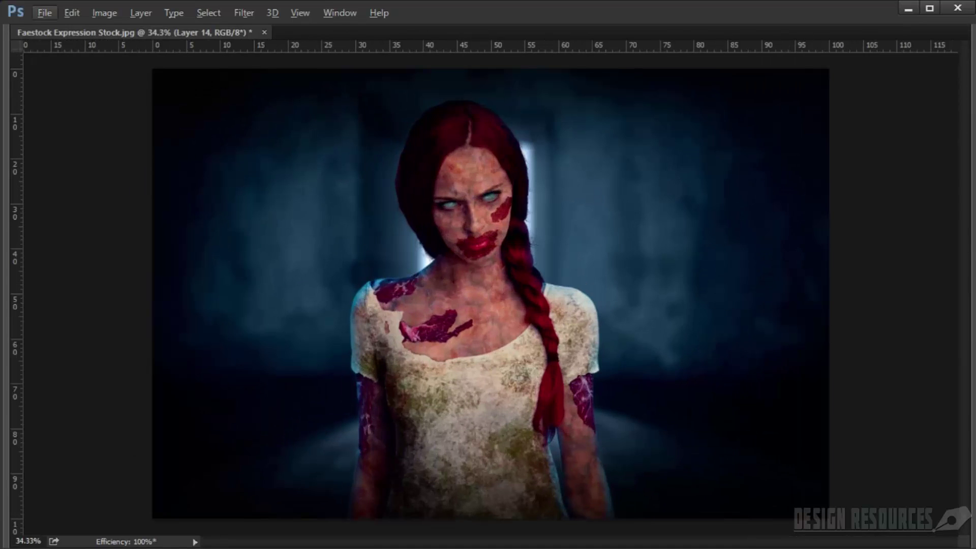